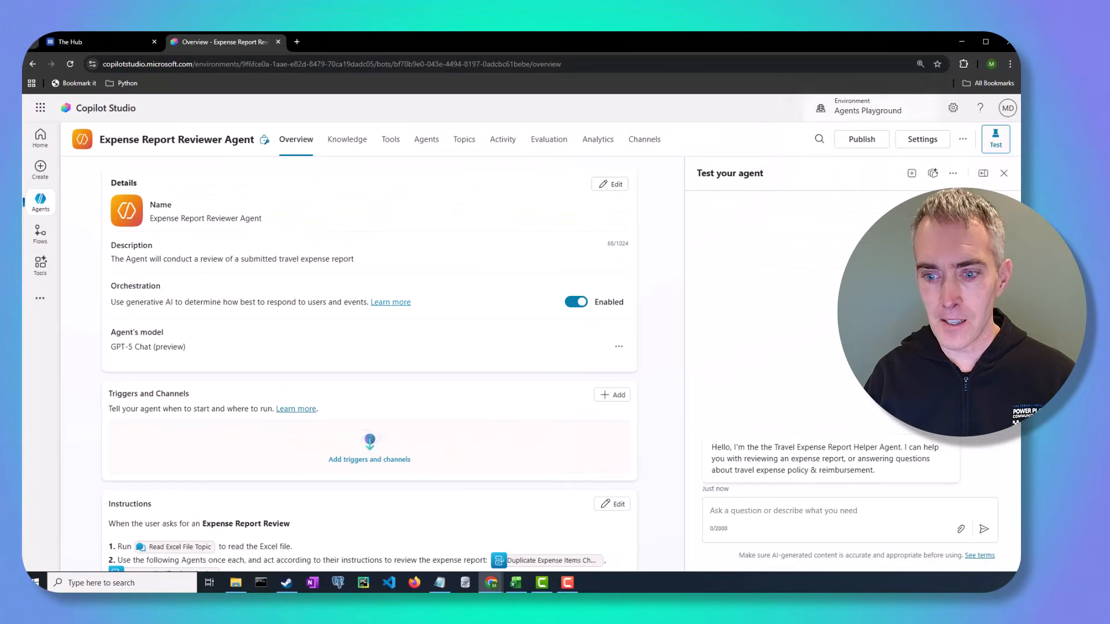
# Step: Ask the test agent to "review my expense report" and submit the expense report file as an attachment
pyautogui.click(735, 513)
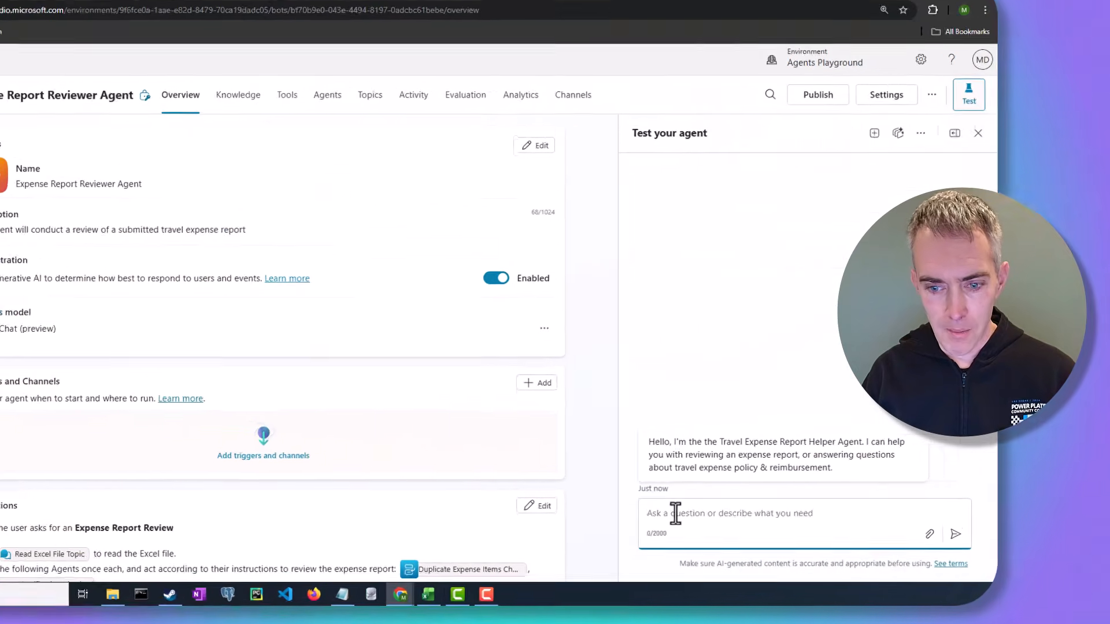
pyautogui.write('review my expense report')
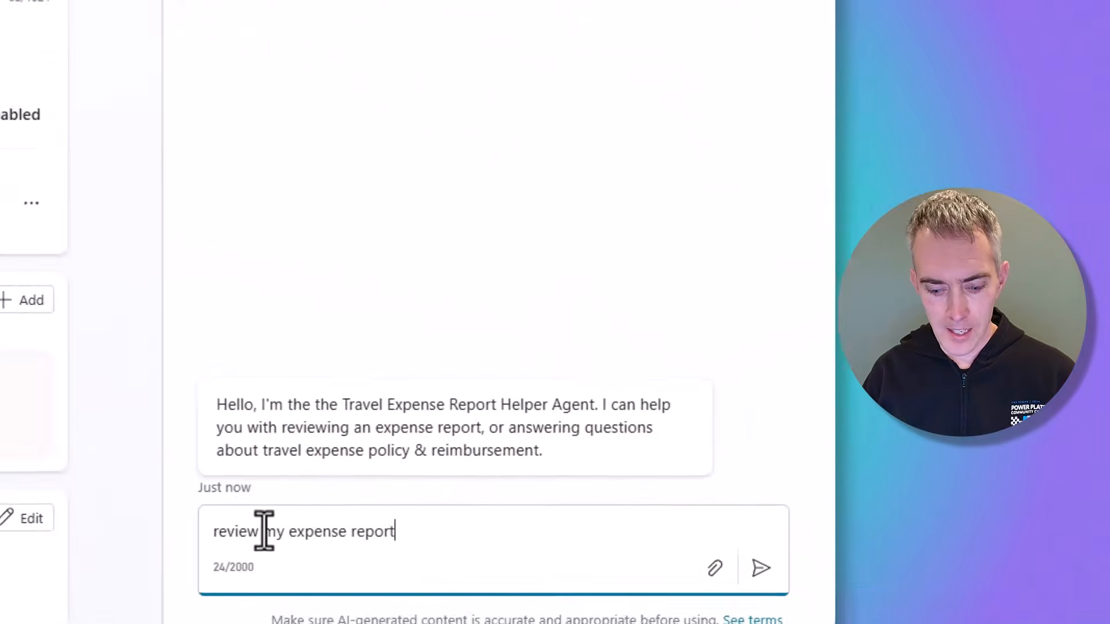
pyautogui.press('Return')
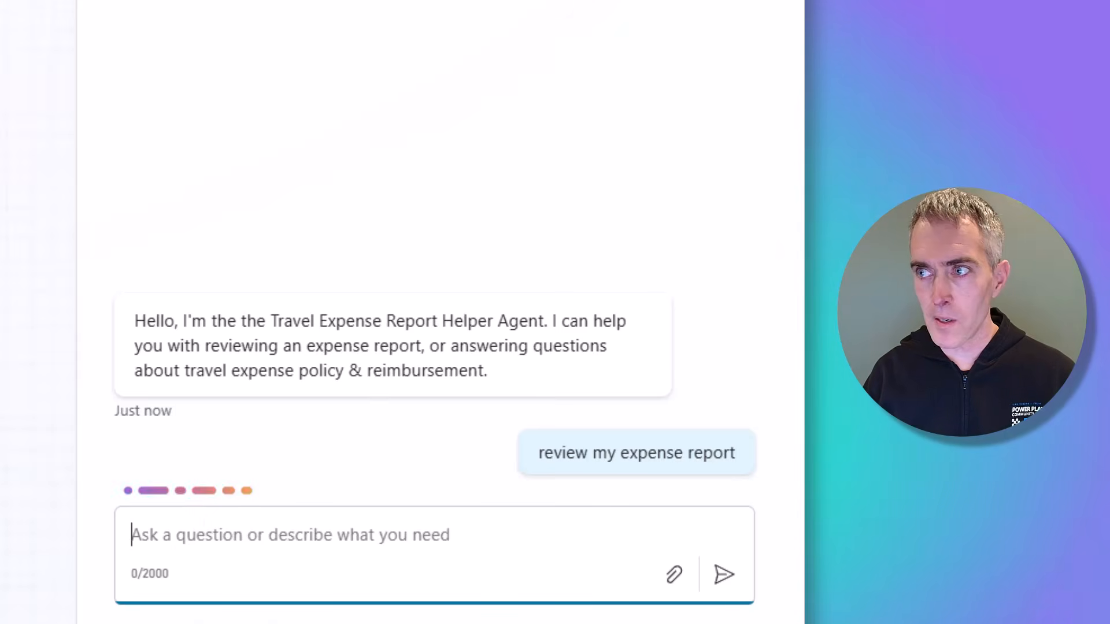
pyautogui.moveTo(802, 225); pyautogui.dragTo(342, 545)
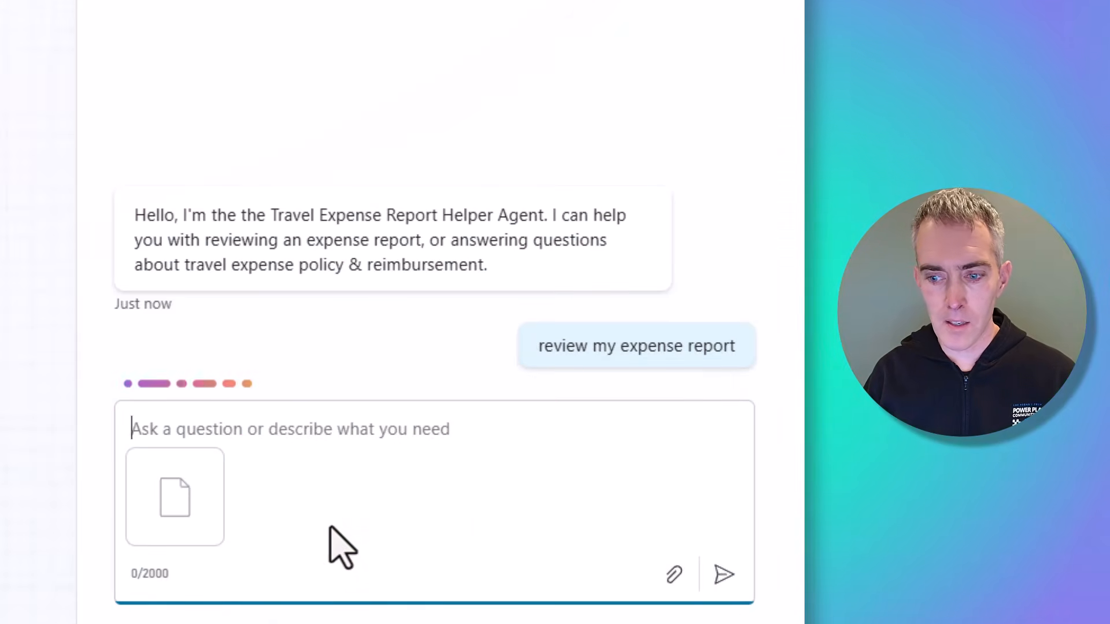
pyautogui.click(723, 578)
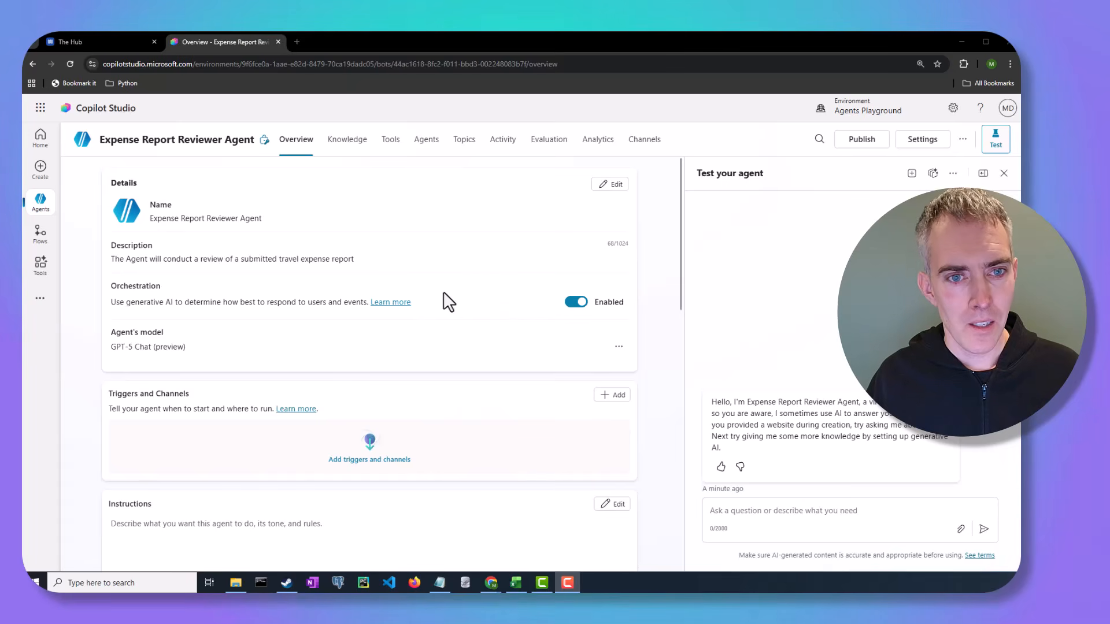
# Step: Create a new topic from blank in the agent and name it "Read The Excel File"
pyautogui.click(463, 149)
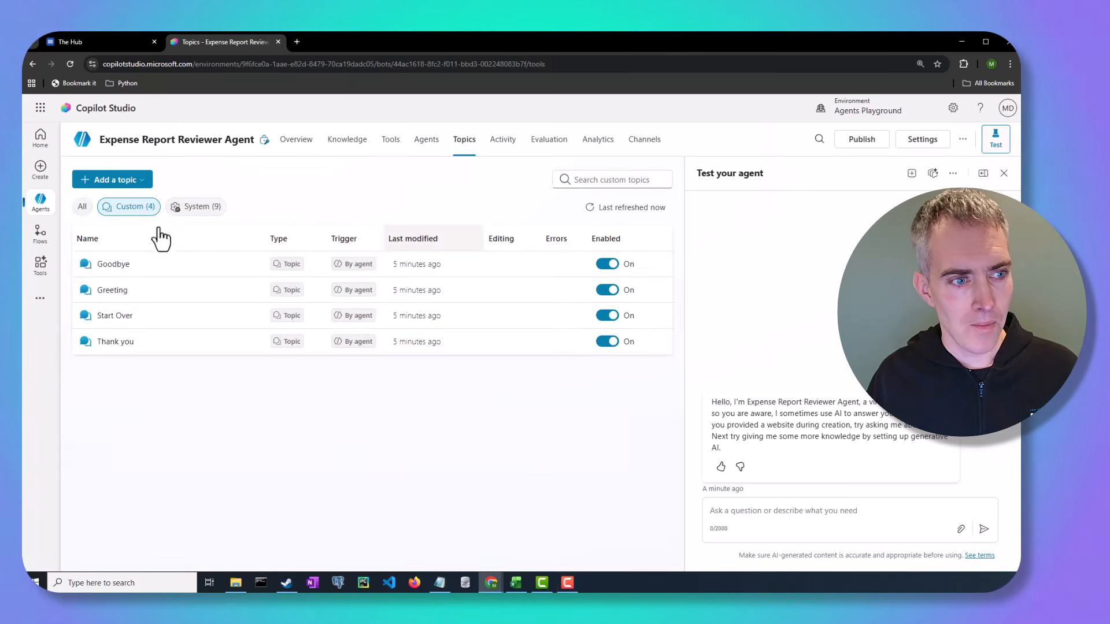
pyautogui.click(127, 181)
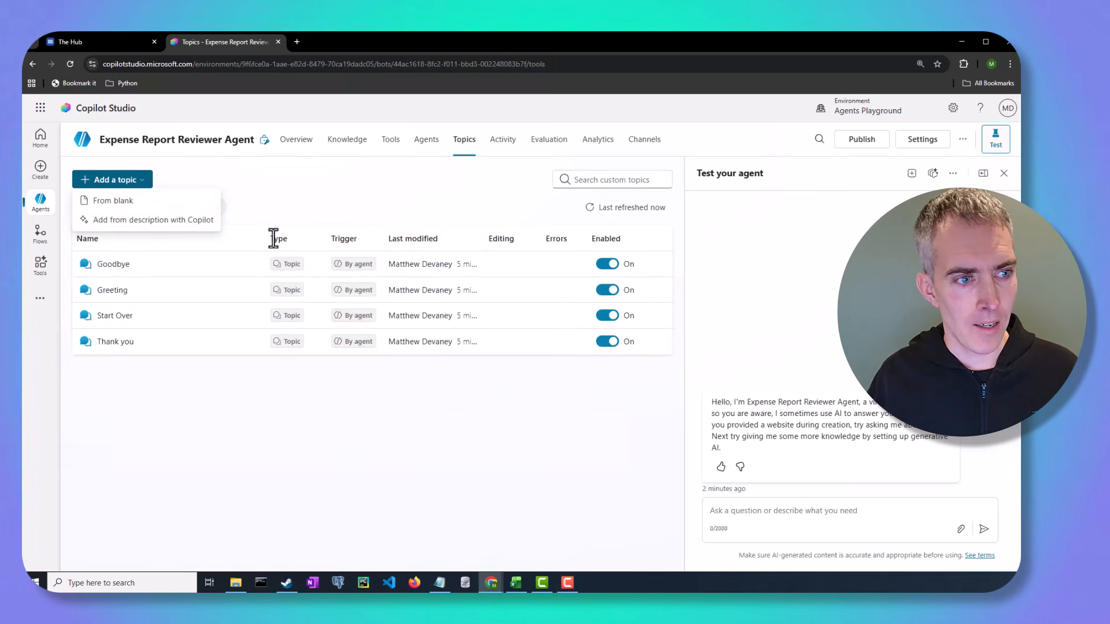
pyautogui.click(167, 203)
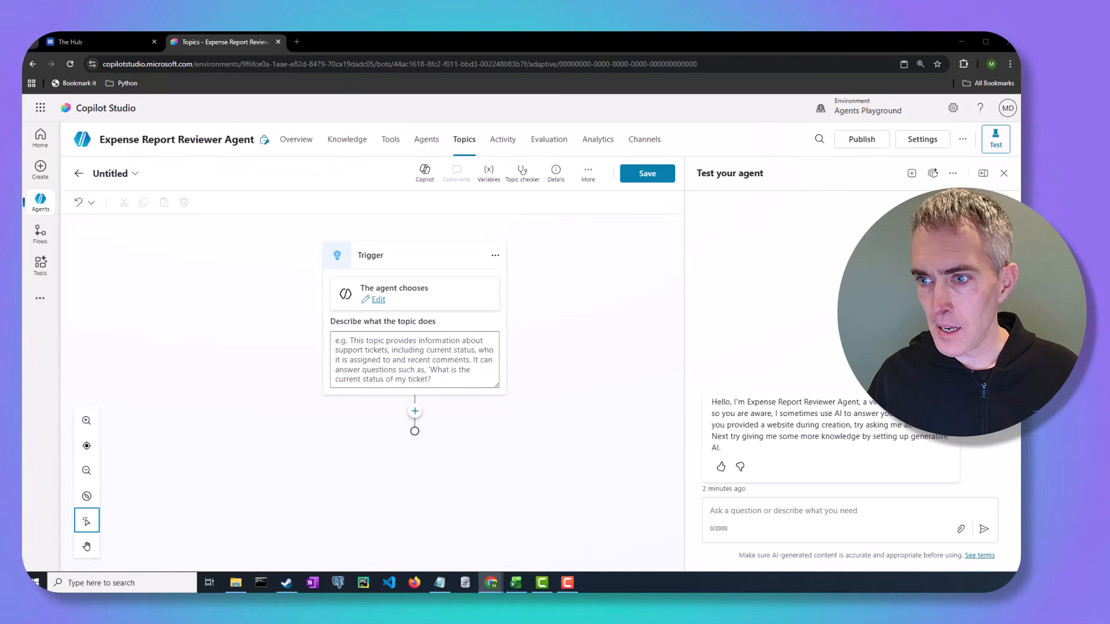
pyautogui.click(119, 175)
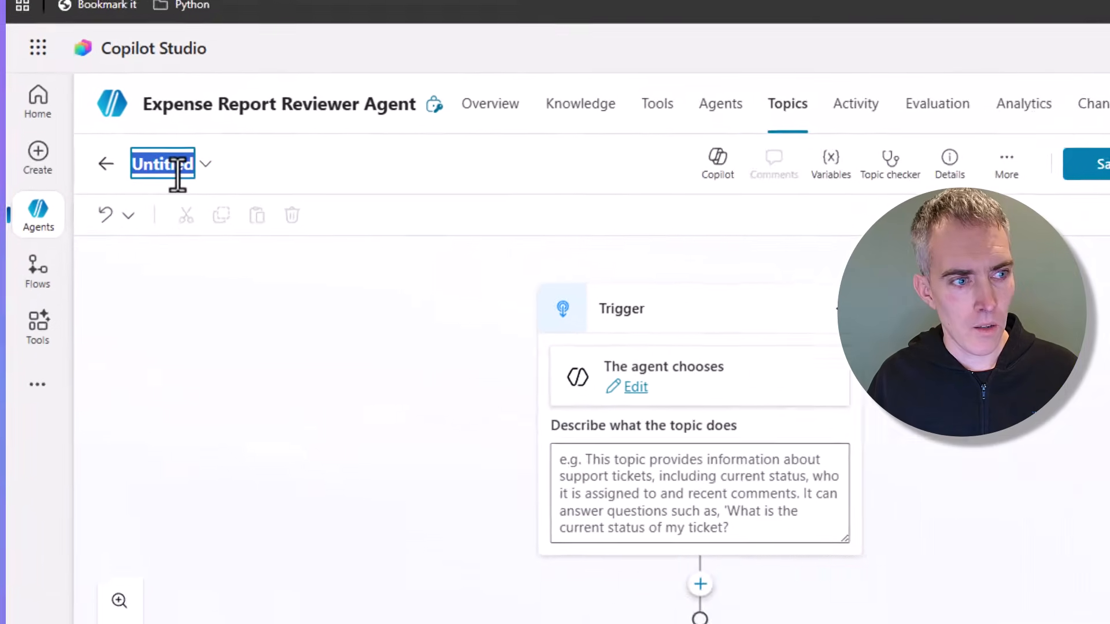
pyautogui.write('Read')
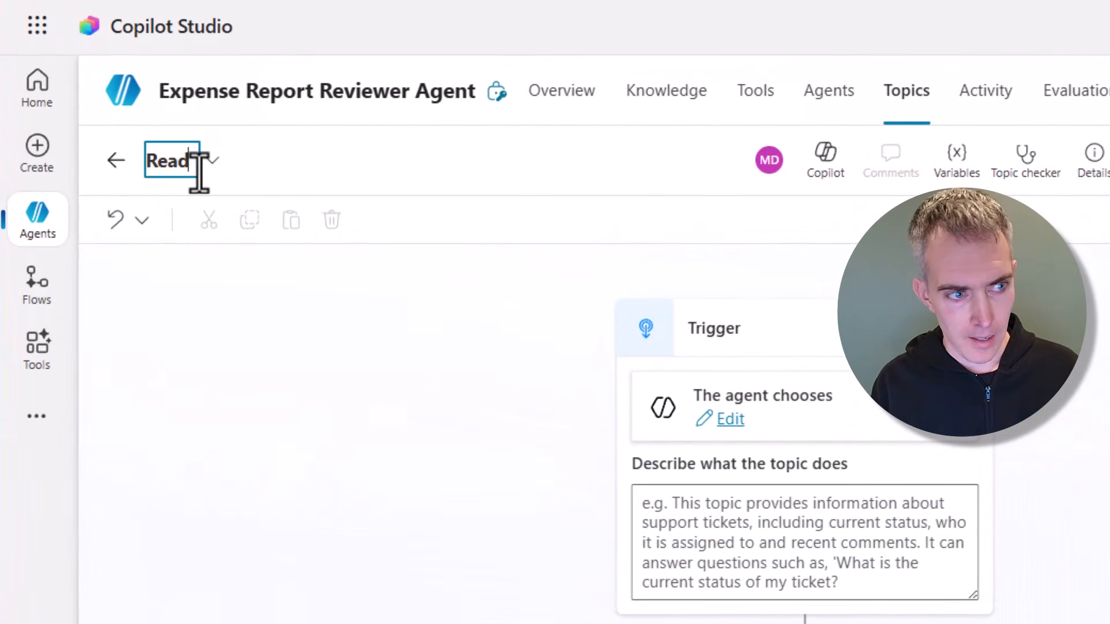
pyautogui.write(' The Excel File')
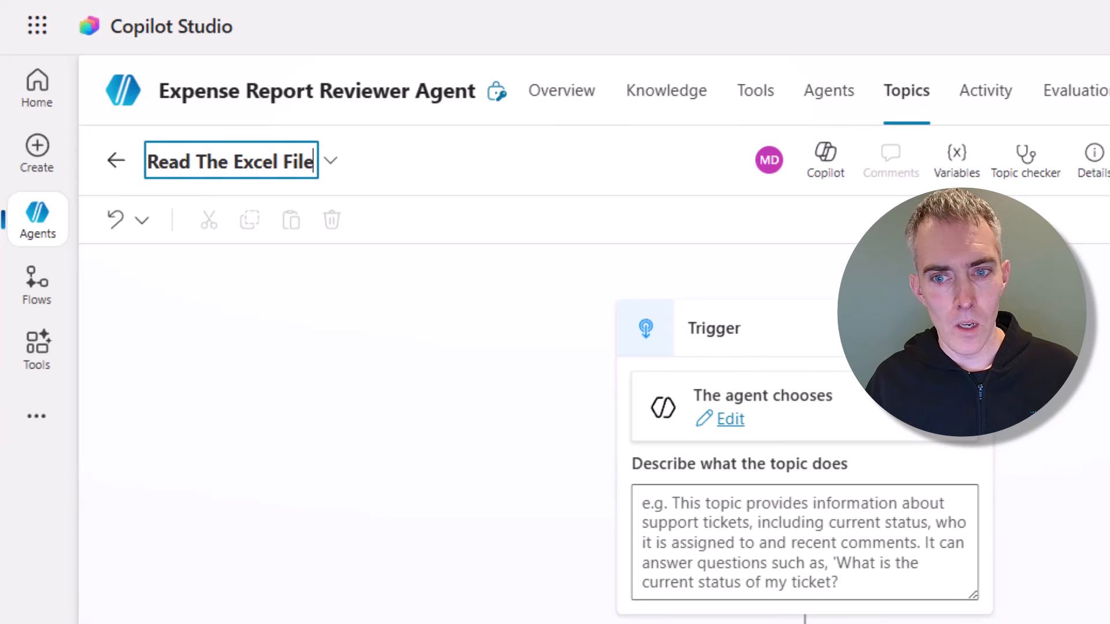
pyautogui.press('Return')
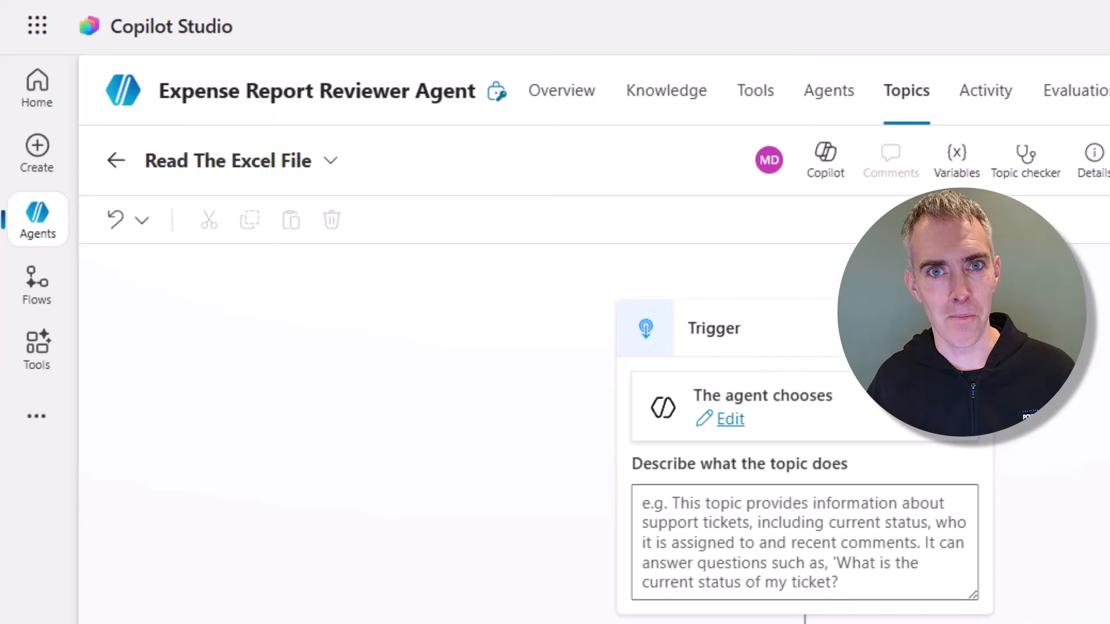
# Step: Describe the topic in its trigger as "This topic reviews the travel expense report for the user."
pyautogui.click(740, 521)
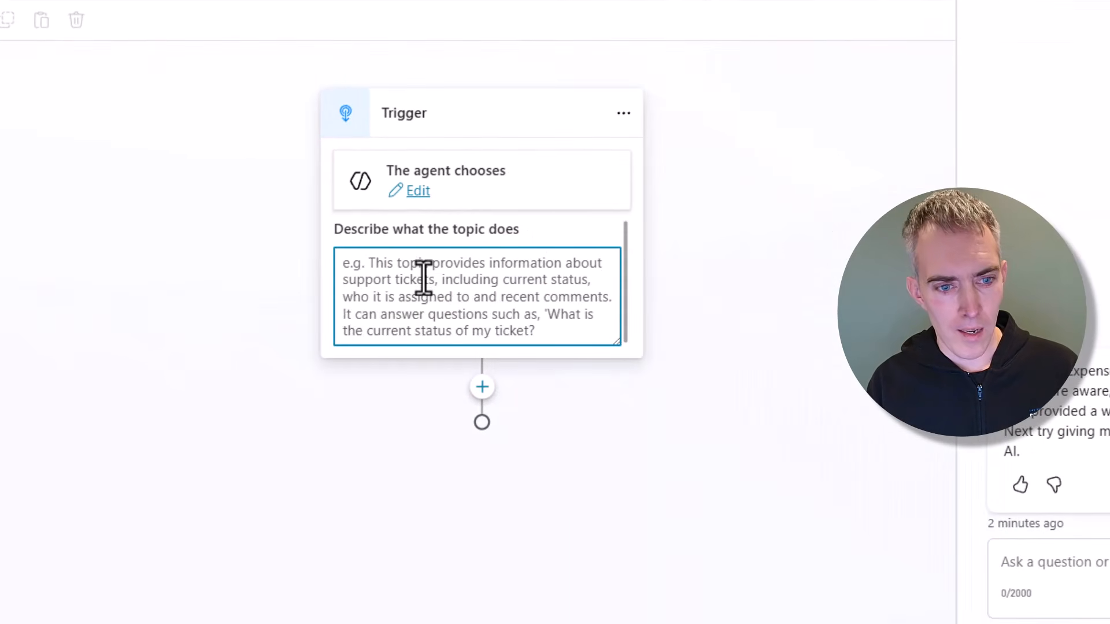
pyautogui.write('This topic review')
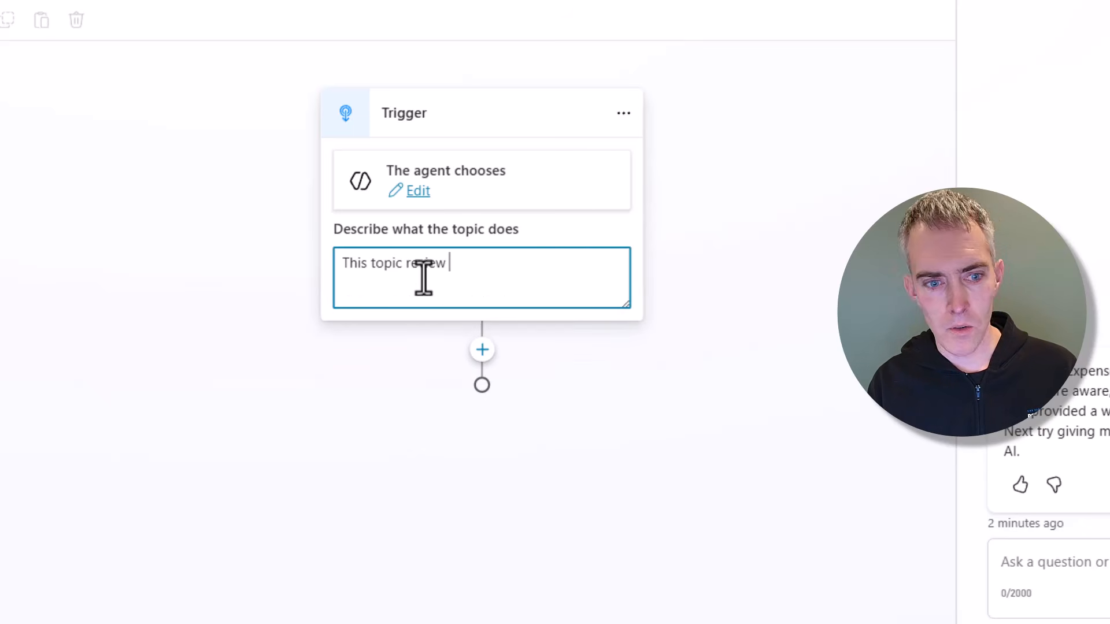
pyautogui.write('s the travel ')
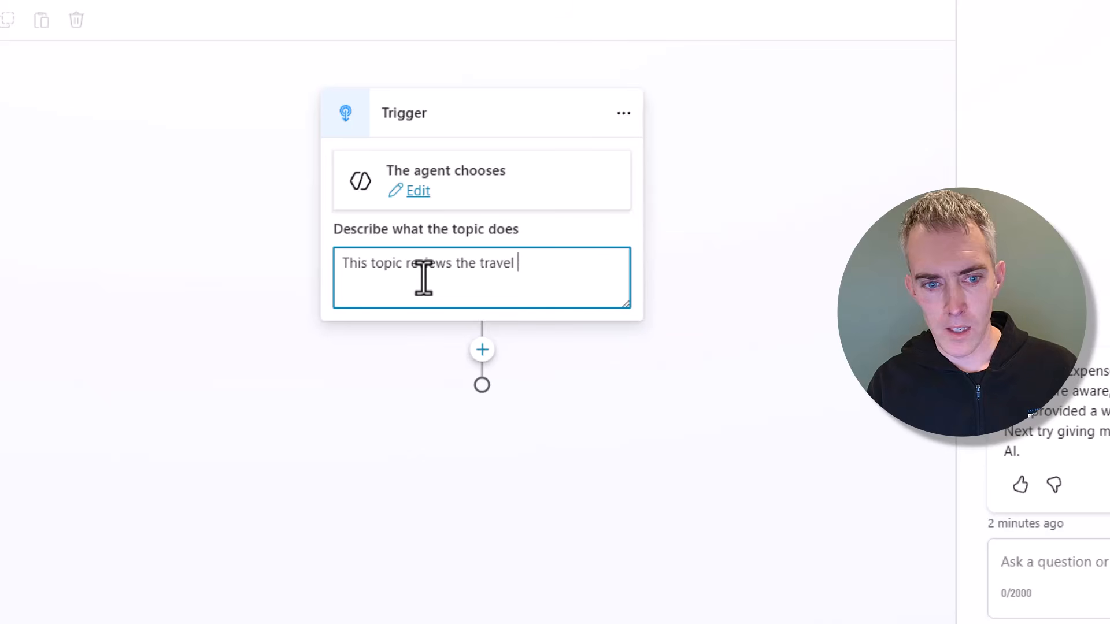
pyautogui.write('expense report ')
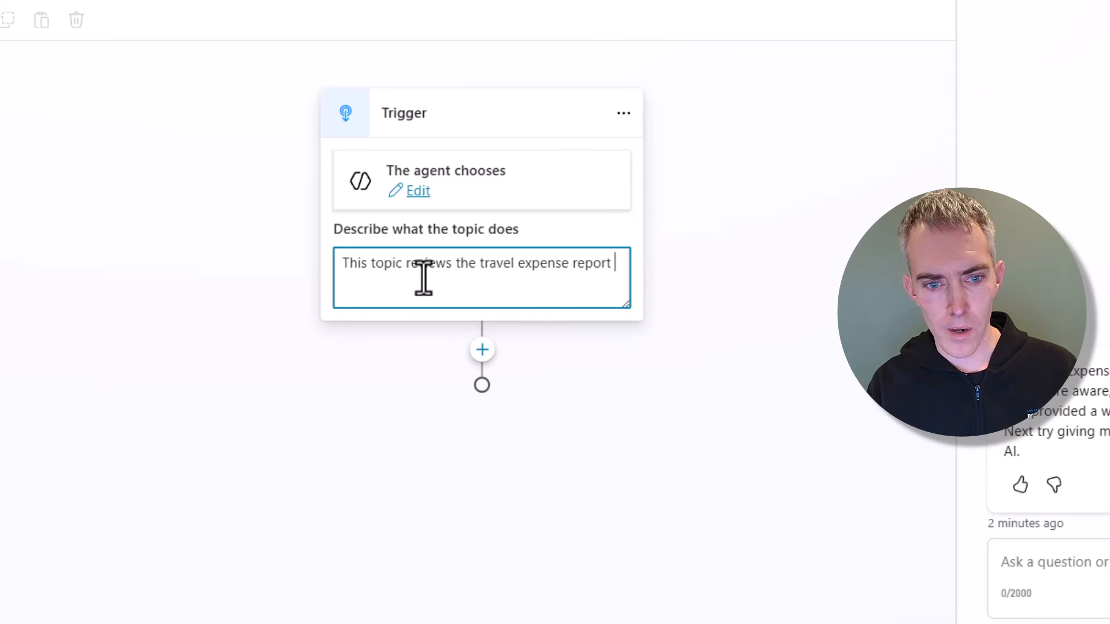
pyautogui.write('for the use')
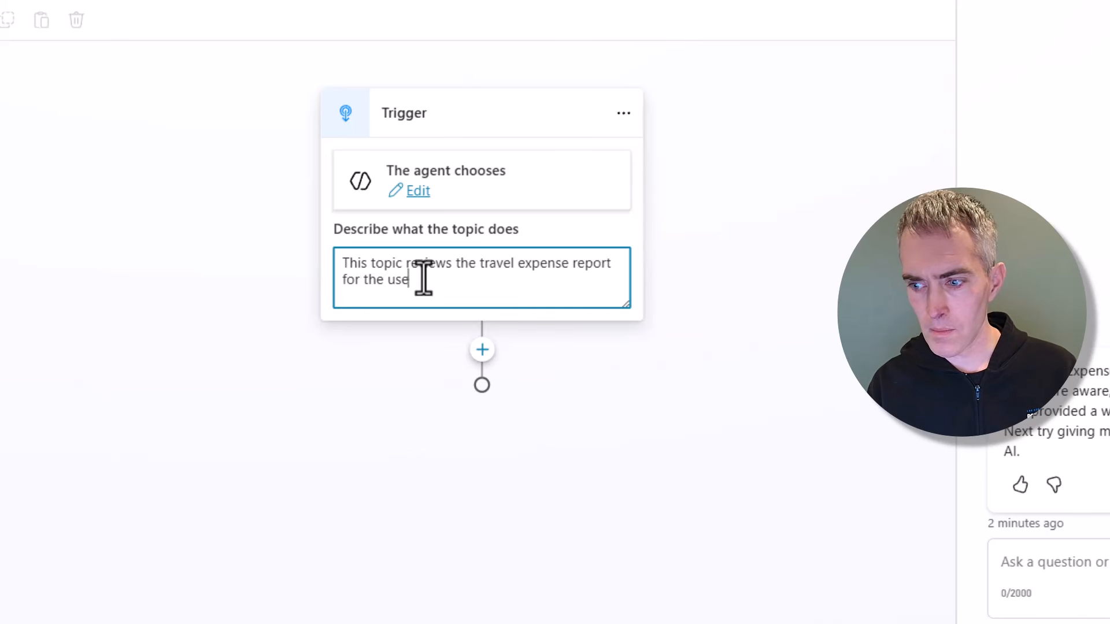
pyautogui.write('r.')
# Step: Add a question node below the trigger with the message "Please upload your expense report to the chat window"
pyautogui.click(482, 349)
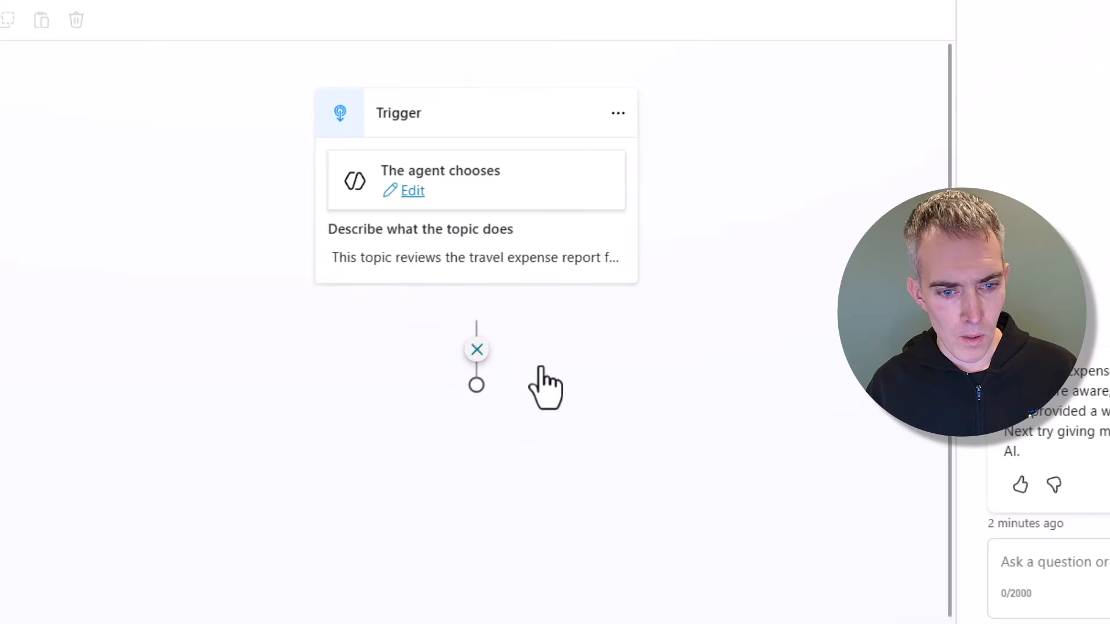
pyautogui.click(517, 419)
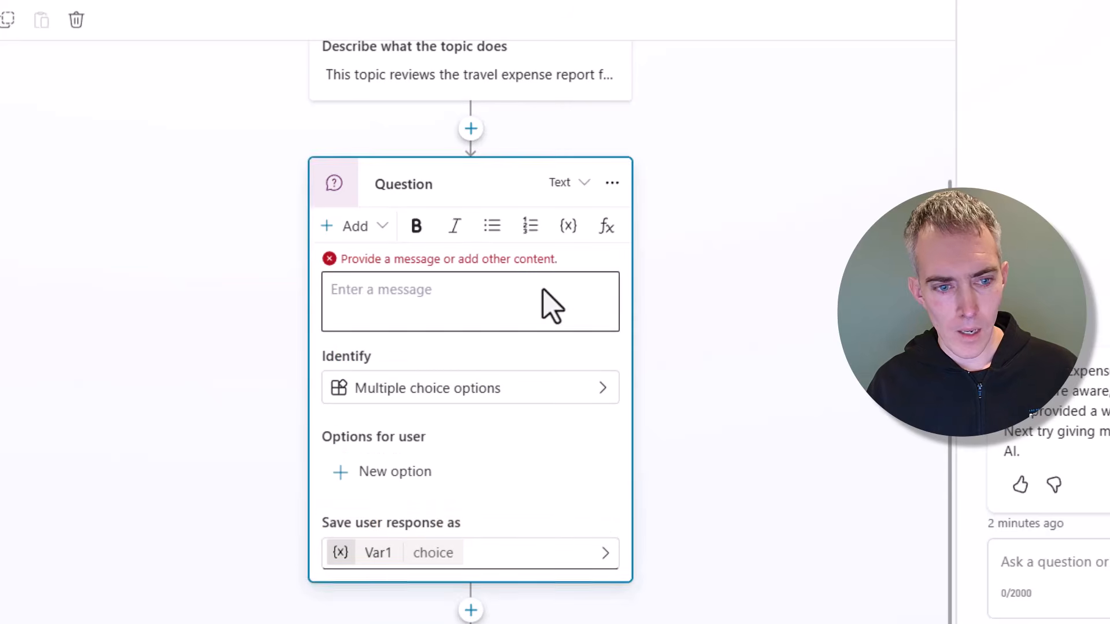
pyautogui.write('Pl')
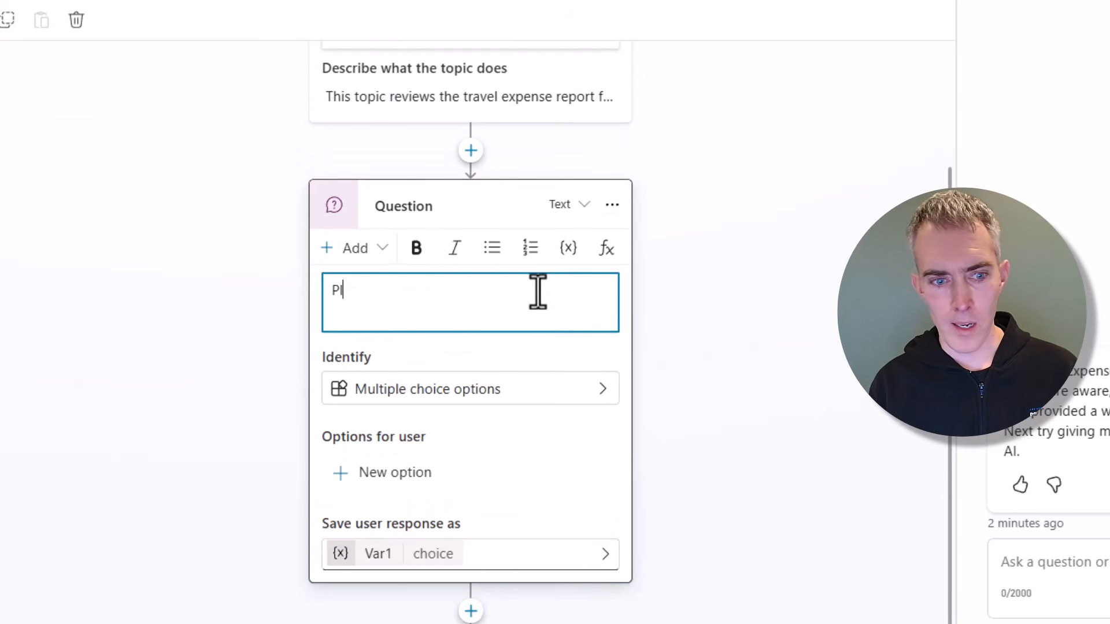
pyautogui.write('ease upload ')
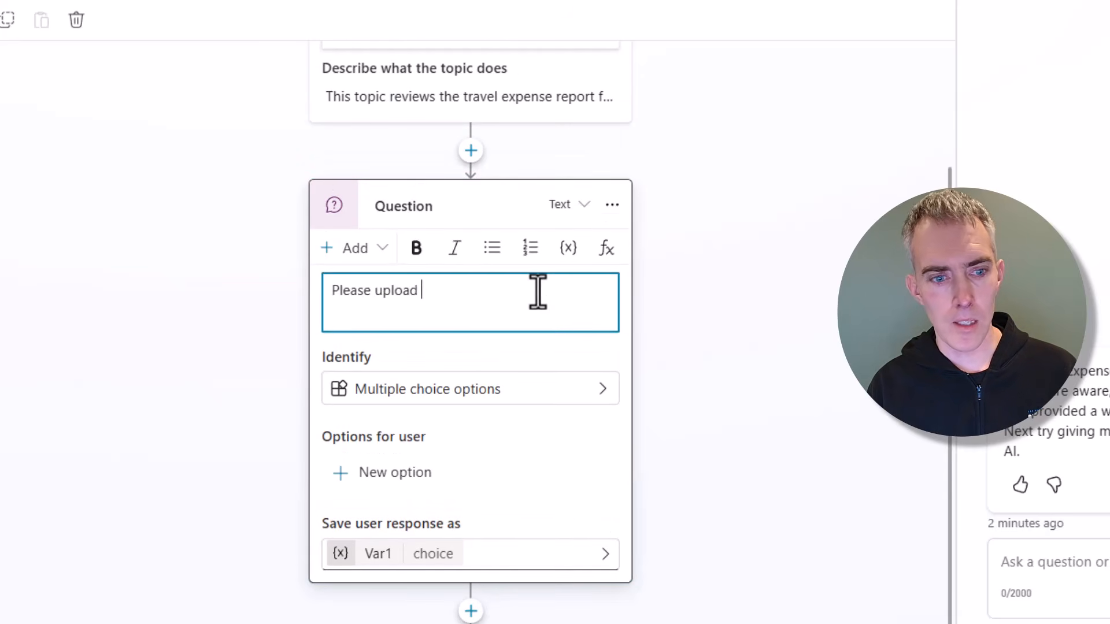
pyautogui.write('your expense')
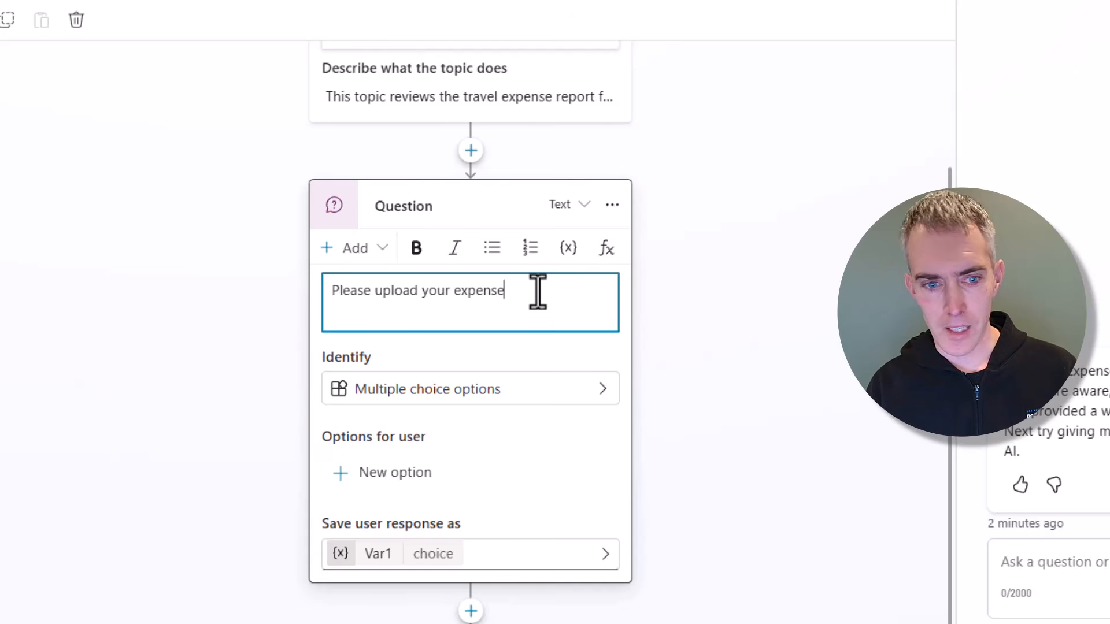
pyautogui.write(' report to the ')
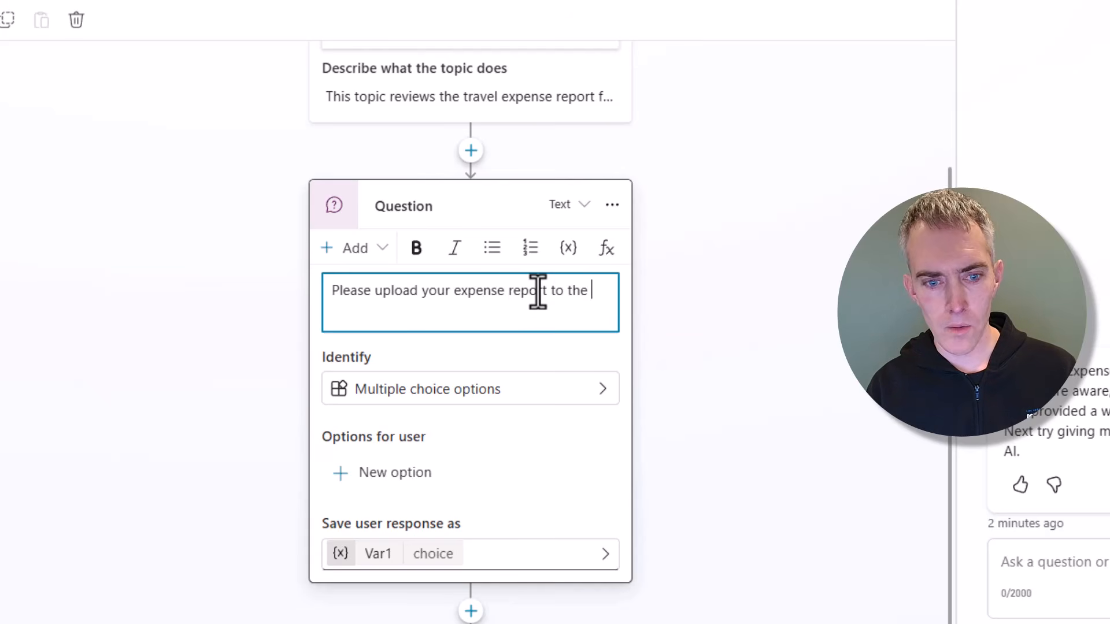
pyautogui.write('chat window')
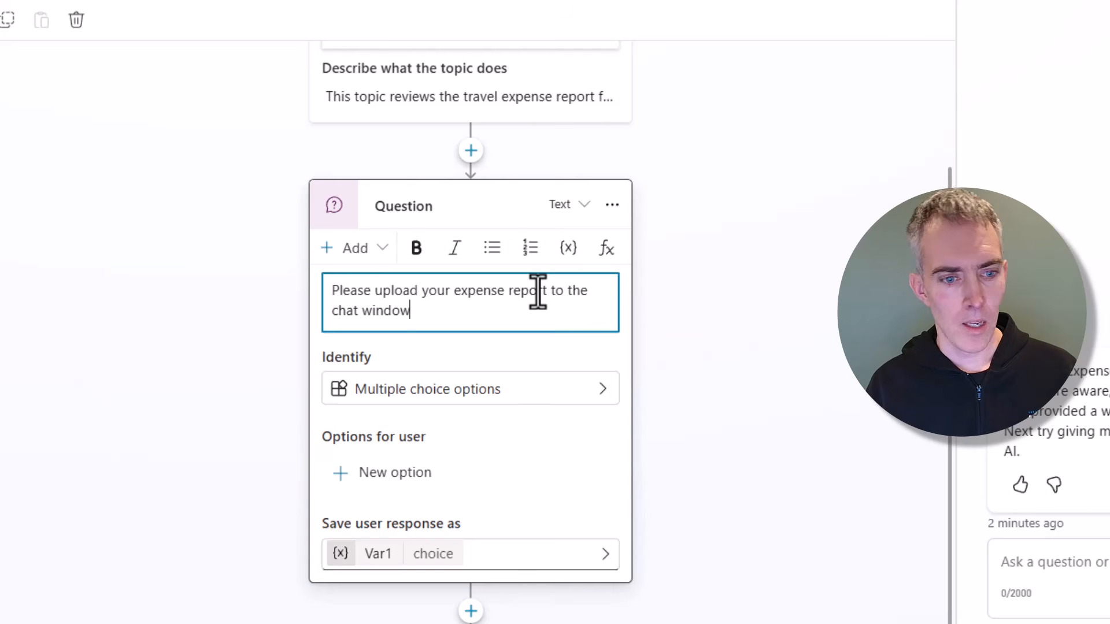
# Step: Set the question to identify a File in the user's response
pyautogui.click(575, 399)
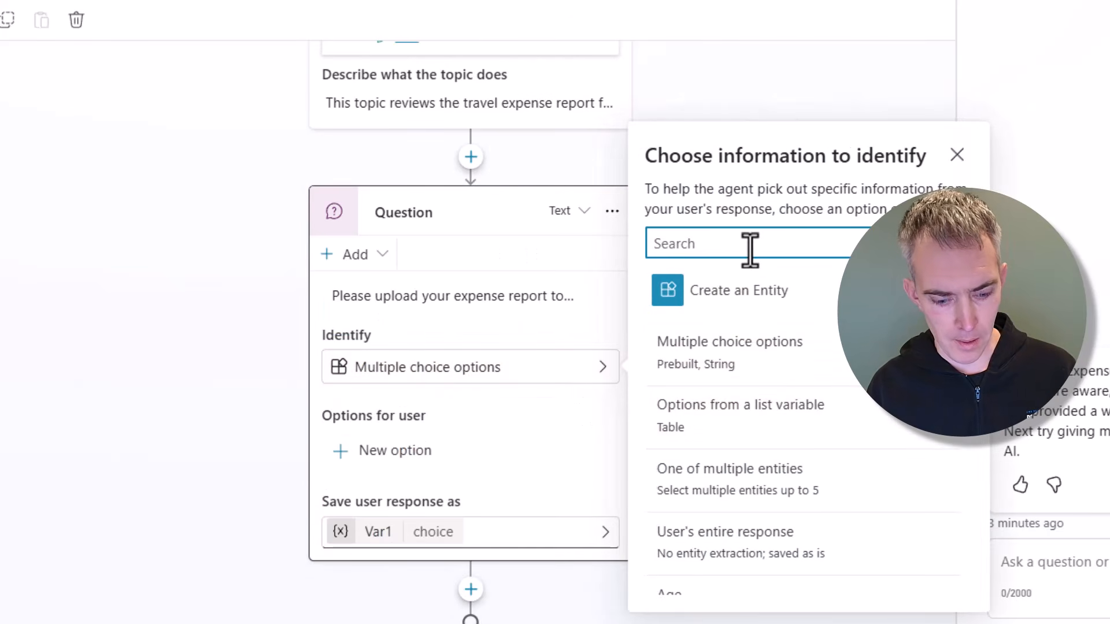
pyautogui.write('file')
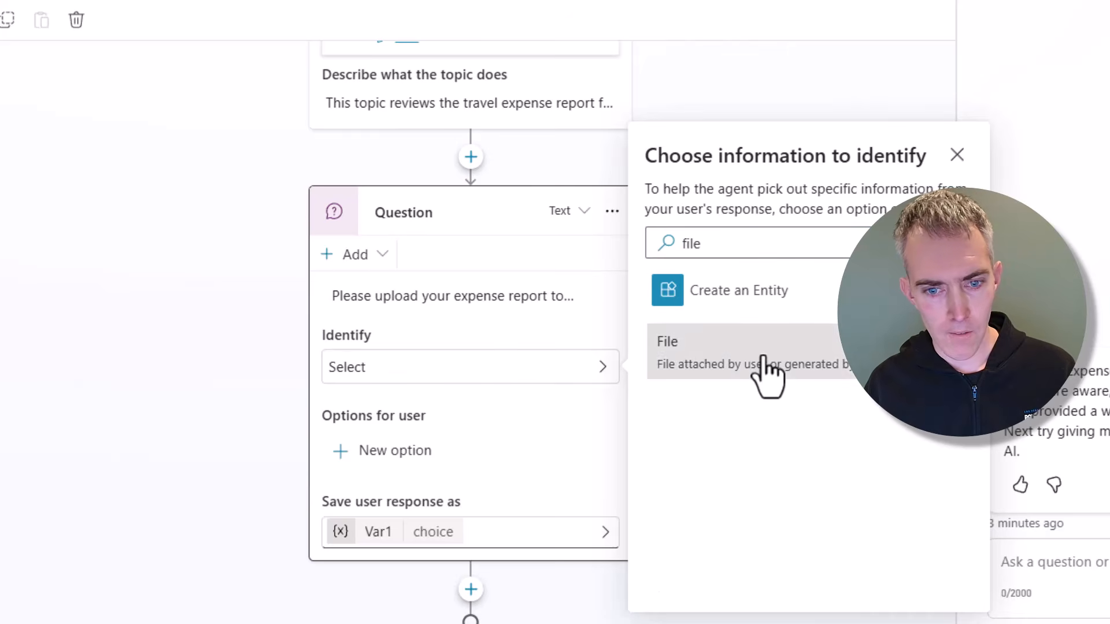
pyautogui.click(760, 373)
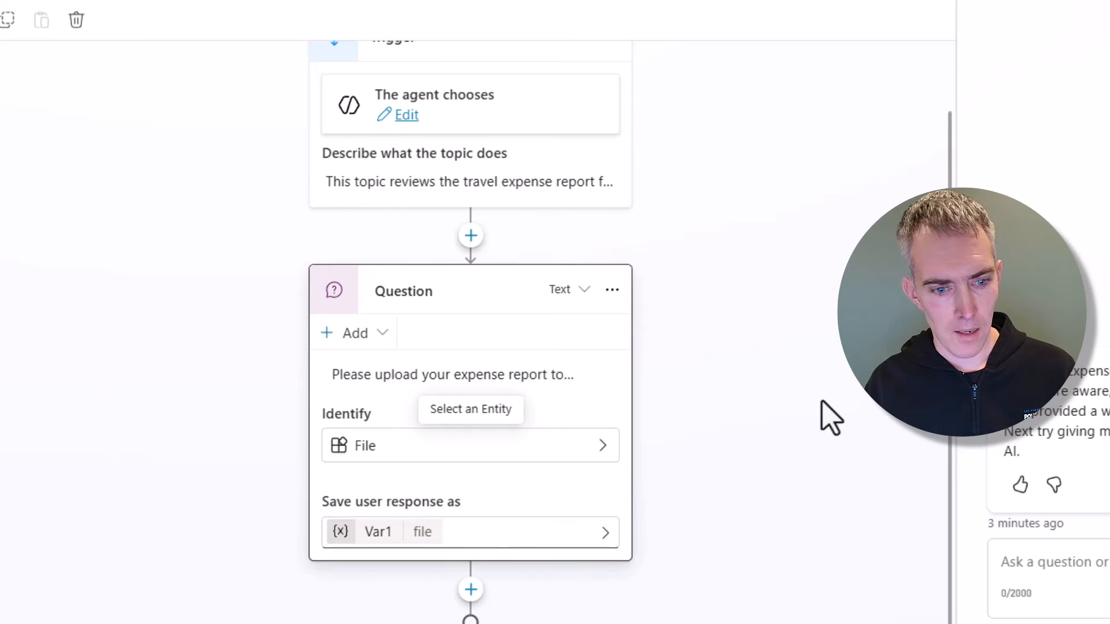
# Step: Rename the question's response variable as varExcelExpenseReportFile
pyautogui.click(370, 535)
pyautogui.doubleClick(697, 97)
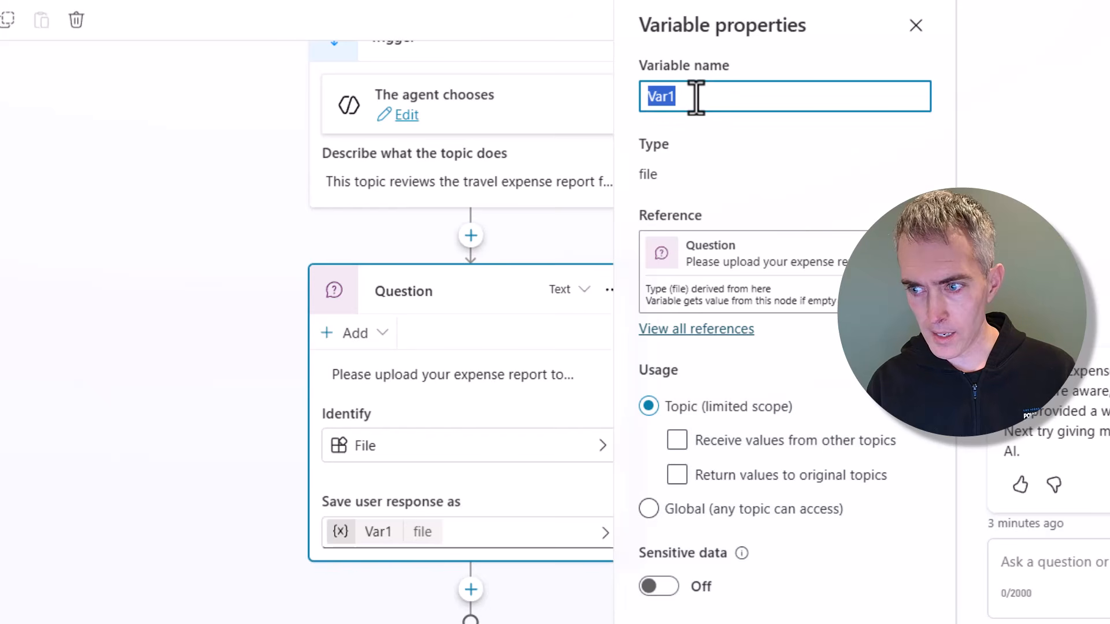
pyautogui.write('varExce')
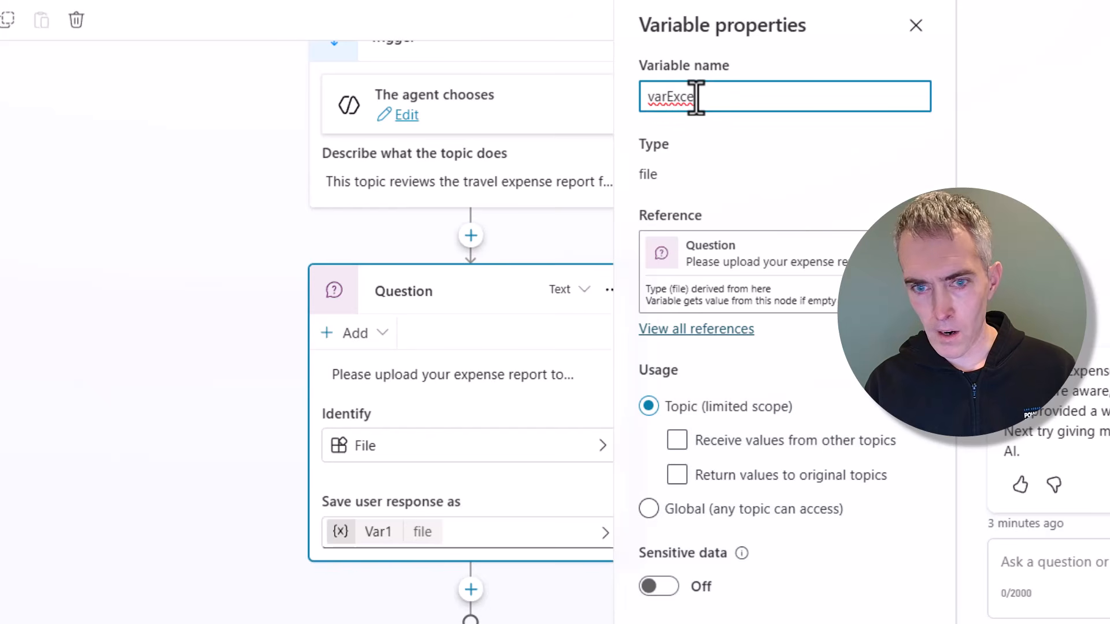
pyautogui.write('lExpenseRep...')
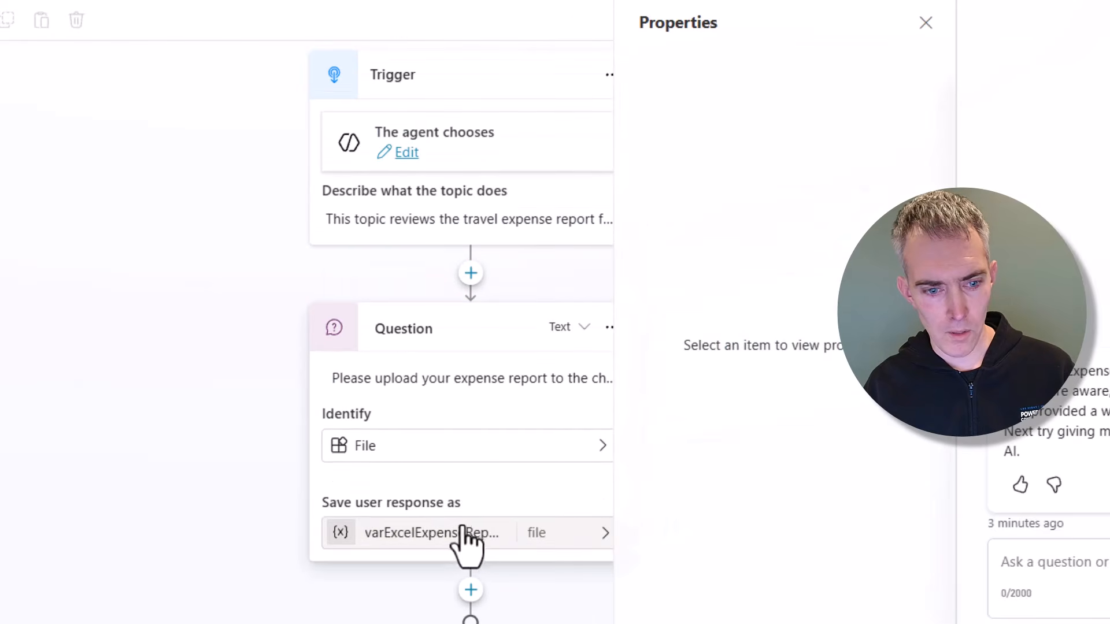
# Step: Set the usage of the question's file variable to Global so any topic can access it, and close its properties
pyautogui.click(506, 535)
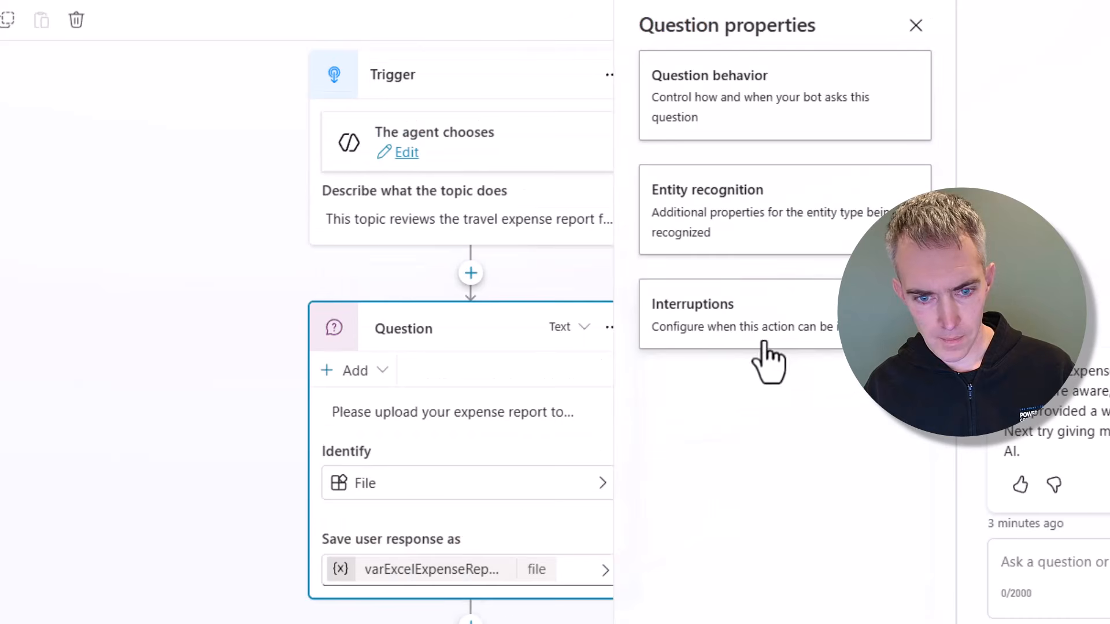
pyautogui.click(462, 581)
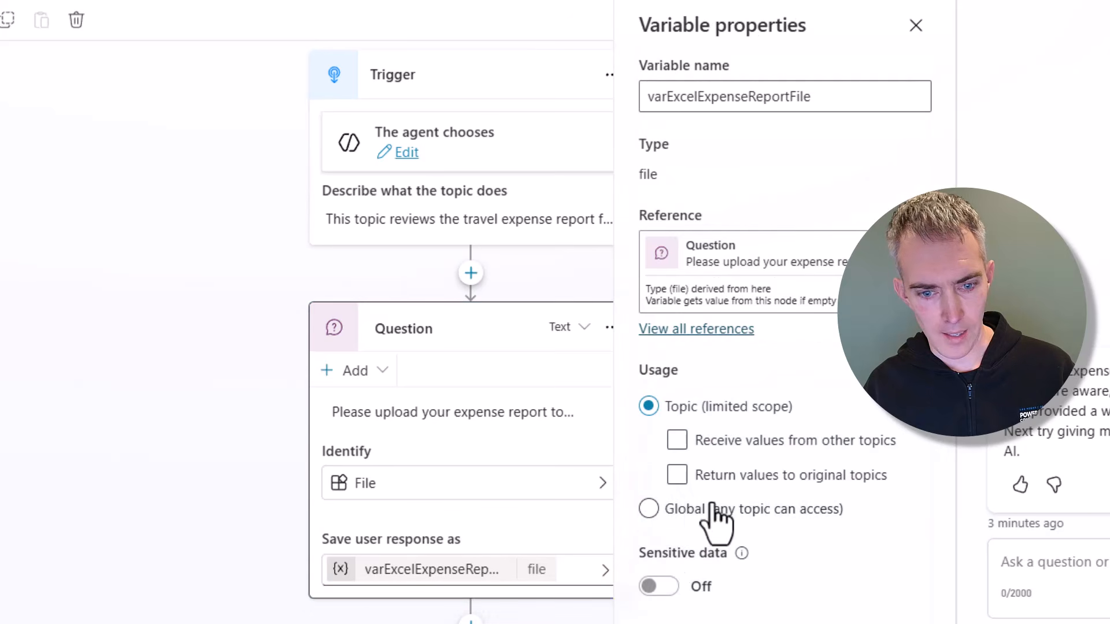
pyautogui.click(647, 510)
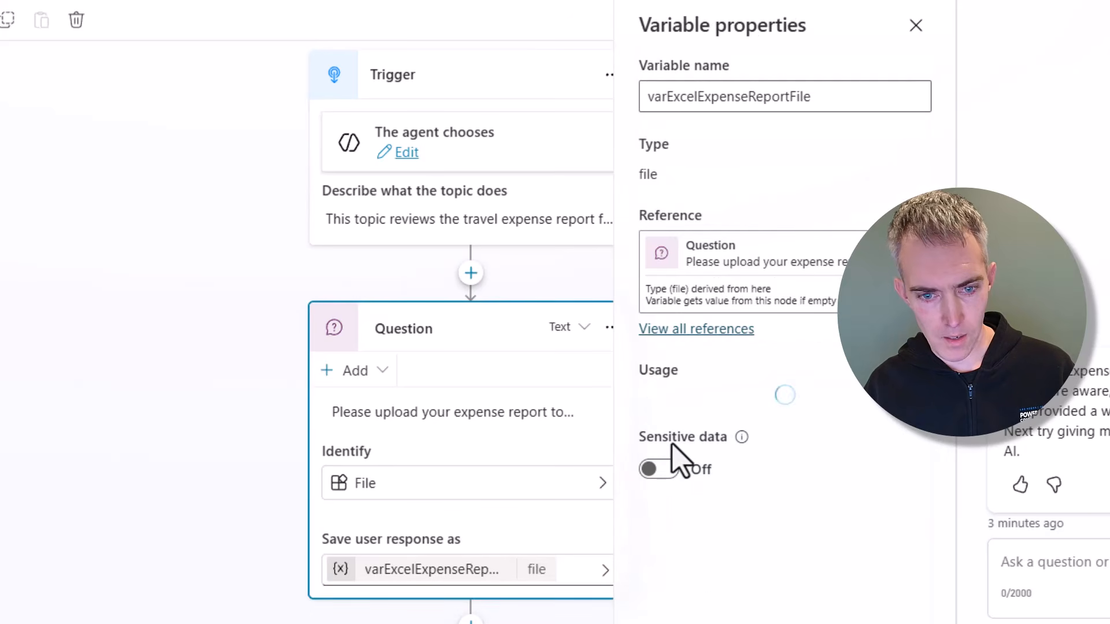
pyautogui.click(917, 28)
# Step: Add a new prompt tool below the file upload question node
pyautogui.scroll(-1, 572, 246)
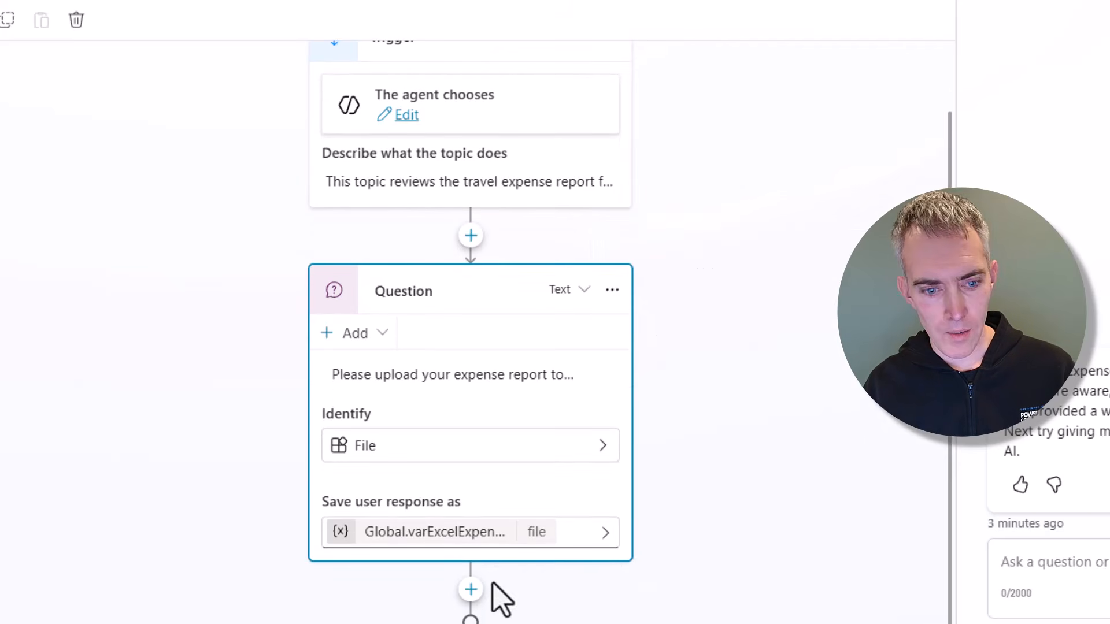
pyautogui.click(471, 590)
pyautogui.scroll(-5, 595, 307)
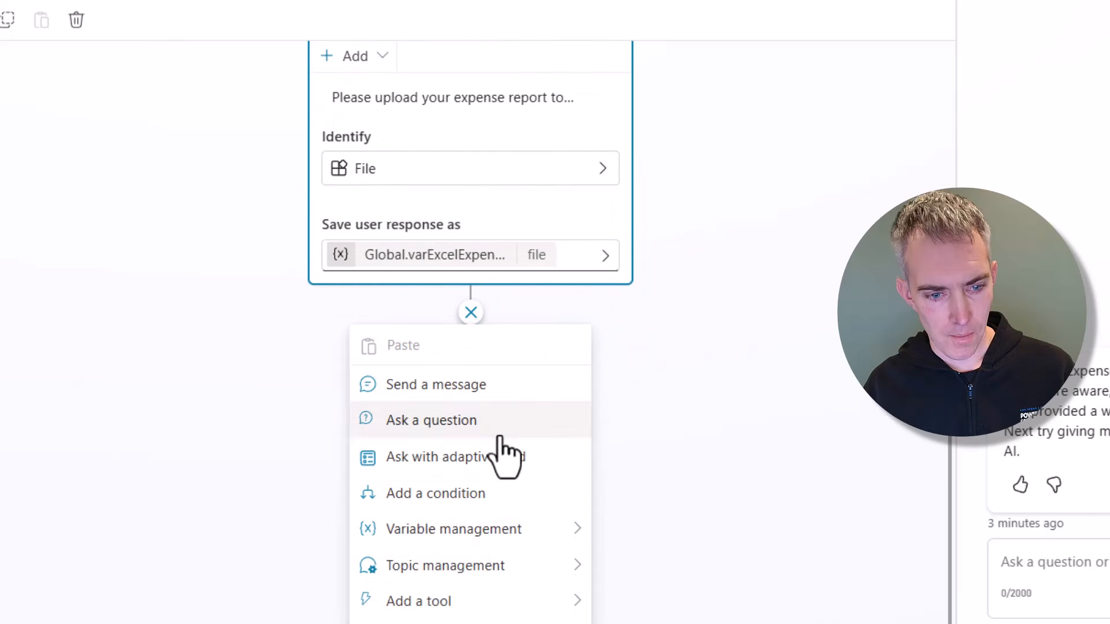
pyautogui.click(456, 604)
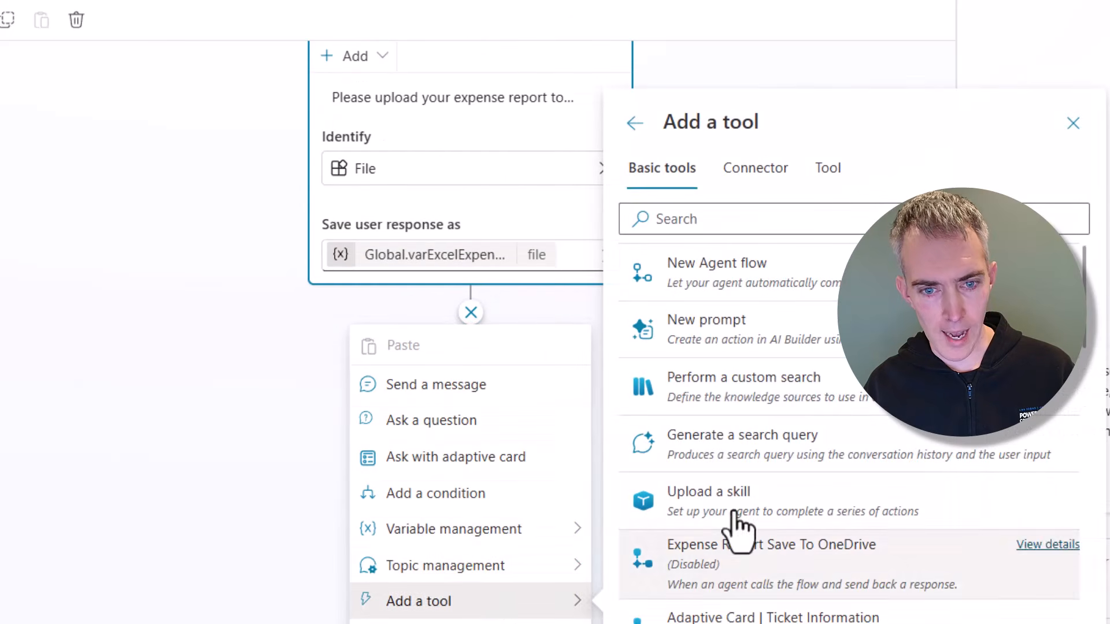
pyautogui.click(748, 332)
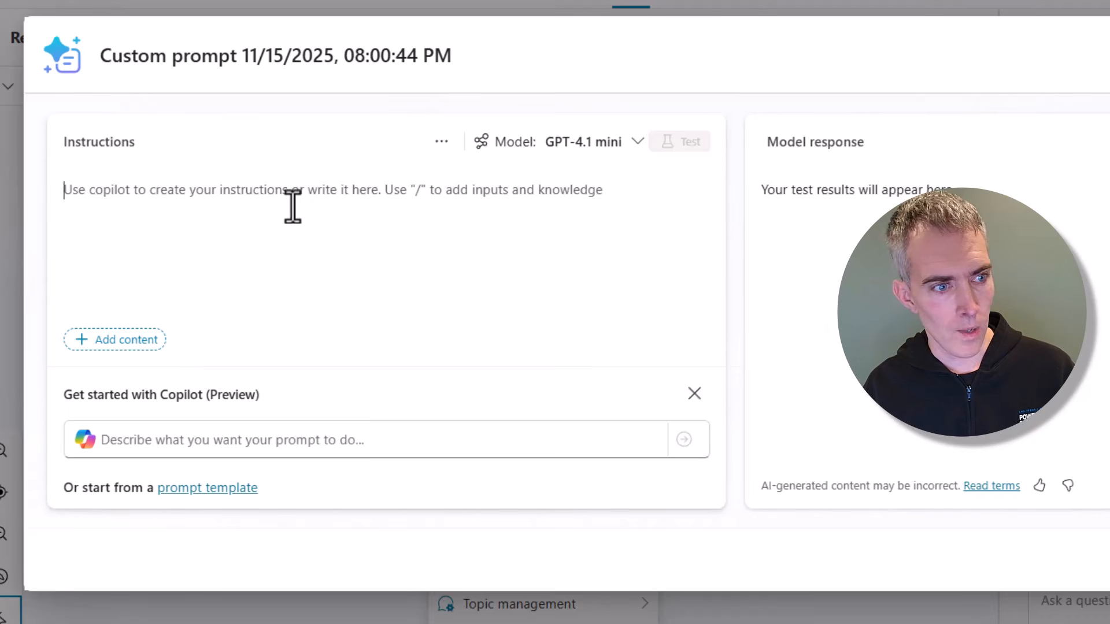
# Step: Paste instructions for extracting each worksheet's cell values as JSON, and name the prompt "Read An Excel File And Return All Values"
pyautogui.hotkey('ctrl', 'v')
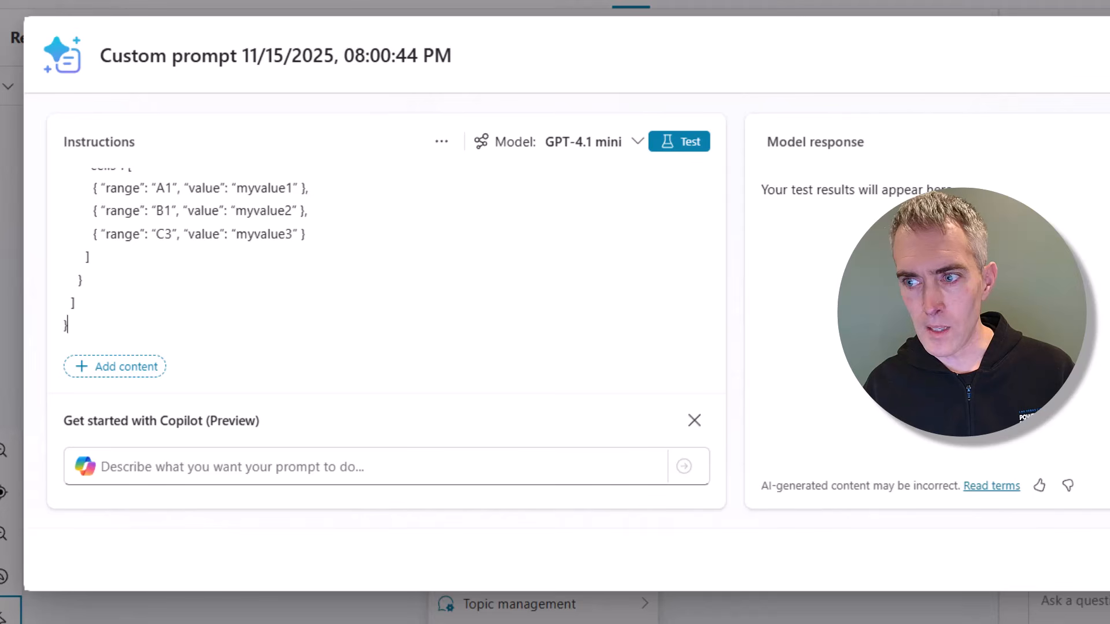
pyautogui.click(244, 56)
pyautogui.hotkey('ctrl', 'a')
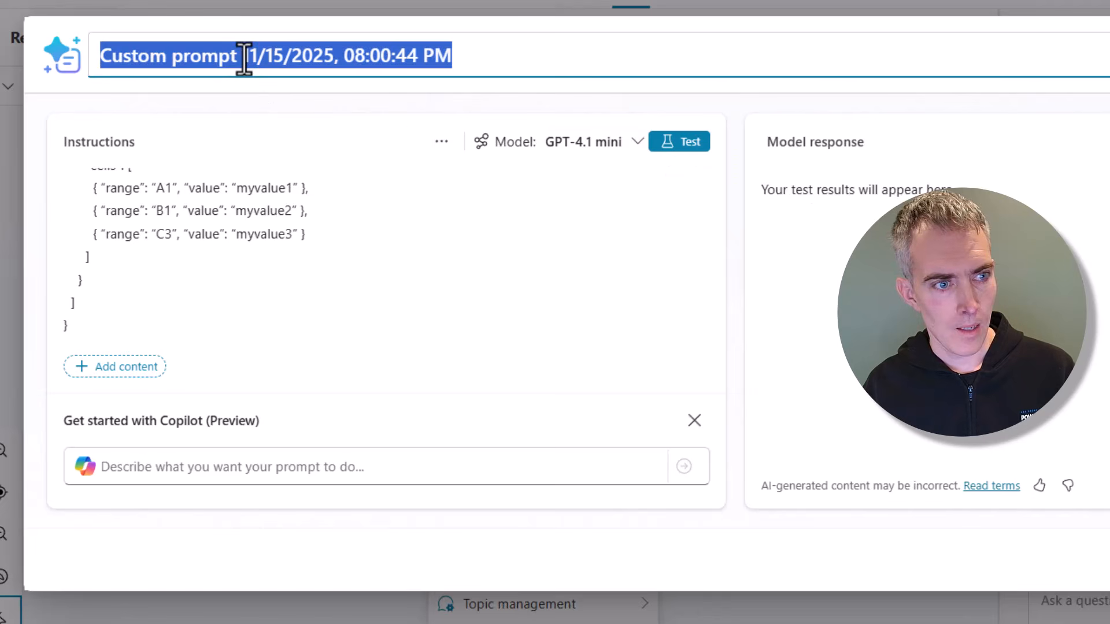
pyautogui.write('Rea')
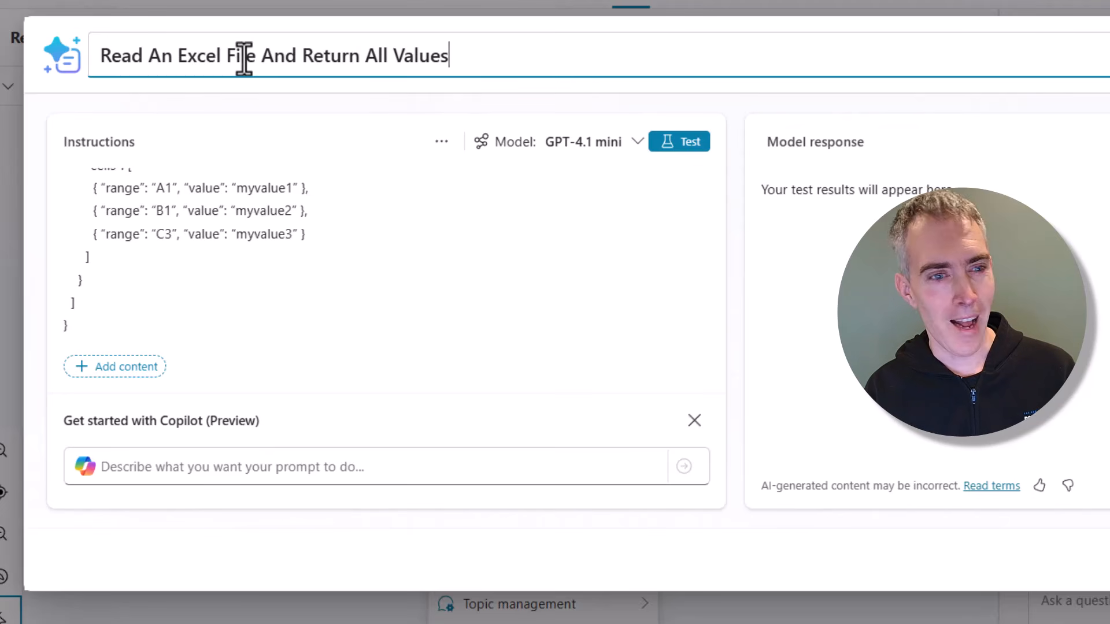
# Step: Replace the [Excel File] placeholder in the prompt instructions with an image or document input
pyautogui.scroll(10, 495, 381)
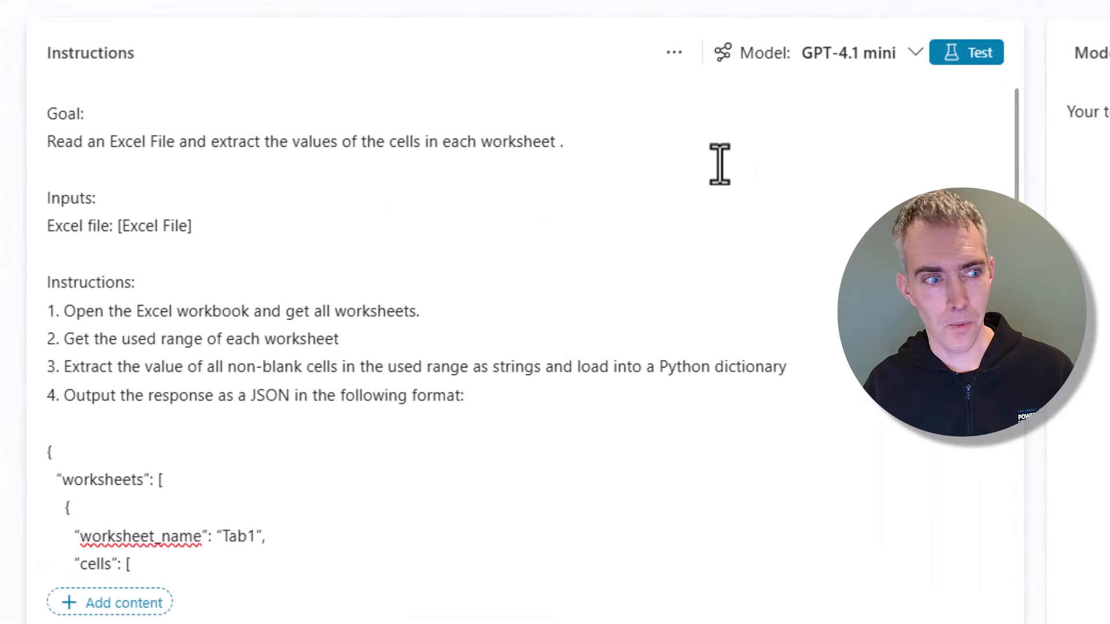
pyautogui.moveTo(228, 238); pyautogui.dragTo(118, 226)
pyautogui.press('BackSpace')
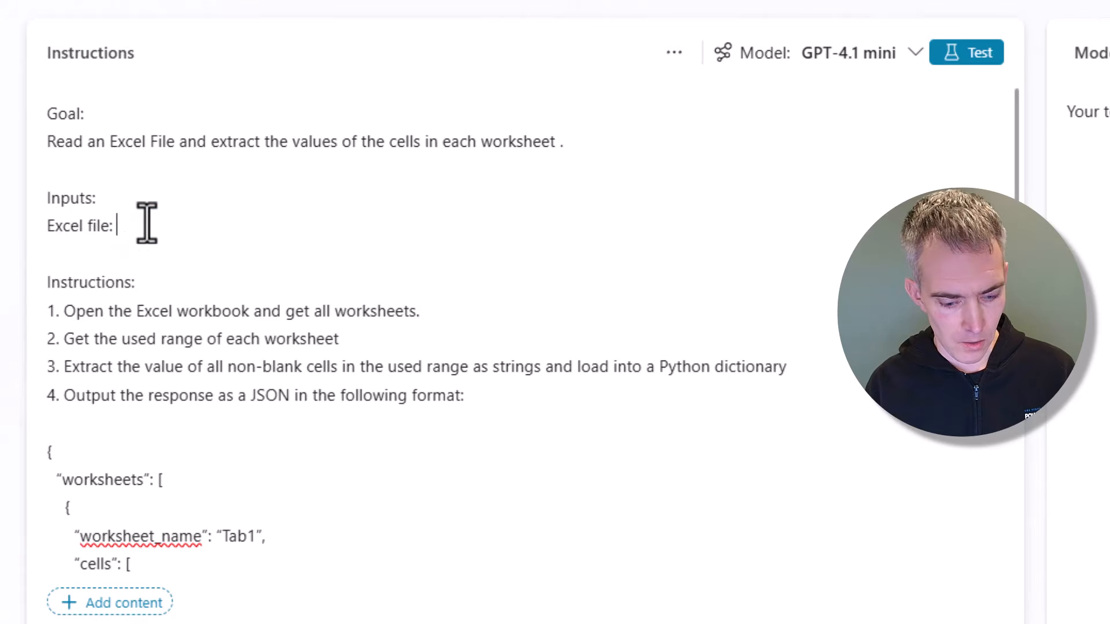
pyautogui.write('/')
pyautogui.press('Down')
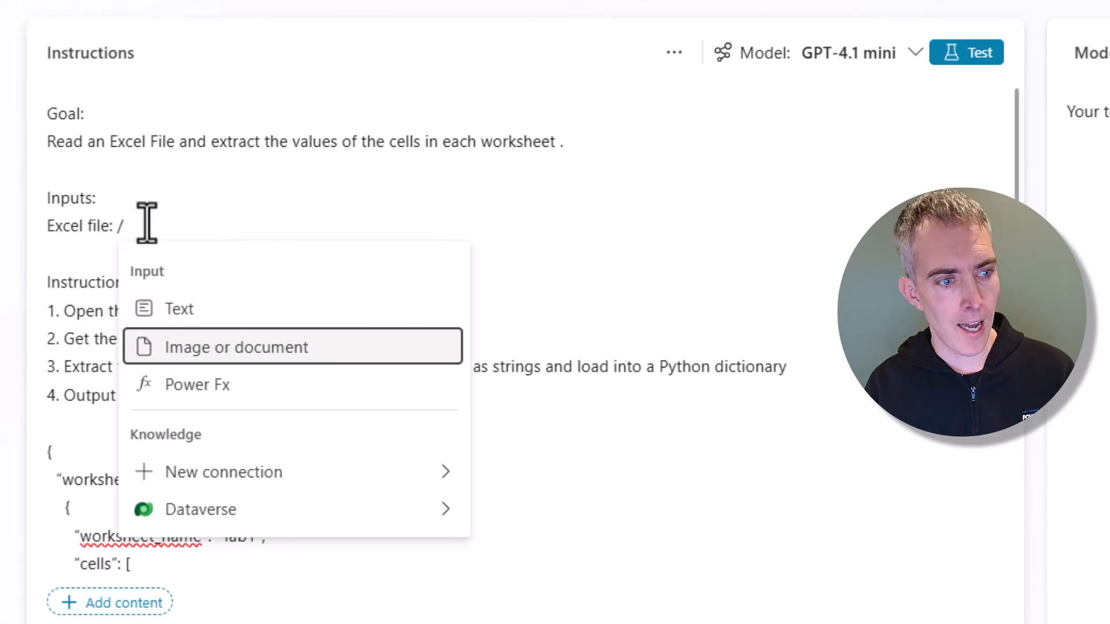
pyautogui.press('Return')
pyautogui.click(332, 209)
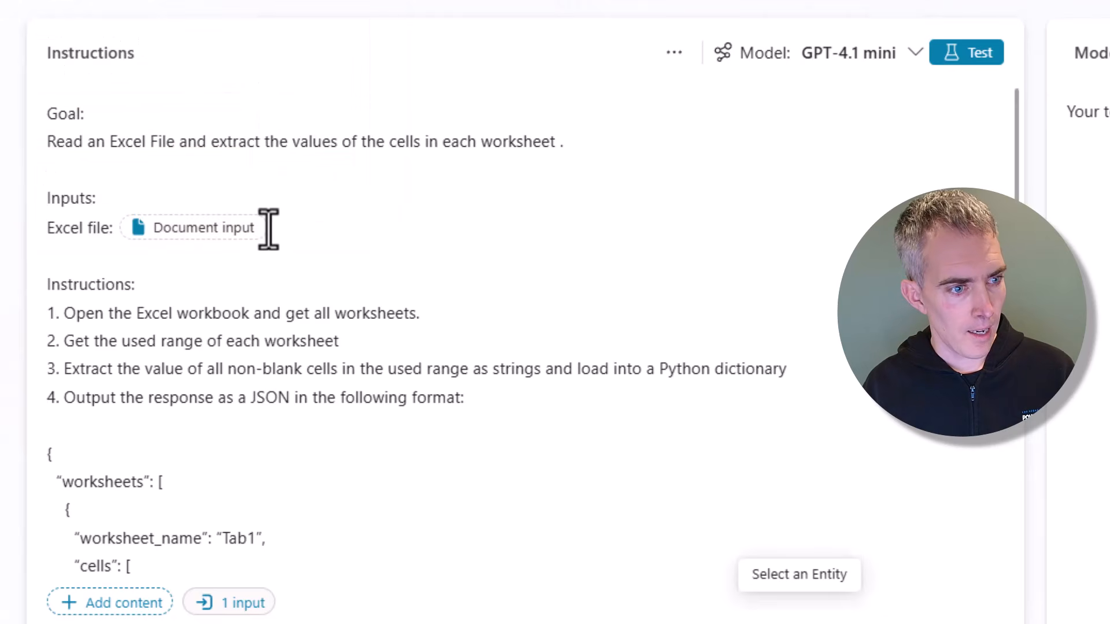
# Step: Name the prompt's document input "Excel File"
pyautogui.click(250, 254)
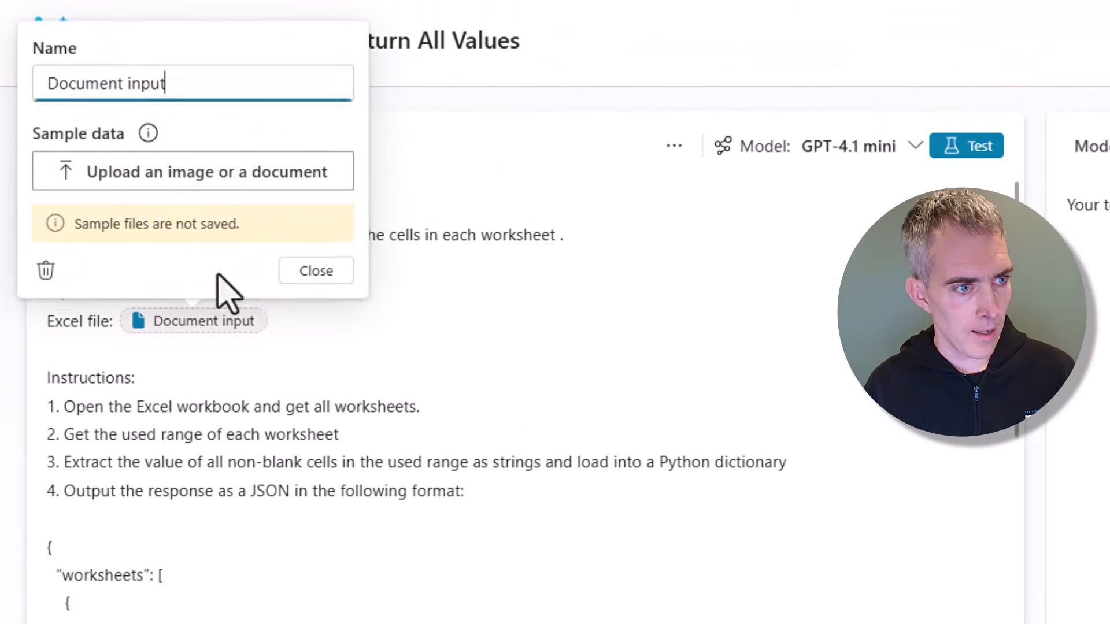
pyautogui.tripleClick(133, 87)
pyautogui.write('Excel File')
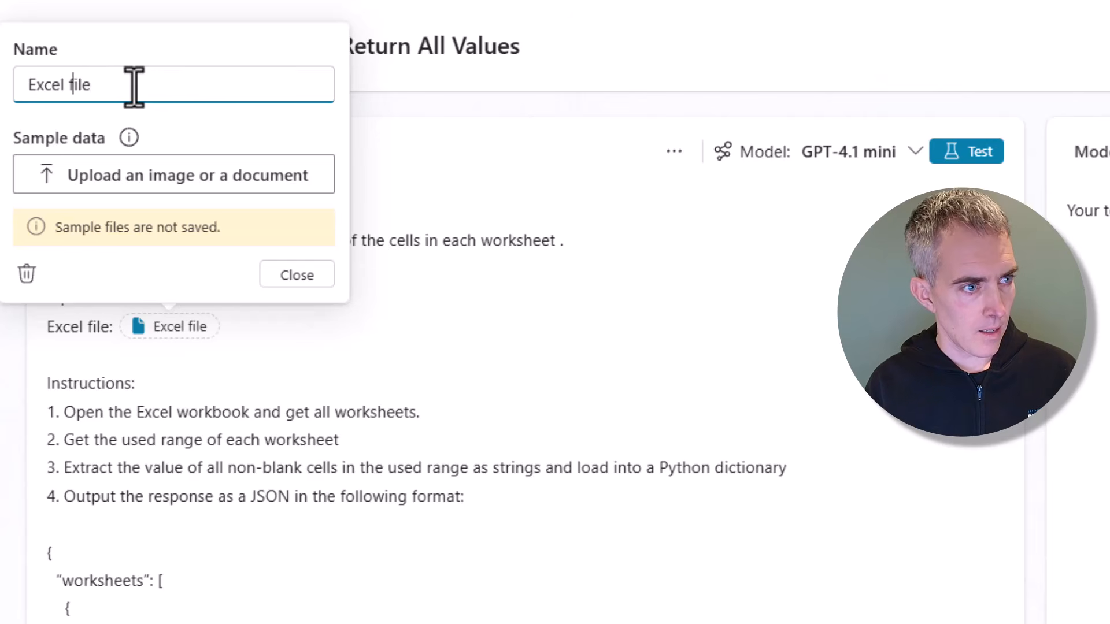
# Step: Try to upload the 20250914 Travel Expenses Report workbook from the Desktop as sample data for the Excel File input
pyautogui.click(144, 175)
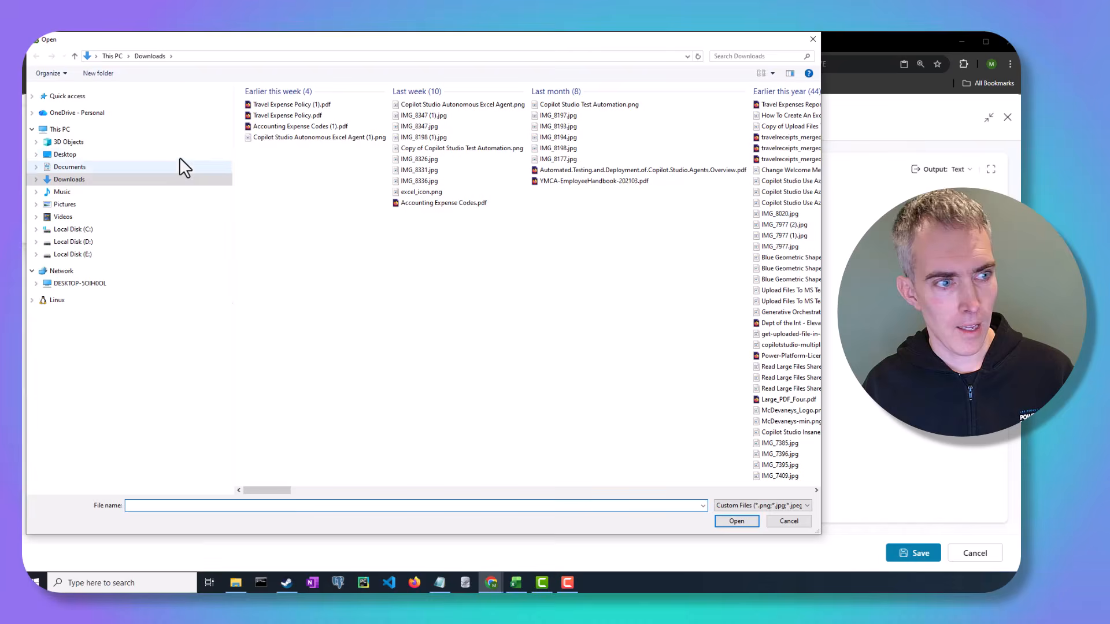
pyautogui.click(83, 155)
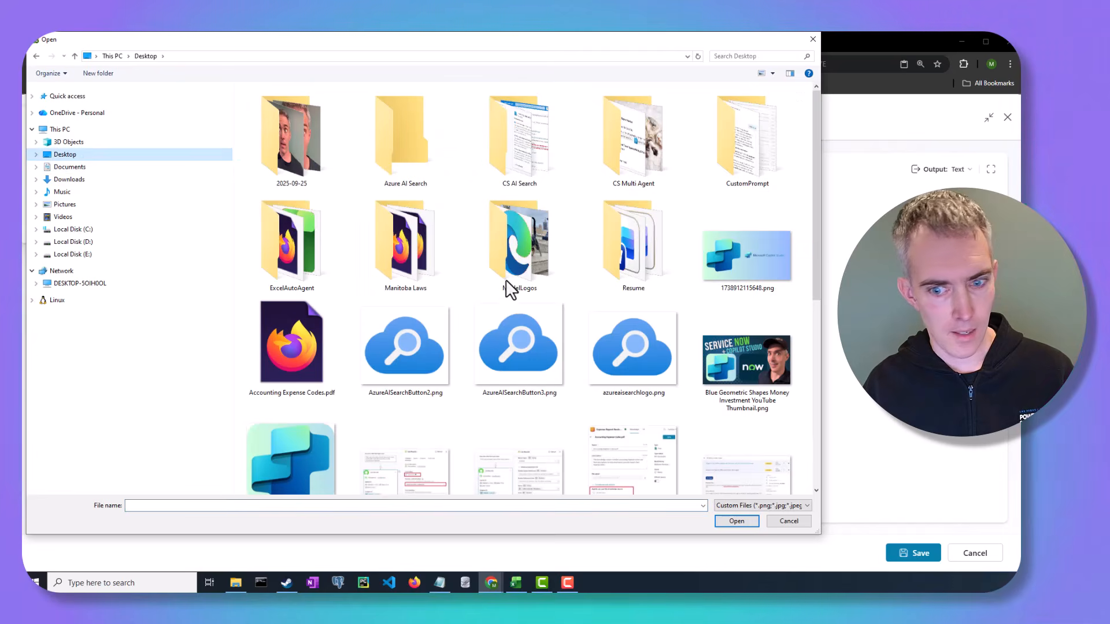
pyautogui.scroll(-5, 614, 393)
pyautogui.scroll(5, 493, 416)
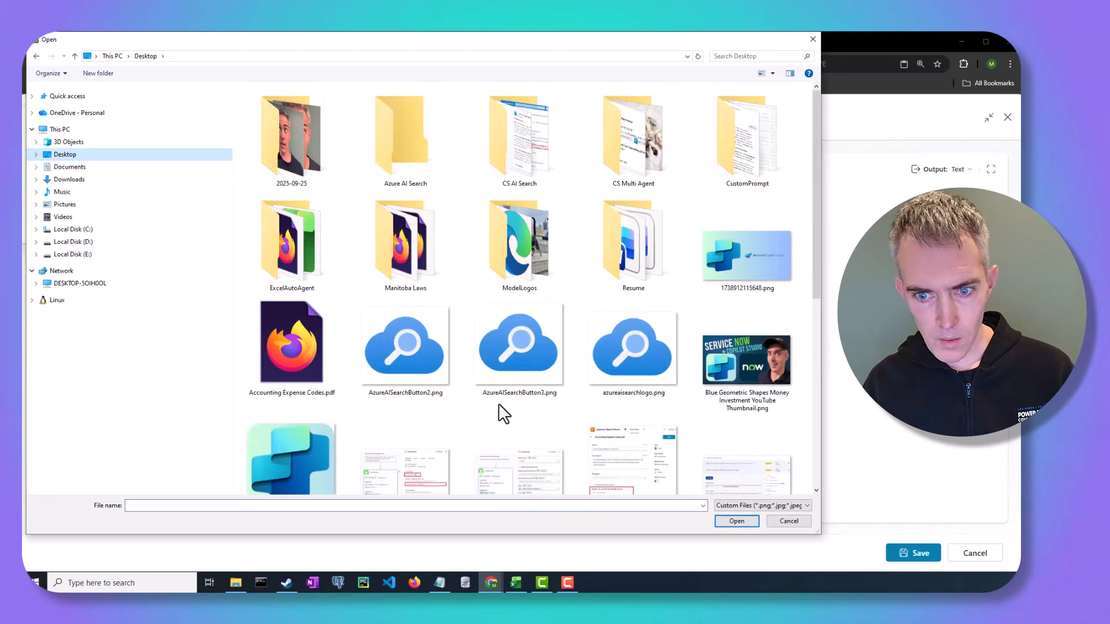
pyautogui.scroll(-5, 495, 415)
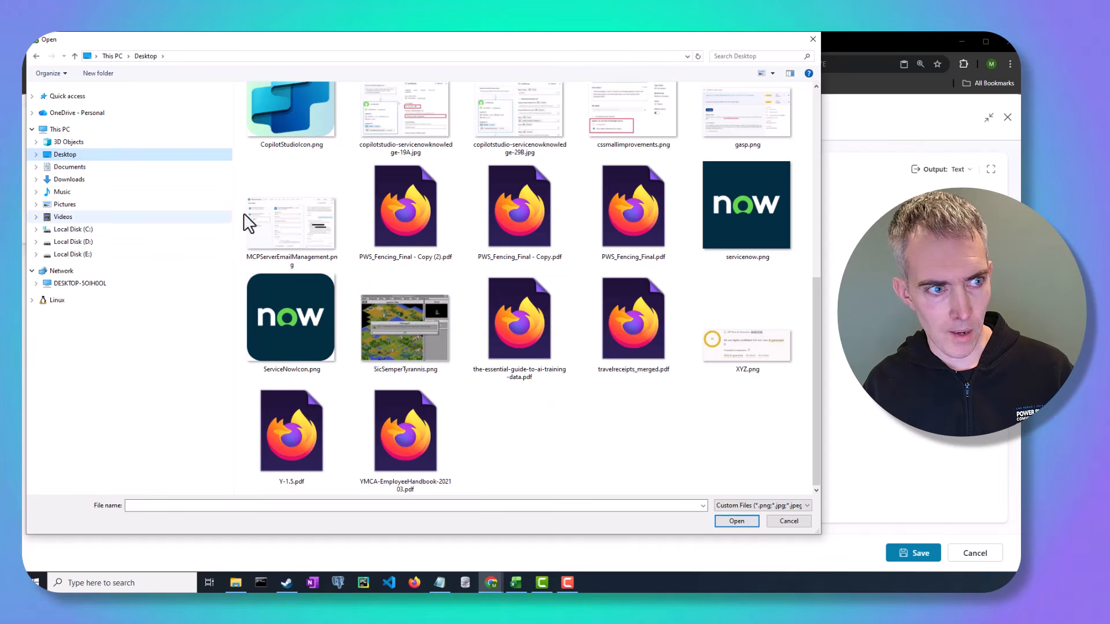
pyautogui.scroll(5, 508, 300)
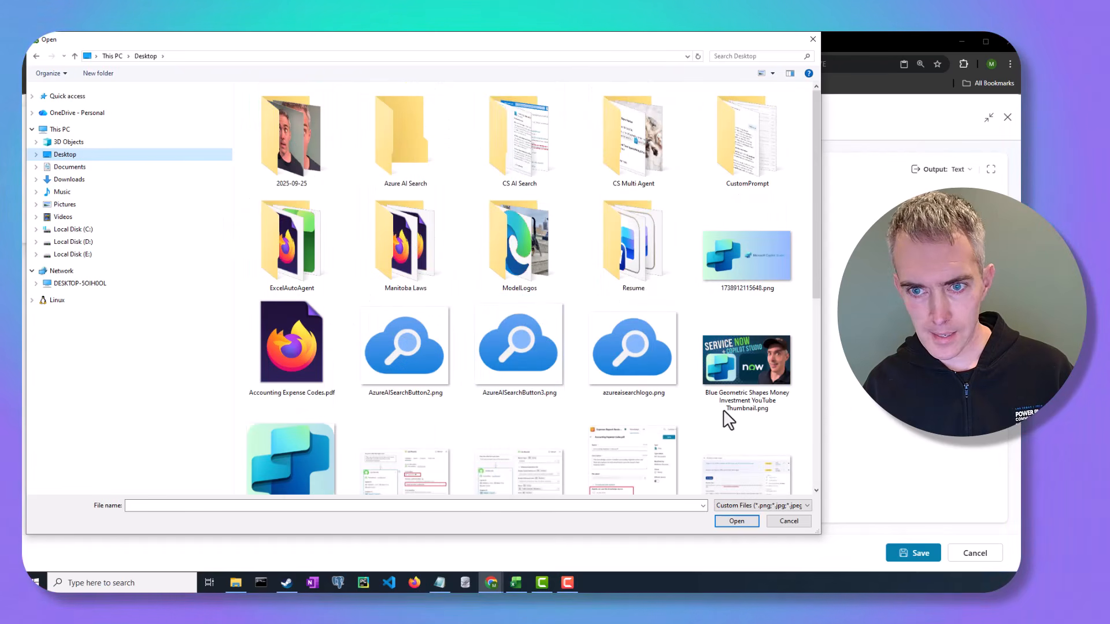
pyautogui.click(737, 504)
pyautogui.click(729, 521)
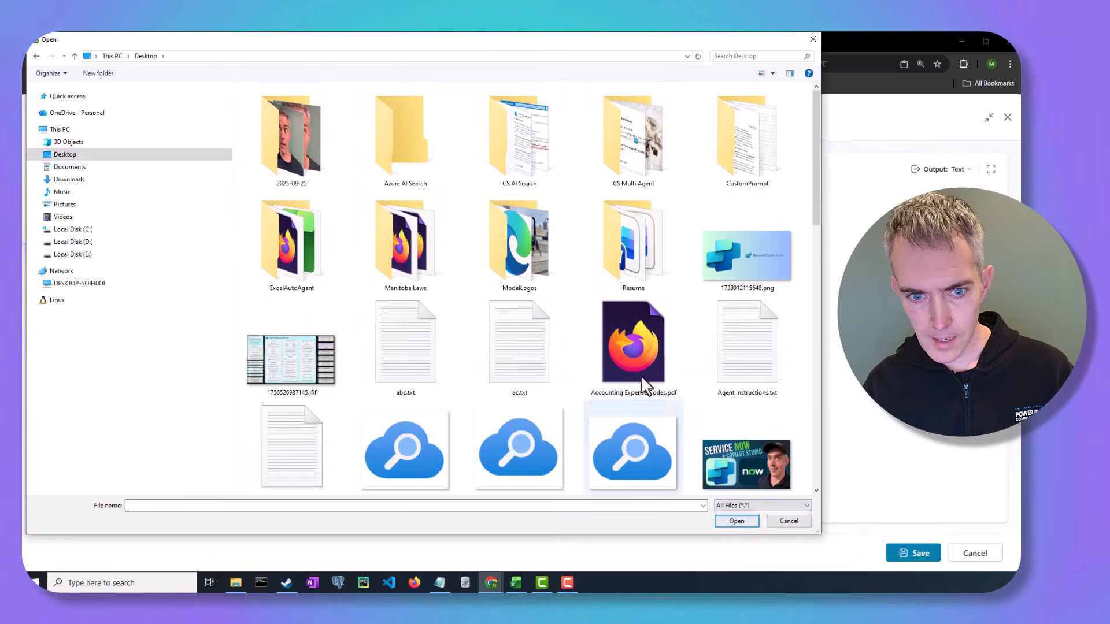
pyautogui.scroll(-10, 636, 370)
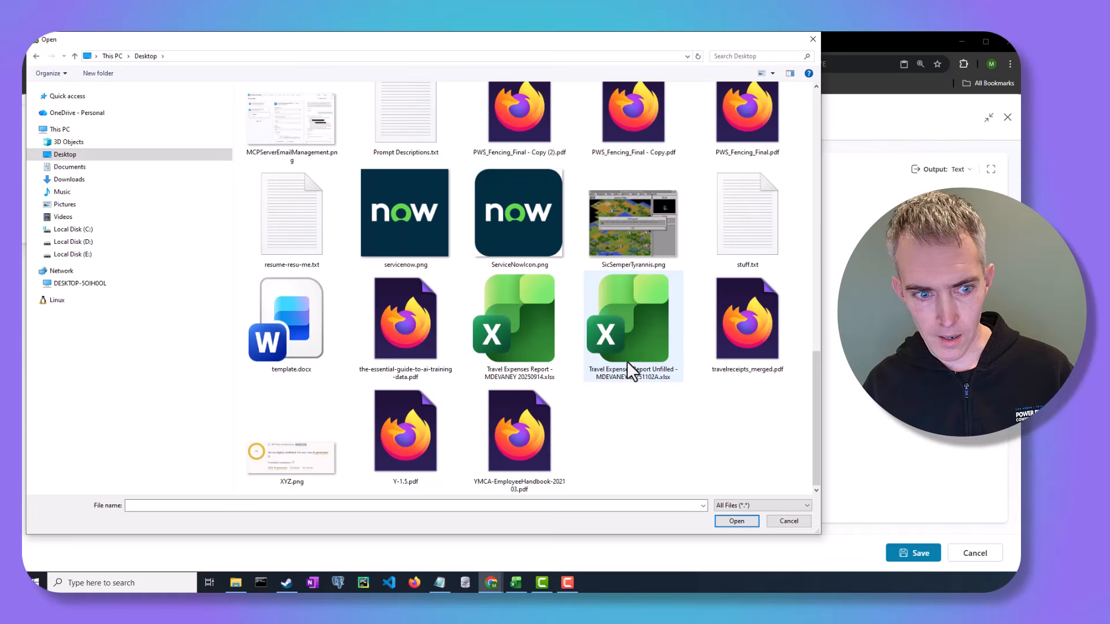
pyautogui.doubleClick(544, 341)
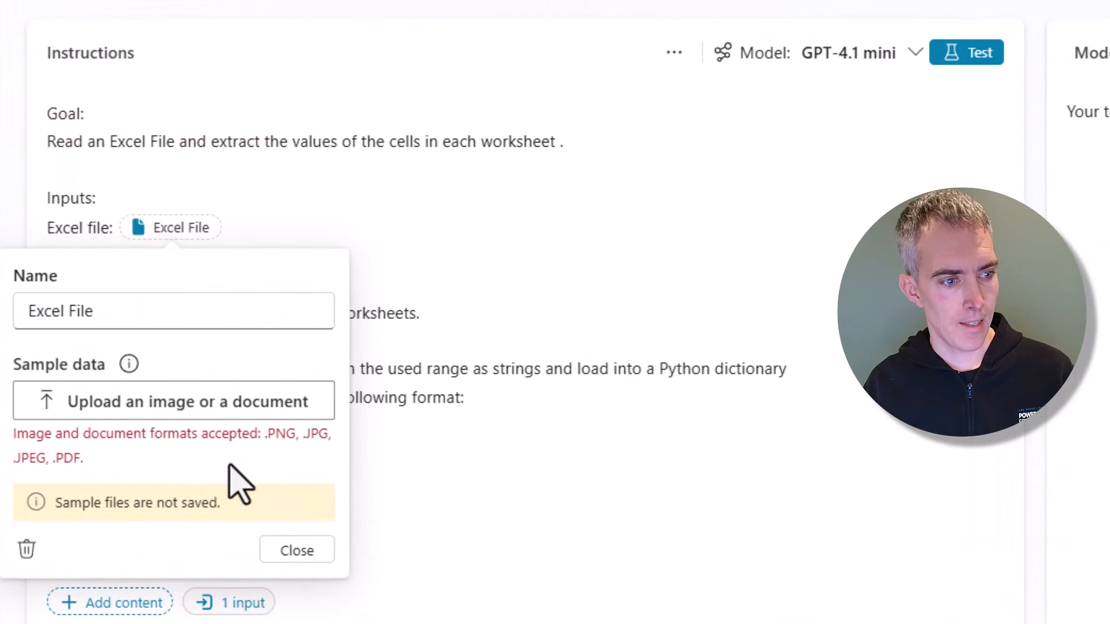
pyautogui.click(453, 508)
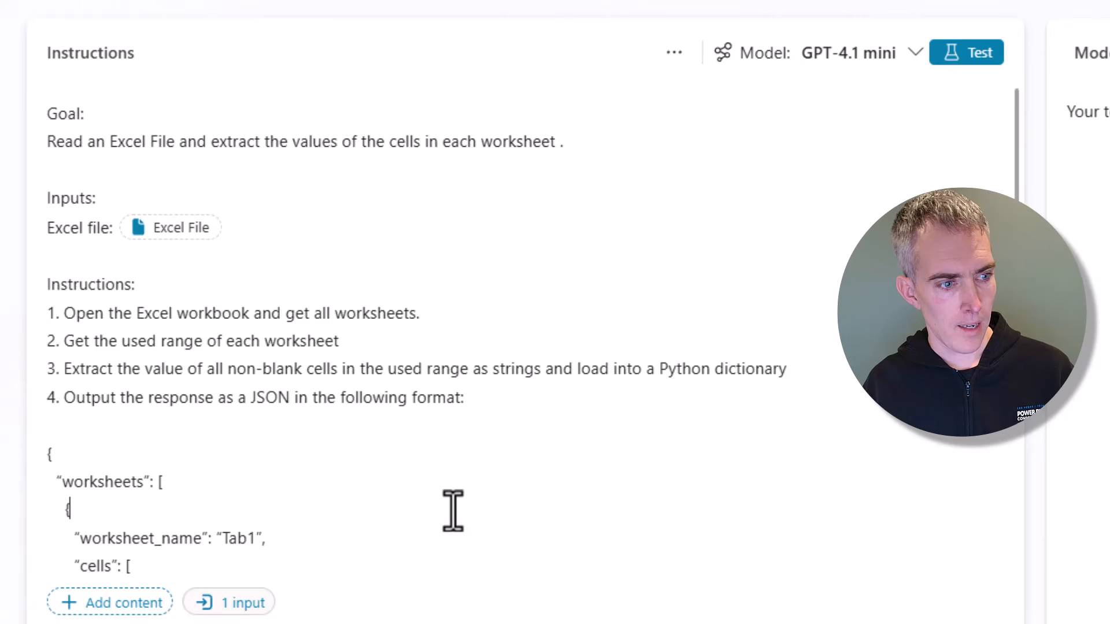
pyautogui.click(182, 231)
pyautogui.click(493, 253)
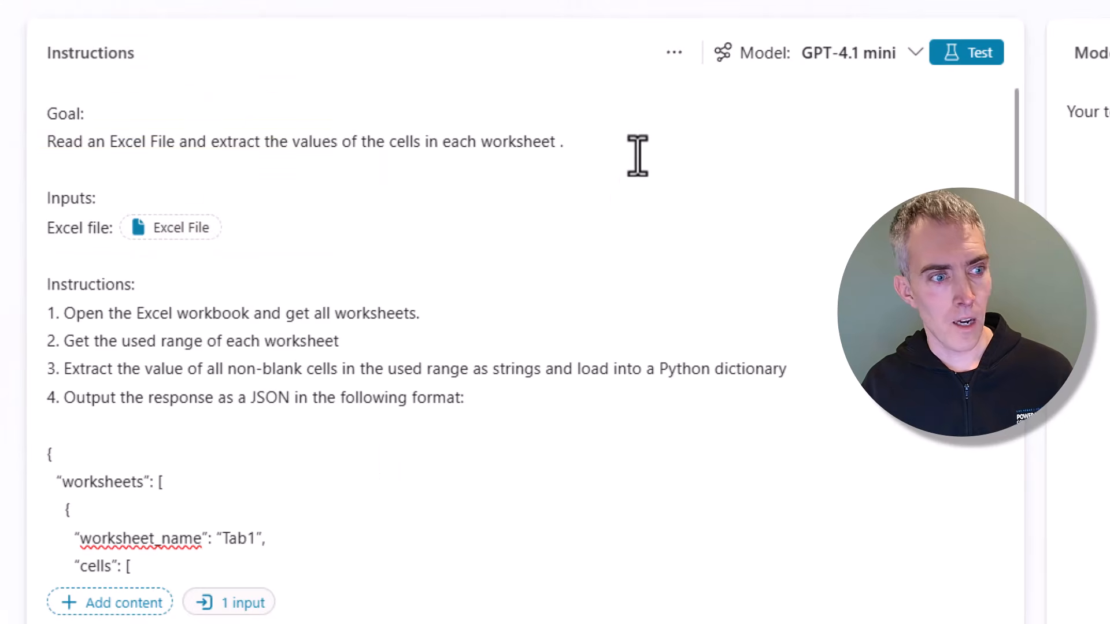
# Step: Enable the code interpreter in the prompt's settings and return to the instructions
pyautogui.click(674, 53)
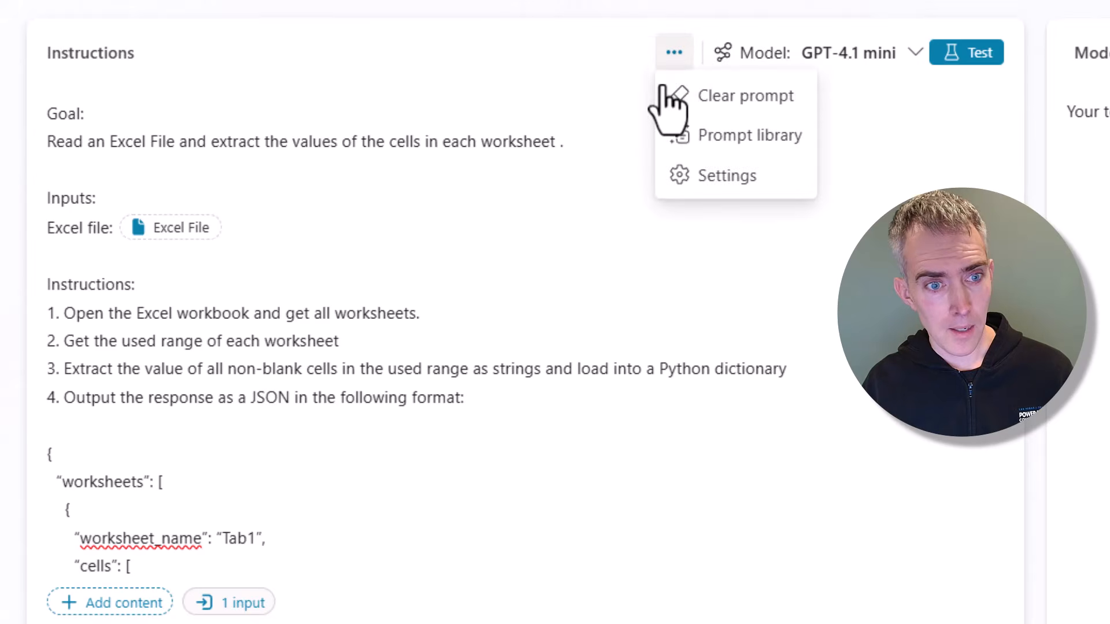
pyautogui.click(719, 176)
pyautogui.scroll(-1, 441, 383)
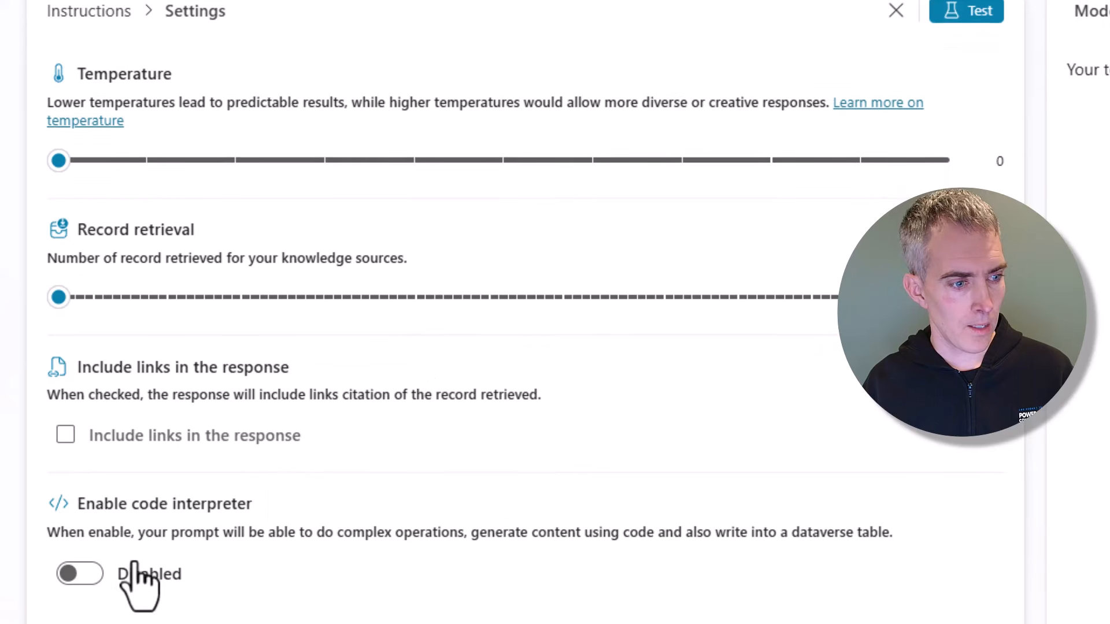
pyautogui.click(77, 573)
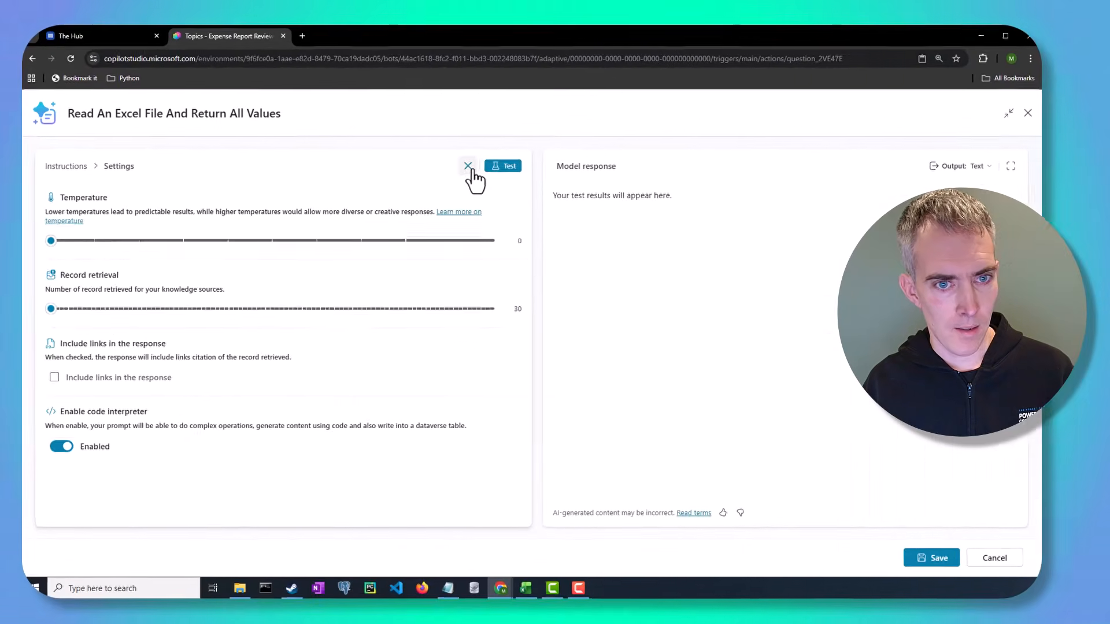
pyautogui.click(896, 8)
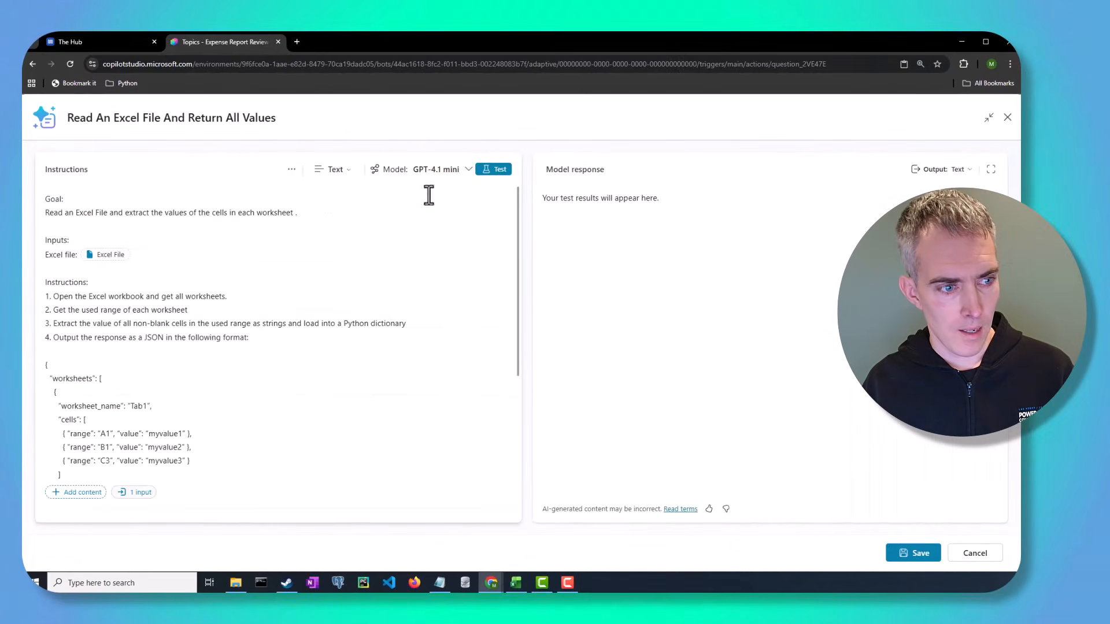
# Step: Upload the 20250914 Travel Expenses Report workbook from the Desktop as the Excel File input's sample data
pyautogui.click(123, 255)
pyautogui.click(113, 186)
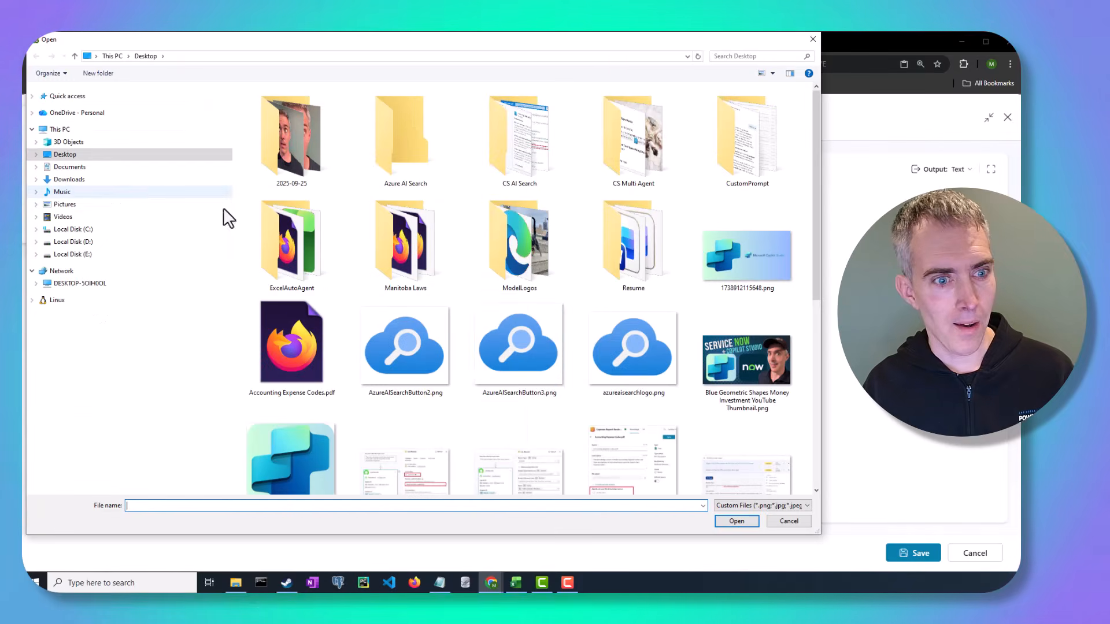
pyautogui.scroll(-5, 478, 315)
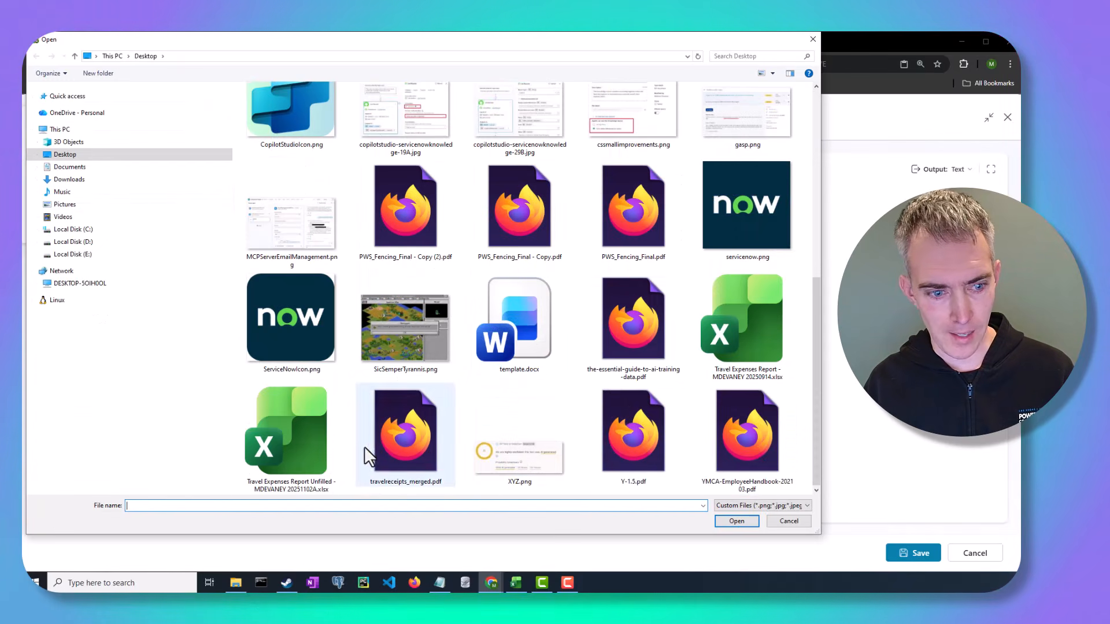
pyautogui.doubleClick(712, 315)
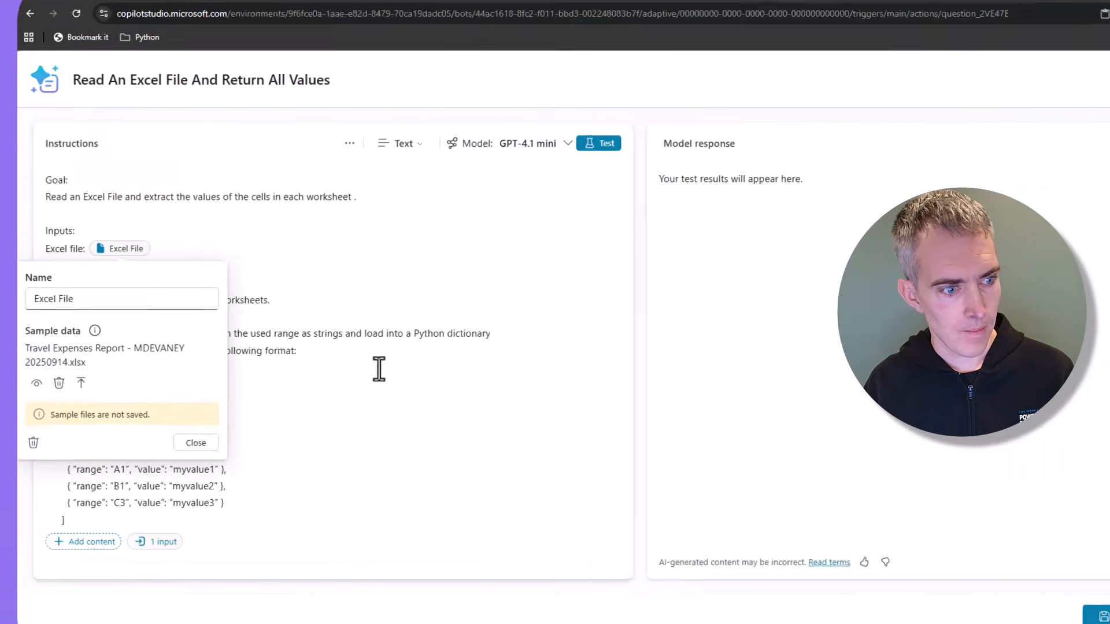
pyautogui.click(197, 443)
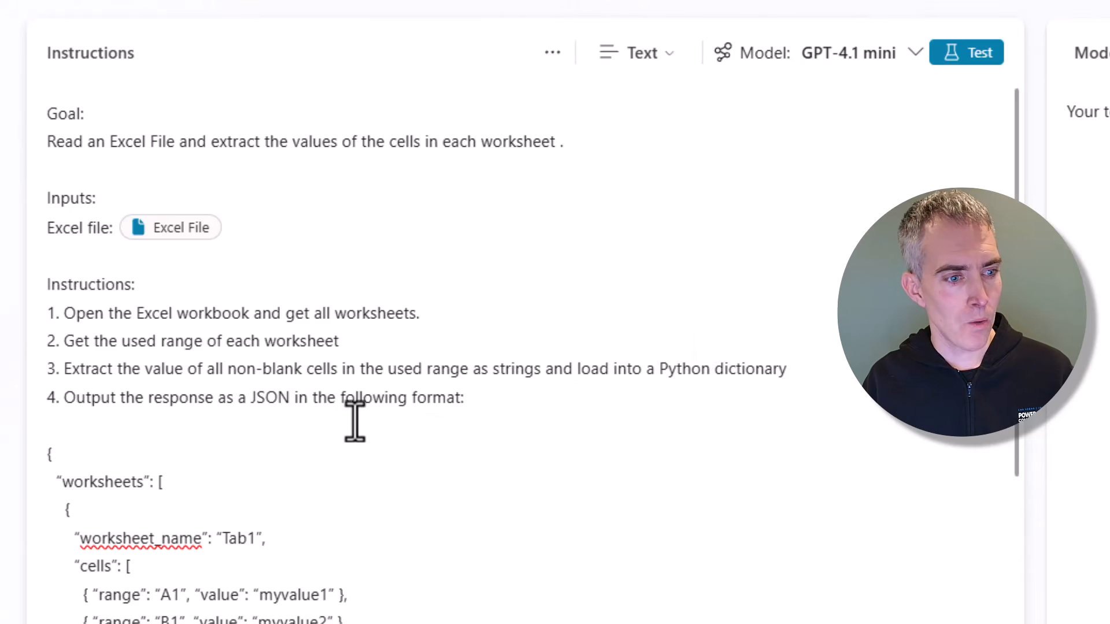
# Step: Review the prompt instructions and their JSON output format, and test the prompt with the sample workbook
pyautogui.scroll(-2, 508, 399)
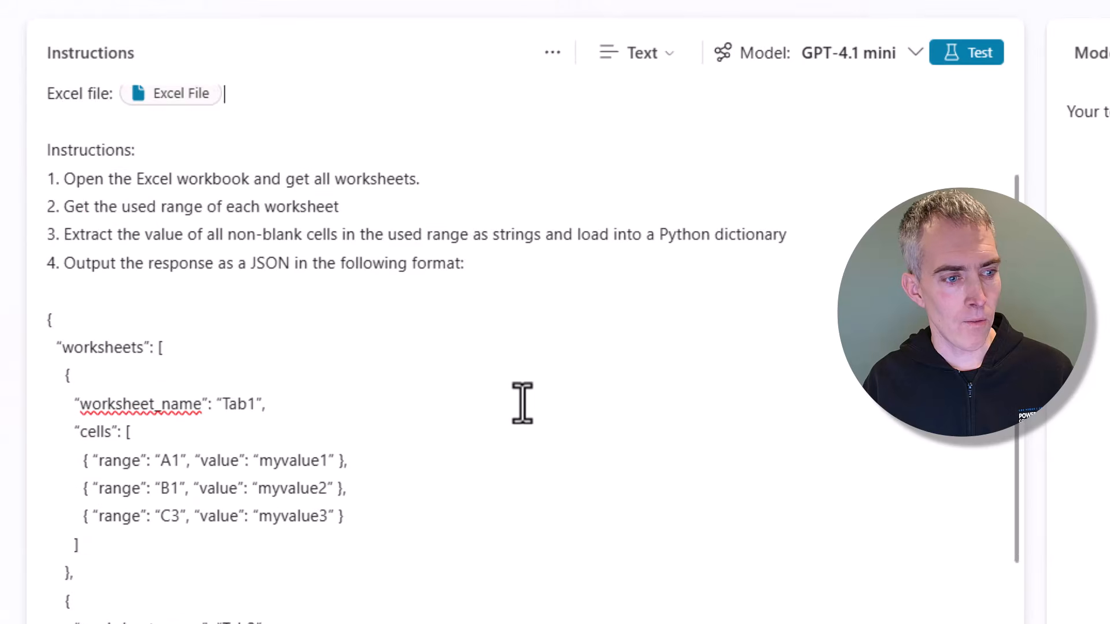
pyautogui.scroll(-3, 522, 403)
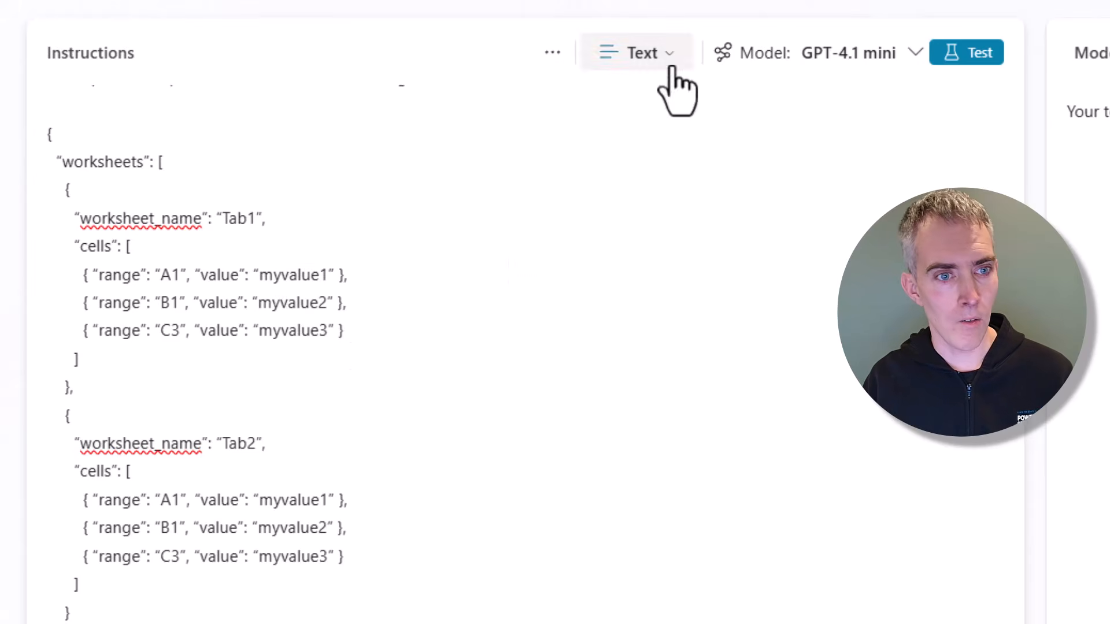
pyautogui.scroll(5, 663, 185)
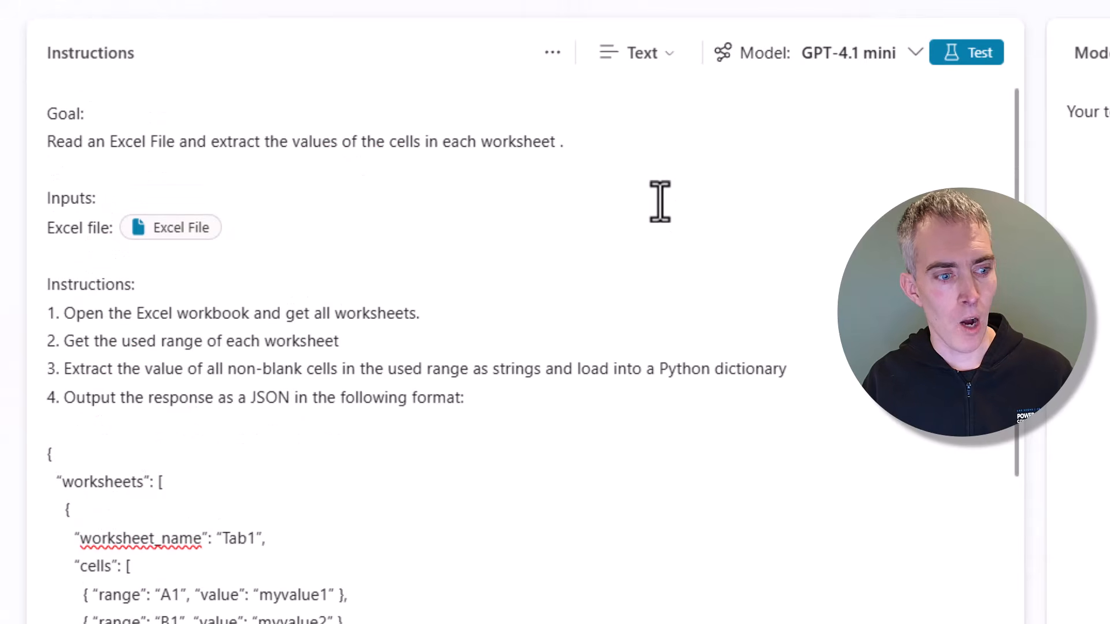
pyautogui.click(964, 67)
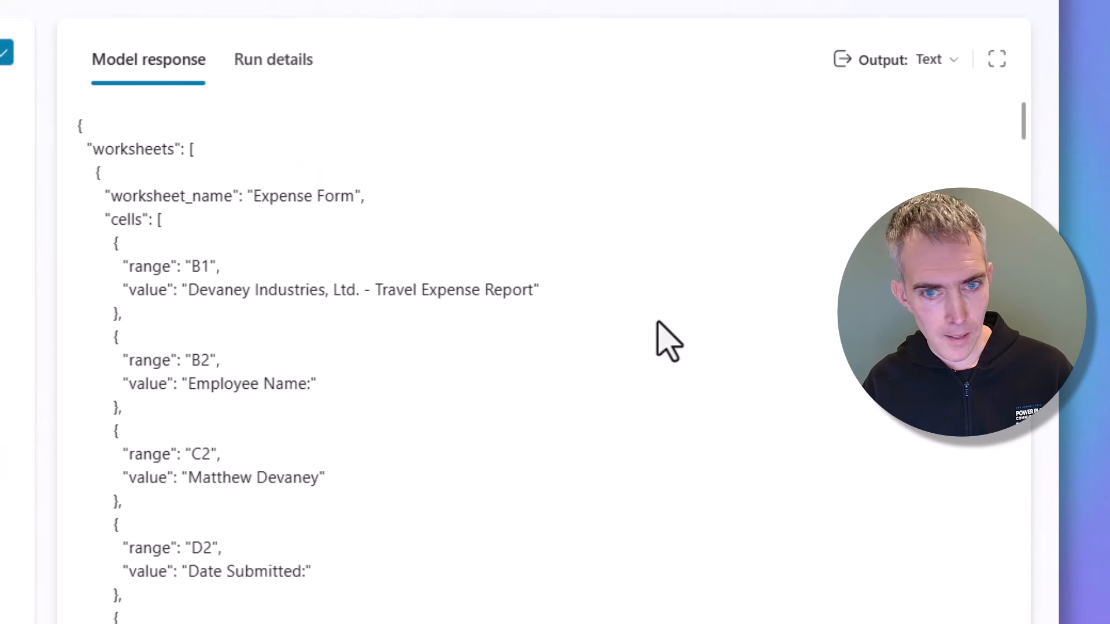
# Step: Set the prompt's output format to JSON and review the cell ranges and values in the model response
pyautogui.click(948, 64)
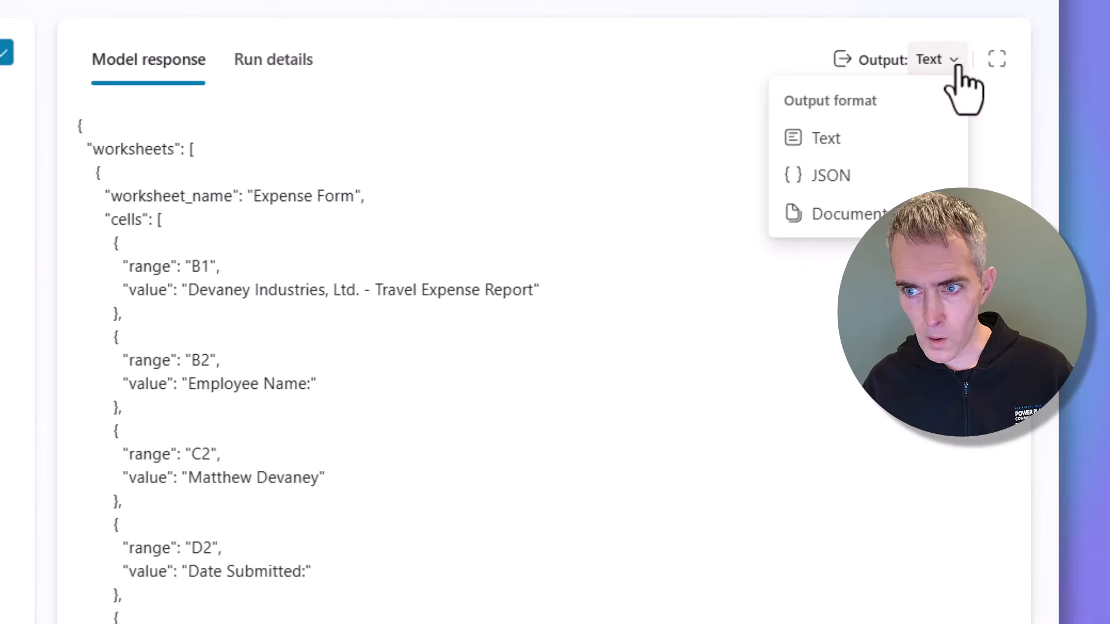
pyautogui.click(865, 175)
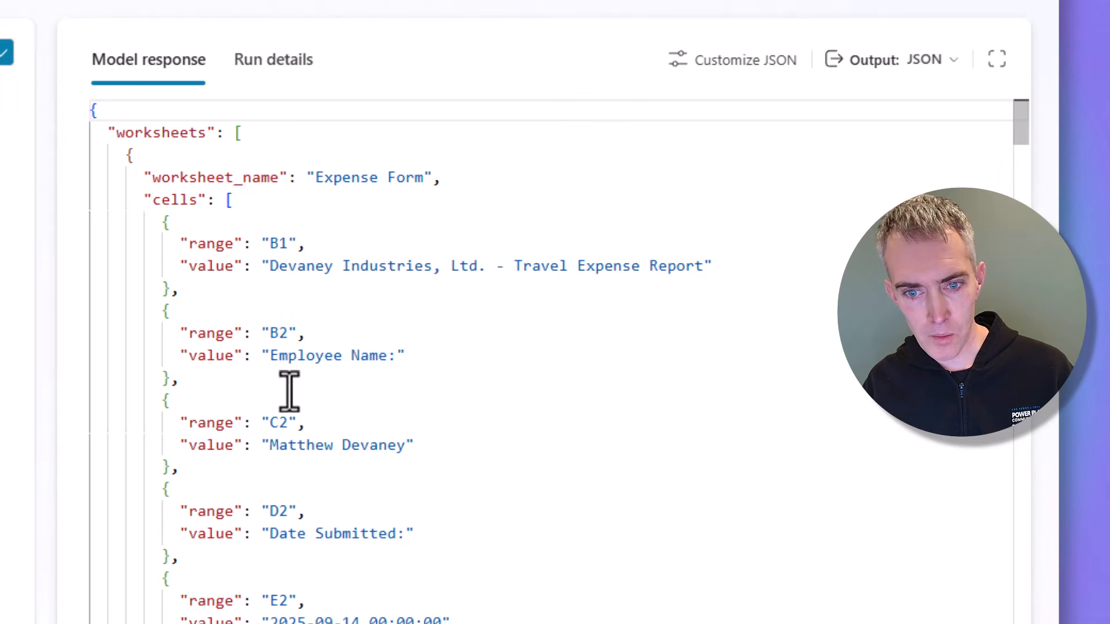
pyautogui.scroll(-5, 380, 445)
pyautogui.scroll(-9, 380, 448)
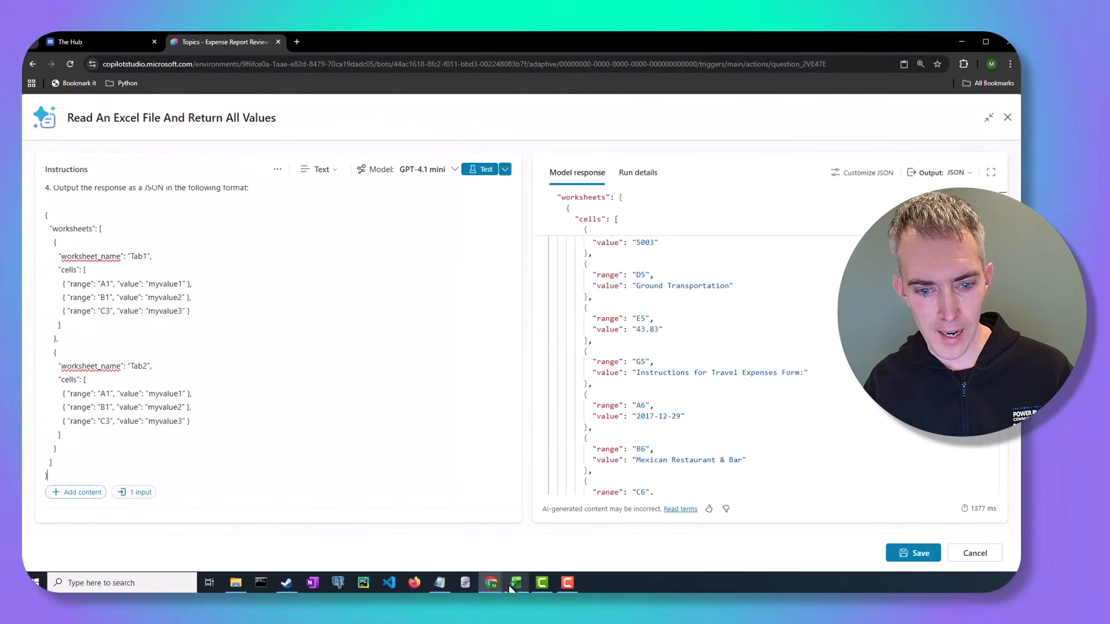
# Step: Switch to Excel, check the report title and employee name cells B1, B2 and C2 against the response, and return to the prompt
pyautogui.click(511, 586)
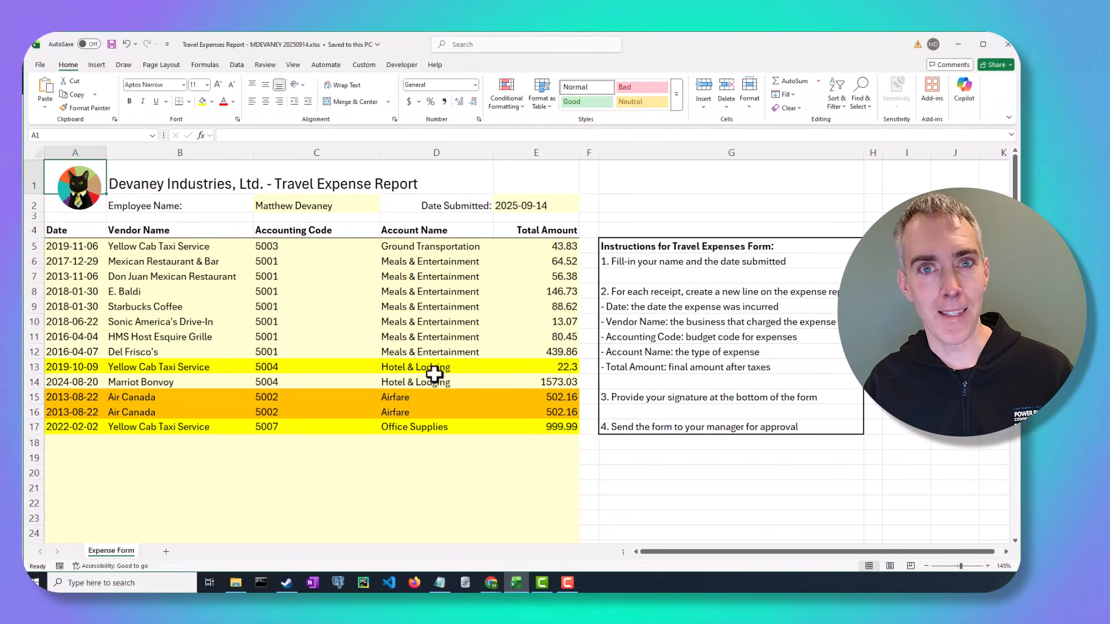
pyautogui.click(152, 182)
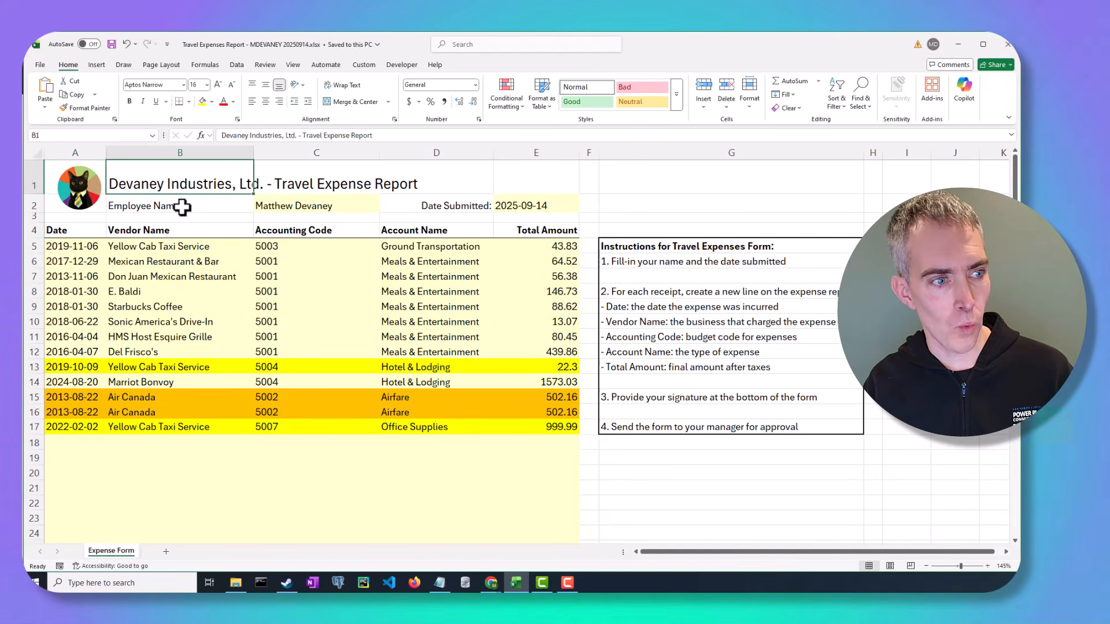
pyautogui.click(182, 207)
pyautogui.click(376, 208)
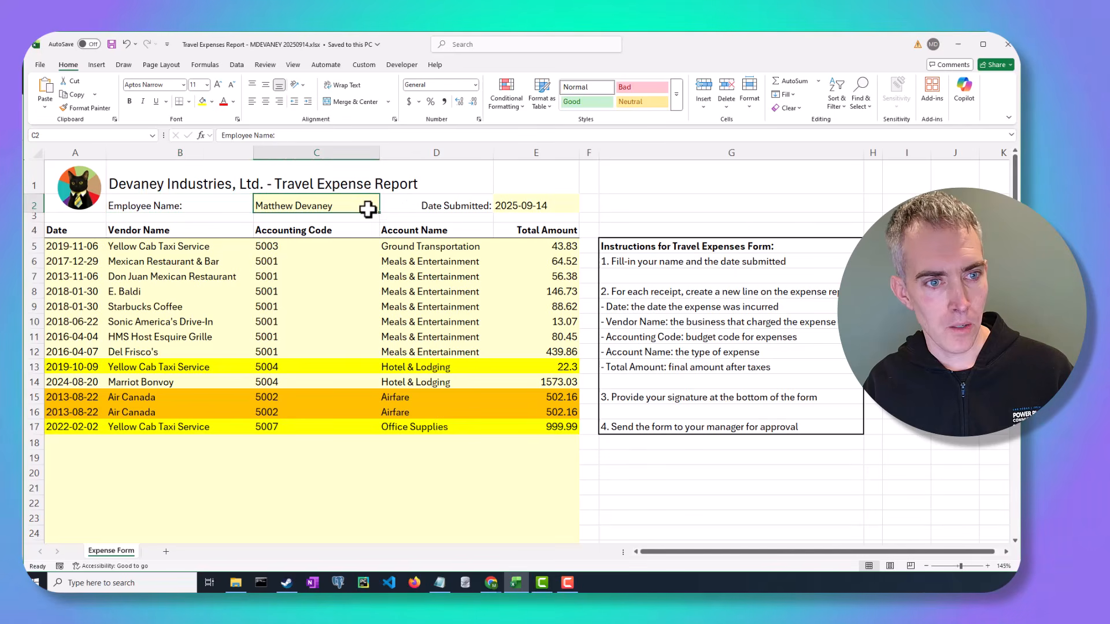
pyautogui.click(957, 44)
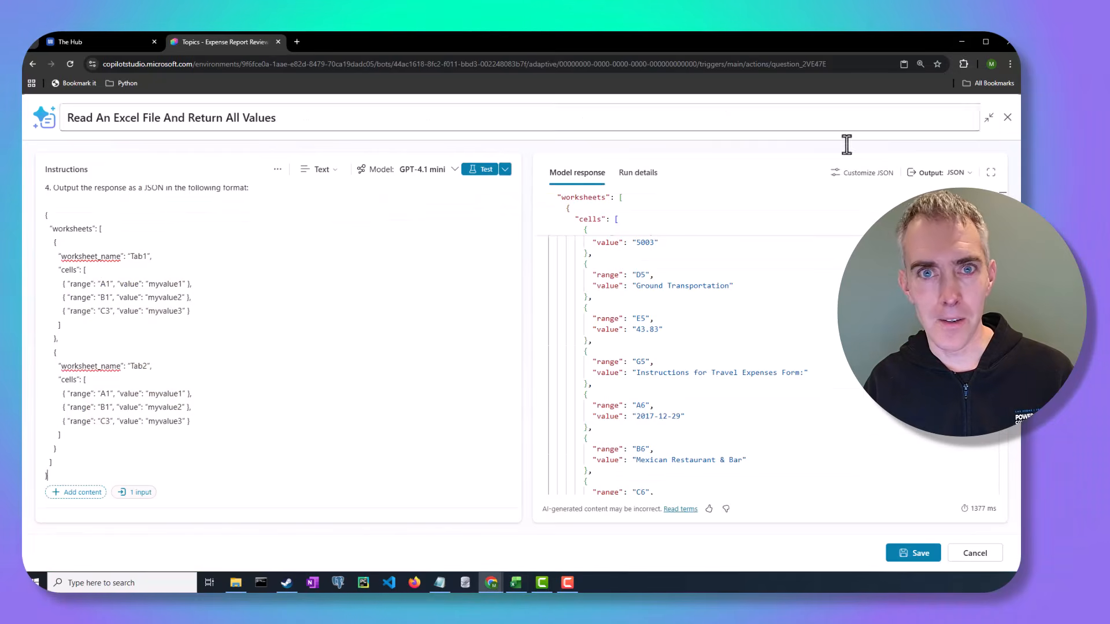
# Step: Rename the prompt "Read An Excel File And Return All Values MD" and save it
pyautogui.click(910, 553)
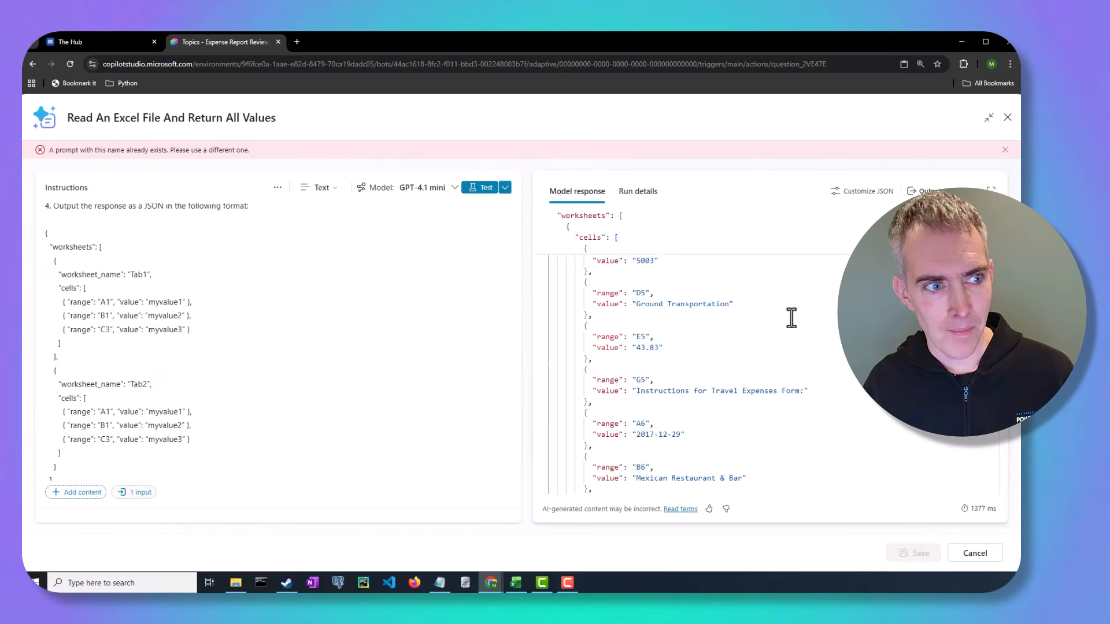
pyautogui.click(281, 118)
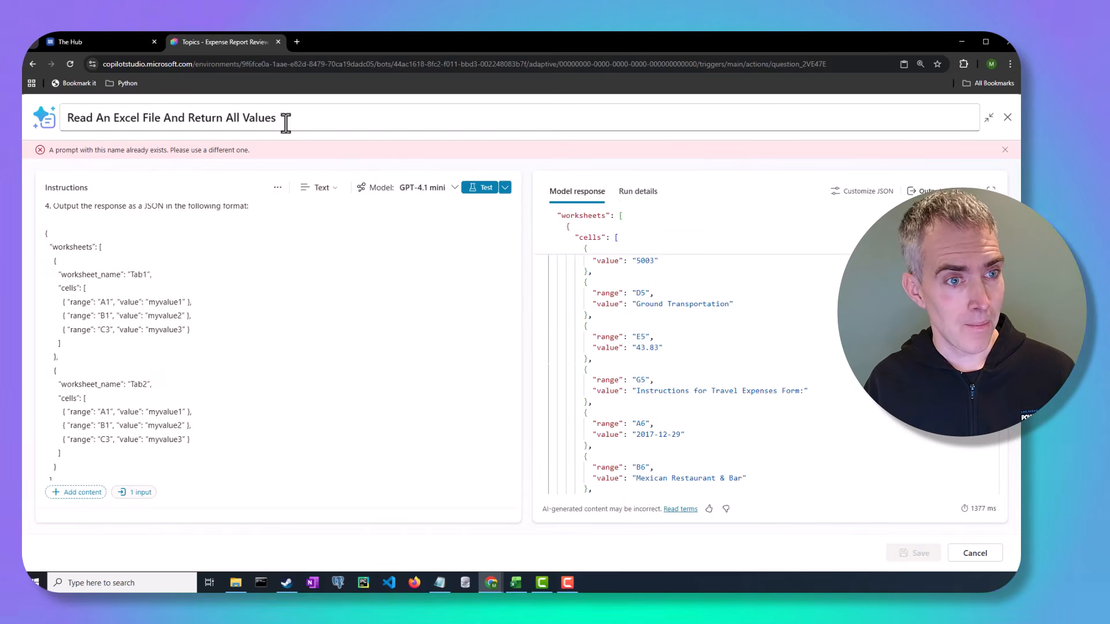
pyautogui.write('MD')
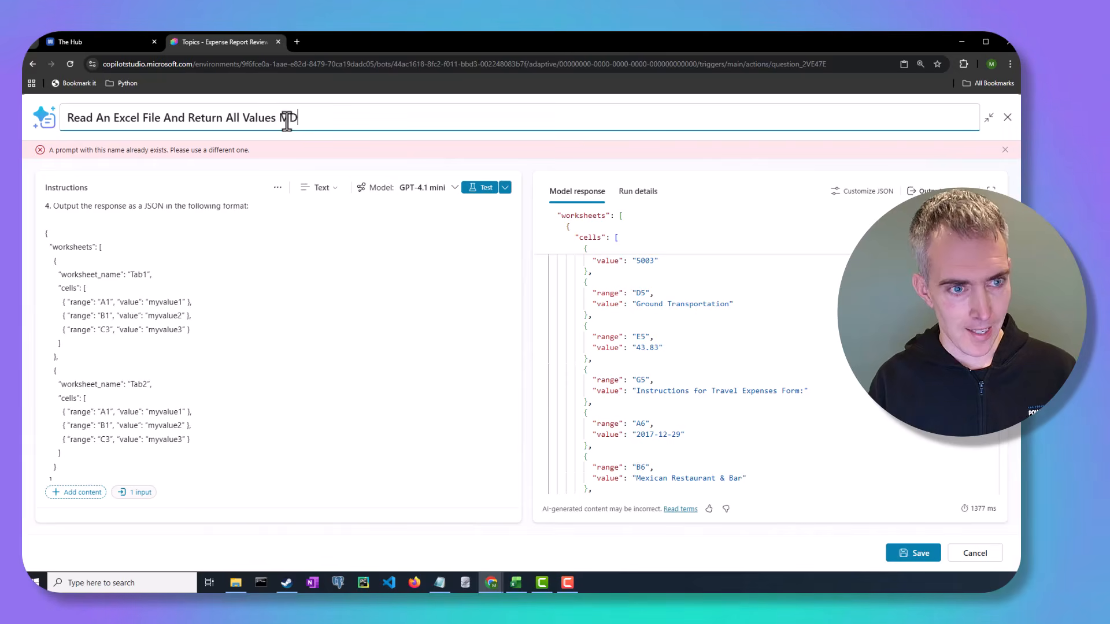
pyautogui.click(905, 554)
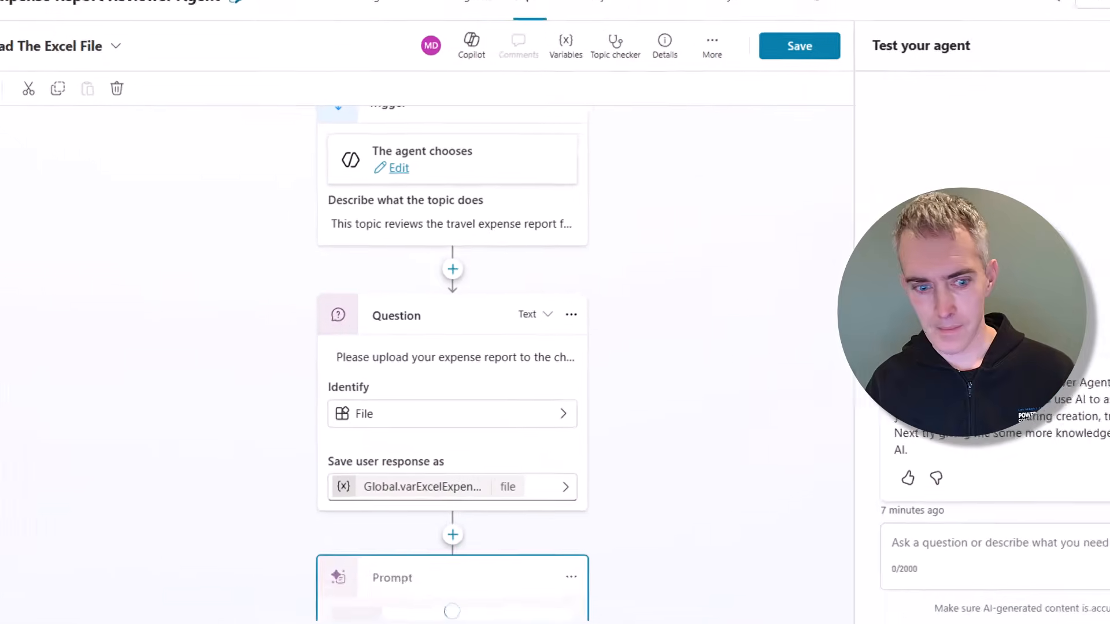
# Step: Assign the varExcelExpenseReportFile variable to the Prompt node's Excel_20File input
pyautogui.scroll(-6, 557, 339)
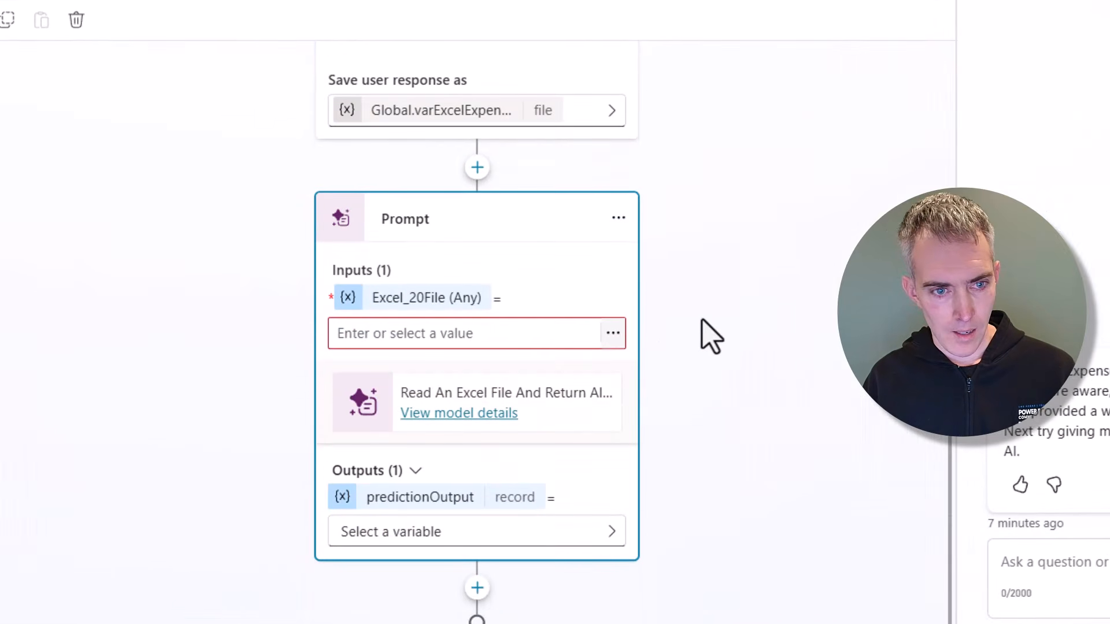
pyautogui.click(611, 334)
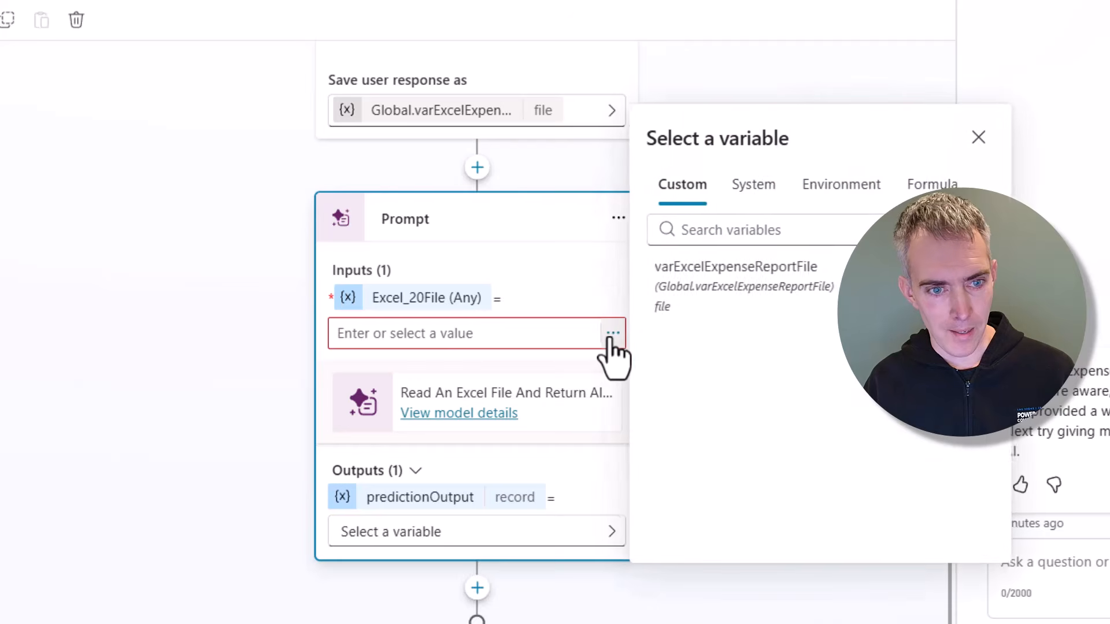
pyautogui.click(759, 305)
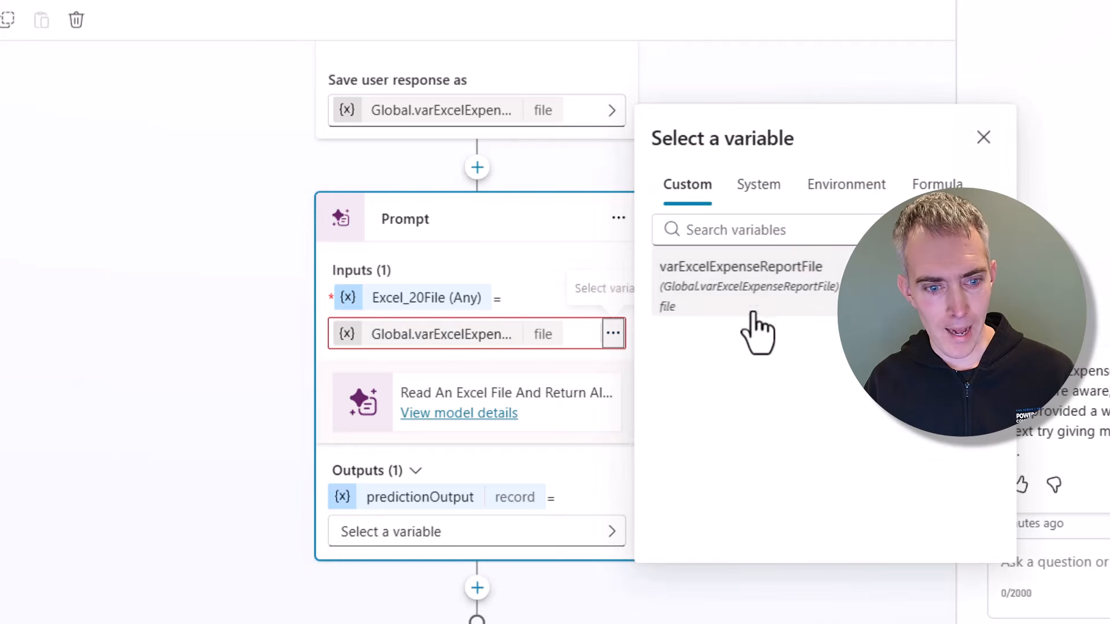
pyautogui.click(744, 587)
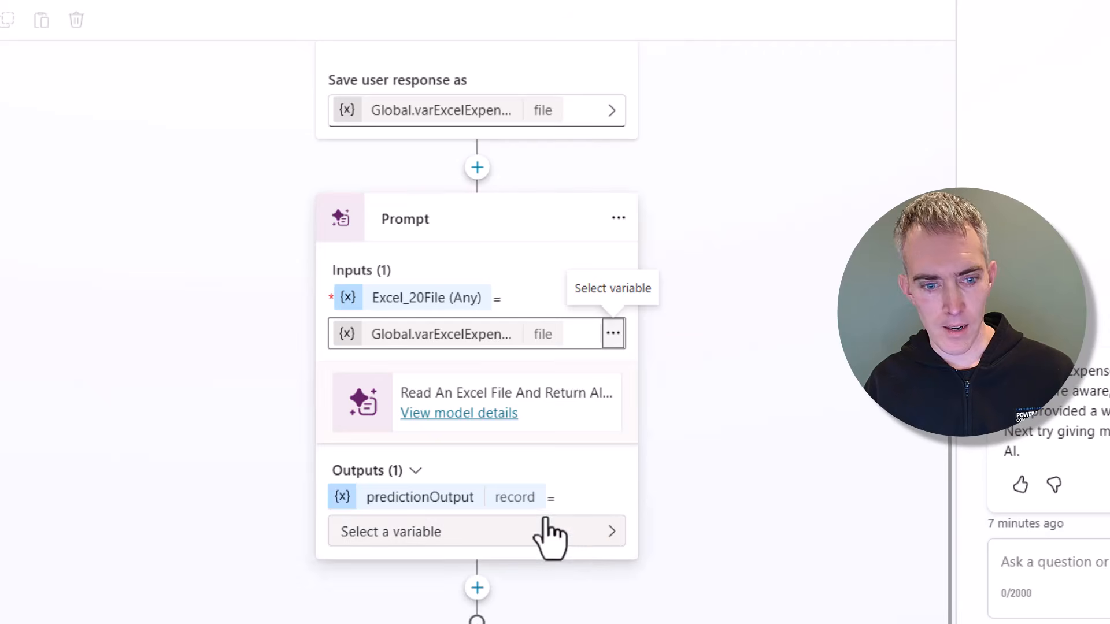
# Step: Store the prompt's predictionOutput in a new topic variable named varExcelExpenseReportPromptOutput
pyautogui.click(586, 531)
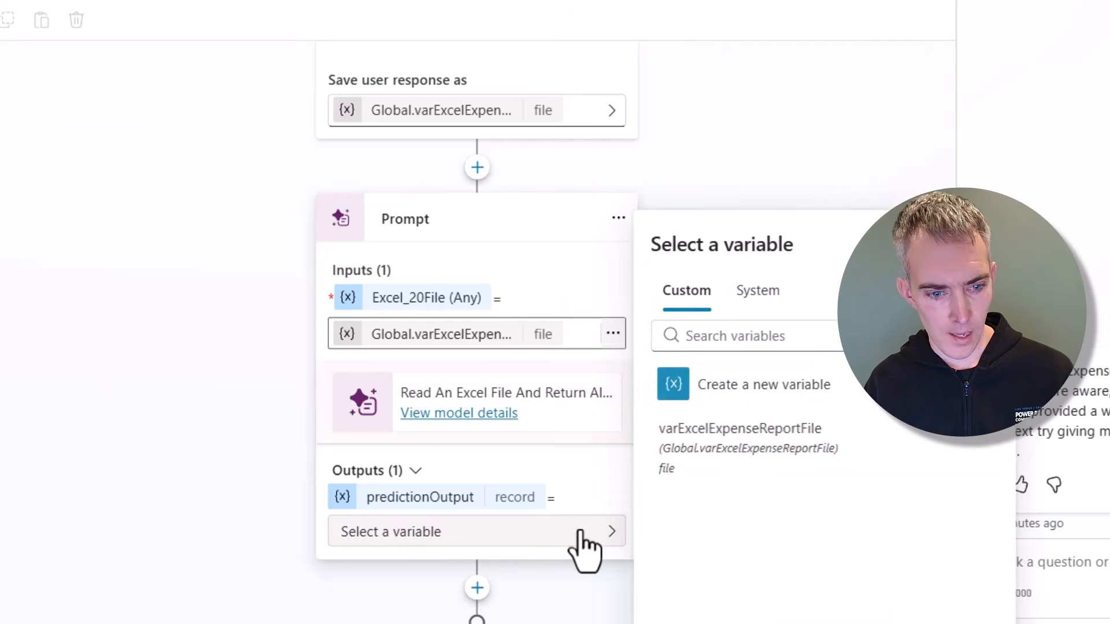
pyautogui.click(700, 386)
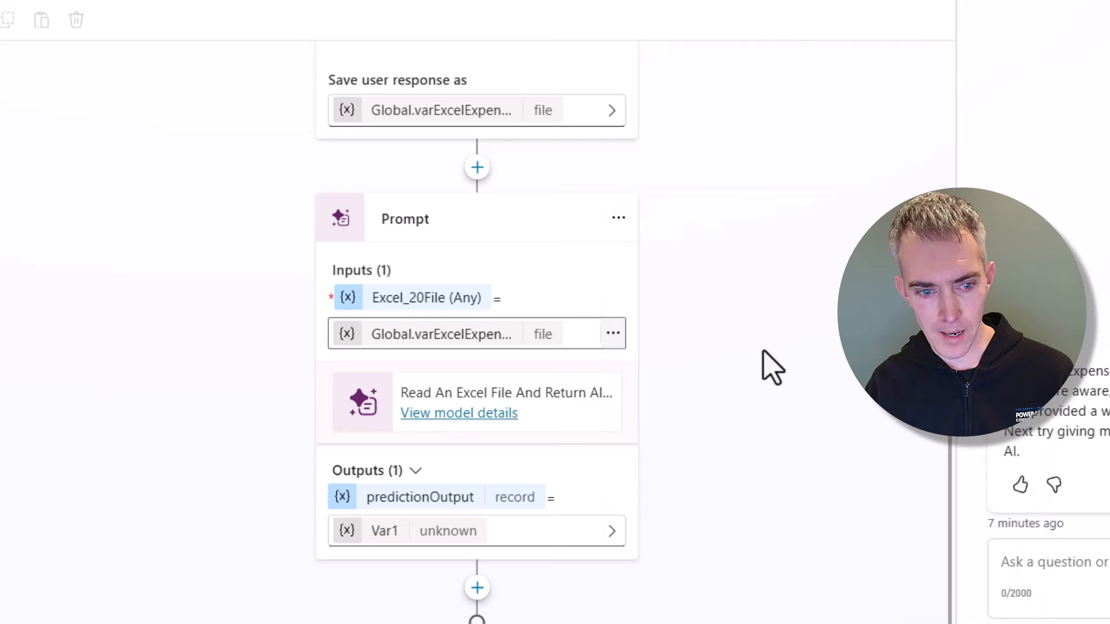
pyautogui.click(442, 531)
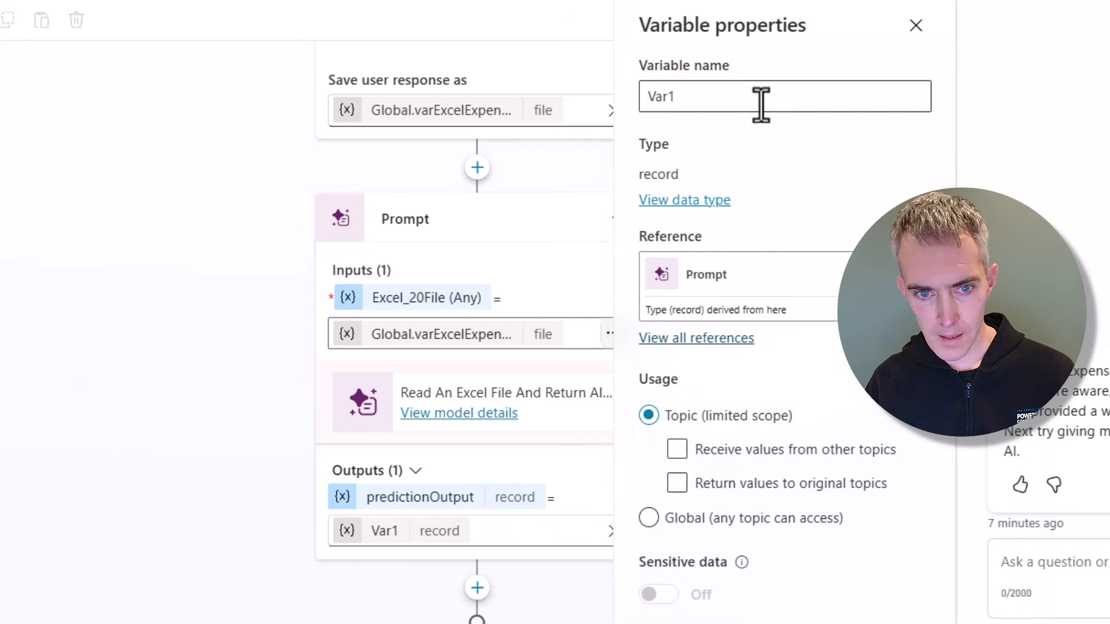
pyautogui.click(760, 96)
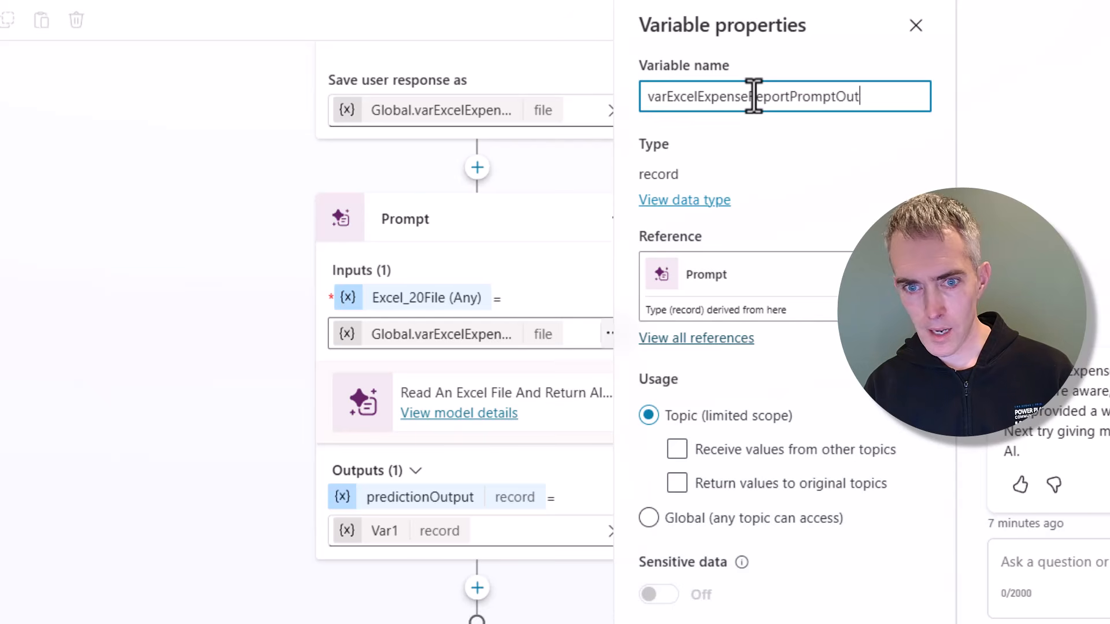
pyautogui.doubleClick(753, 97)
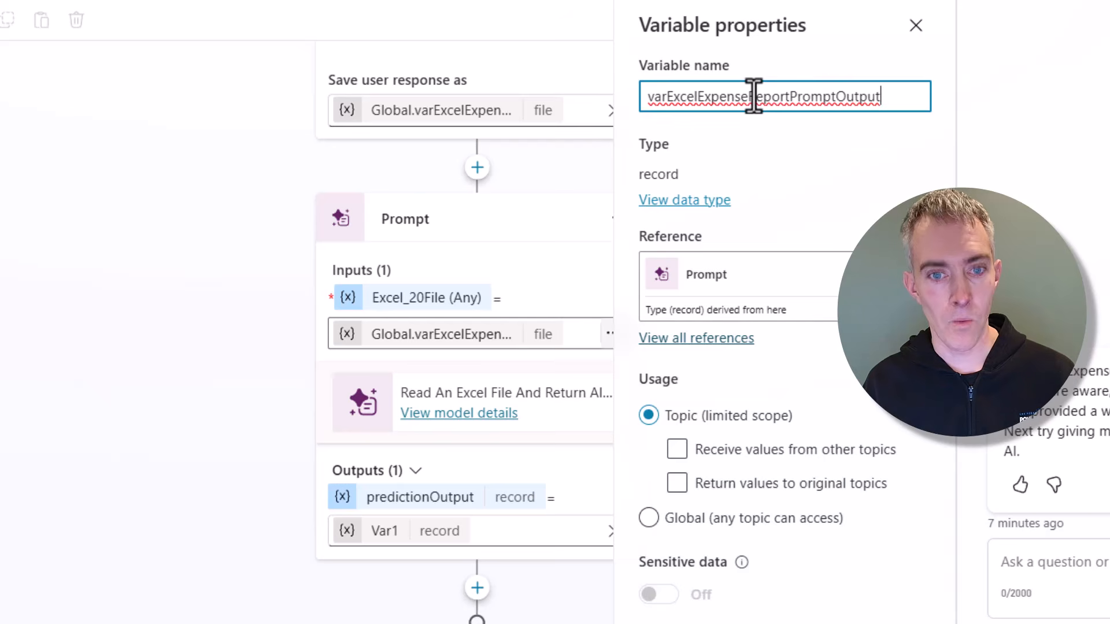
pyautogui.press('Escape')
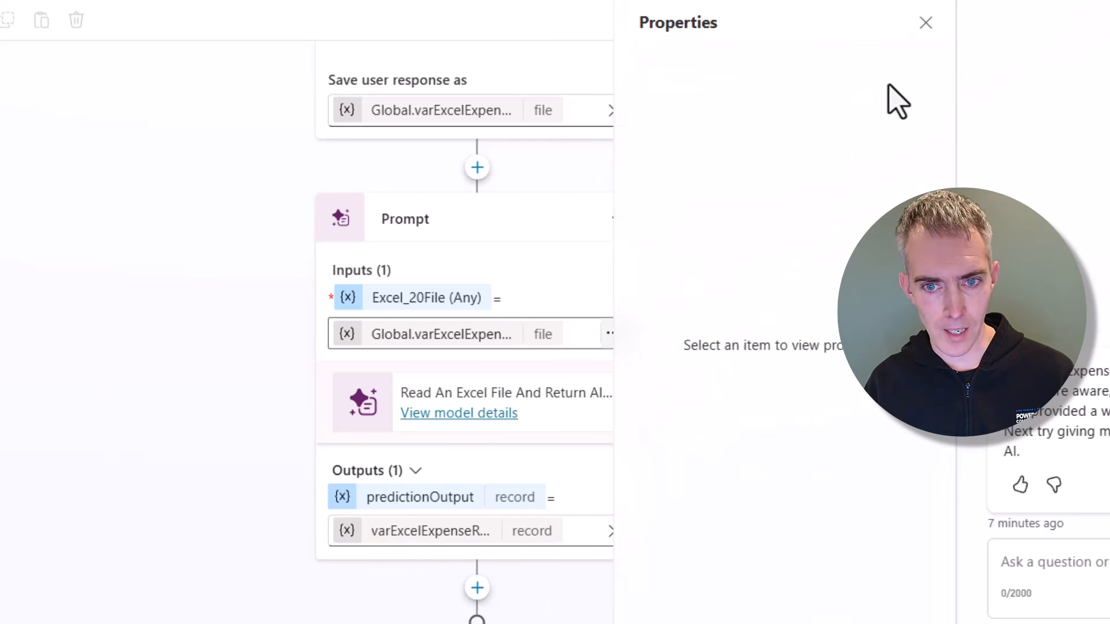
pyautogui.click(921, 24)
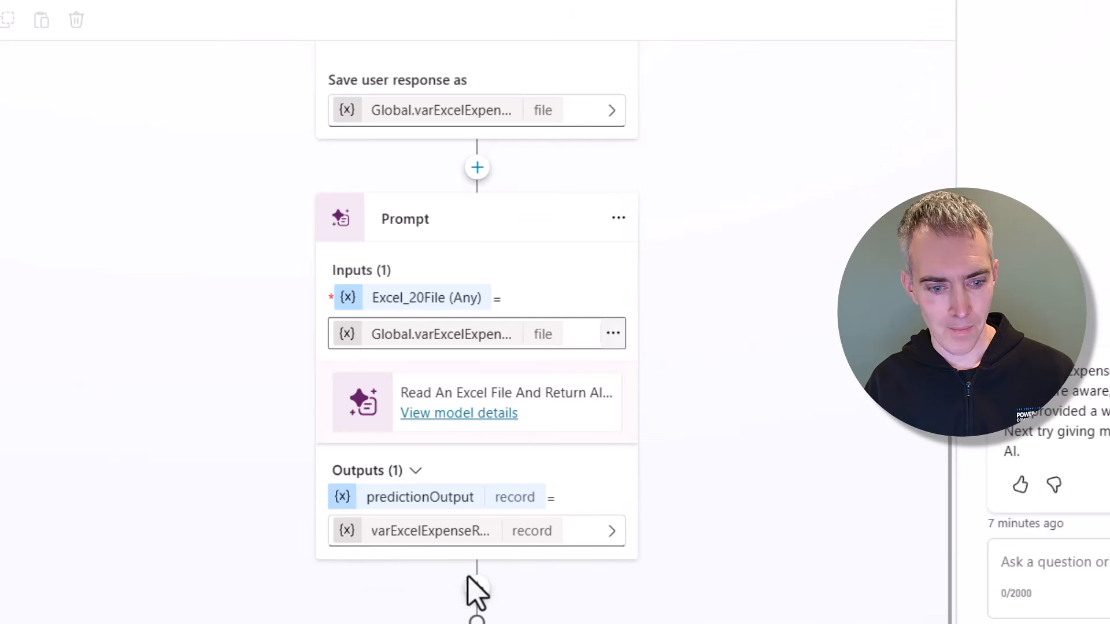
# Step: Add a Set variable value node after the Prompt node and create a new variable as its target
pyautogui.click(477, 587)
pyautogui.scroll(-5, 740, 258)
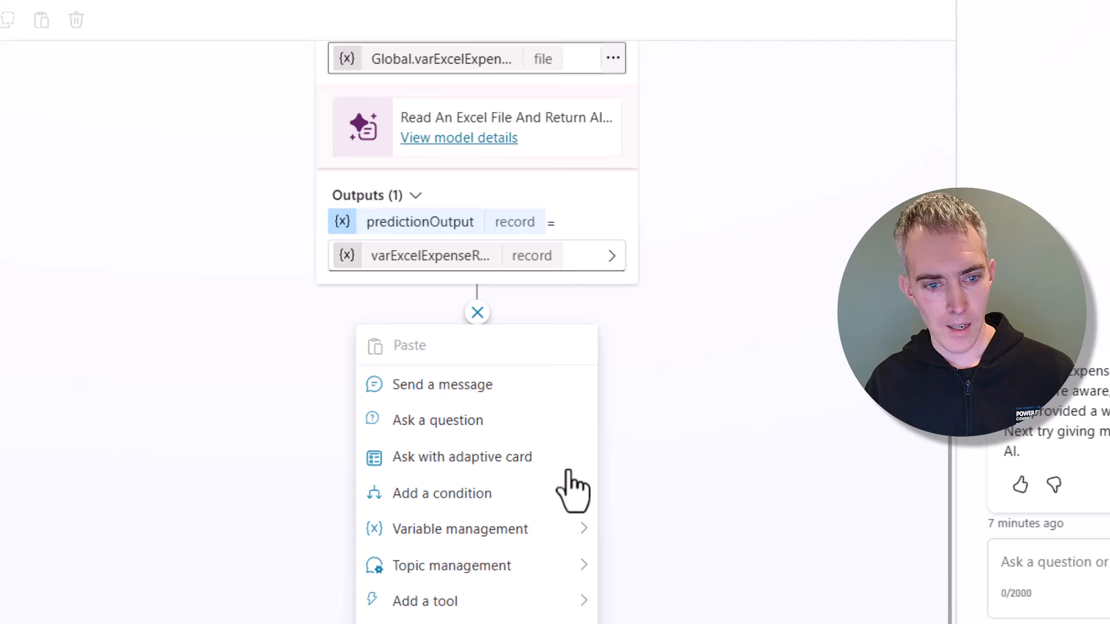
pyautogui.moveTo(462, 533)
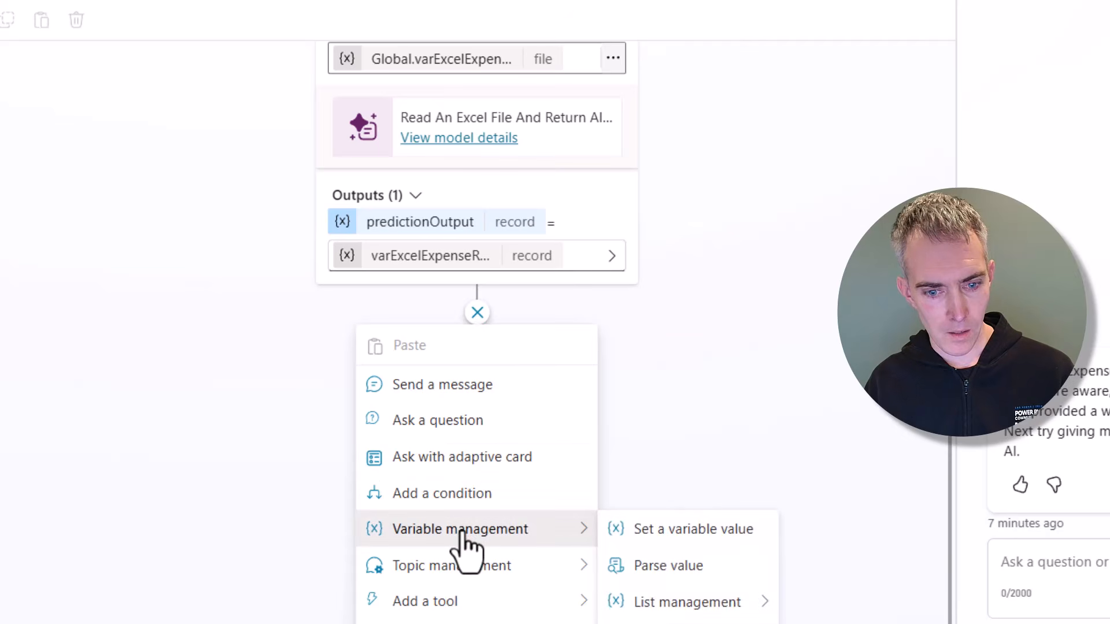
pyautogui.click(619, 538)
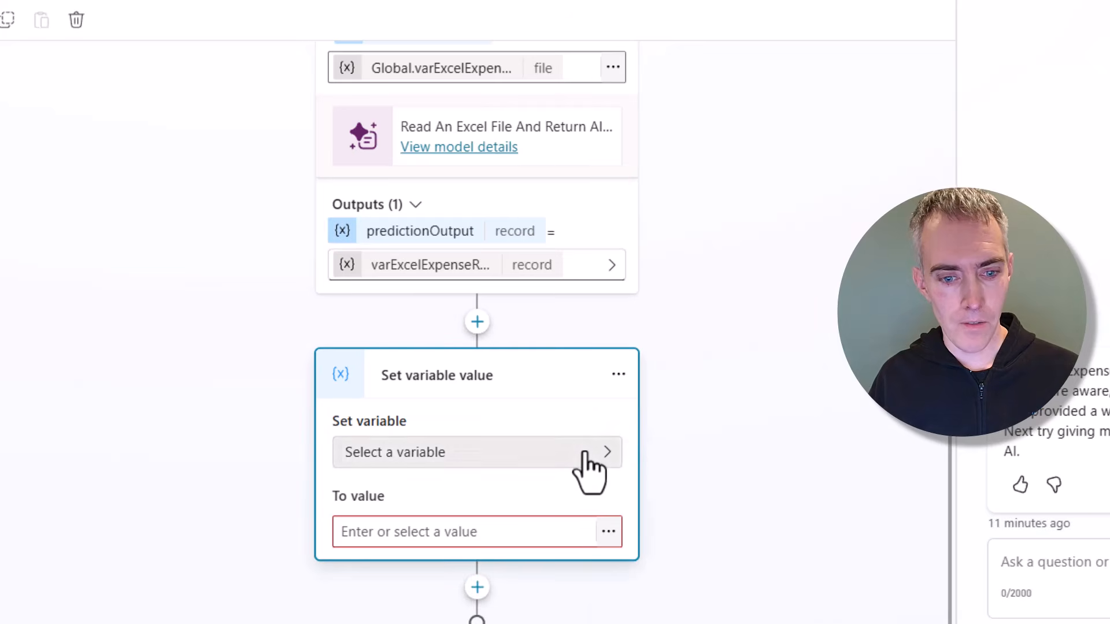
pyautogui.click(584, 453)
pyautogui.click(729, 393)
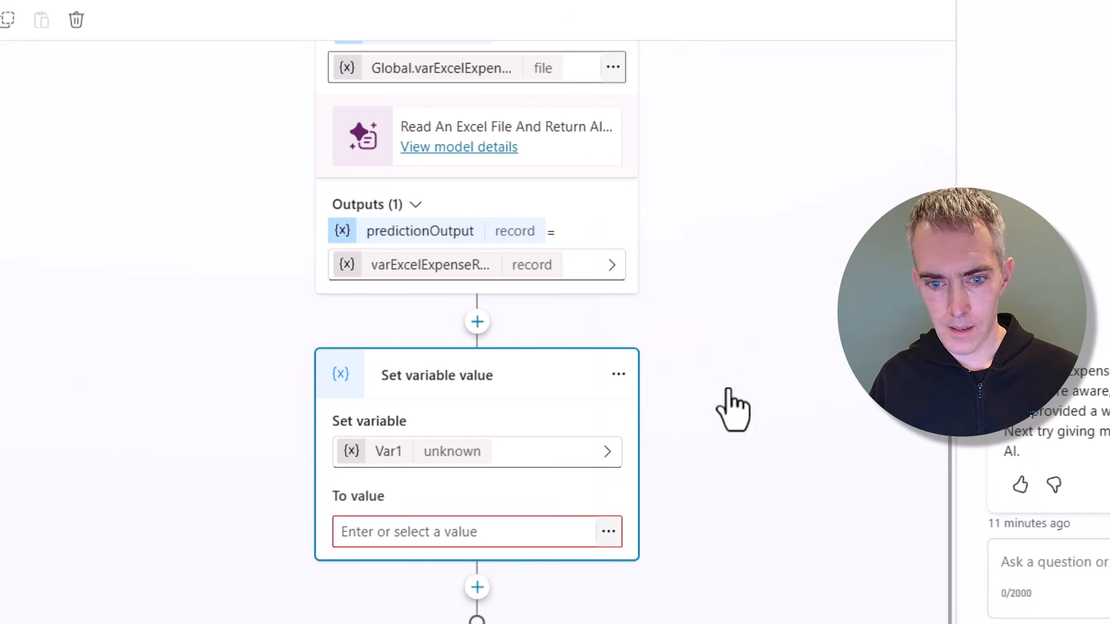
# Step: Rename the node's target variable varExcelExpenseReportJSON and make it global so any topic can access it
pyautogui.click(457, 453)
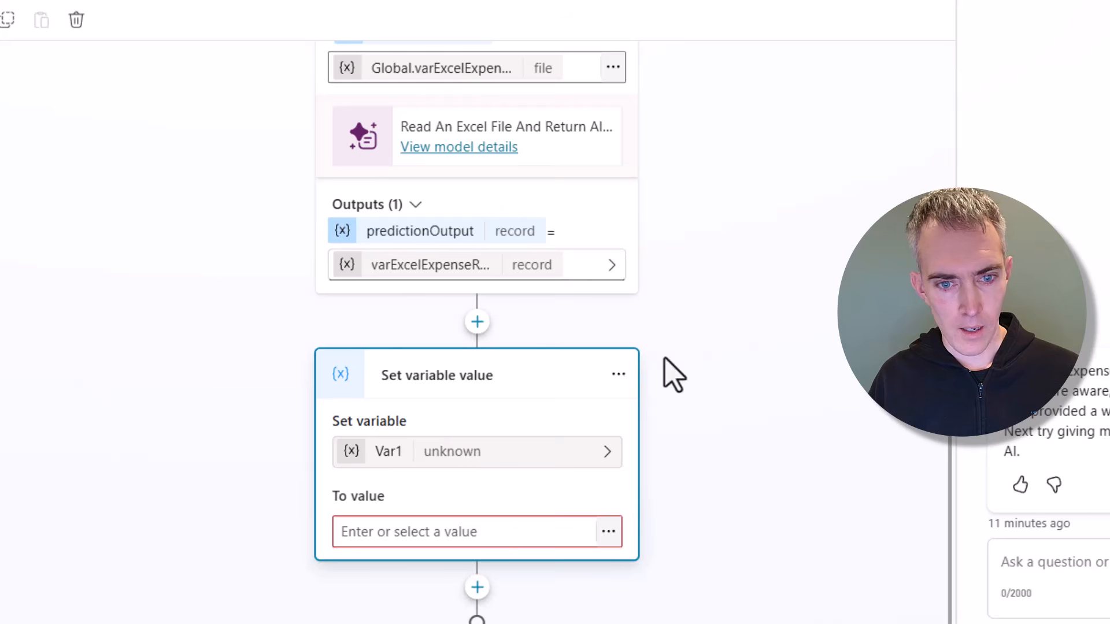
pyautogui.doubleClick(744, 94)
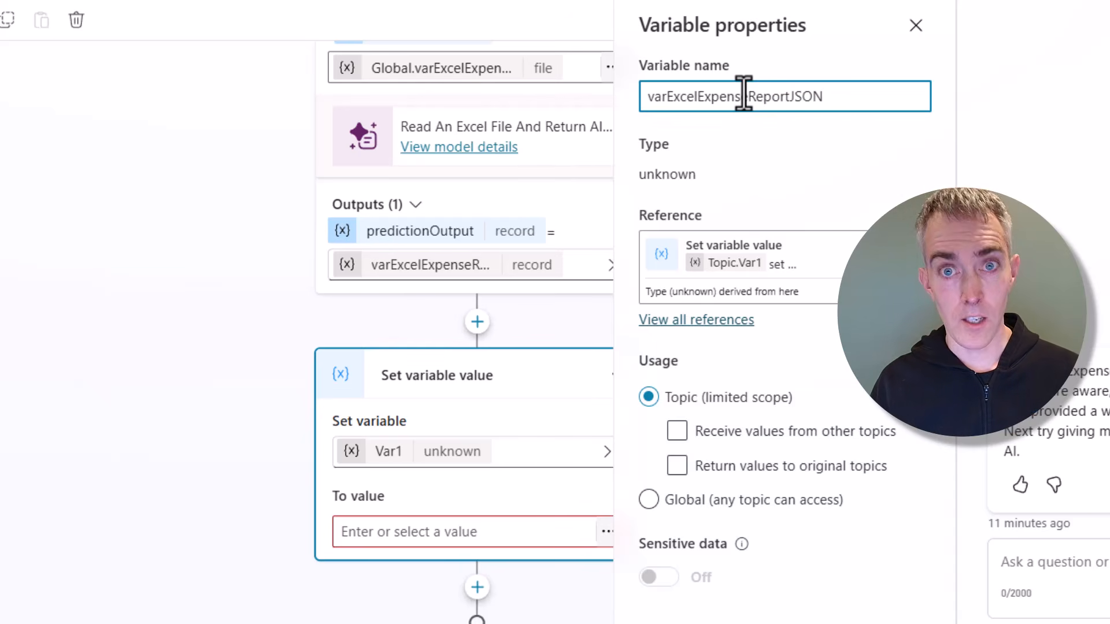
pyautogui.click(645, 508)
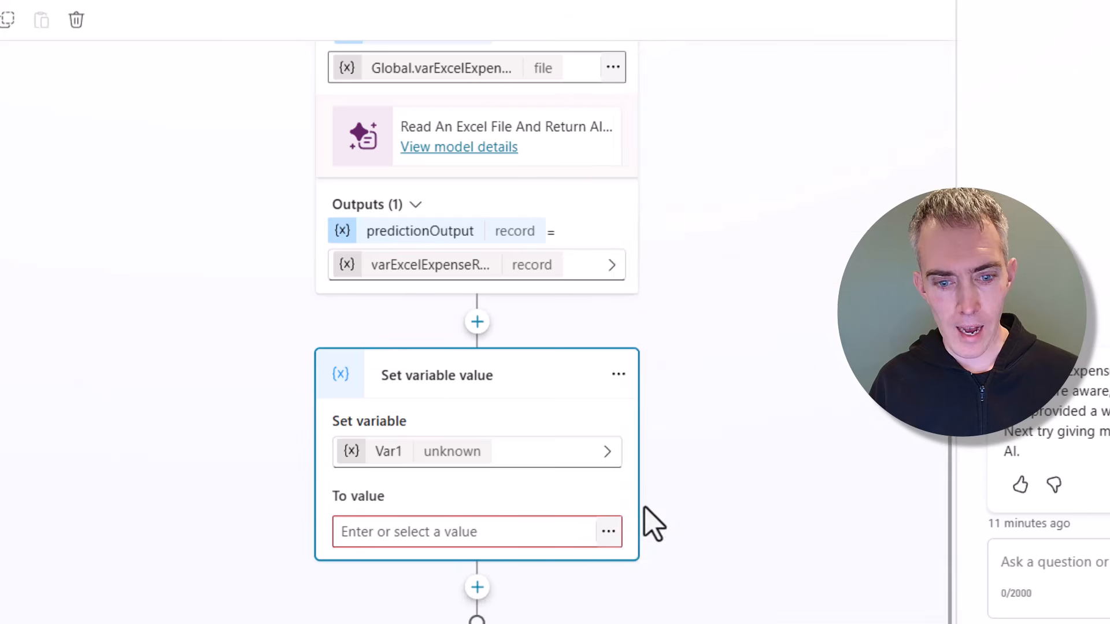
pyautogui.click(648, 502)
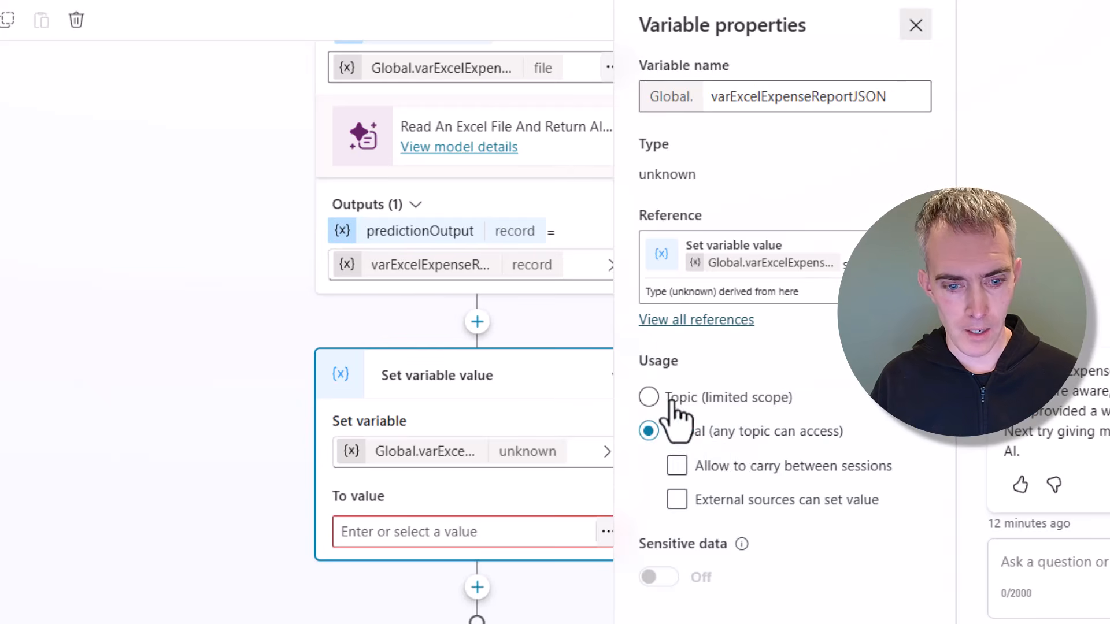
# Step: Set the global variable's value to varExcelExpenseReportPromptOutput.structuredOutput
pyautogui.click(606, 532)
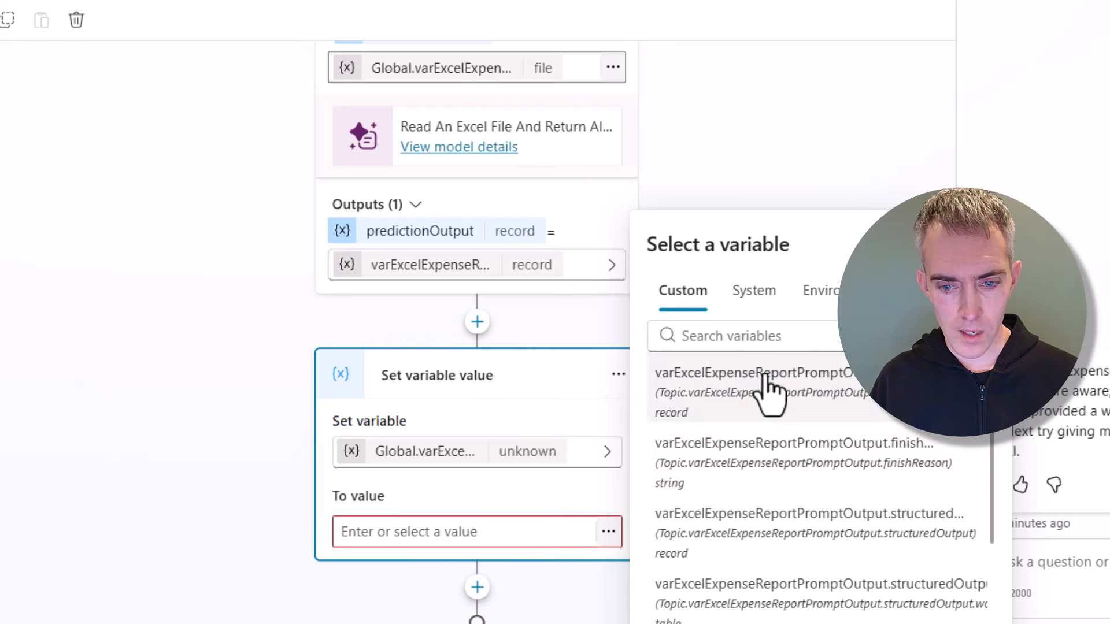
pyautogui.click(769, 383)
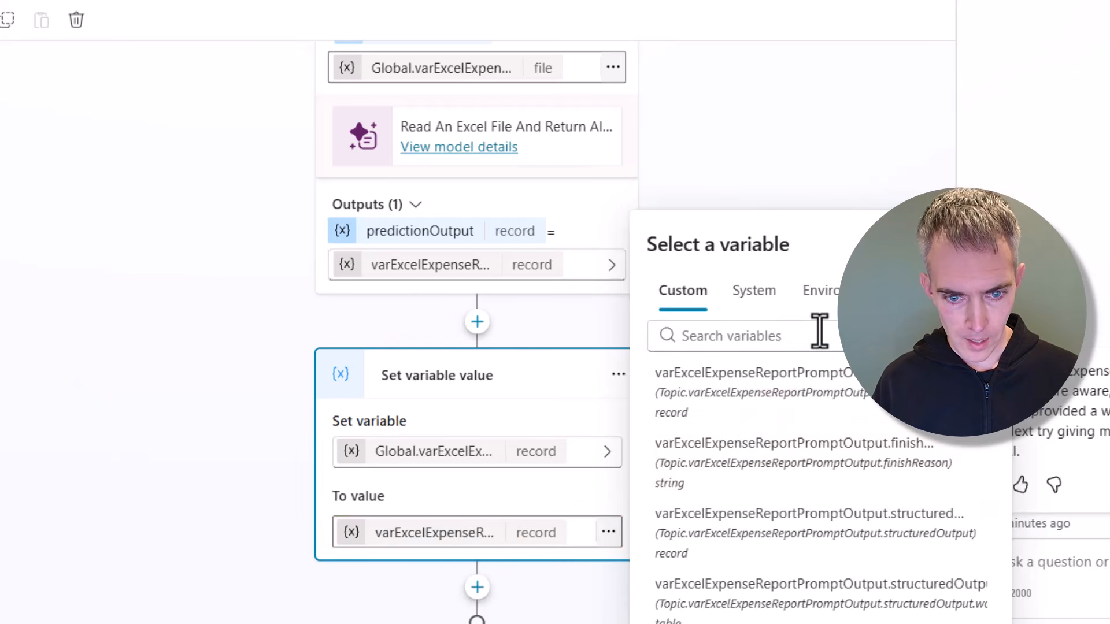
pyautogui.click(909, 534)
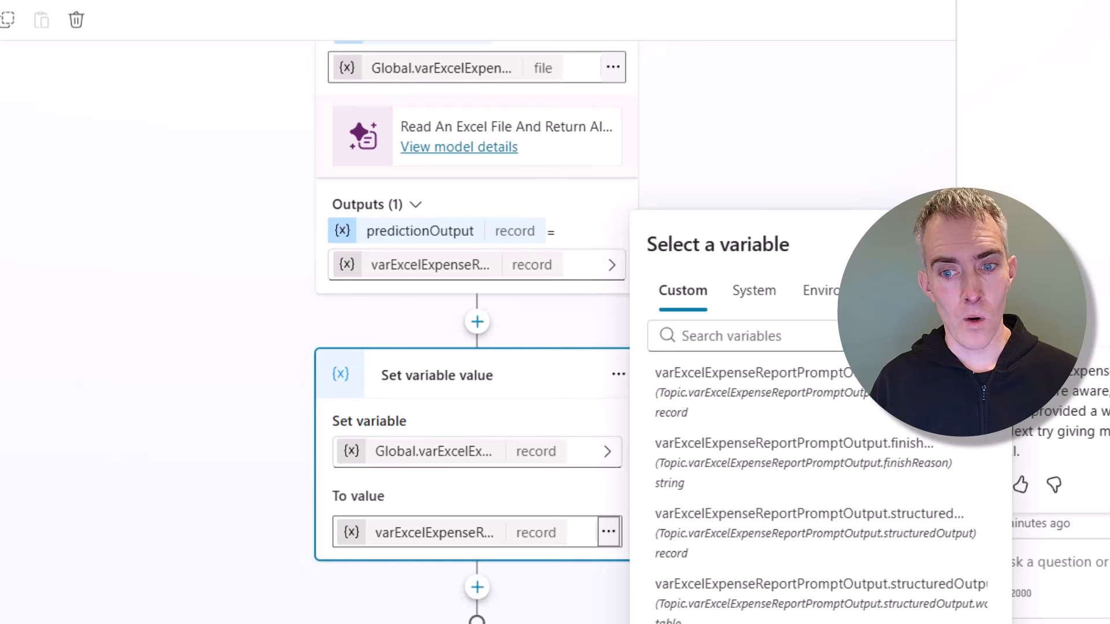
pyautogui.press('Escape')
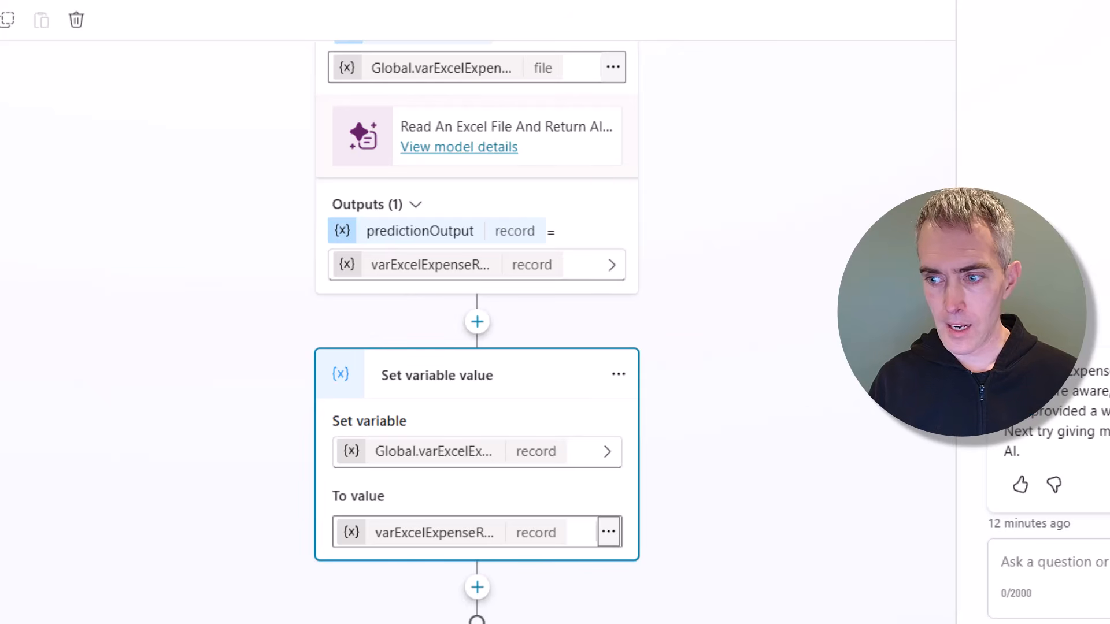
# Step: Add a Message node saying "OK, I've read the expense report. Now I will perform a few checks to see if there are any errors." and save
pyautogui.click(477, 587)
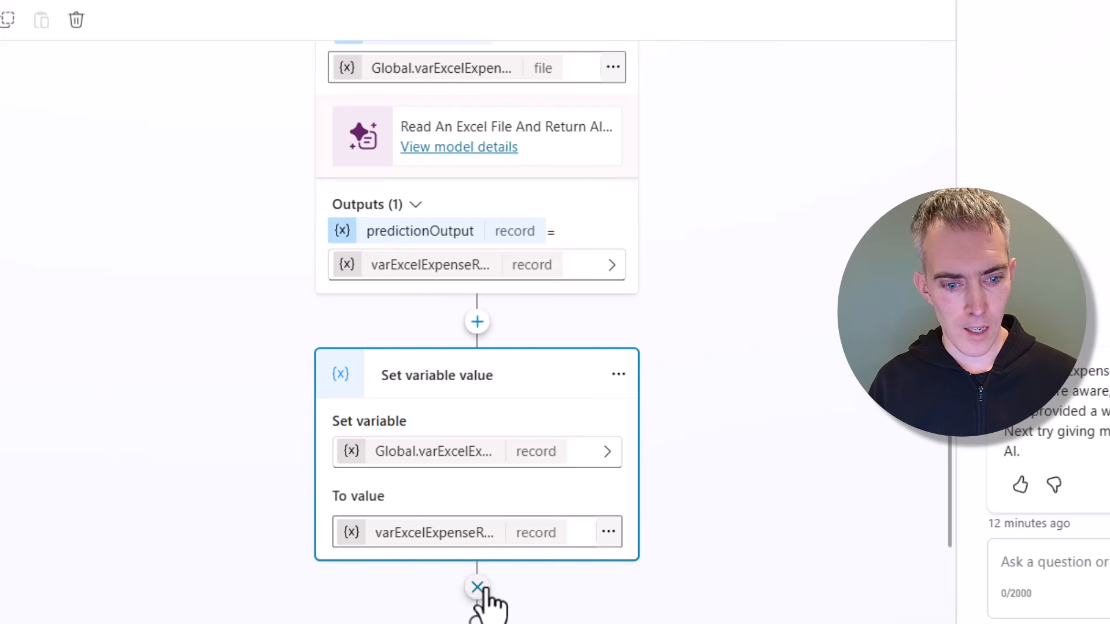
pyautogui.click(475, 386)
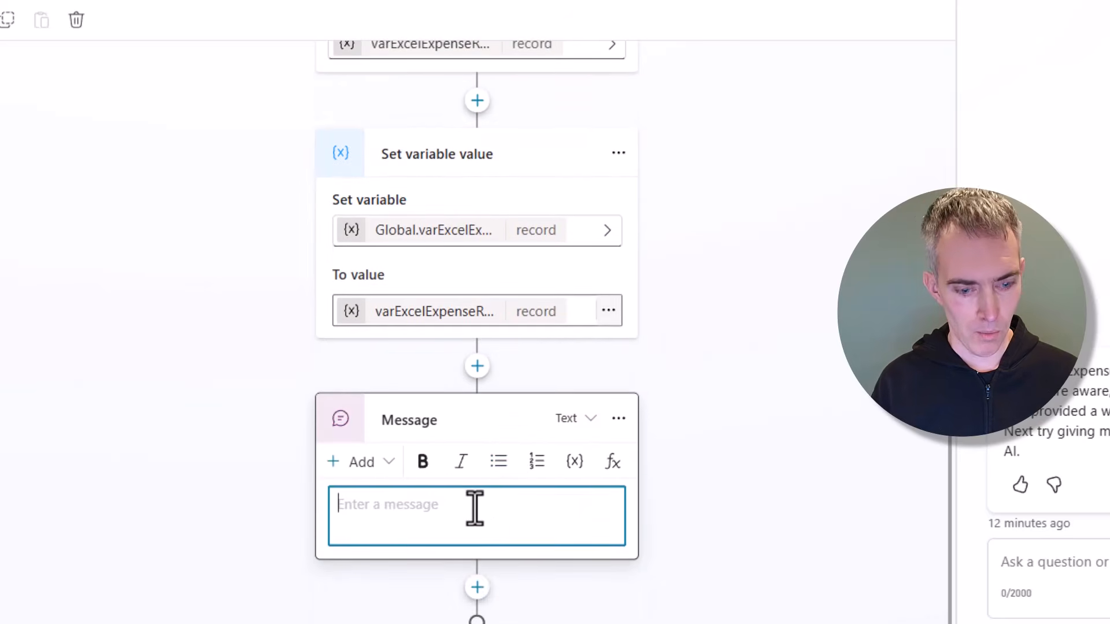
pyautogui.write('O')
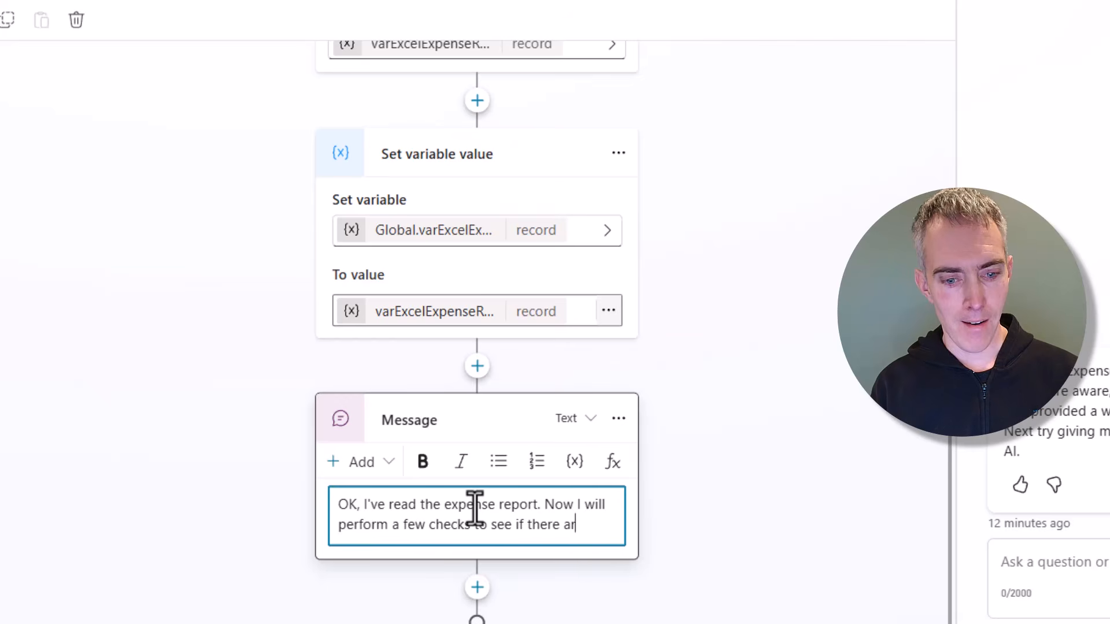
pyautogui.write('ny errors.')
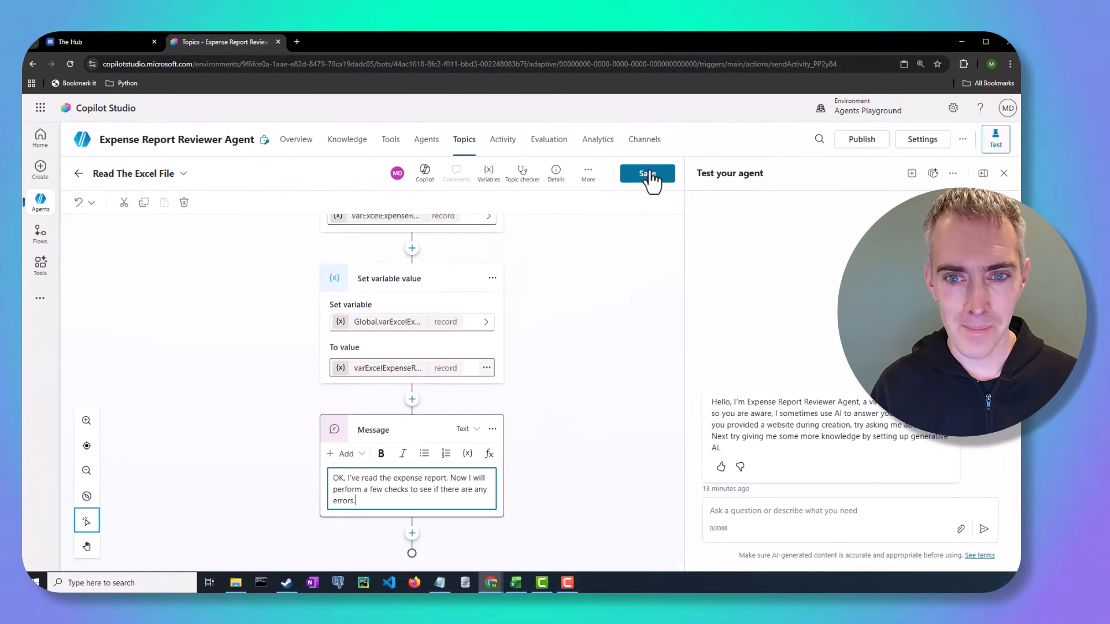
pyautogui.click(693, 140)
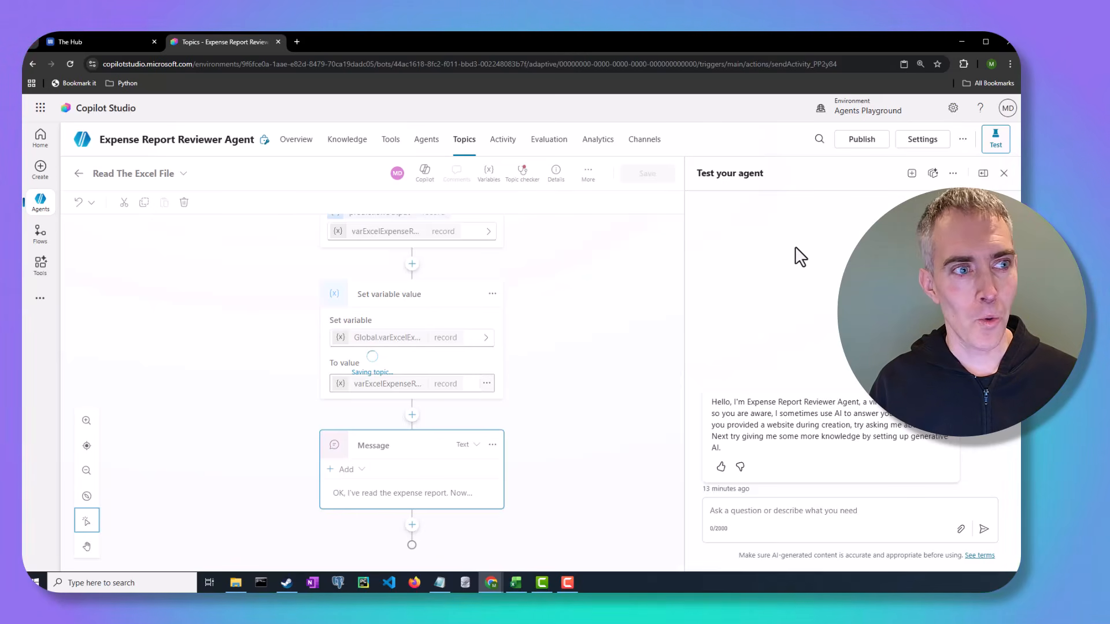
# Step: Start a new test session, send "review my expense report", and submit the Travel Expenses Report Excel file when asked for the upload
pyautogui.click(911, 173)
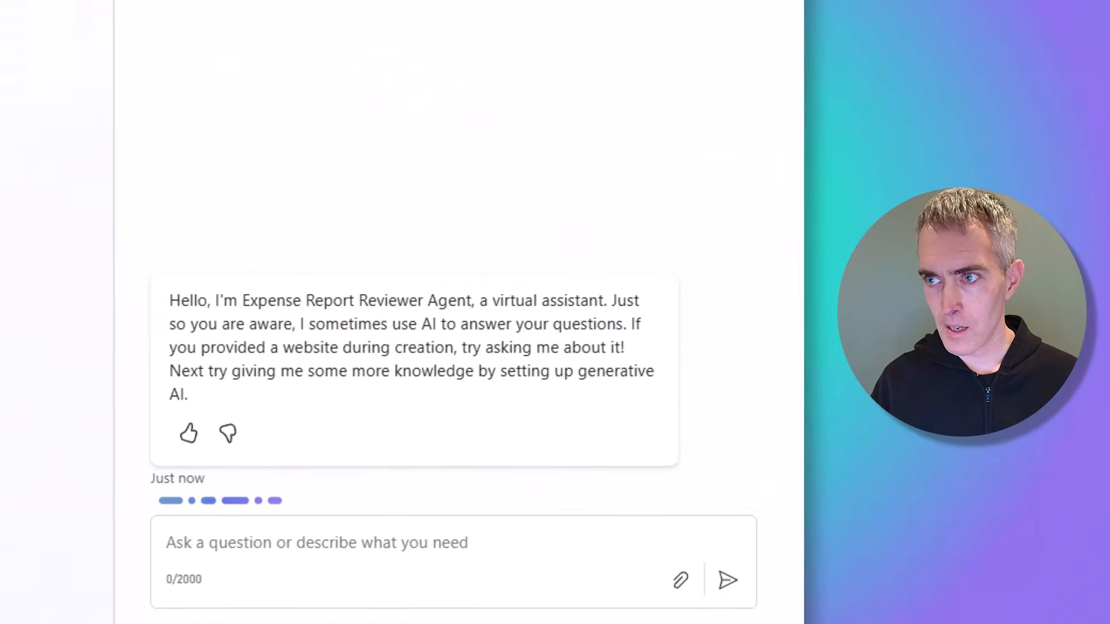
pyautogui.click(412, 543)
pyautogui.write('rev')
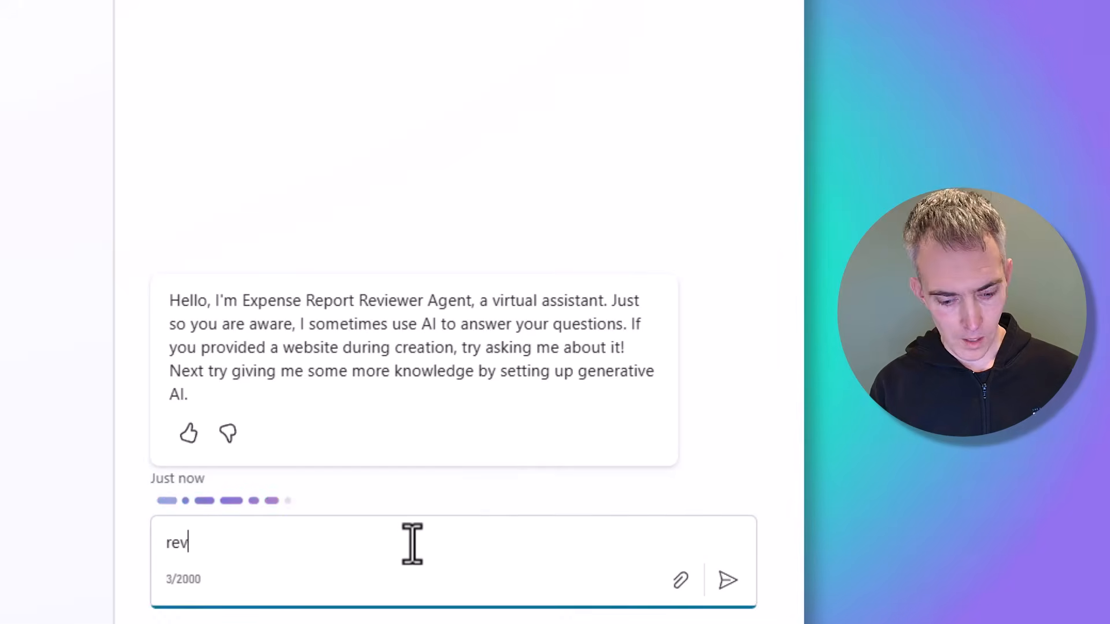
pyautogui.write('iew my expense report')
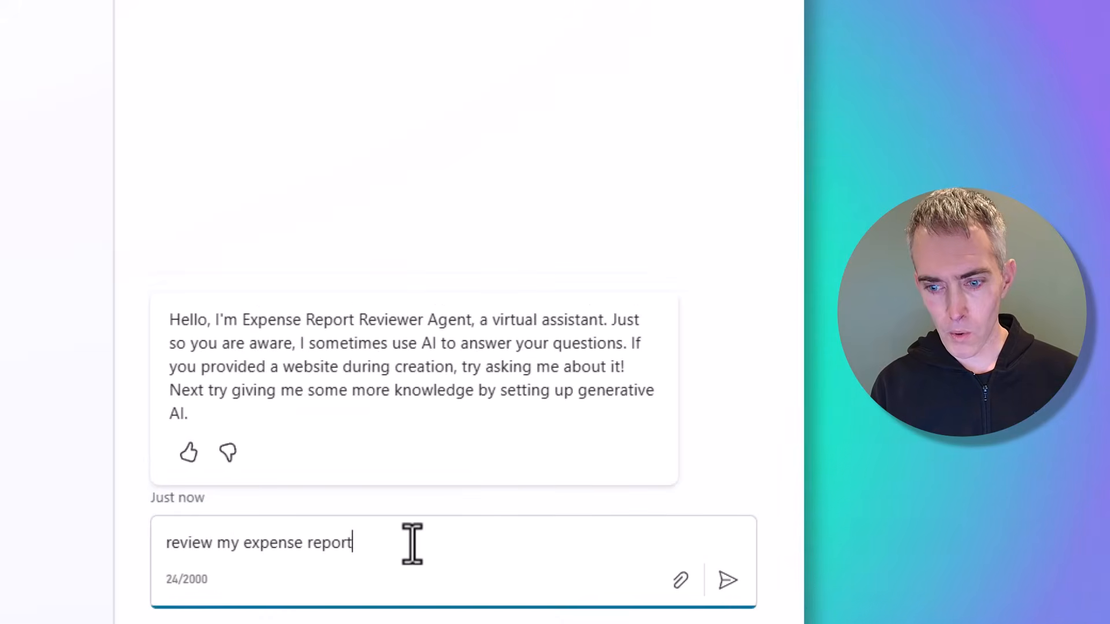
pyautogui.press('Return')
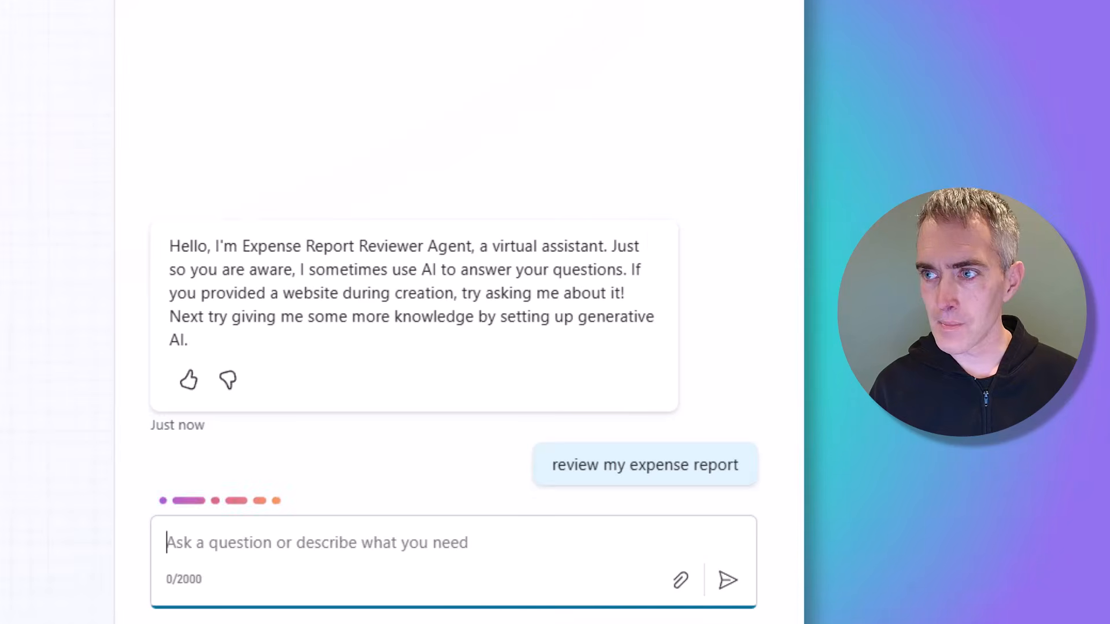
pyautogui.moveTo(470, 623); pyautogui.dragTo(433, 522)
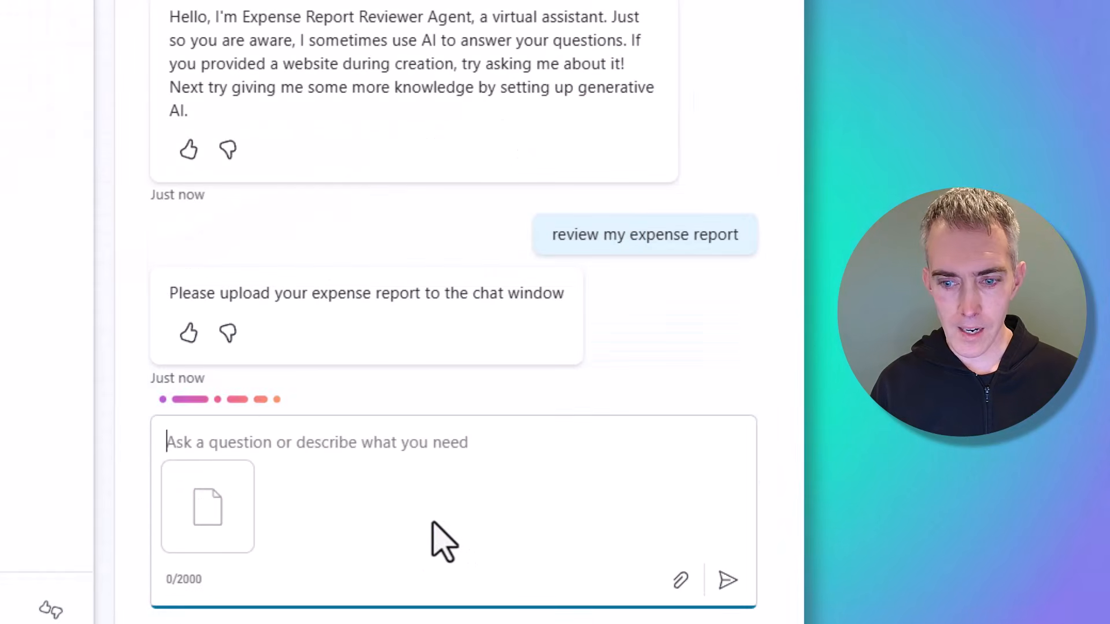
pyautogui.click(727, 581)
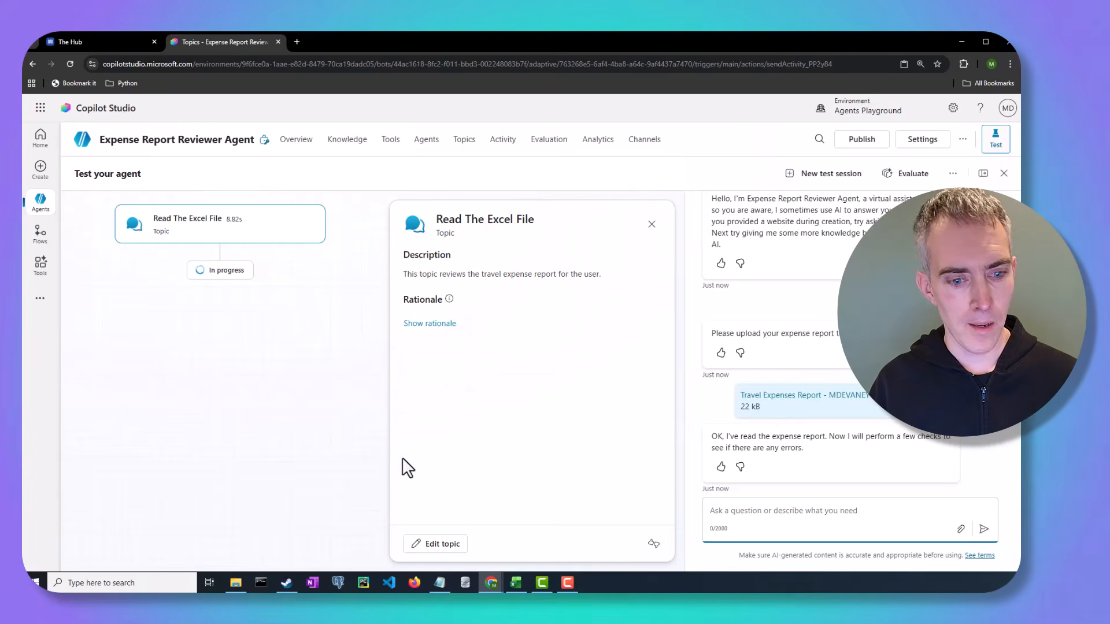
# Step: Examine the test values of the Read The Excel File topic's variables, including the extracted expense report JSON
pyautogui.click(433, 549)
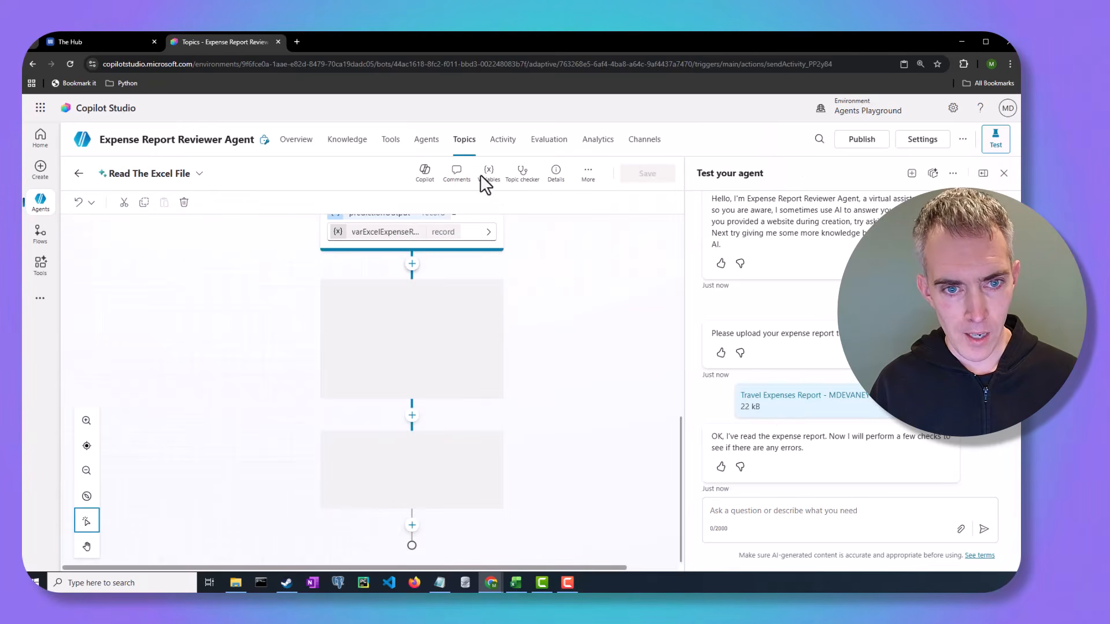
pyautogui.click(489, 174)
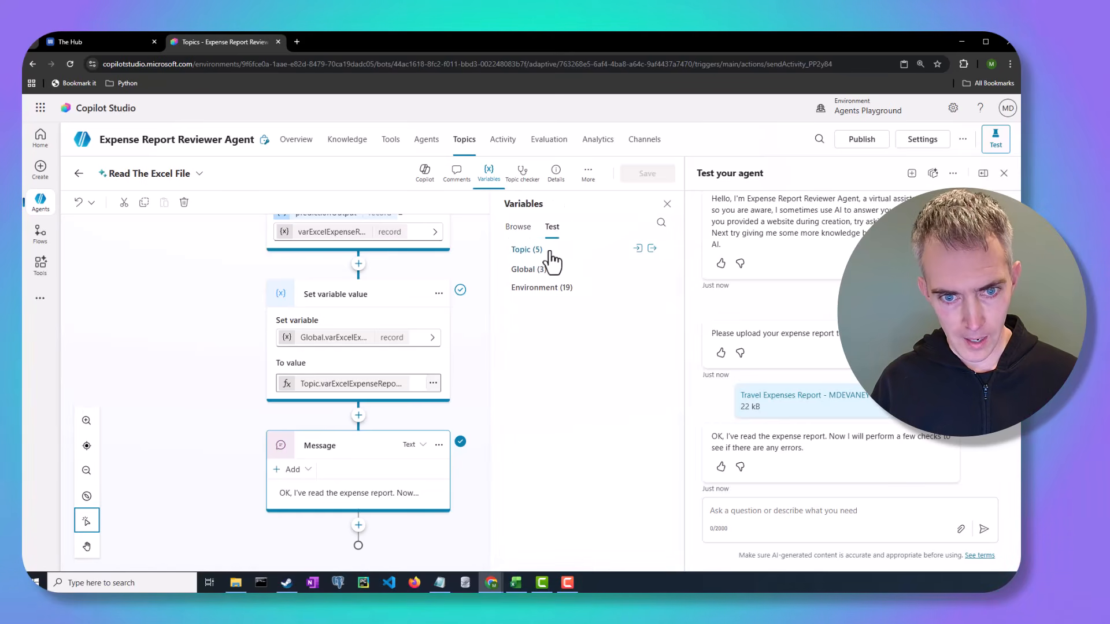
pyautogui.click(549, 253)
pyautogui.scroll(-5, 586, 367)
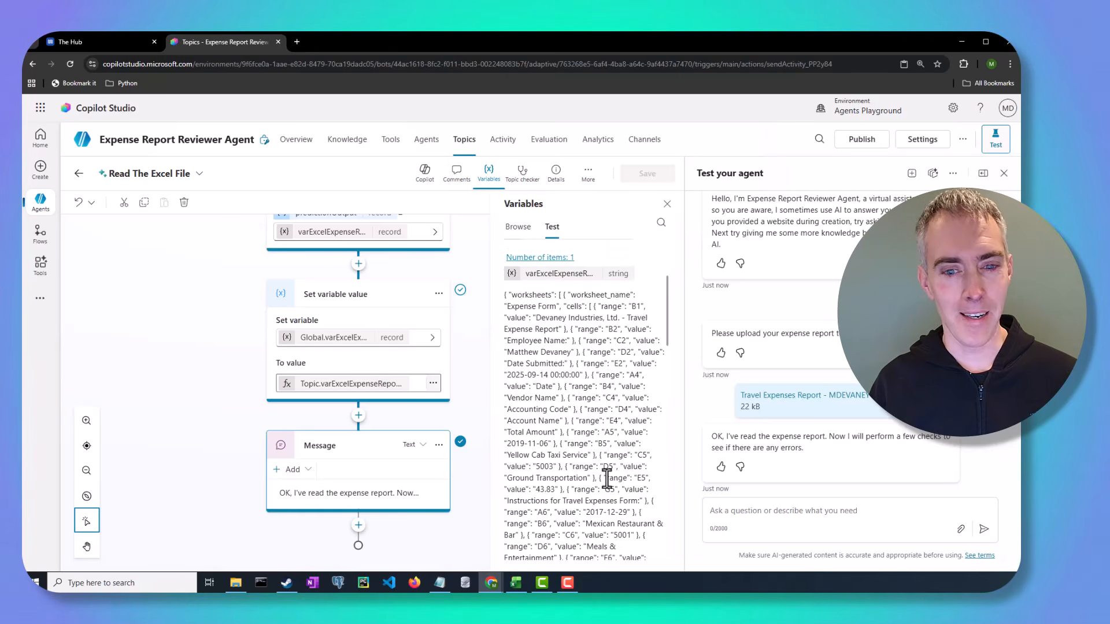
pyautogui.click(667, 204)
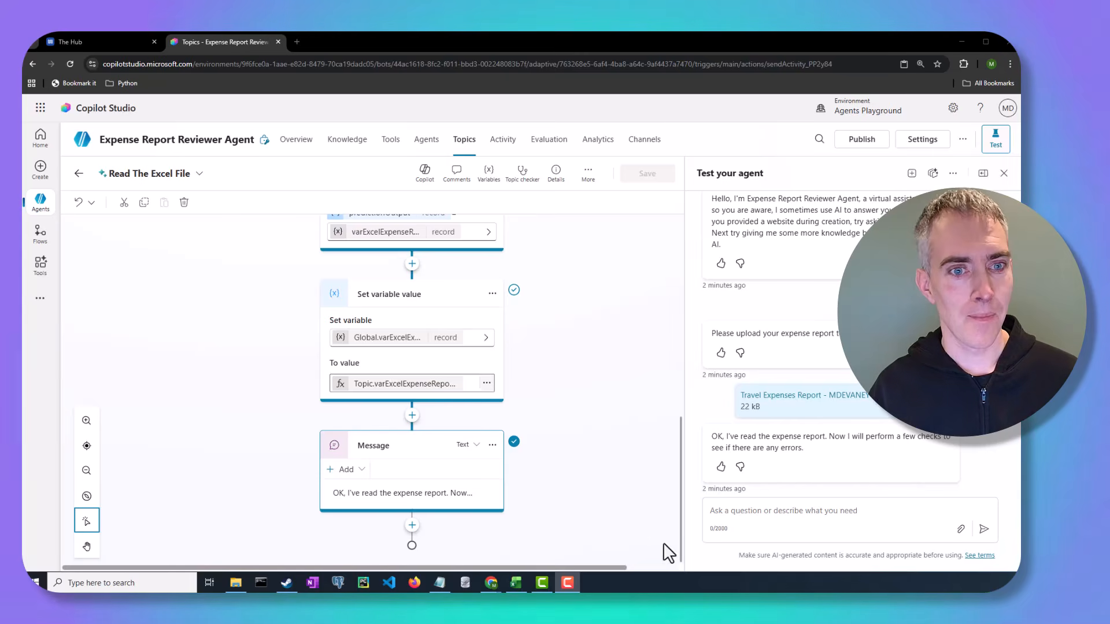
# Step: Create a child agent inside the Expense Report Reviewer Agent and name it Duplicate Expense Items Checker
pyautogui.click(439, 152)
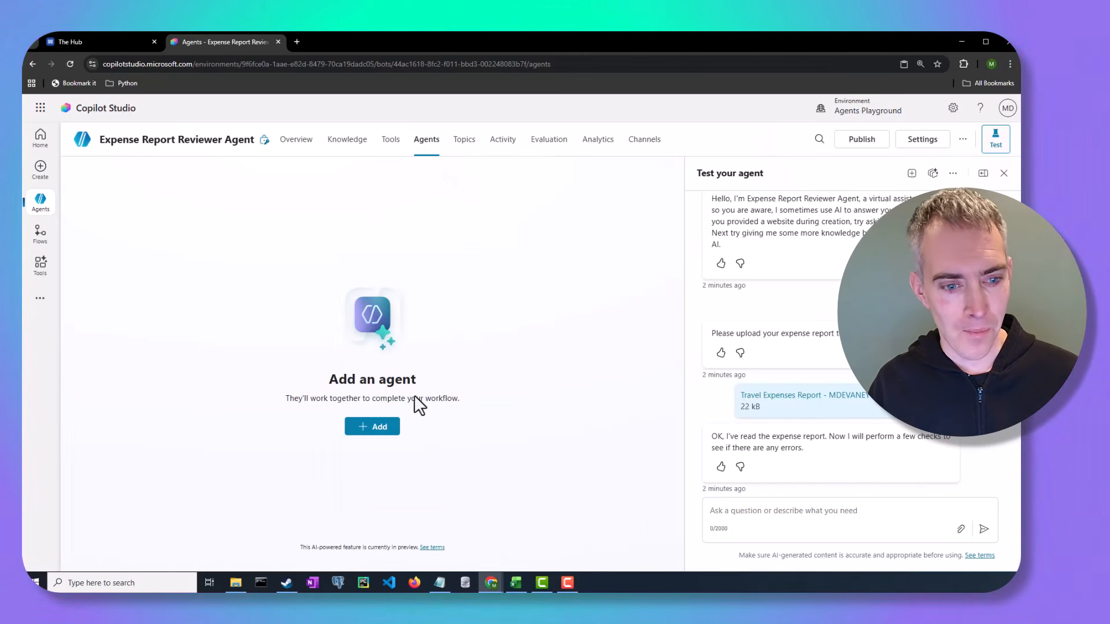
pyautogui.click(382, 428)
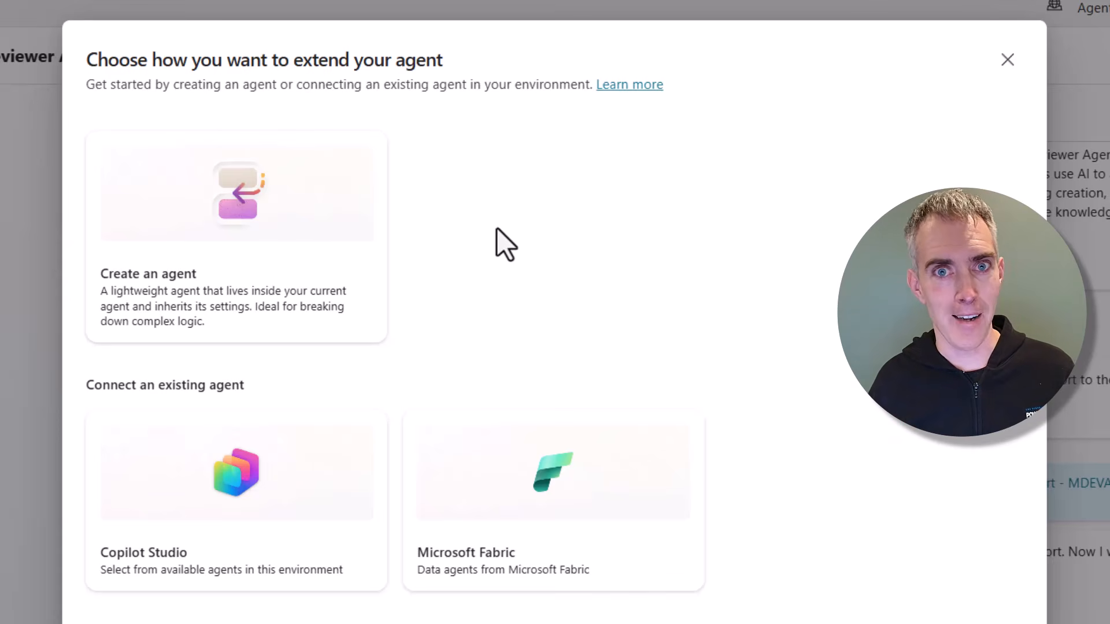
pyautogui.click(355, 223)
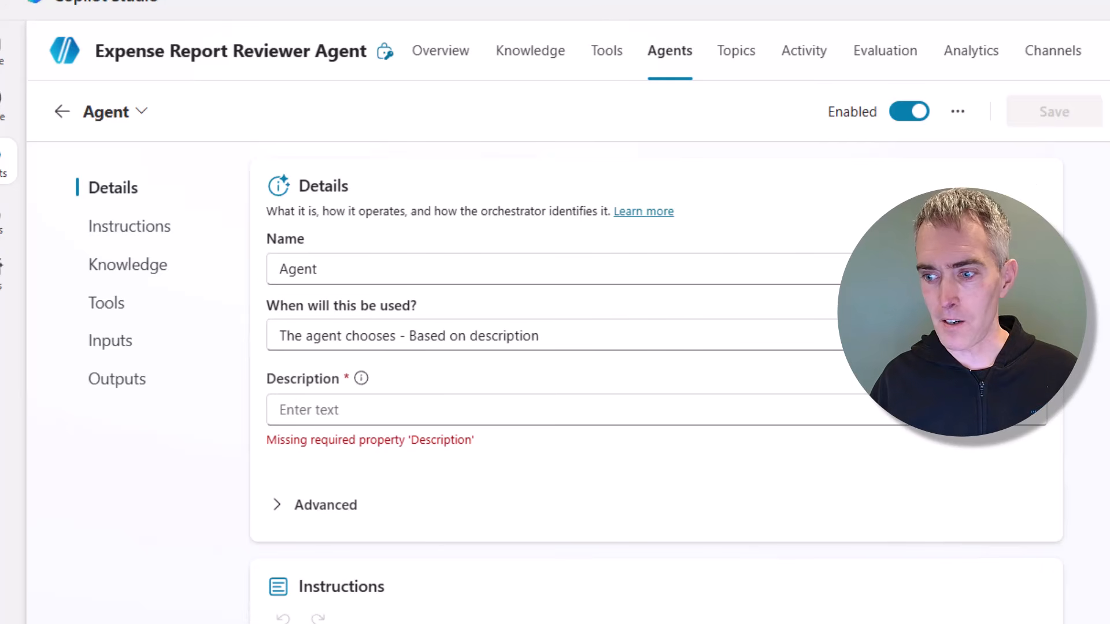
pyautogui.doubleClick(466, 269)
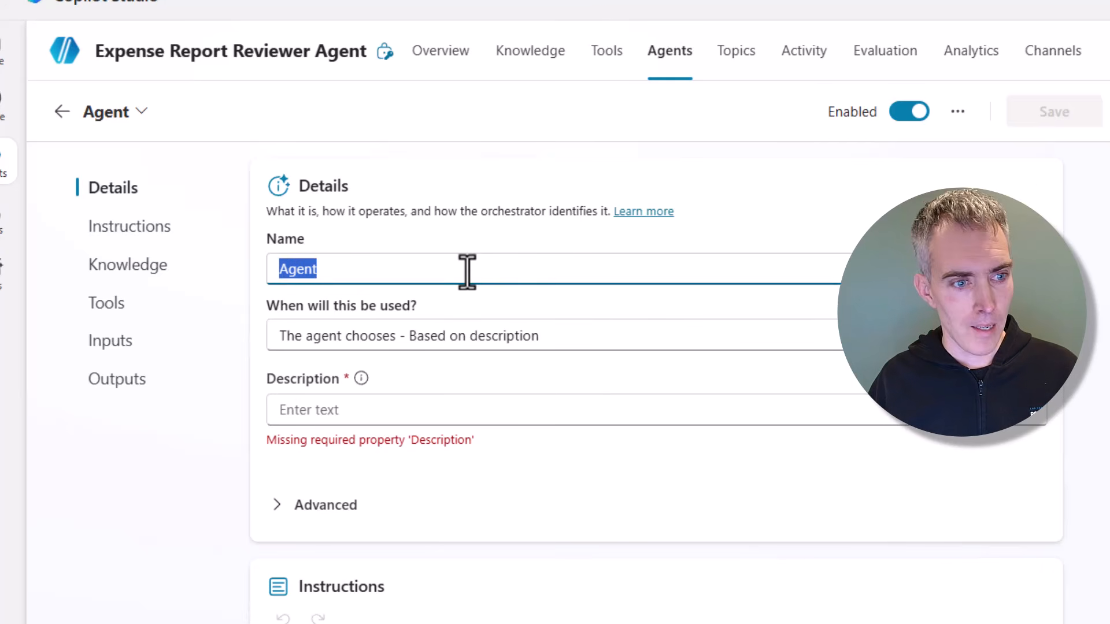
pyautogui.write('Duplicat')
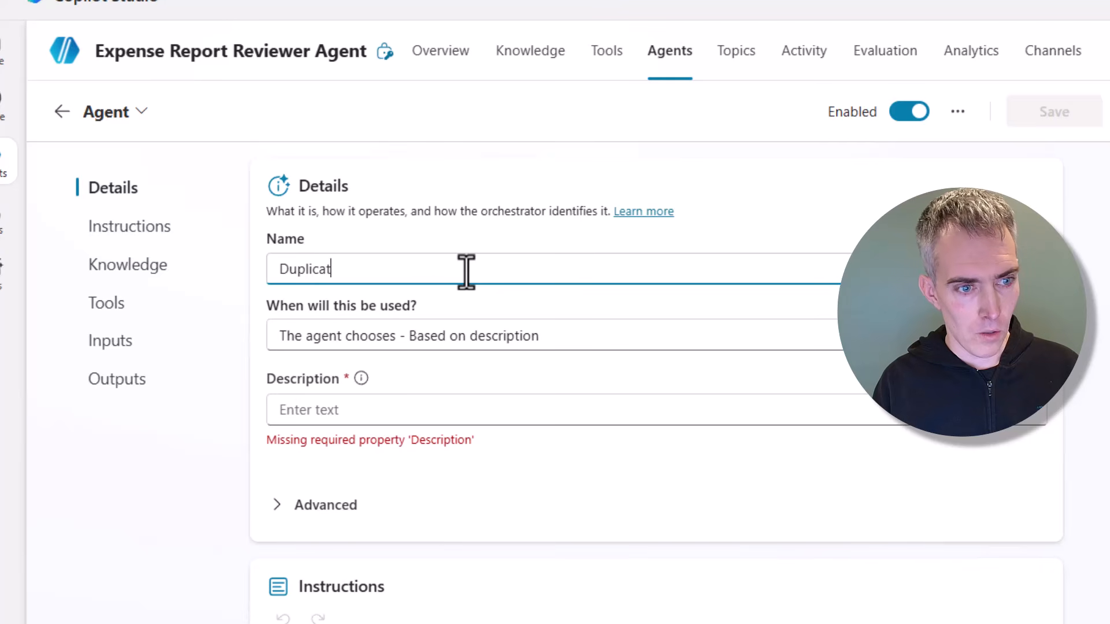
pyautogui.write('e Expense ')
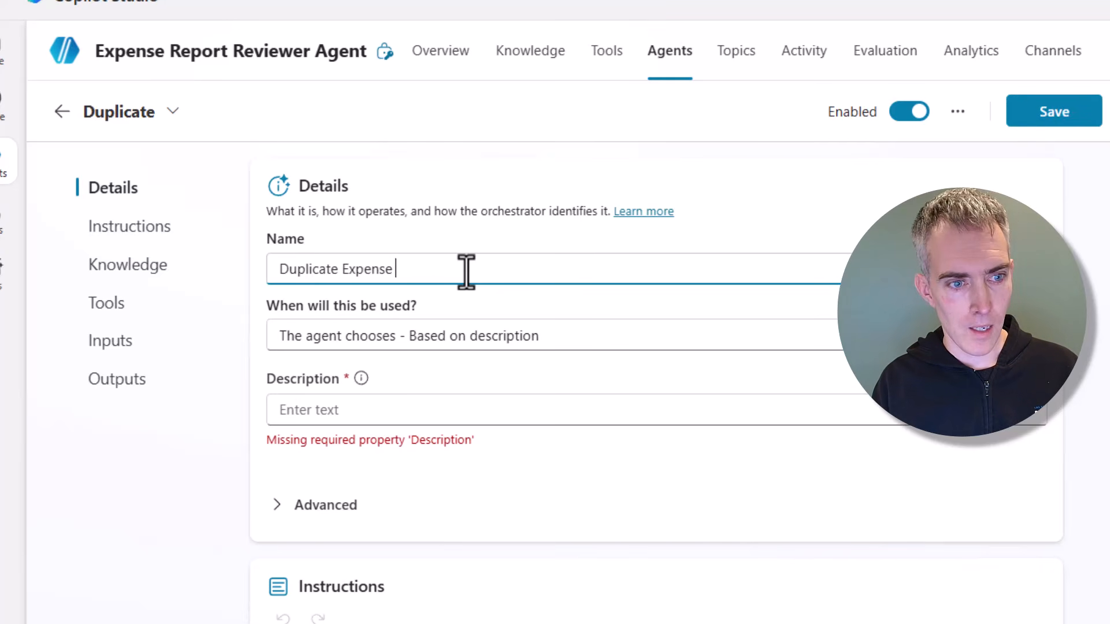
pyautogui.write('Items Checker')
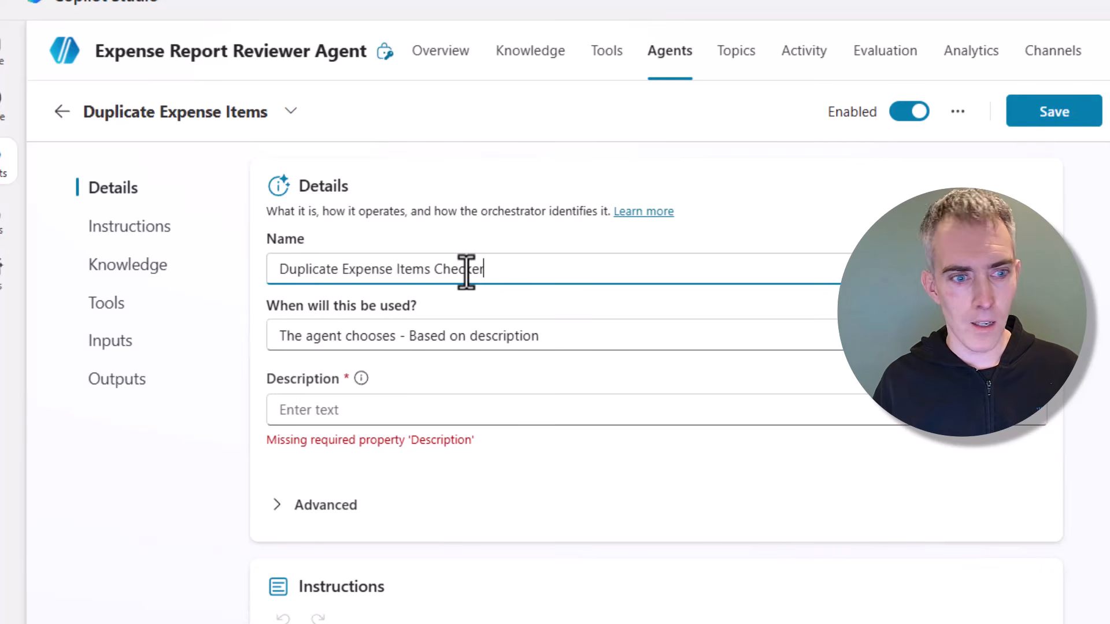
# Step: Set the child agent's description to "The Agent will identify potential duplicate expense items"
pyautogui.click(404, 409)
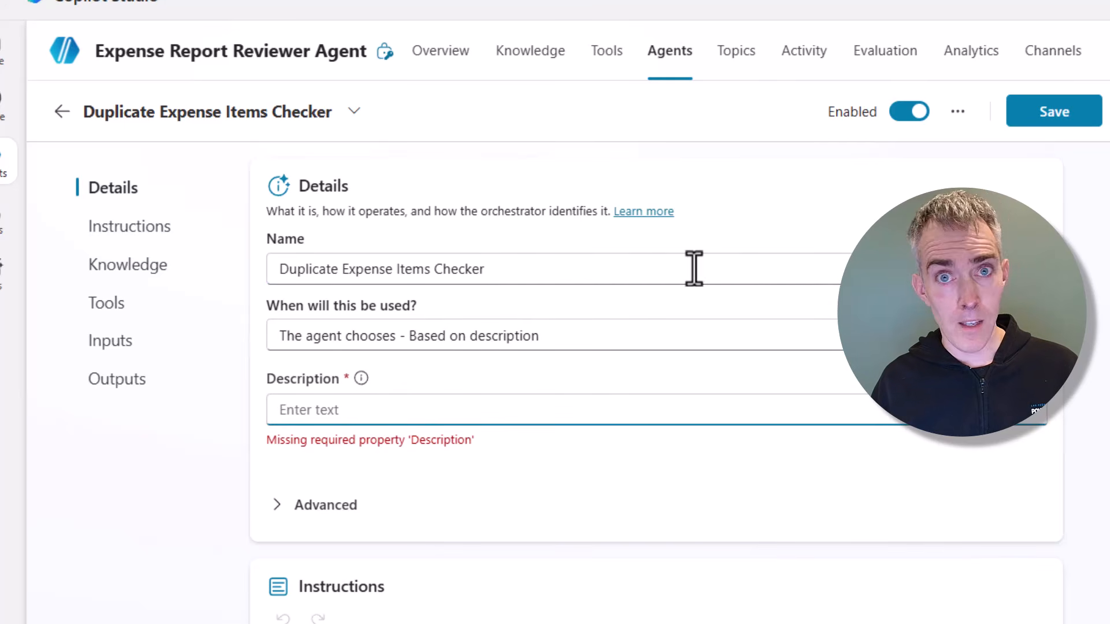
pyautogui.write('The Agent will')
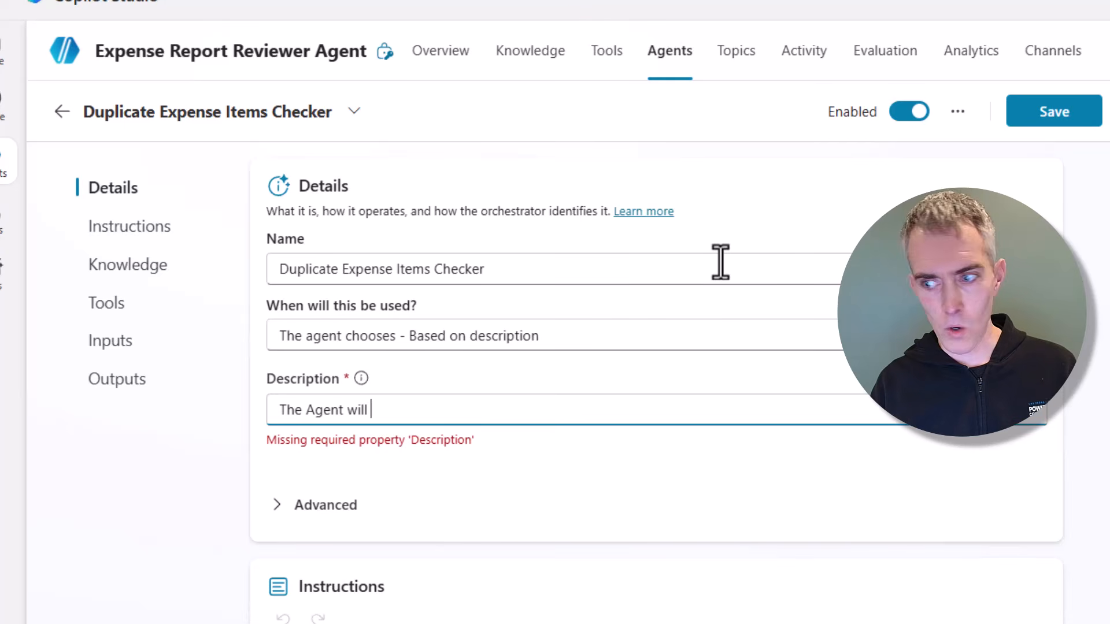
pyautogui.write(' identi')
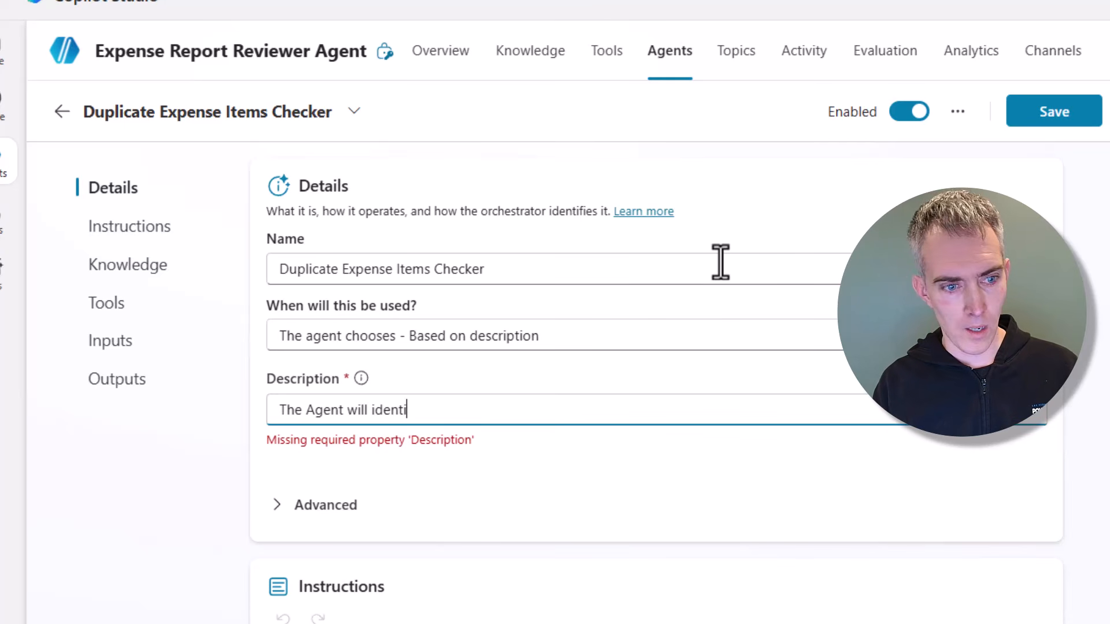
pyautogui.write('fy ')
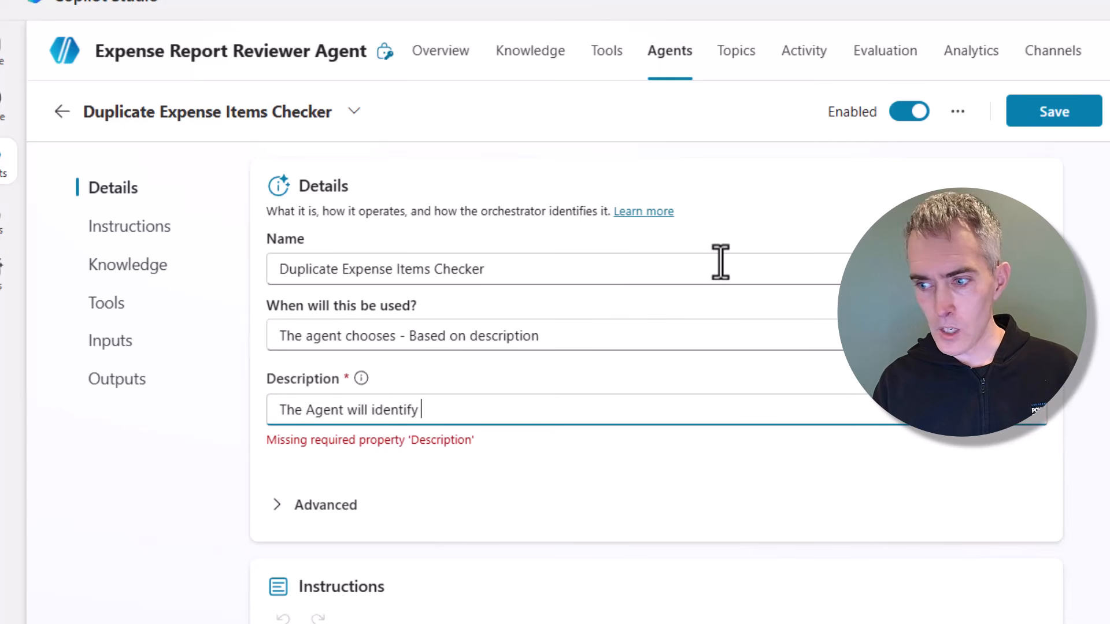
pyautogui.write('potential ')
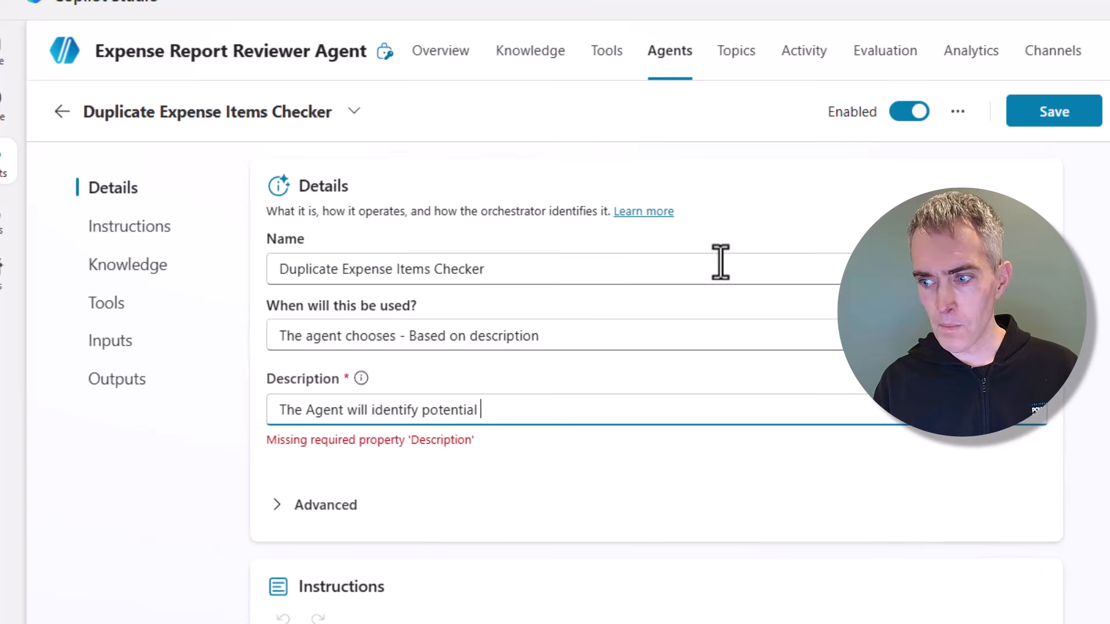
pyautogui.write('duplicate expe')
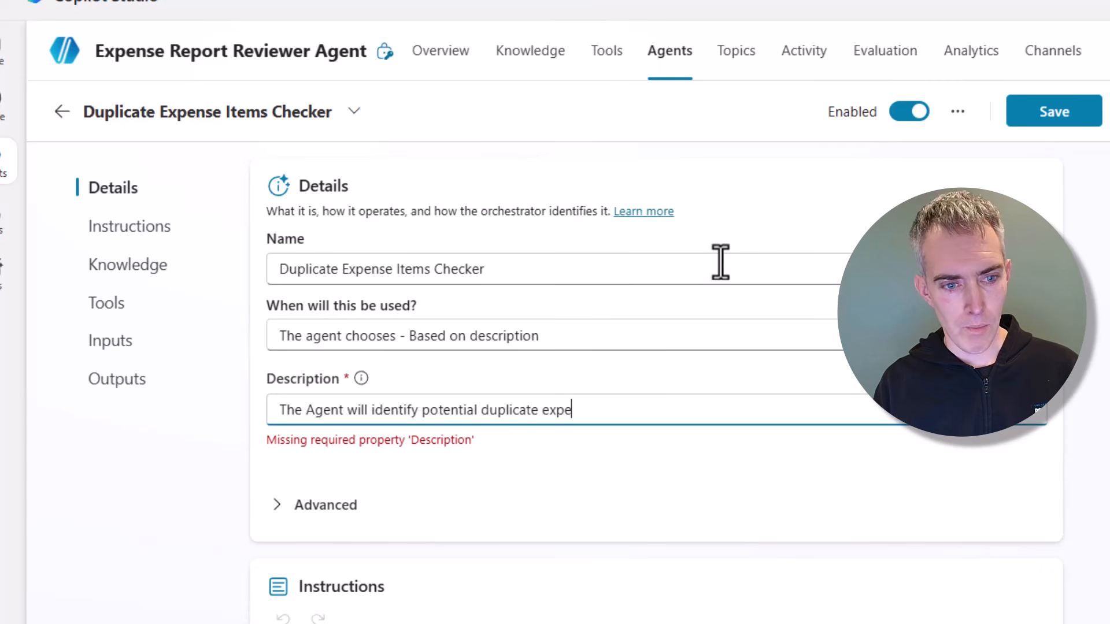
pyautogui.write('nse items')
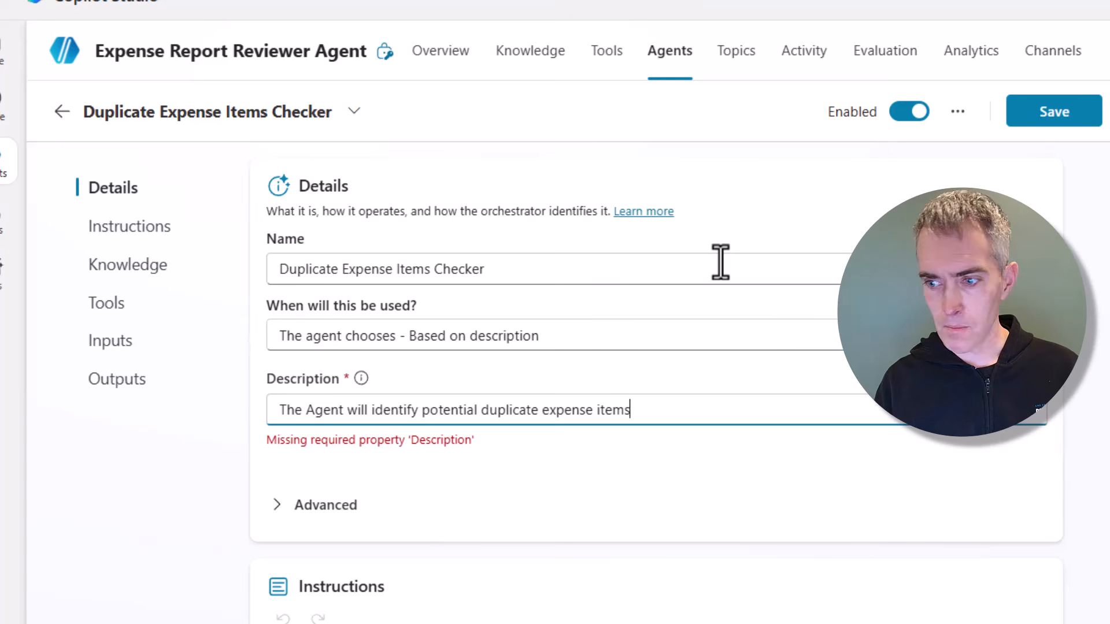
# Step: Fill in the child agent's instructions for reviewing [Global.varExcelExpenseReportJSON] for duplicate items, with the sample message format, no-duplicates message and strict output rule
pyautogui.scroll(-6, 657, 376)
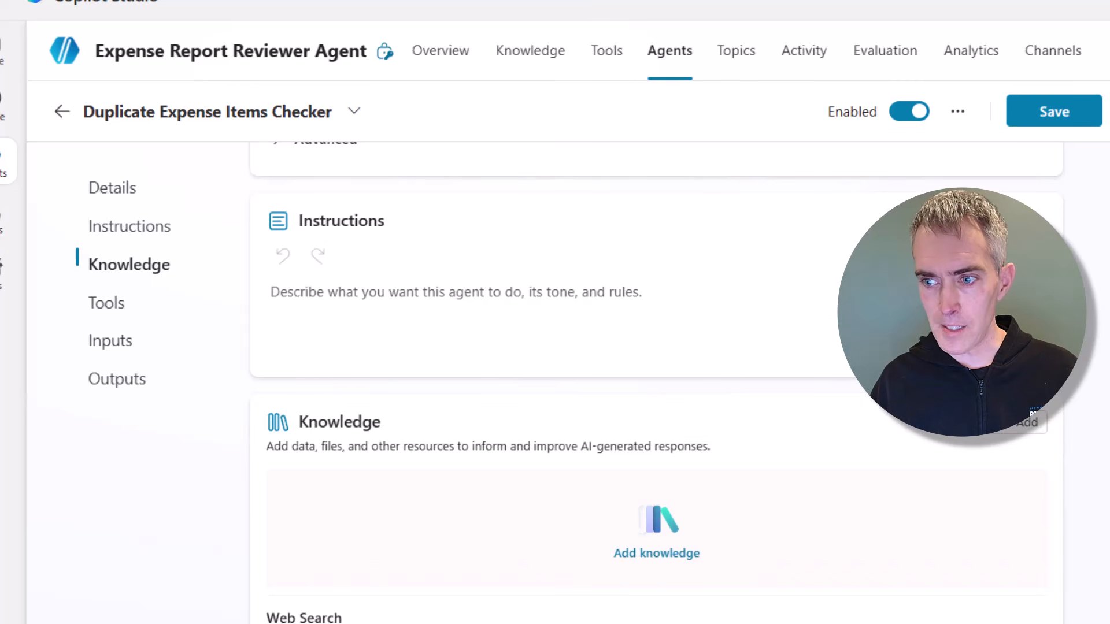
pyautogui.click(527, 322)
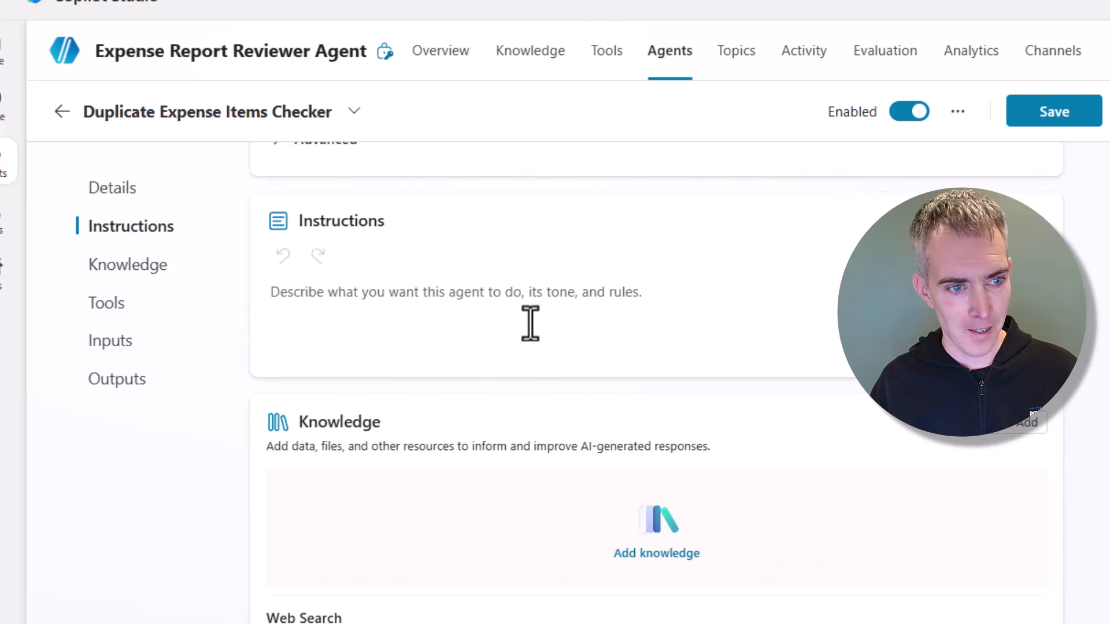
pyautogui.write('1. Review the [Global.varExcelExpenseReportJSON] for any potential duplicate expense items  2. If duplicate expense items are found, output the message to the user in this format.  Sample message format: "The following duplicate expense items were found in your report: * McDonalds * Date: 2002-04-23 * Total Amount: $123.45 (appears twice)  * Uber * Date: 2013-06-15 * Total Amount: $57.46 (appears three times)"  3. "Or, if there are no duplicate items found, output a message variation that says "No duplicate expense items were found."  Strict Instructions: DO NOT output any additional text after the sample message format.')
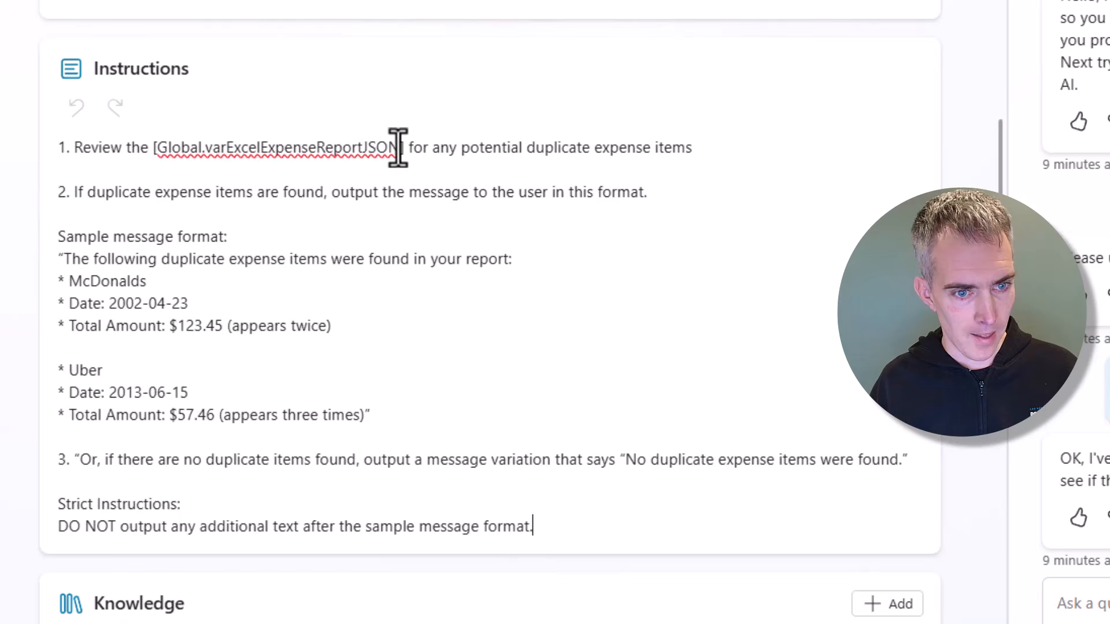
# Step: Replace the [Global.varExcelExpenseReportJSON] placeholder in the child agent's first instruction with a reference to the Global.varExcelExpenseReportJSON record variable
pyautogui.moveTo(423, 164); pyautogui.dragTo(153, 145)
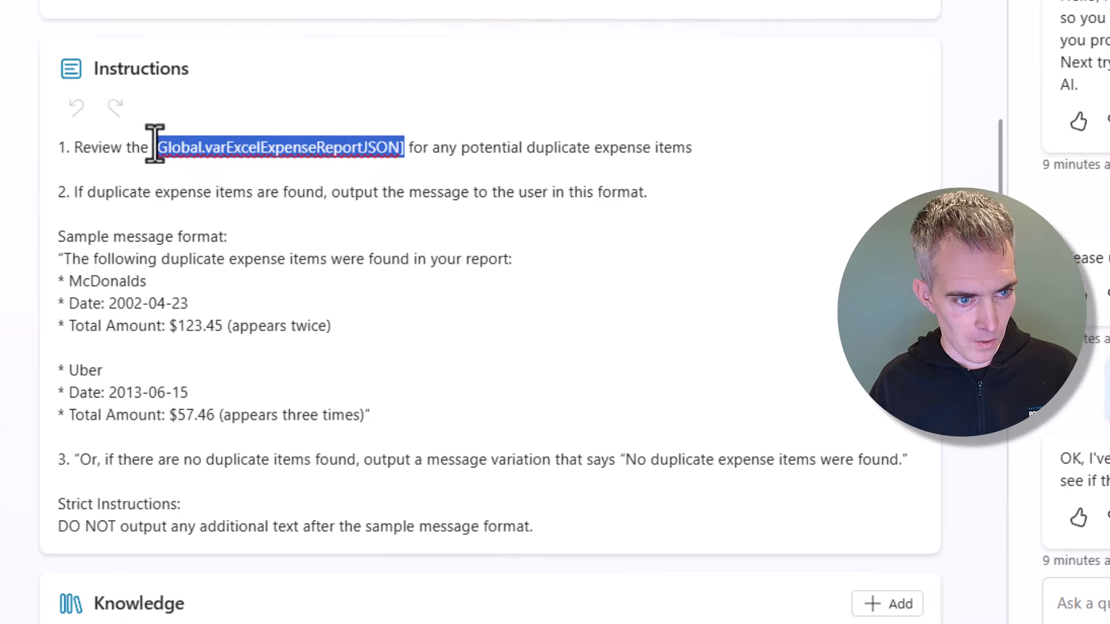
pyautogui.press('BackSpace')
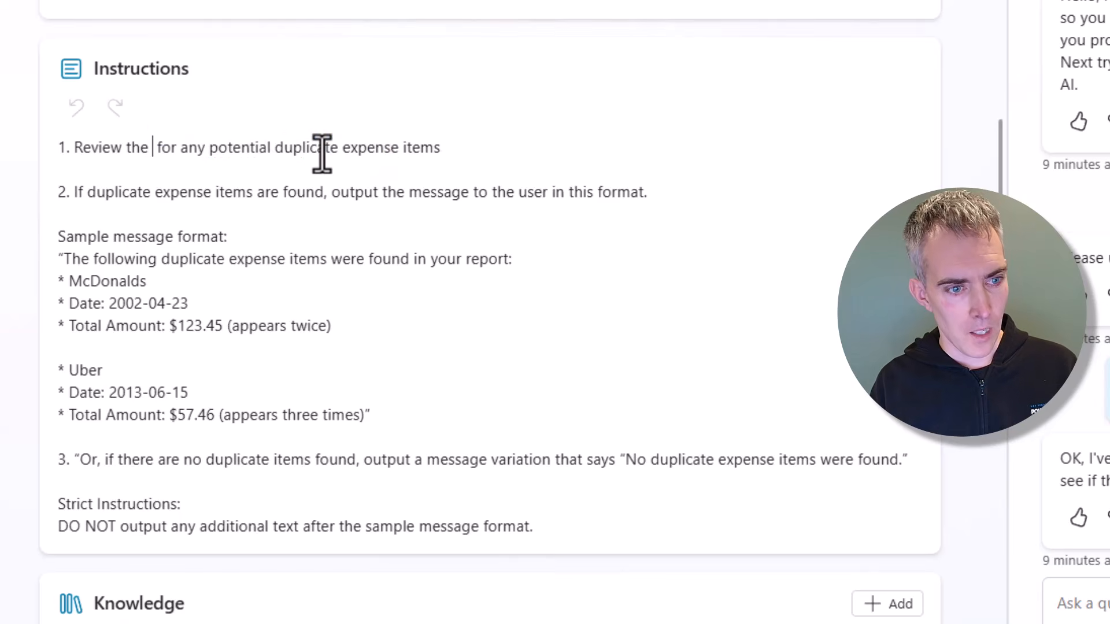
pyautogui.write('/')
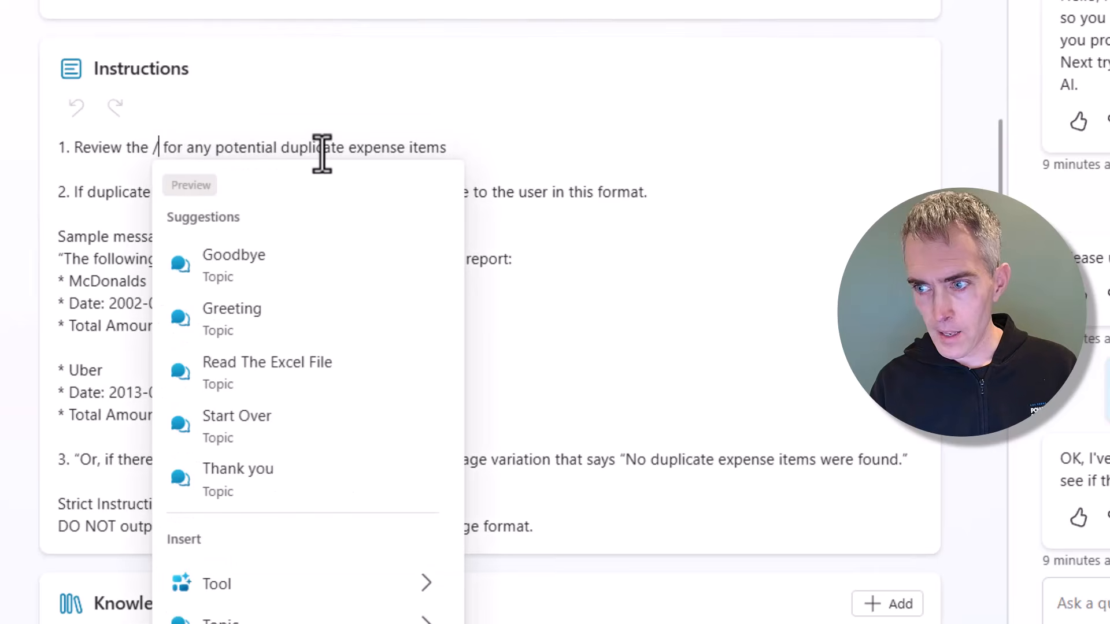
pyautogui.write('g')
pyautogui.press('BackSpace')
pyautogui.write('varExcel')
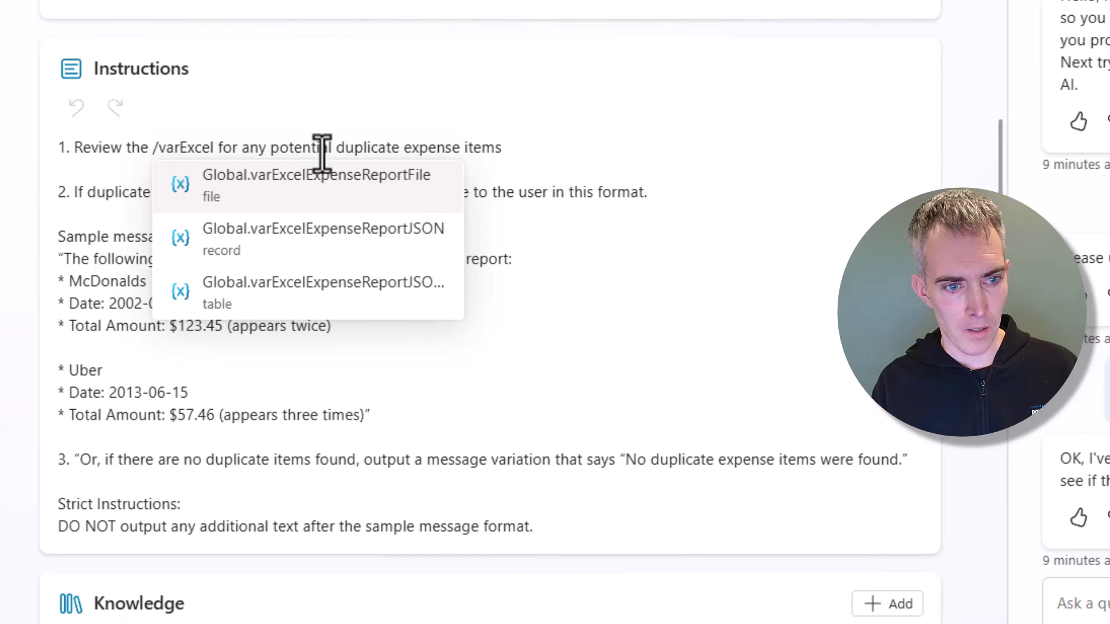
pyautogui.write('Epxe')
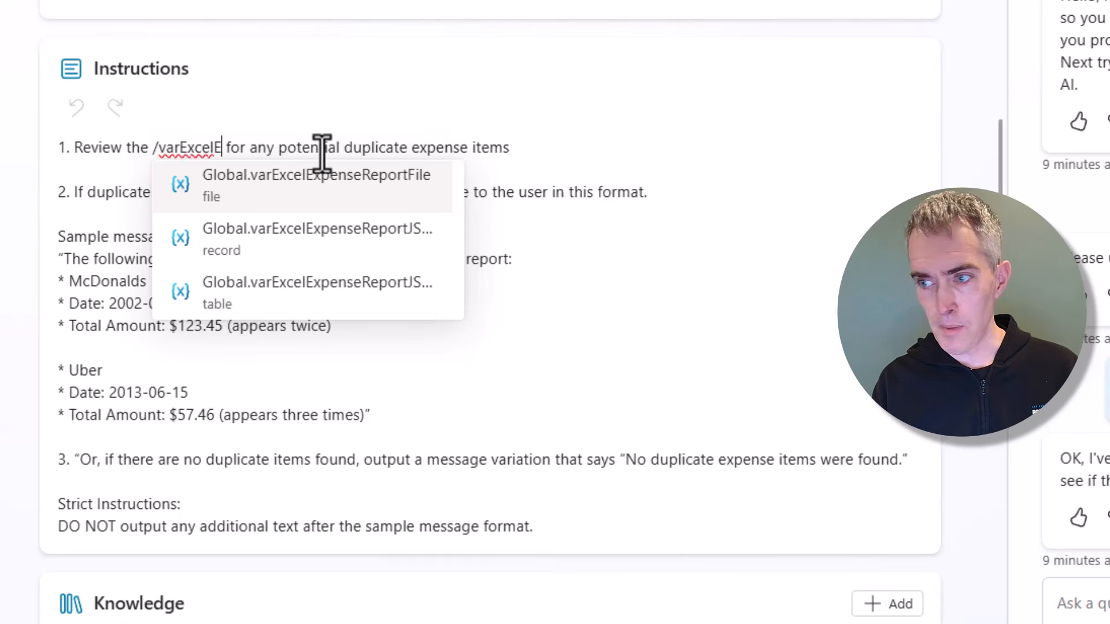
pyautogui.press('BackSpace')
pyautogui.press('BackSpace')
pyautogui.press('BackSpace')
pyautogui.write('xpens')
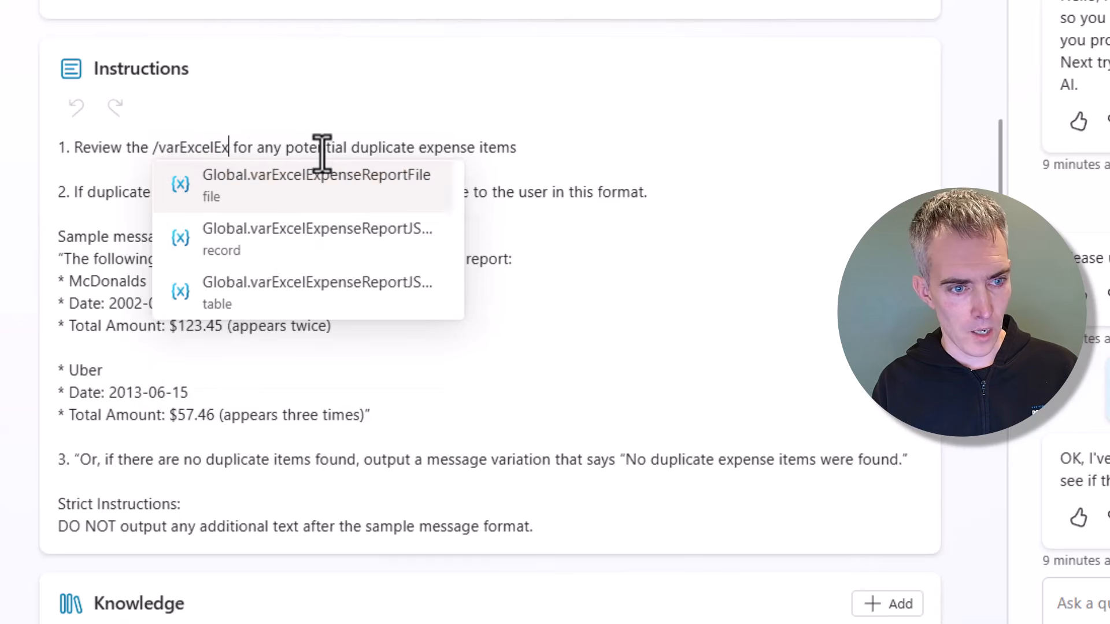
pyautogui.write('eReport')
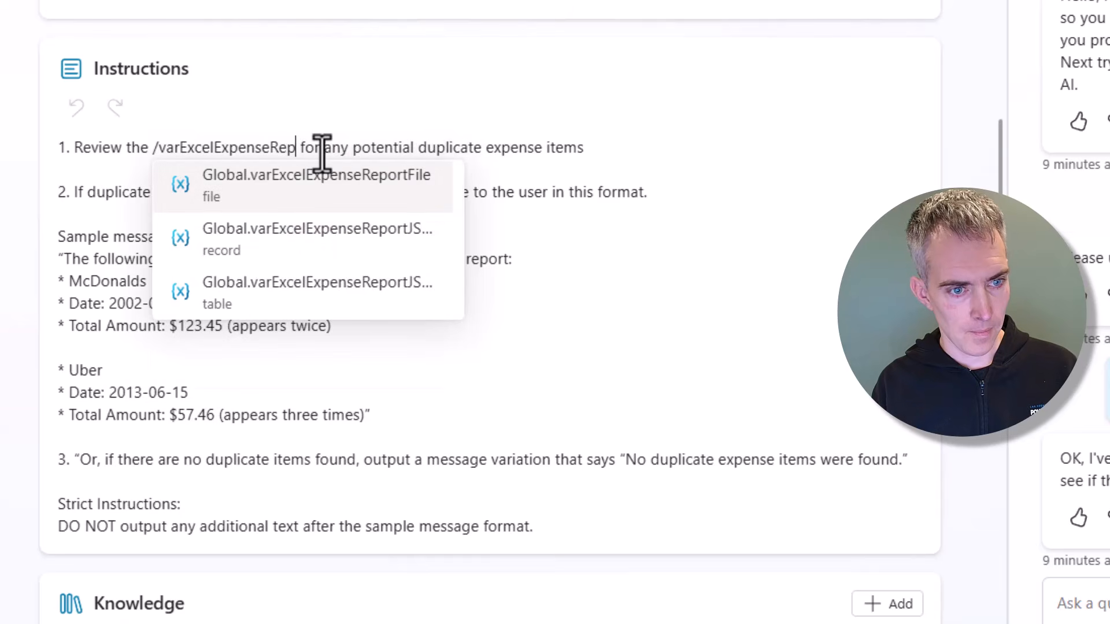
pyautogui.write('JSON')
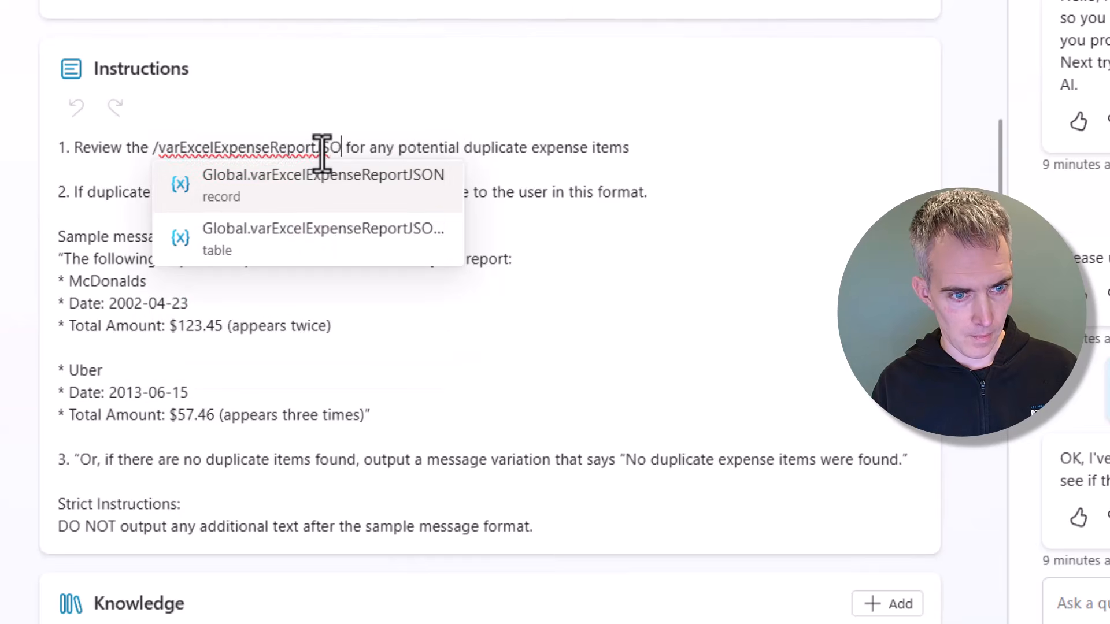
pyautogui.click(289, 184)
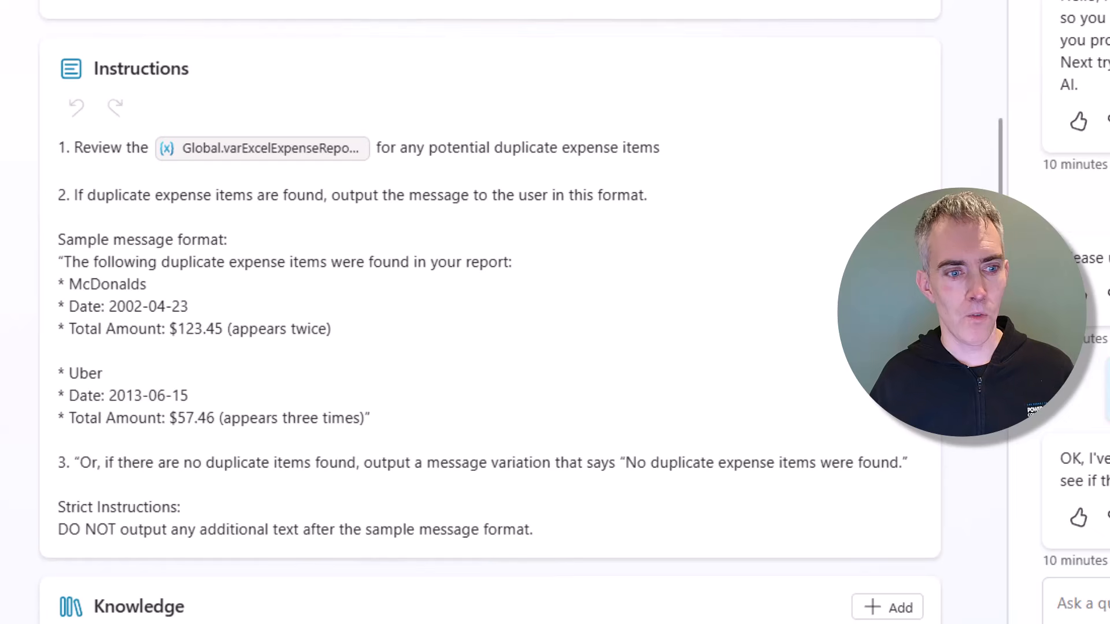
# Step: Review the Duplicate Expense Items Checker's instructions, save the child agent and return to the list of agents
pyautogui.scroll(-2, 755, 290)
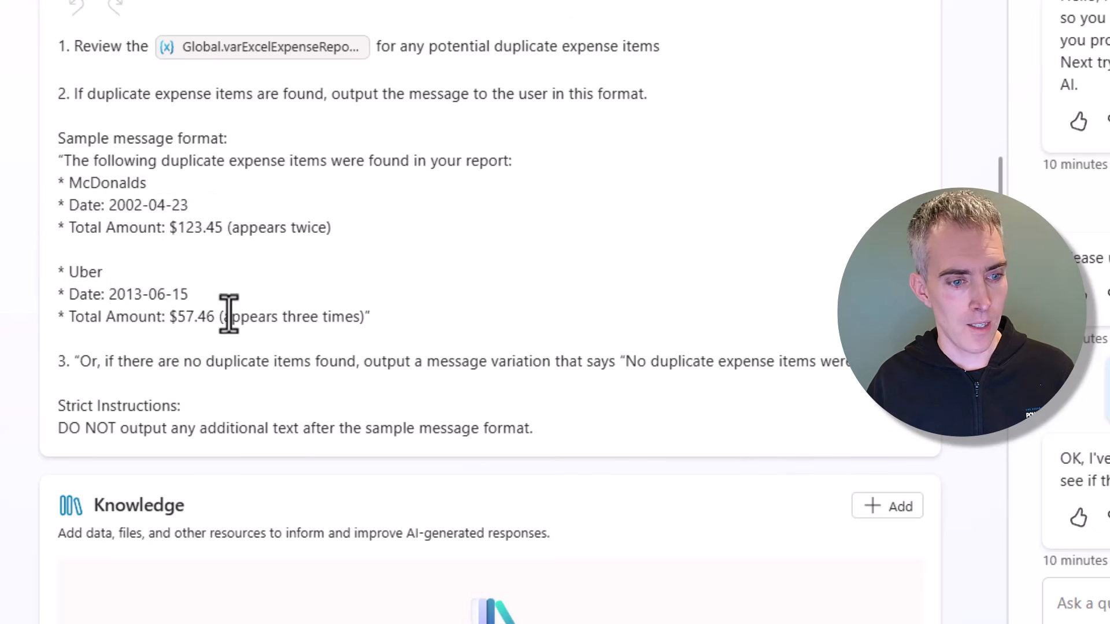
pyautogui.scroll(-2, 466, 313)
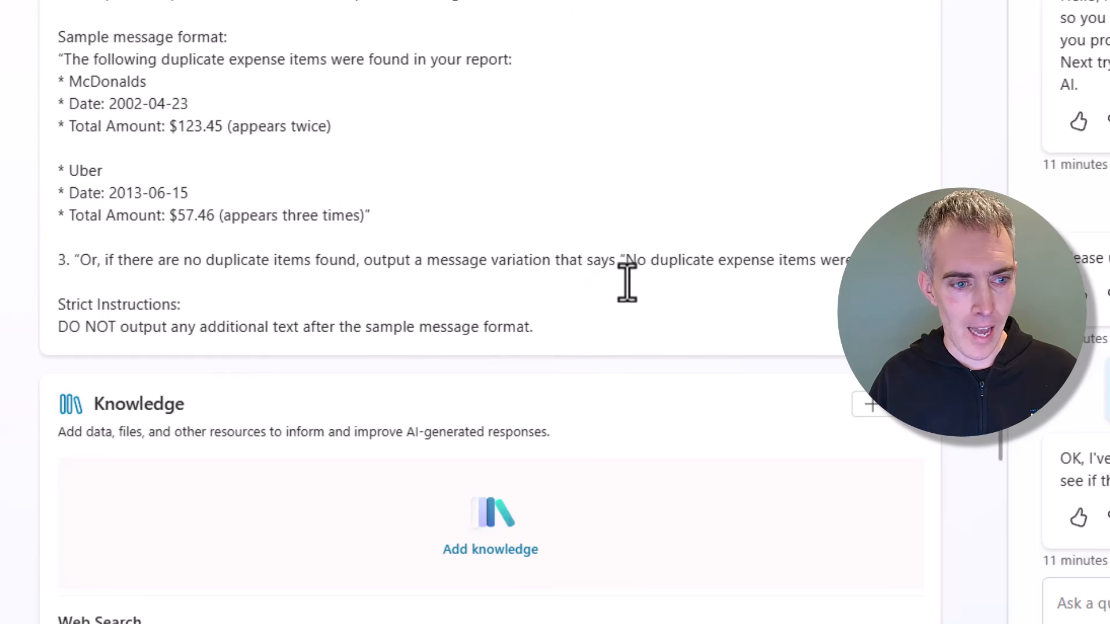
pyautogui.scroll(4, 637, 294)
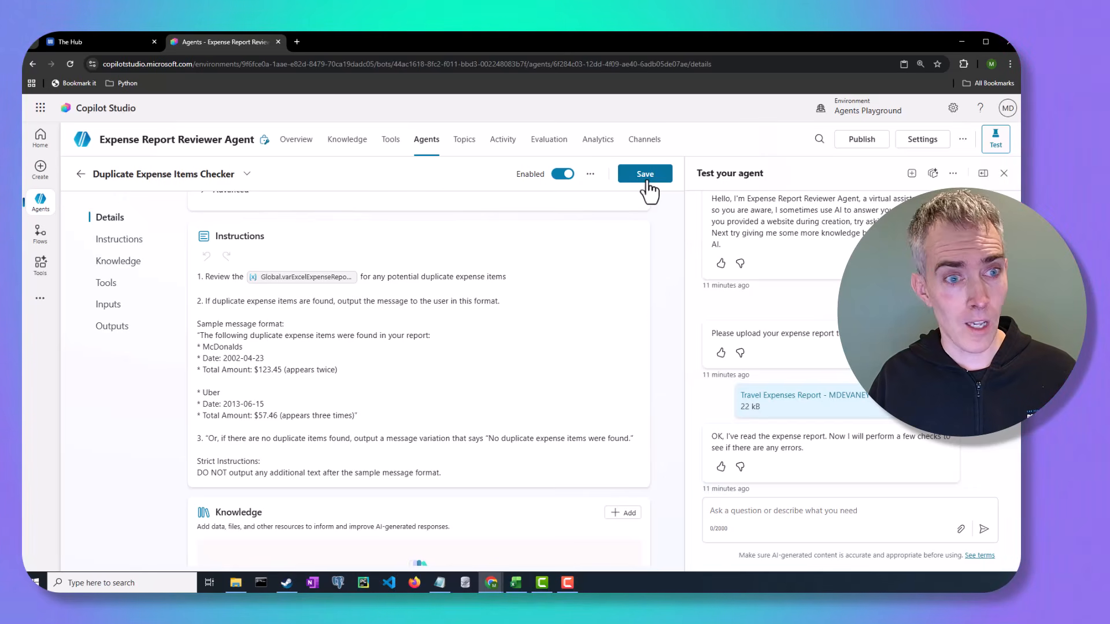
pyautogui.click(648, 183)
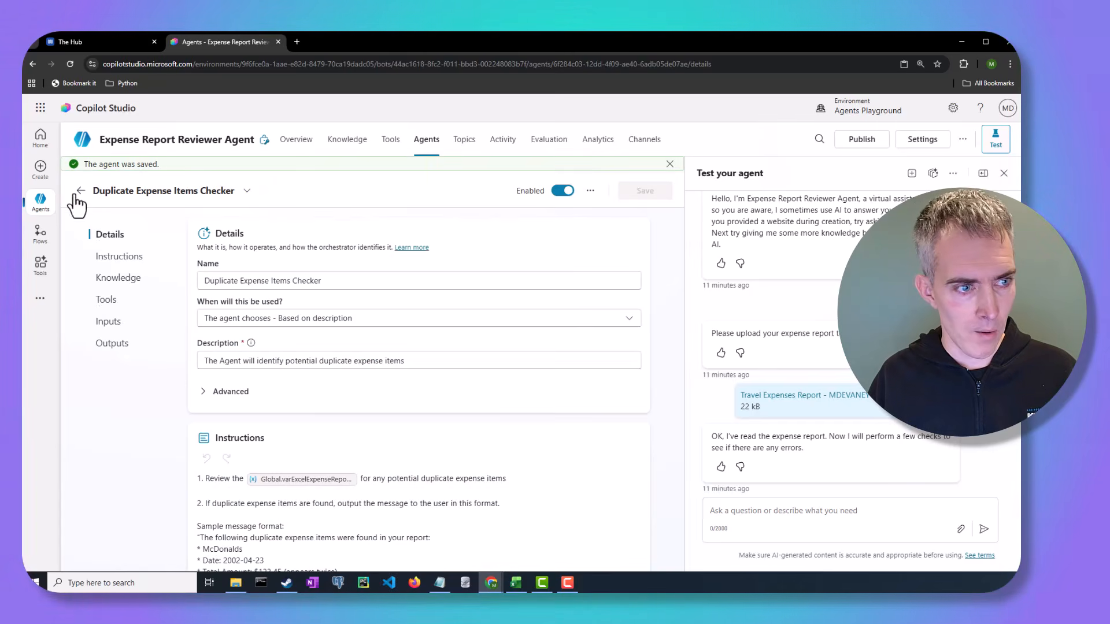
pyautogui.click(80, 191)
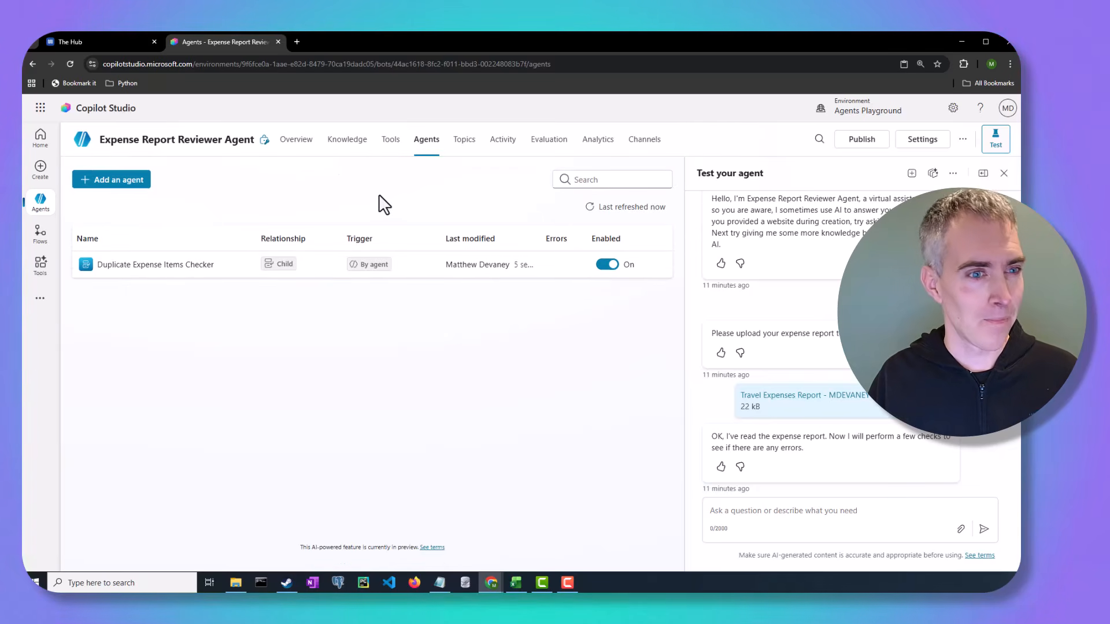
# Step: Give the main agent instructions for an Expense Report Review that run [Read Excel File Topic] and use [Duplicate Expense Items Checker] once, and save them
pyautogui.click(294, 147)
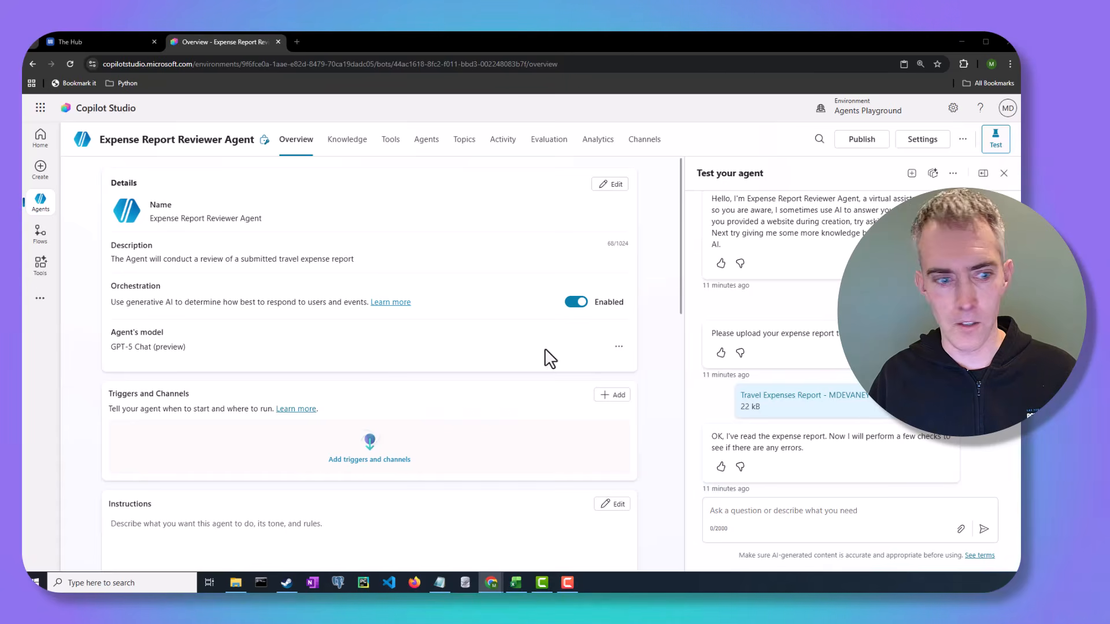
pyautogui.scroll(-5, 459, 349)
pyautogui.click(614, 244)
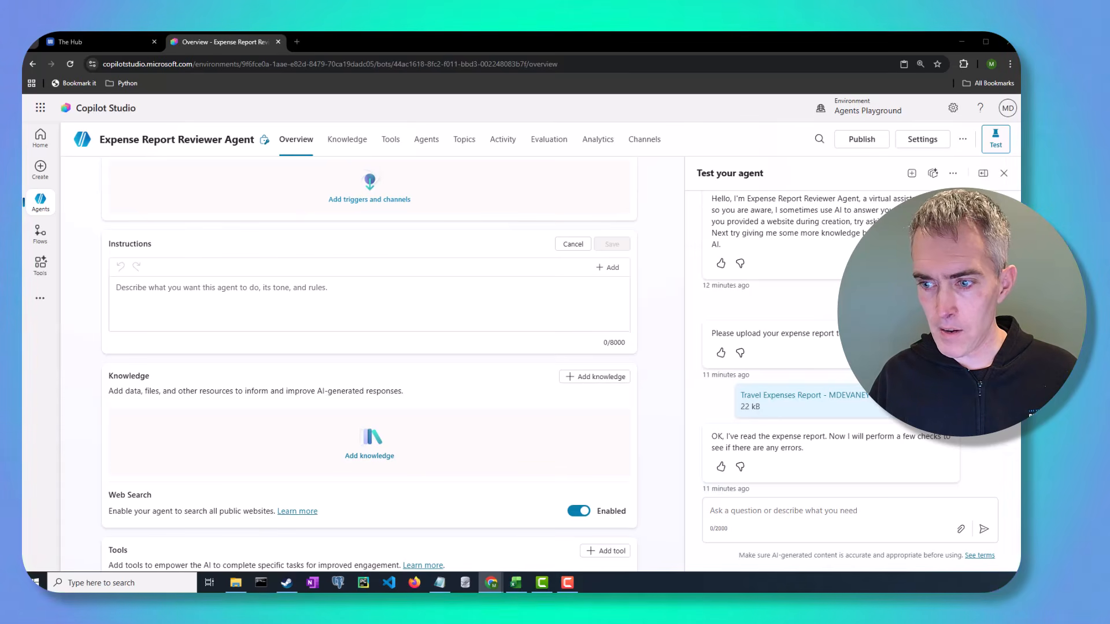
pyautogui.click(235, 288)
pyautogui.hotkey('ctrl', 'v')
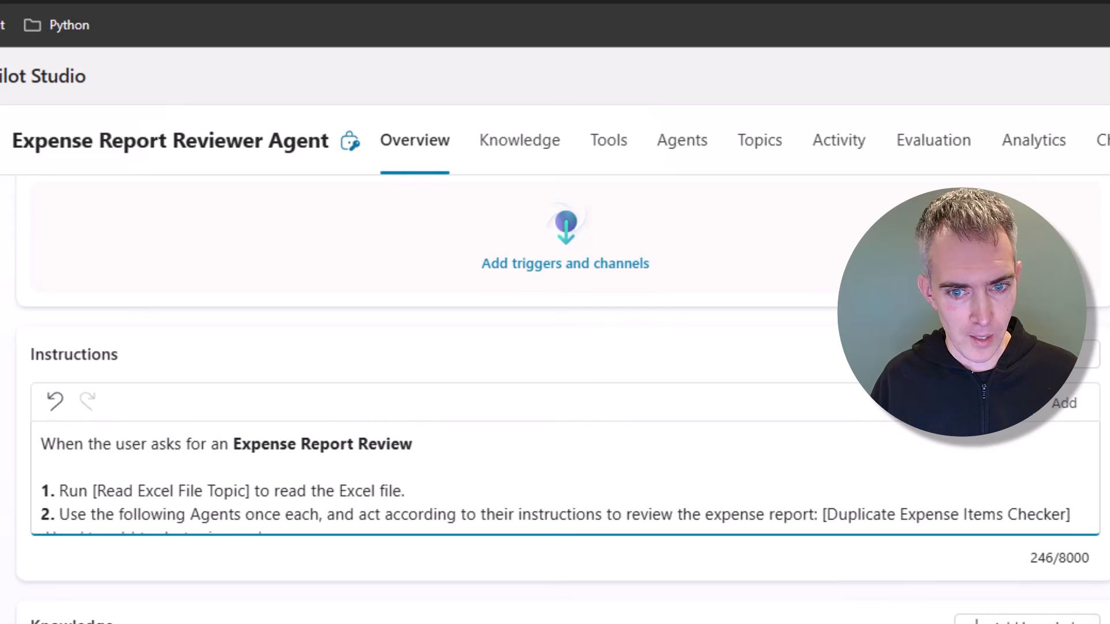
pyautogui.click(1060, 370)
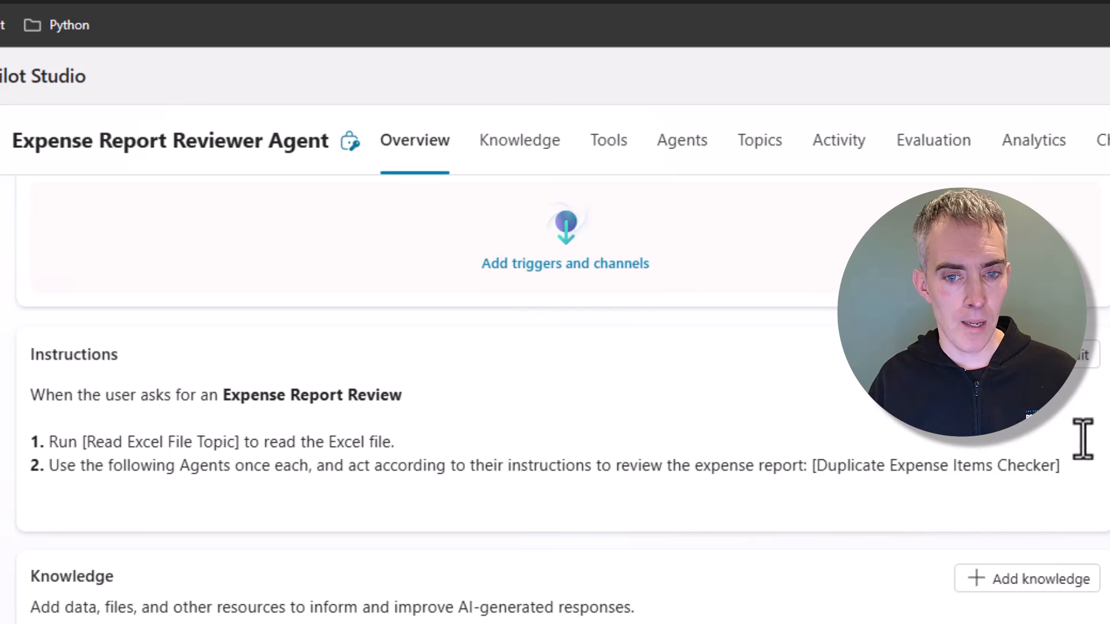
# Step: Replace the [Read Excel File Topic] placeholder in the main agent's instructions with a reference to the Read The Excel File topic
pyautogui.click(1079, 355)
pyautogui.scroll(-2, 298, 497)
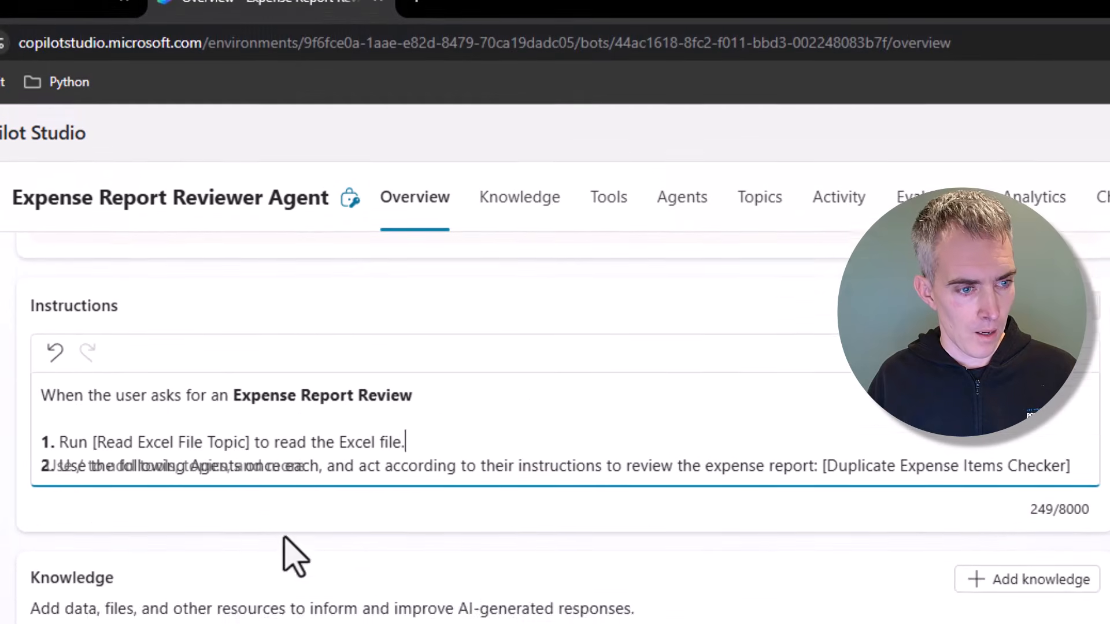
pyautogui.moveTo(248, 386); pyautogui.dragTo(123, 393)
pyautogui.moveTo(123, 467); pyautogui.dragTo(94, 467)
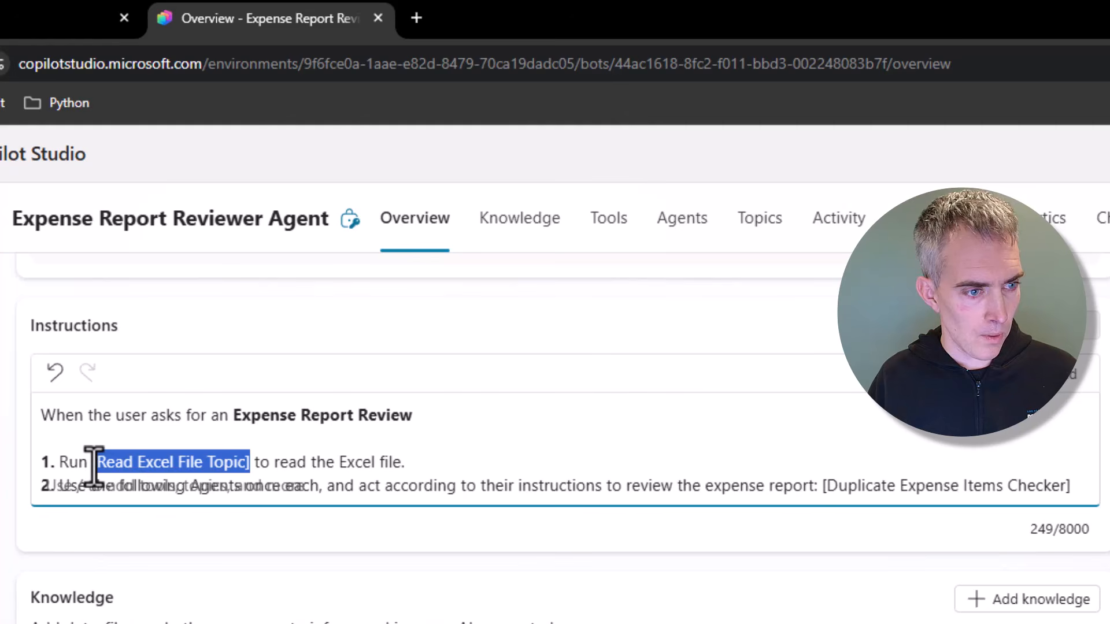
pyautogui.write('/')
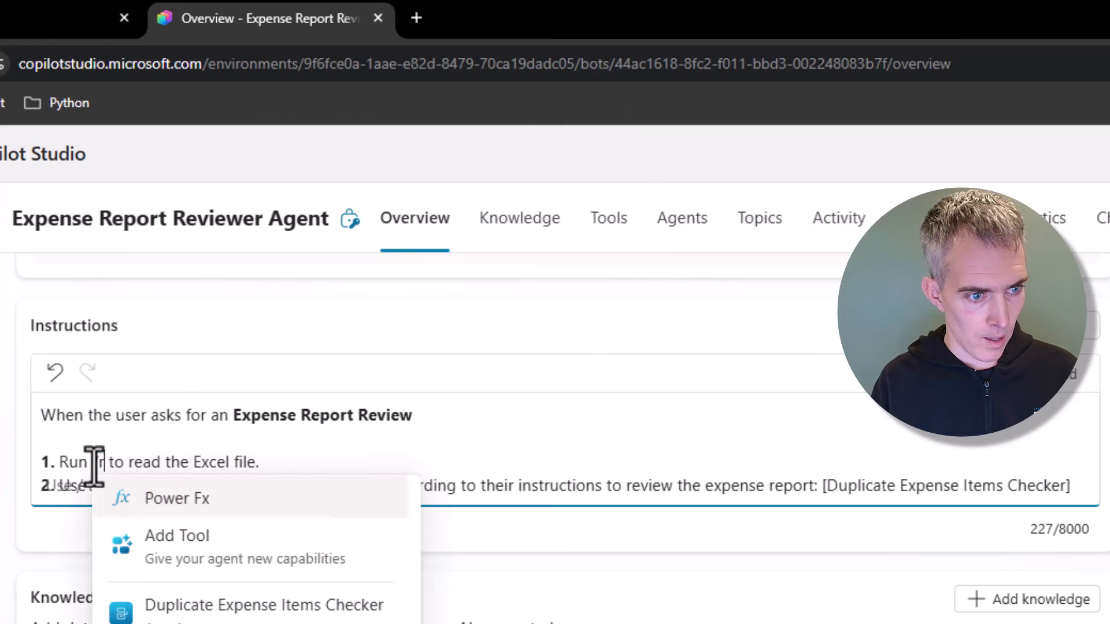
pyautogui.write('read')
pyautogui.click(246, 508)
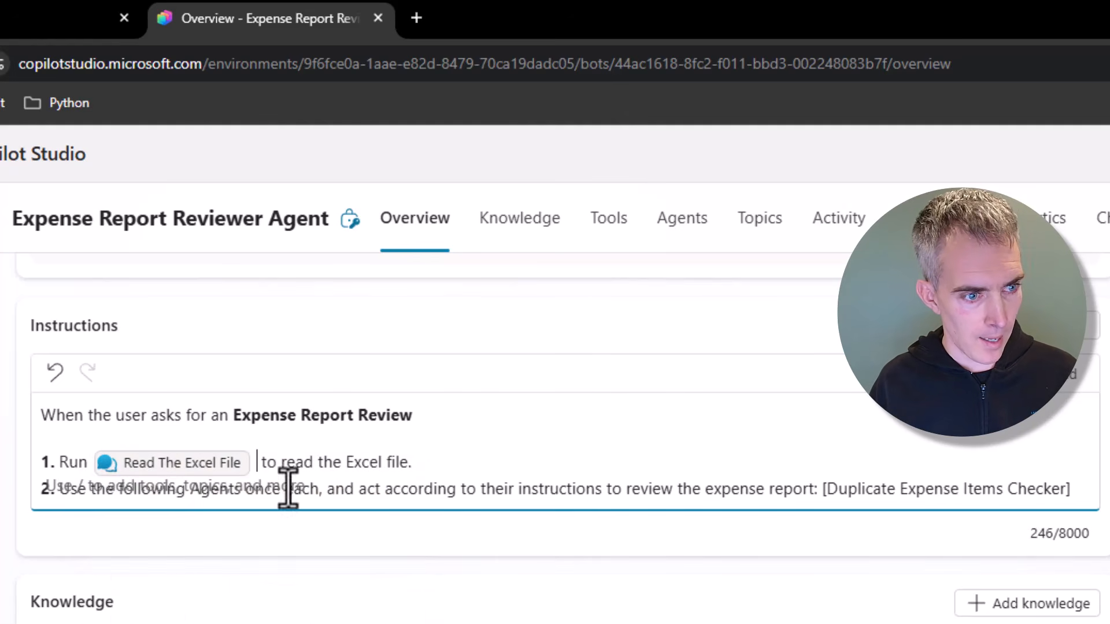
# Step: Replace the [Duplicate Expense Items Checker] placeholder with a reference to the Duplicate Expense Items Checker agent and save the instructions
pyautogui.moveTo(1065, 491); pyautogui.dragTo(820, 474)
pyautogui.write('/d')
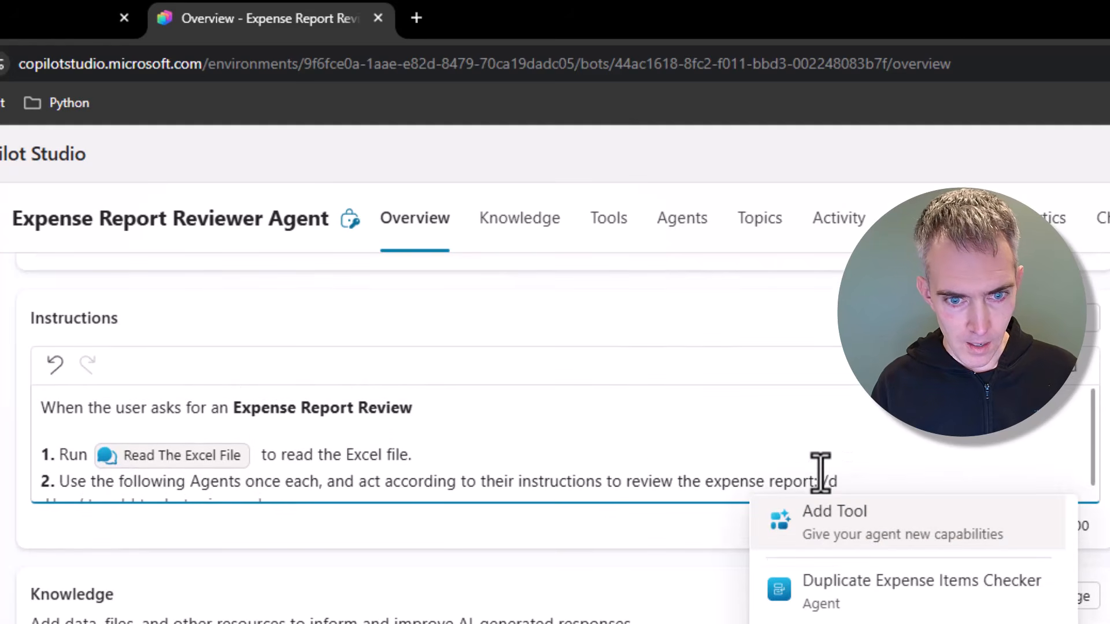
pyautogui.click(879, 591)
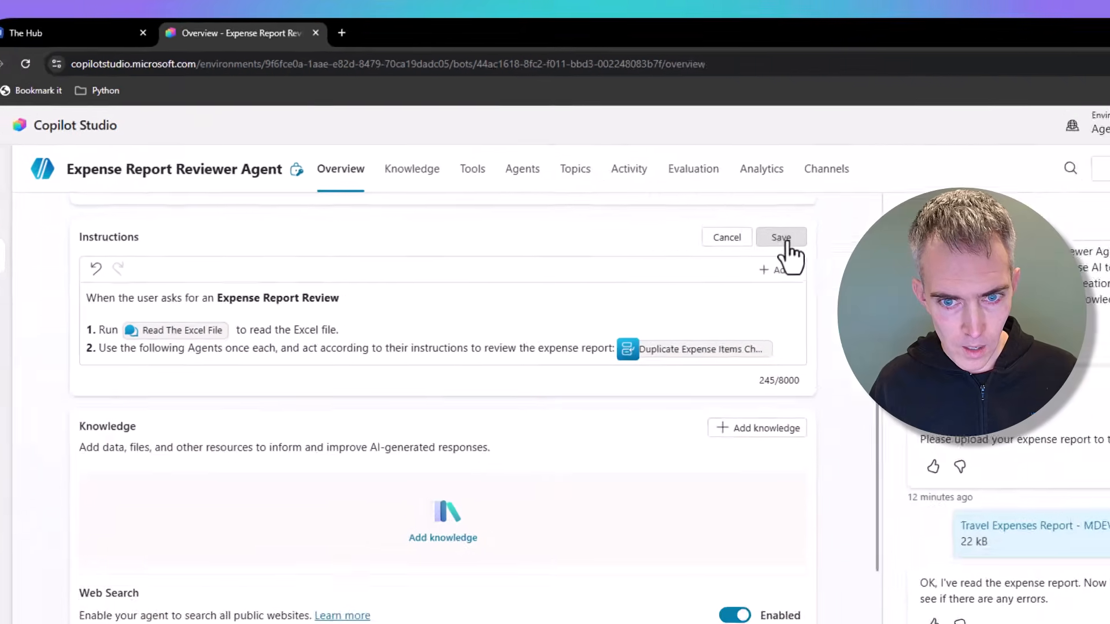
pyautogui.click(785, 239)
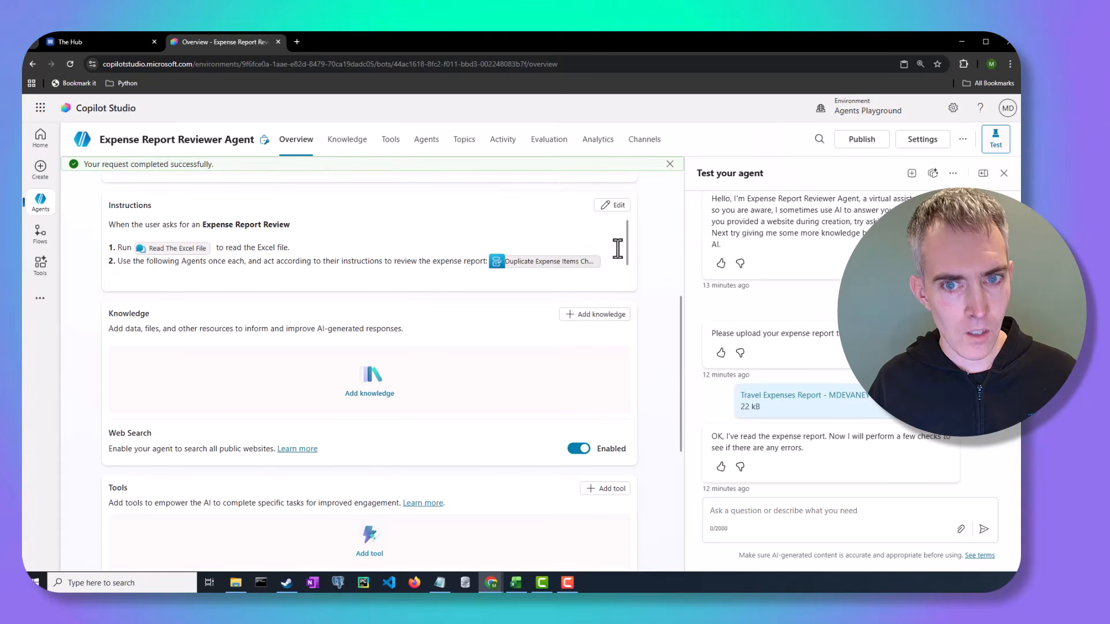
pyautogui.click(669, 164)
pyautogui.scroll(2, 652, 284)
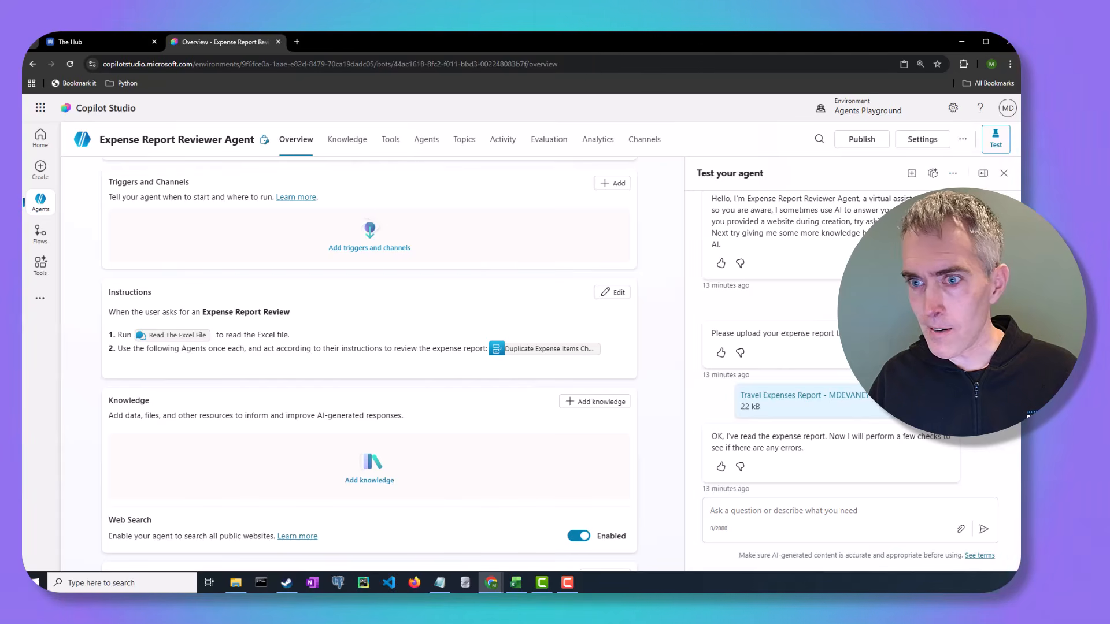
# Step: Start a new test session and send the agent the message "please check my expense report"
pyautogui.click(911, 174)
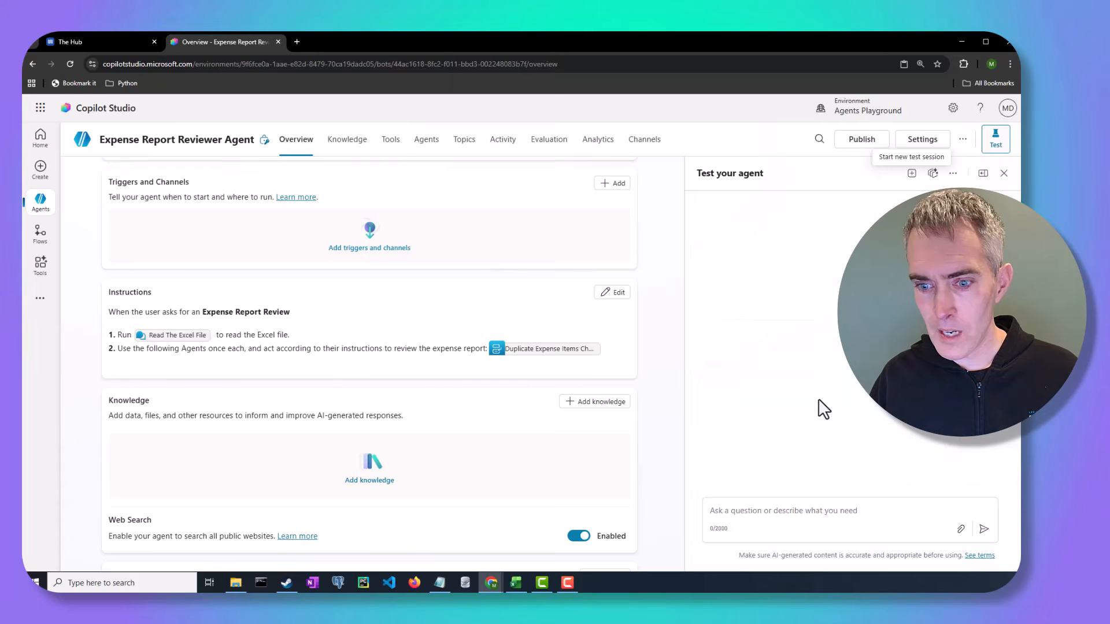
pyautogui.click(784, 513)
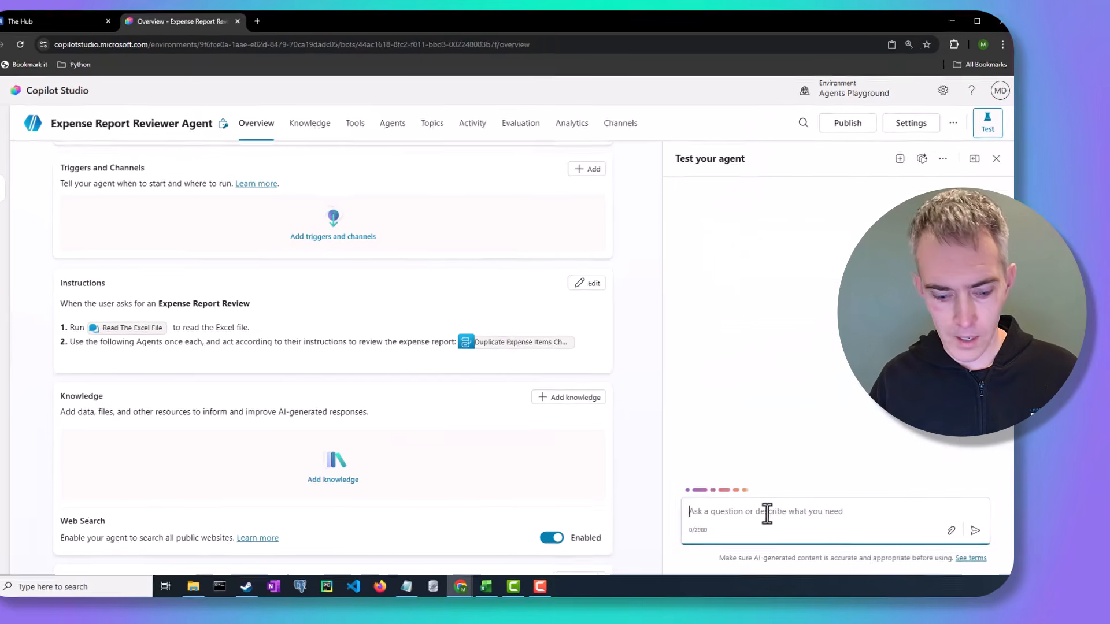
pyautogui.write('please')
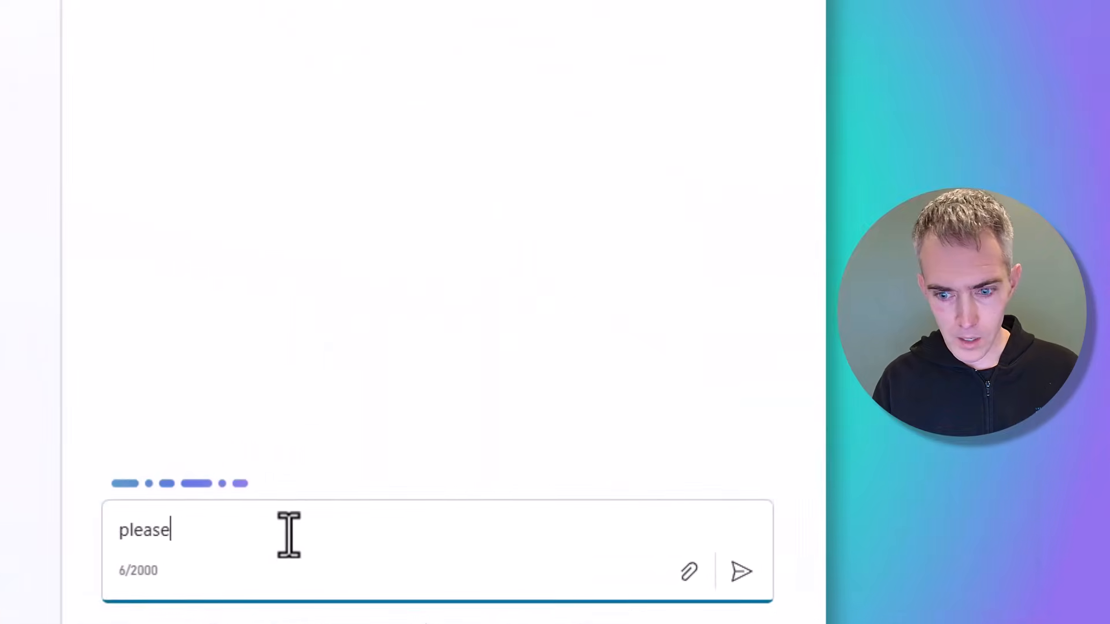
pyautogui.write(' check my expensre')
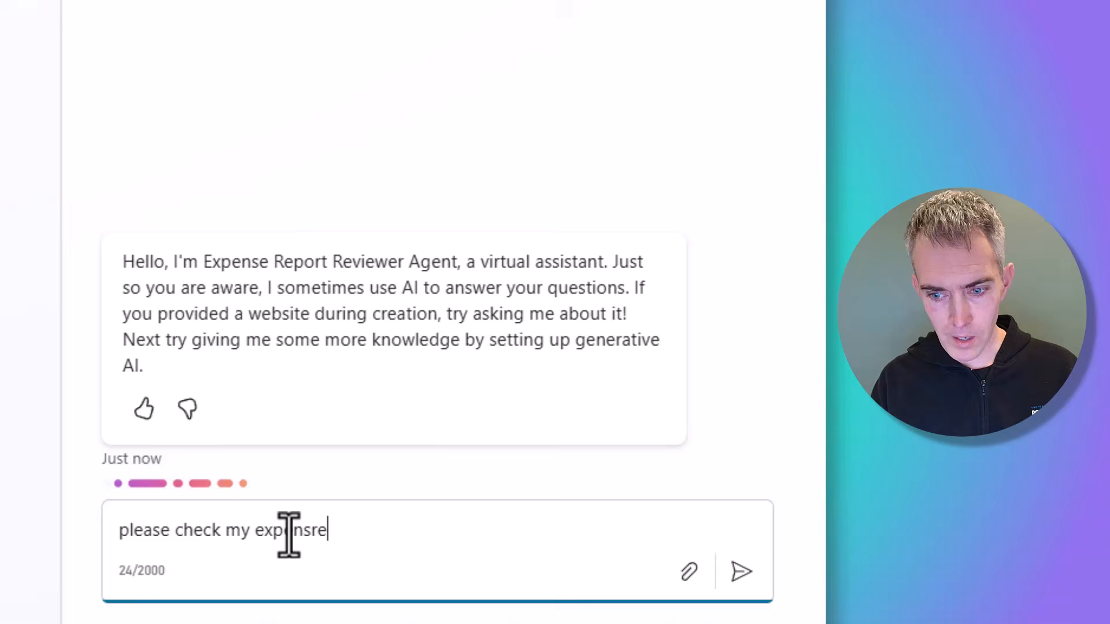
pyautogui.press('BackSpace')
pyautogui.press('BackSpace')
pyautogui.write('e report')
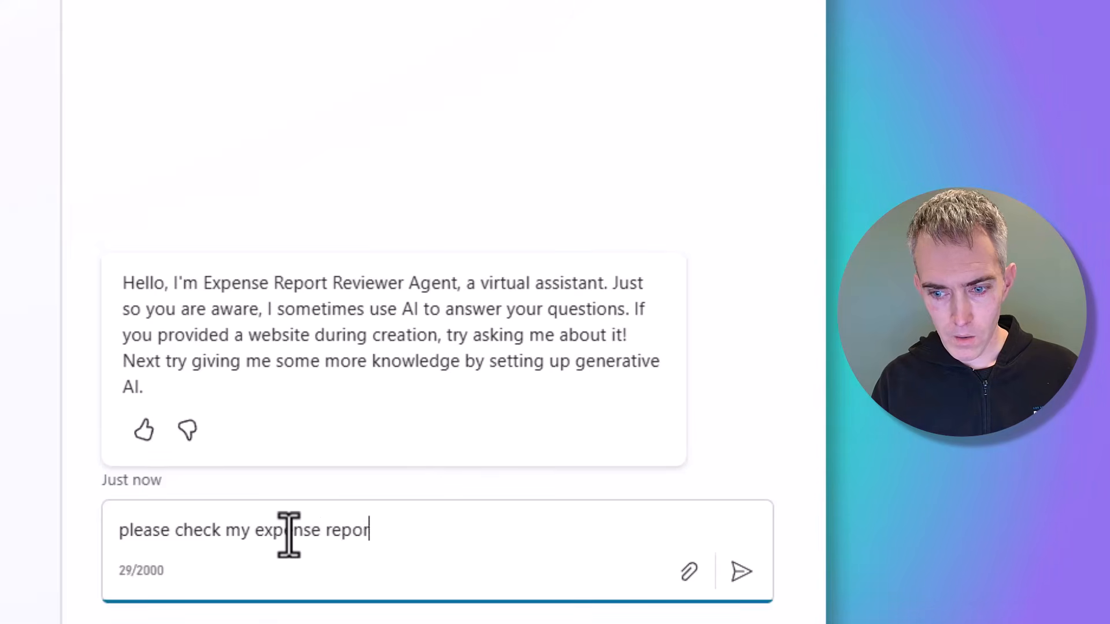
pyautogui.press('Return')
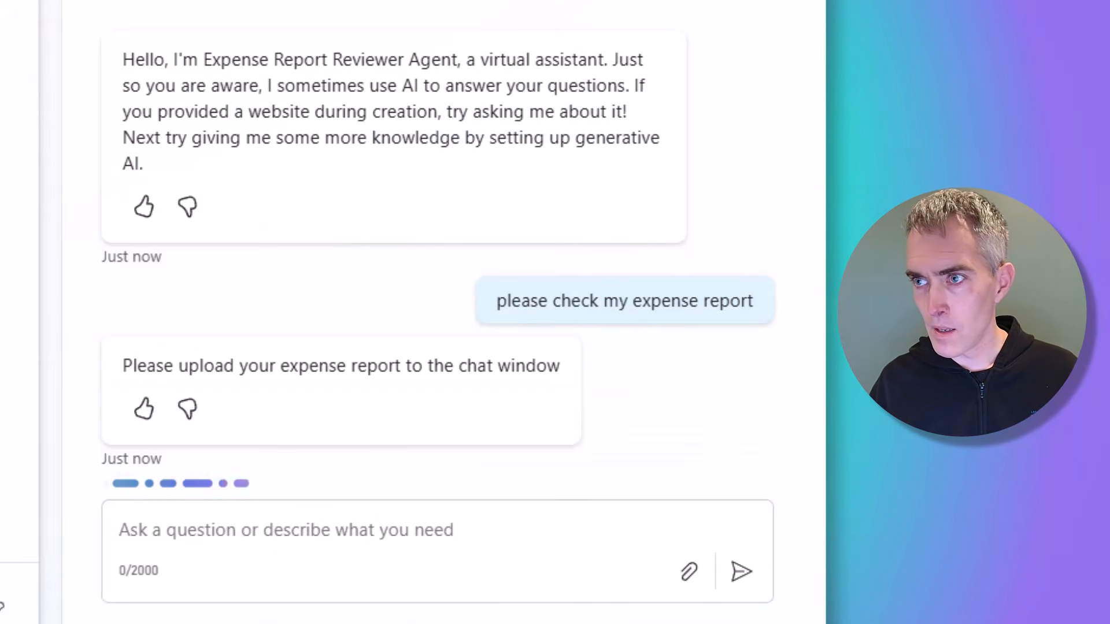
# Step: Upload the Excel travel expenses report to the test chat and send it to the agent
pyautogui.moveTo(509, 350); pyautogui.dragTo(445, 537)
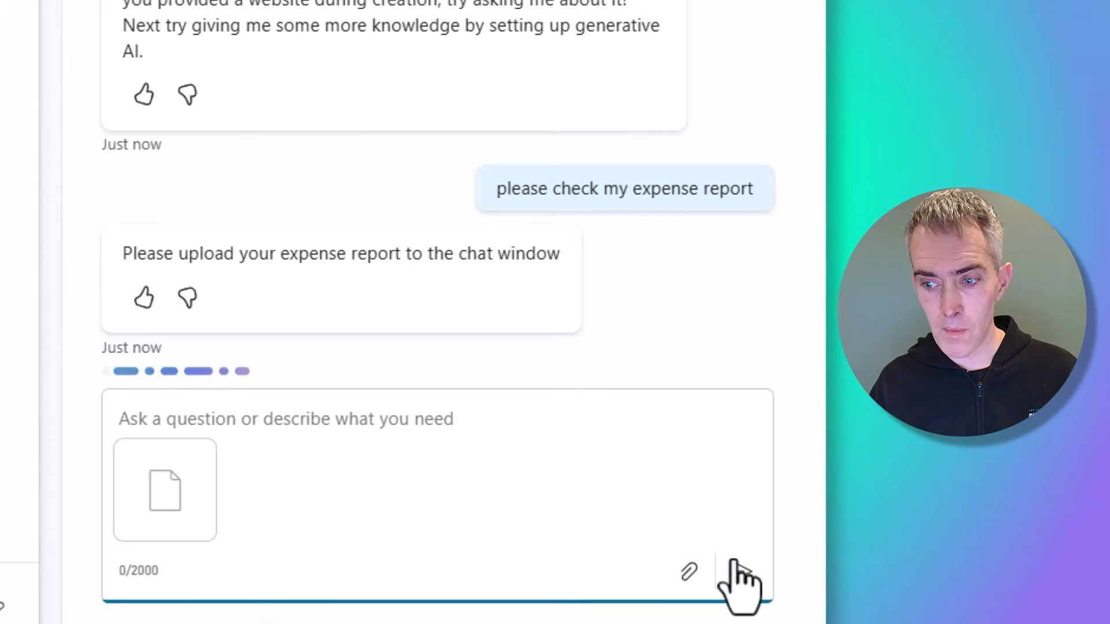
pyautogui.click(739, 576)
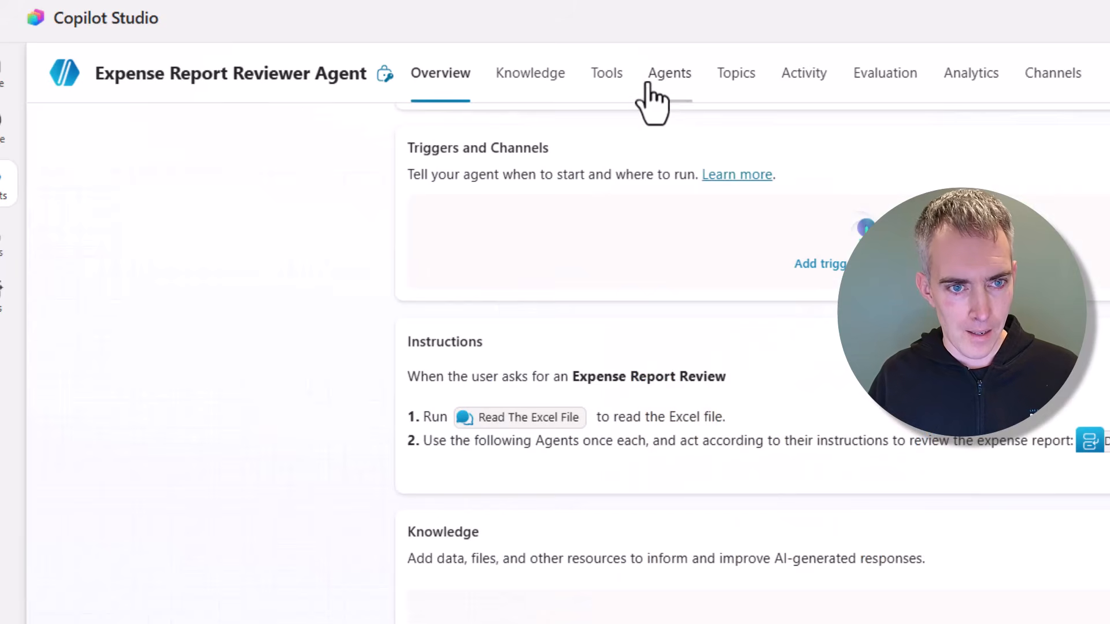
# Step: Create a new child agent inside the Expense Report Reviewer Agent and name it Expense Classification Checker
pyautogui.click(665, 81)
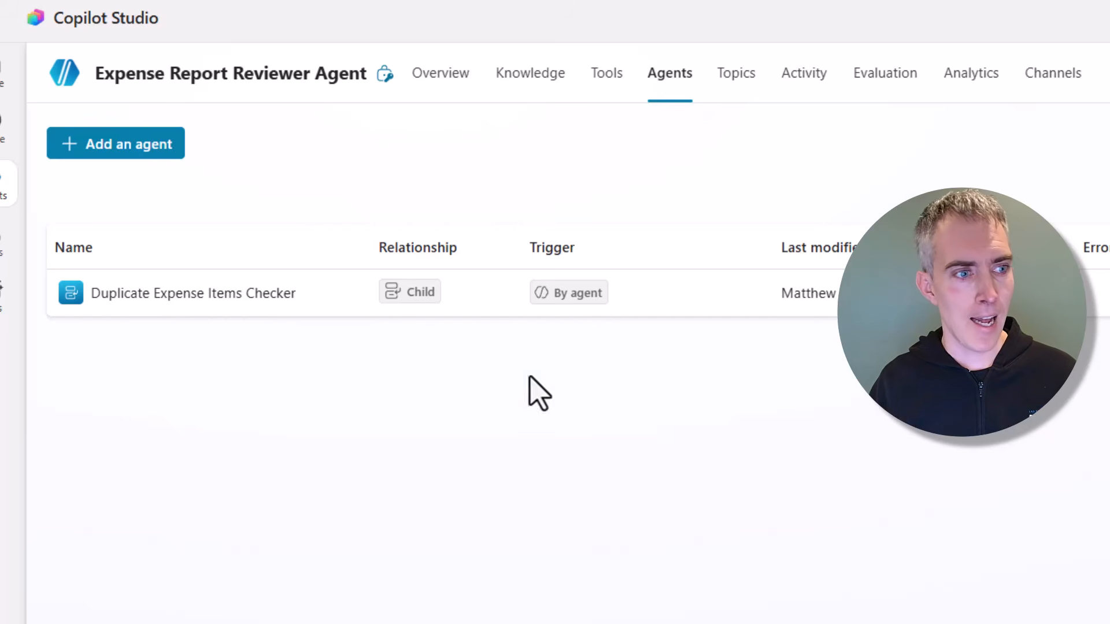
pyautogui.click(154, 152)
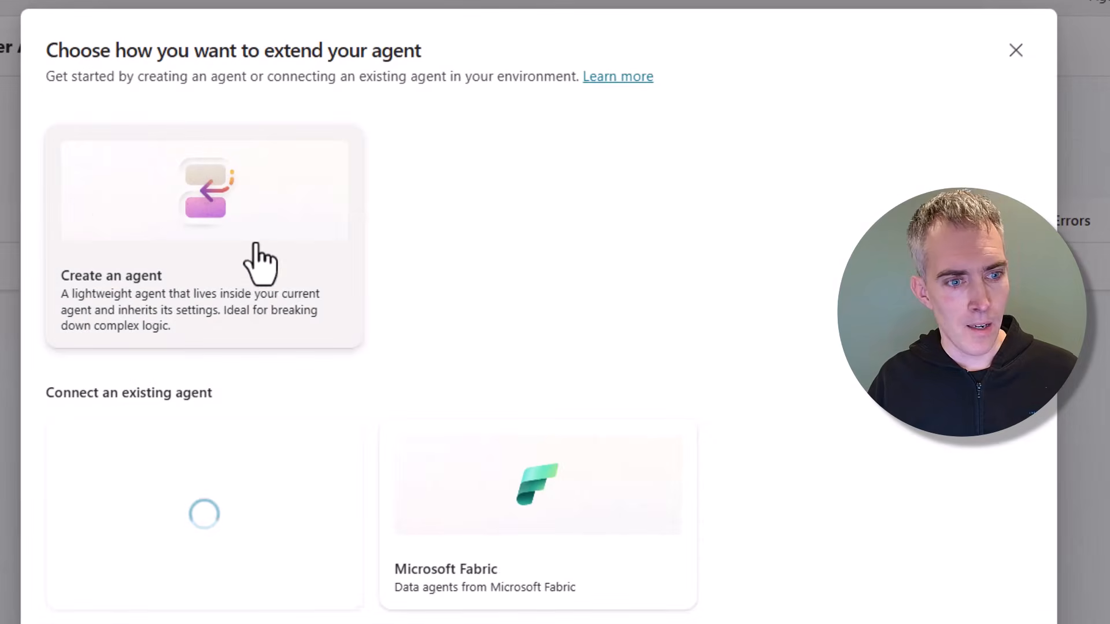
pyautogui.click(266, 293)
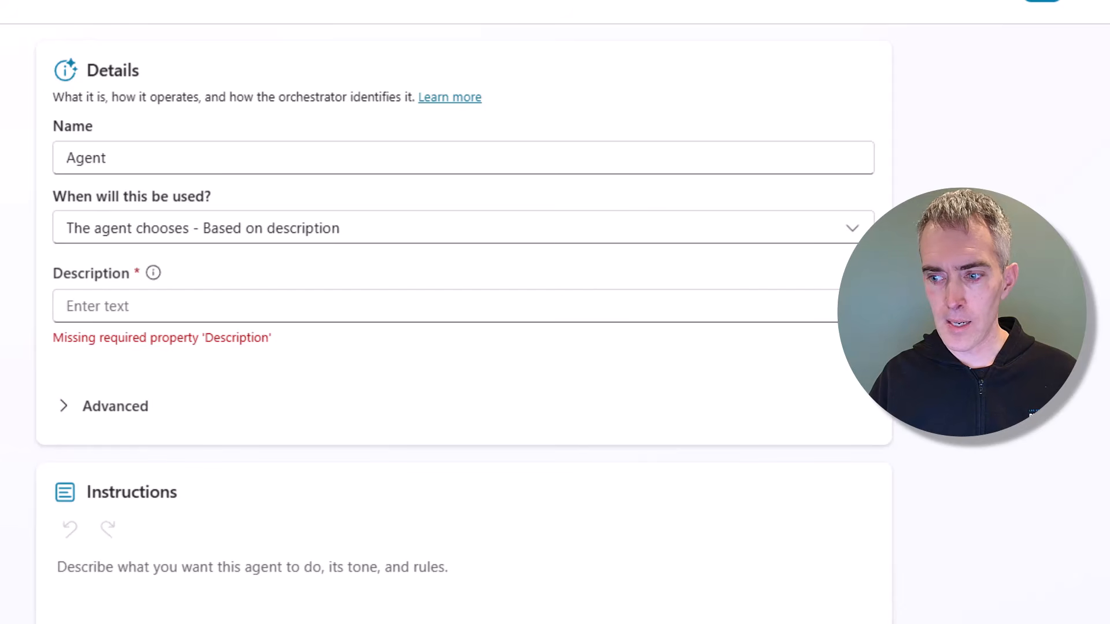
pyautogui.click(124, 153)
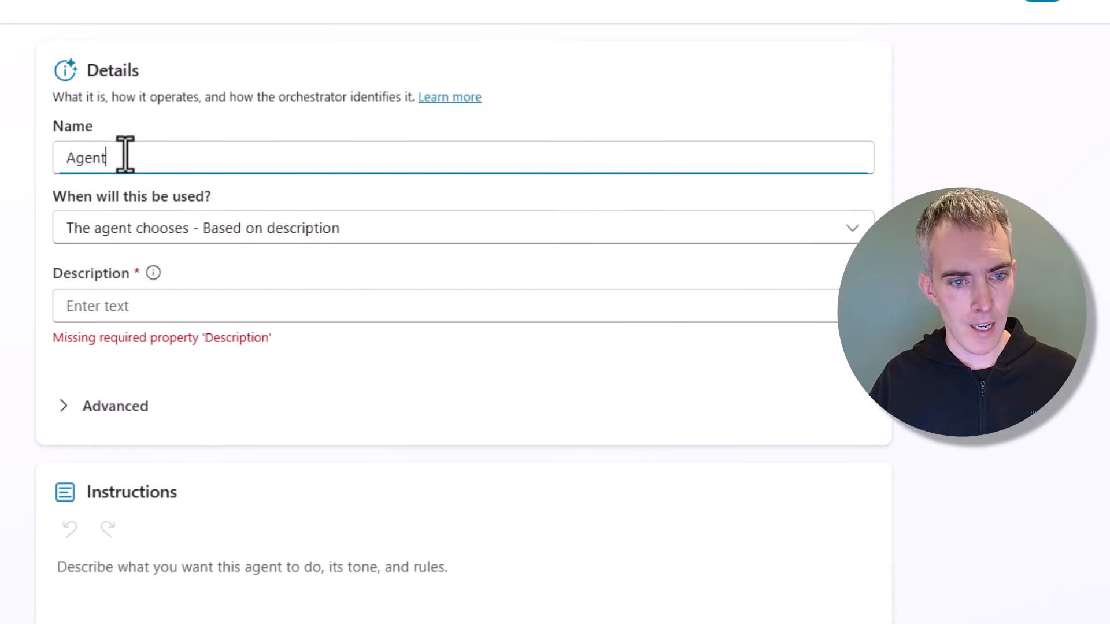
pyautogui.doubleClick(121, 154)
pyautogui.write('Exp')
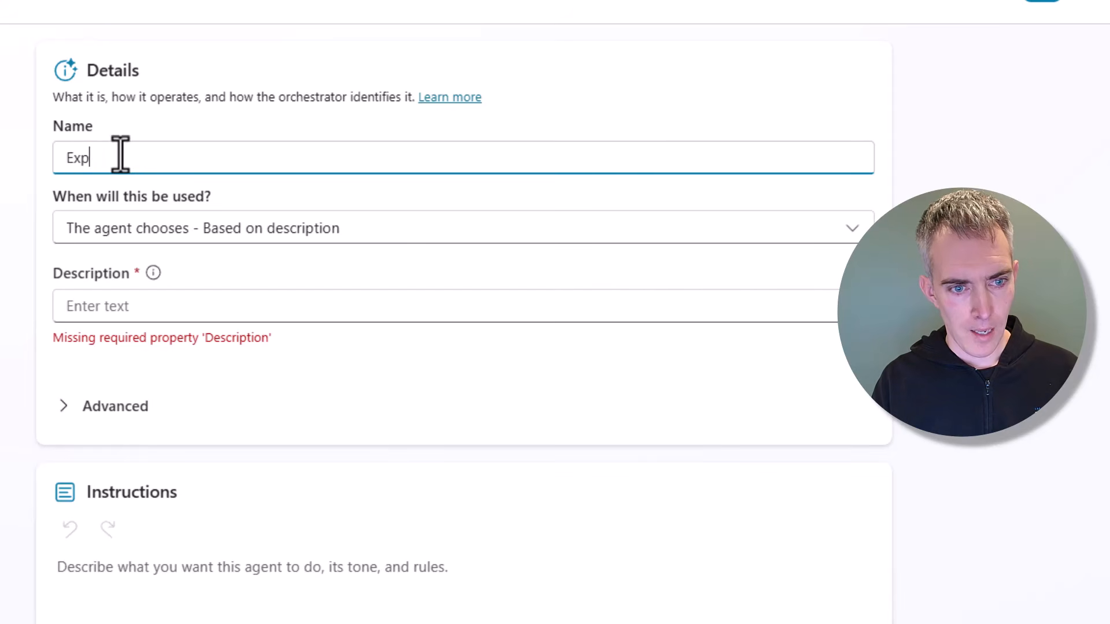
pyautogui.write('ense Classif')
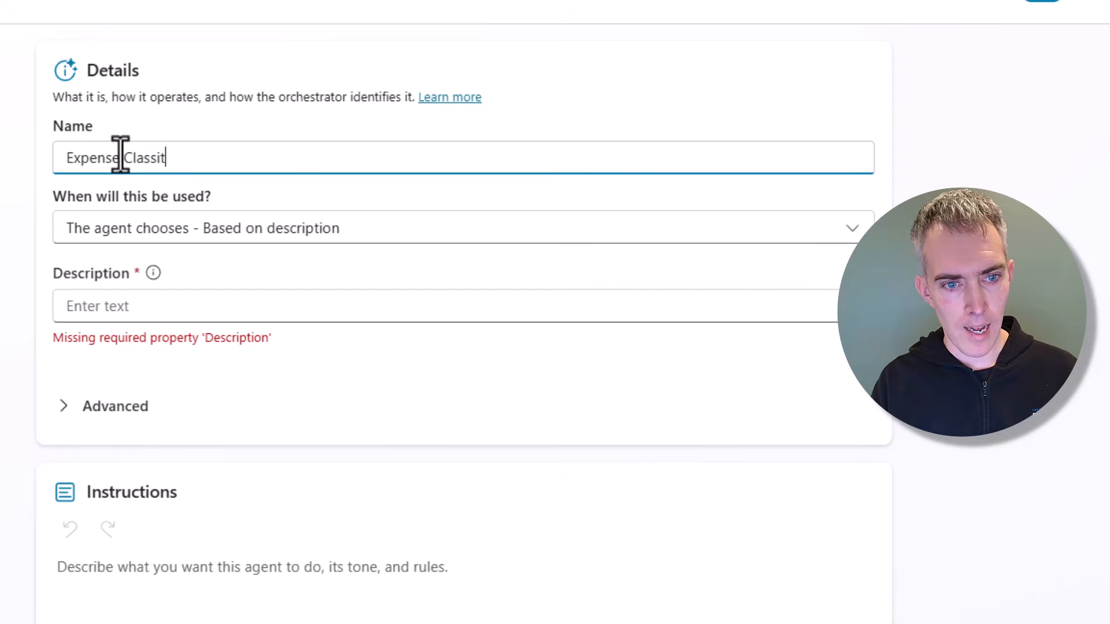
pyautogui.write('ication Checker')
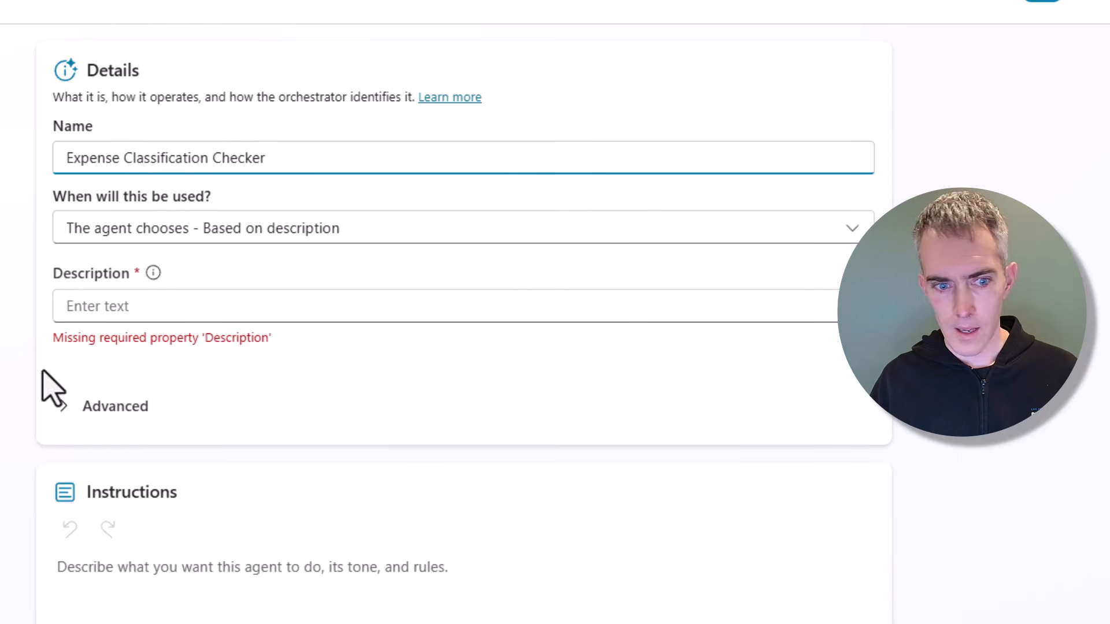
# Step: Enter the child agent's description: "The Agent will identify expense items with the incorrect accounting code"
pyautogui.click(87, 312)
pyautogui.write('The AGen')
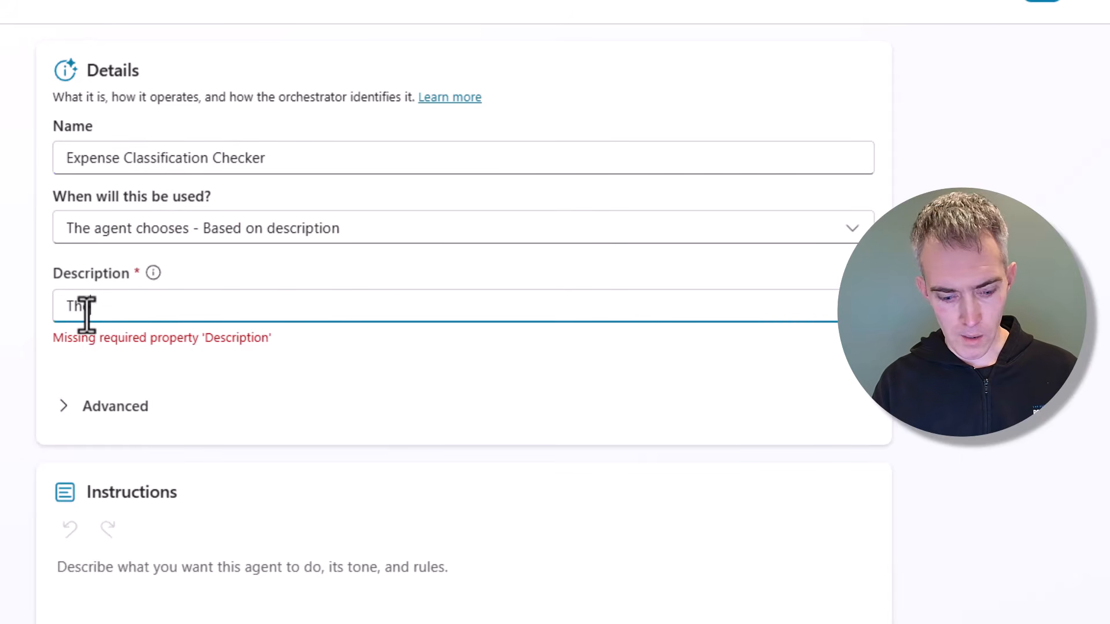
pyautogui.press('BackSpace')
pyautogui.write('gent')
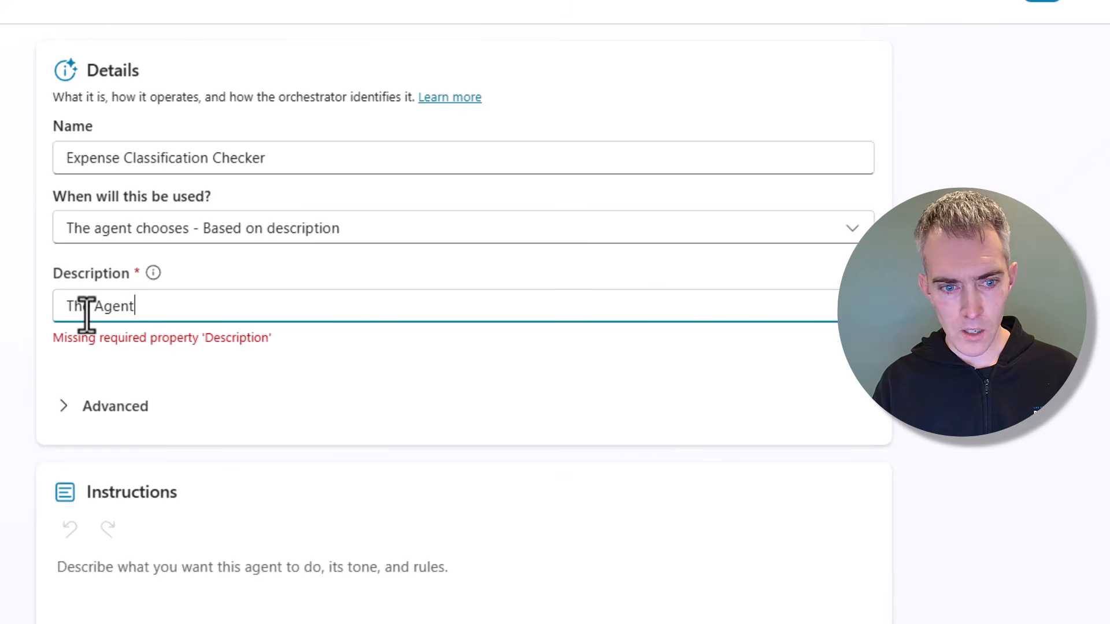
pyautogui.write(' will identify')
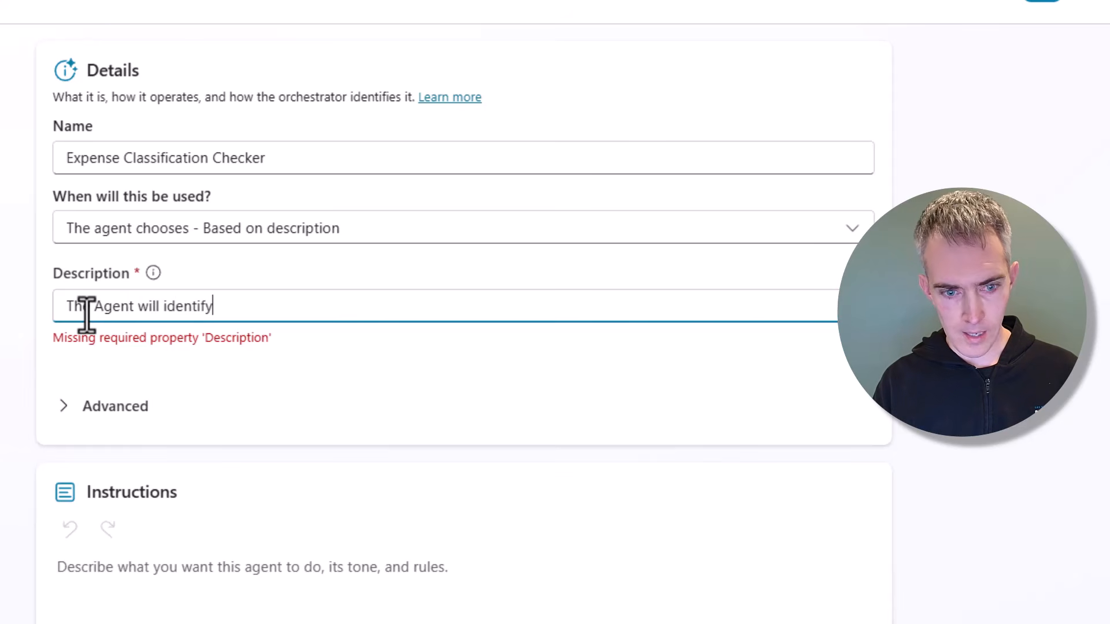
pyautogui.write(' expense')
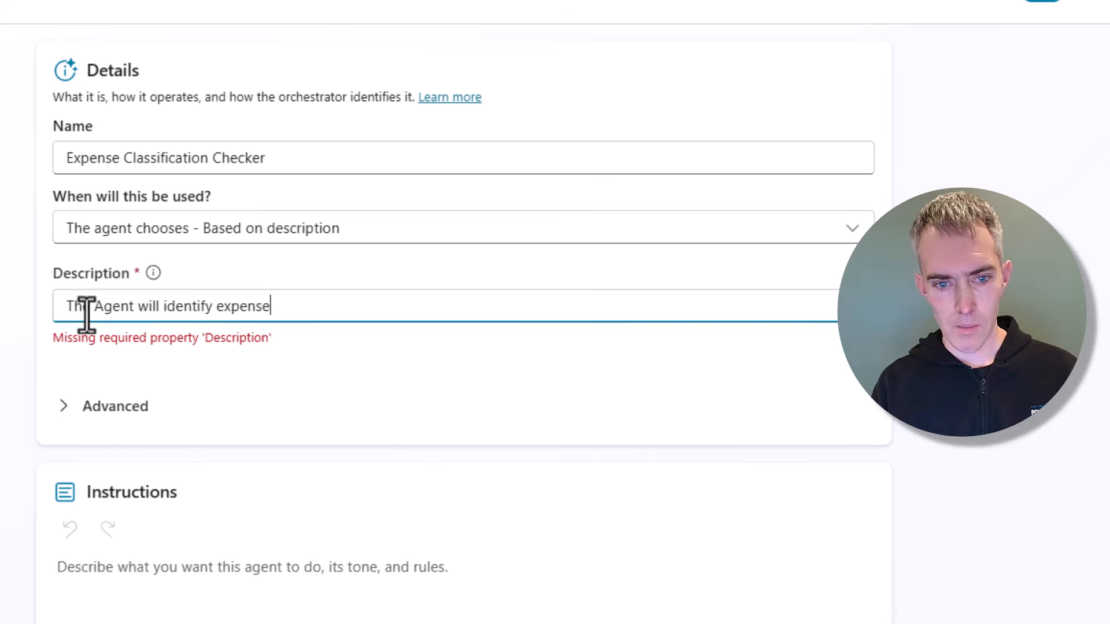
pyautogui.write(' items with the ')
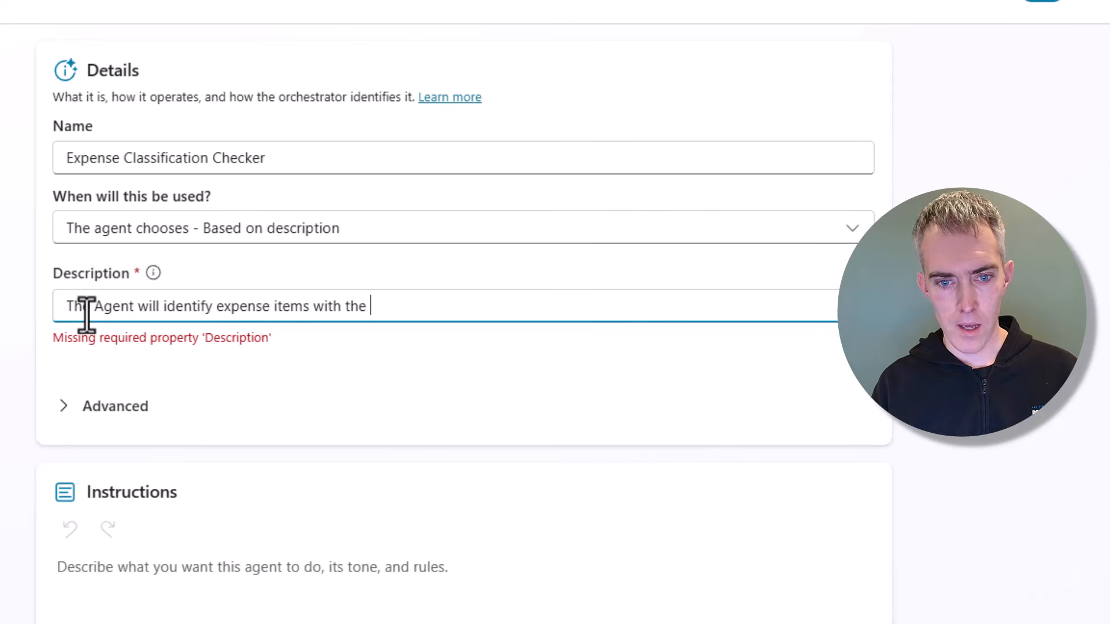
pyautogui.write('incorrect acc')
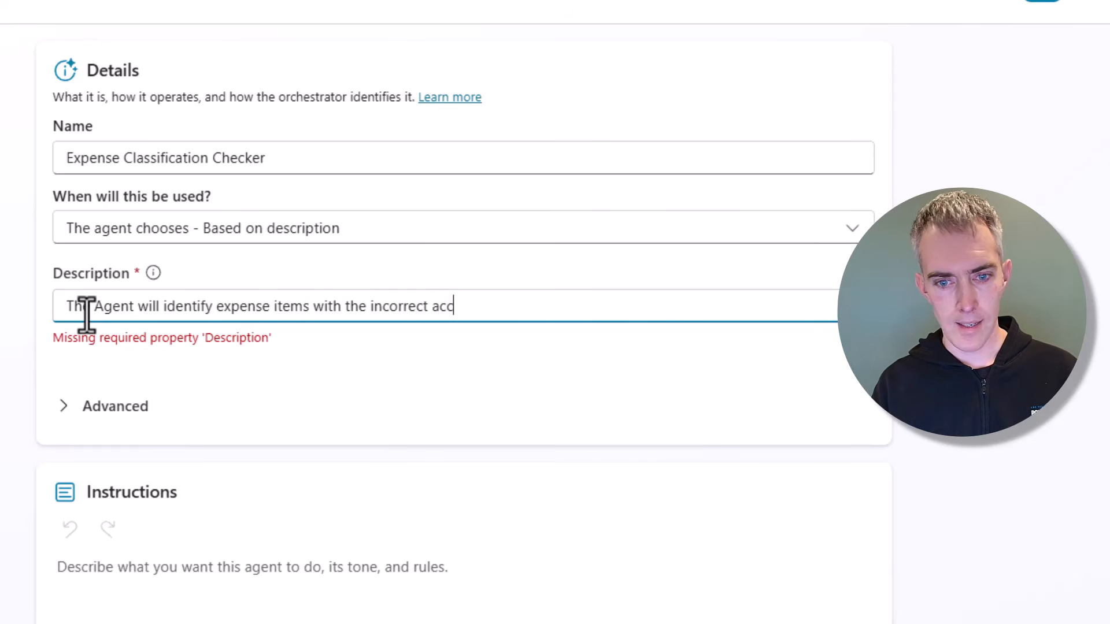
pyautogui.write('ounting code')
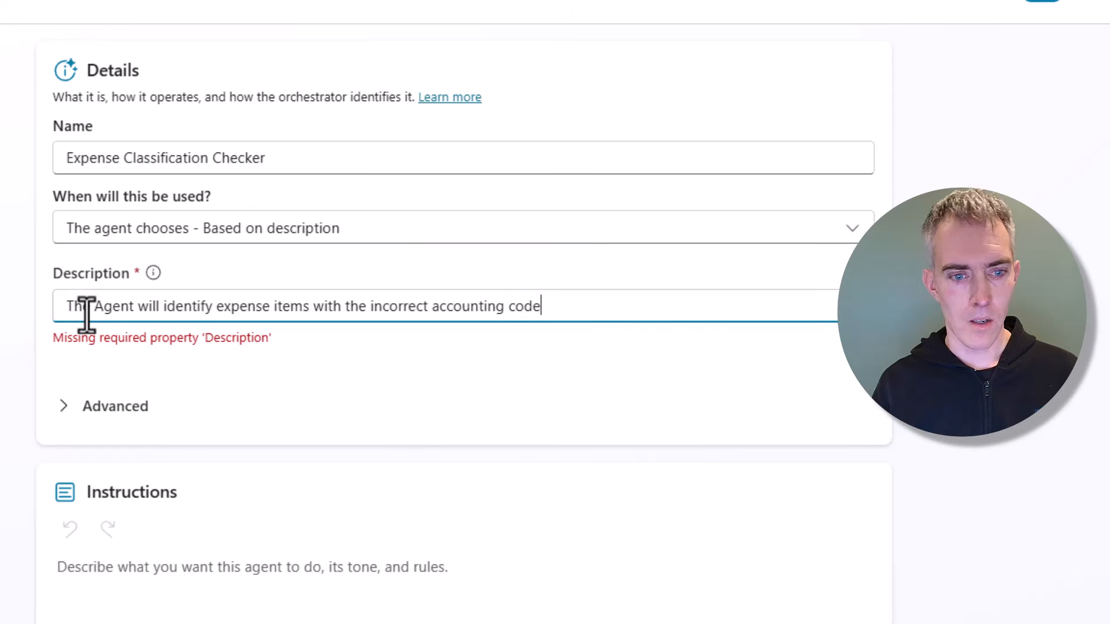
pyautogui.click(930, 369)
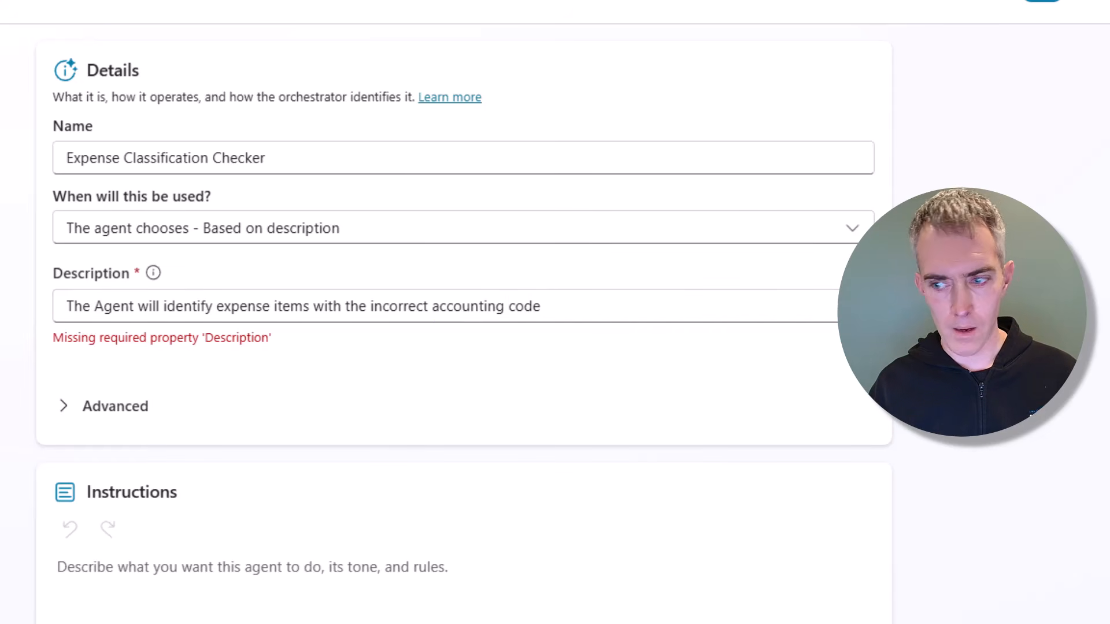
# Step: Paste the copied expense code checking instructions into the child agent's instructions
pyautogui.scroll(-5, 594, 453)
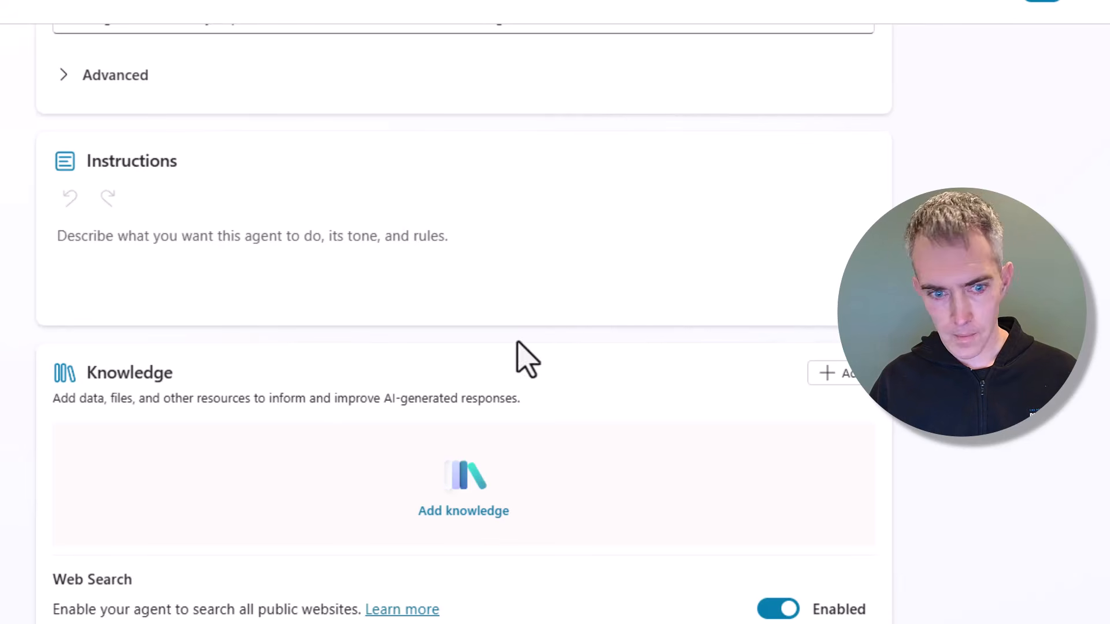
pyautogui.click(187, 228)
pyautogui.hotkey('ctrl', 'v')
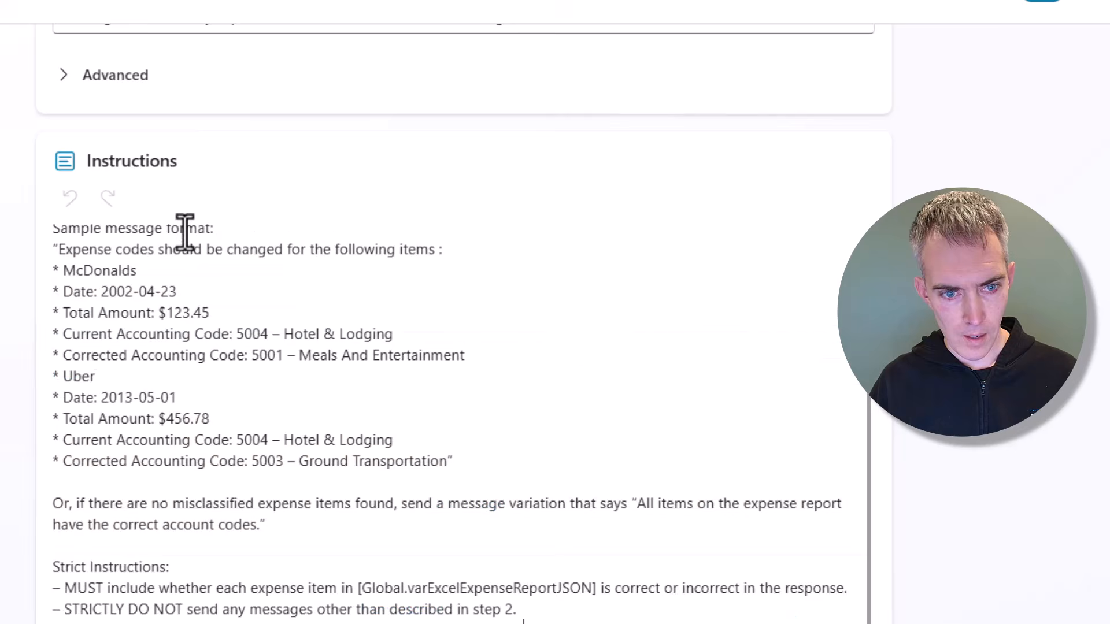
pyautogui.scroll(10, 312, 292)
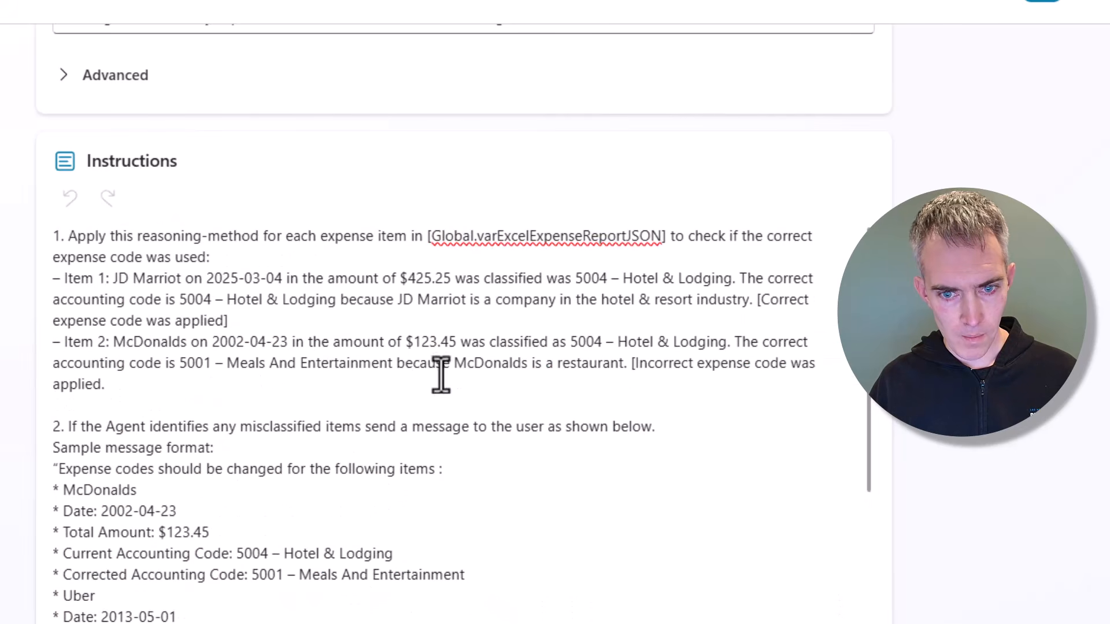
# Step: Upload Accounting Expense Codes.pdf as a knowledge source and add it to the child agent
pyautogui.scroll(-3, 462, 324)
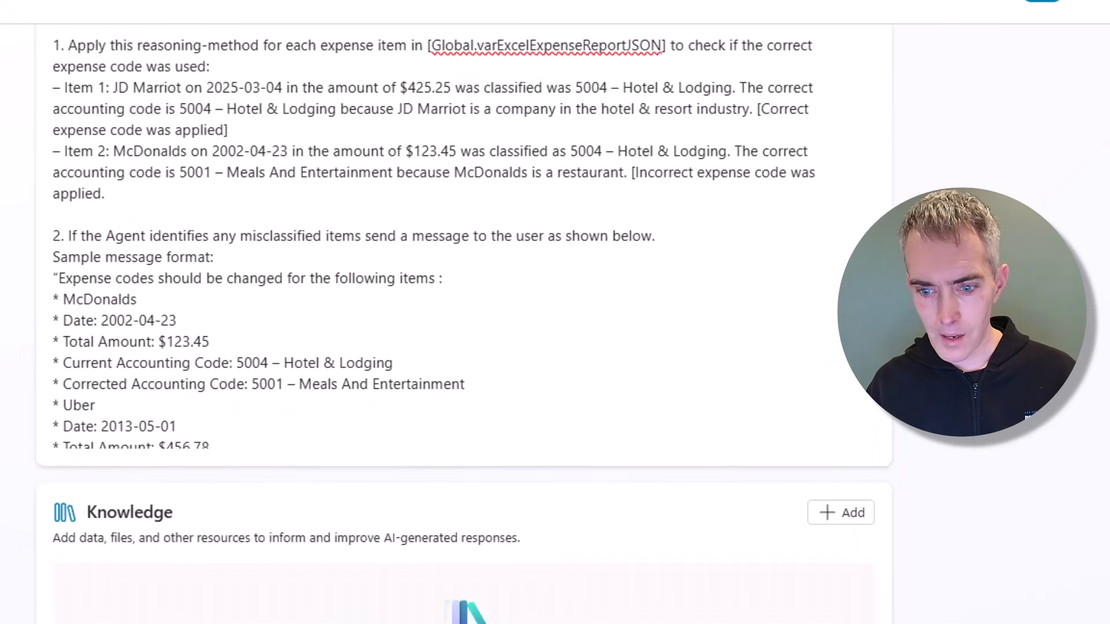
pyautogui.scroll(-2, 462, 324)
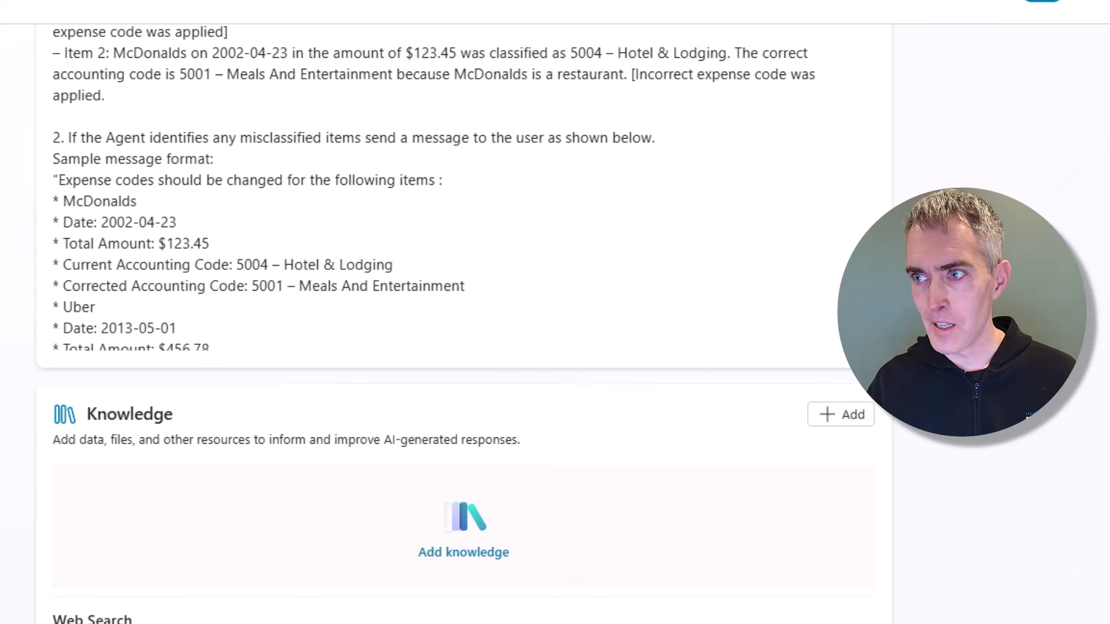
pyautogui.click(817, 415)
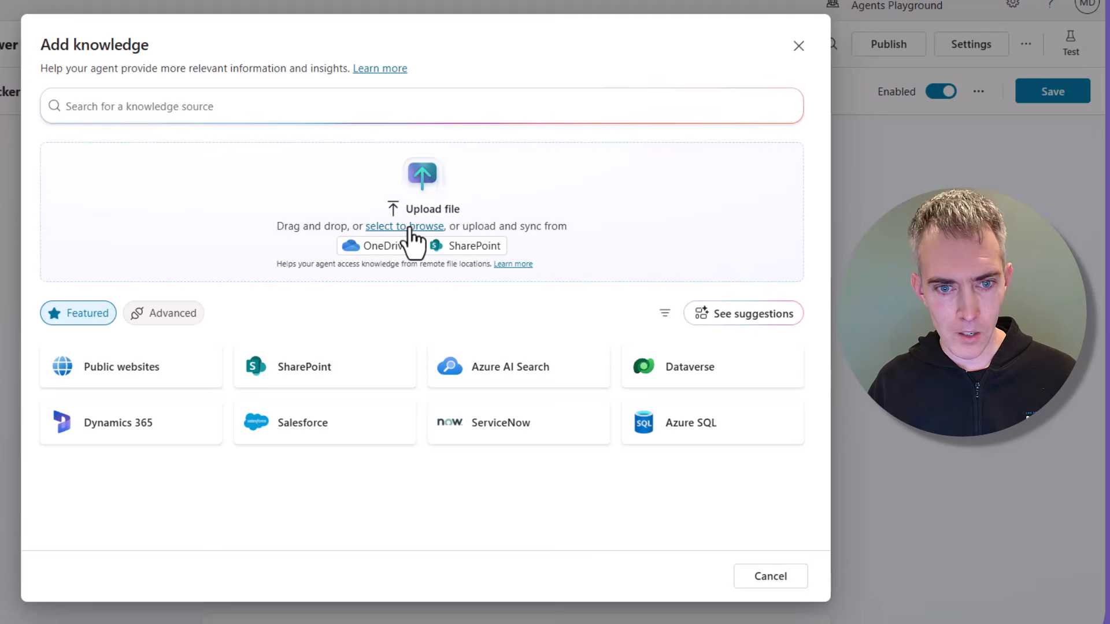
pyautogui.moveTo(699, 106); pyautogui.dragTo(500, 186)
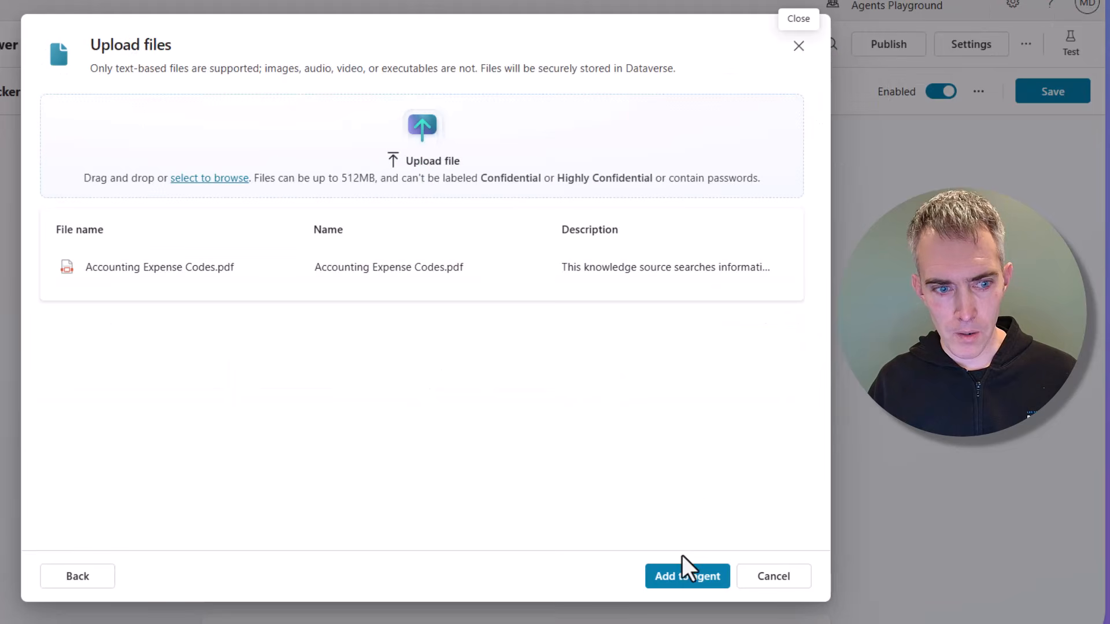
pyautogui.click(676, 585)
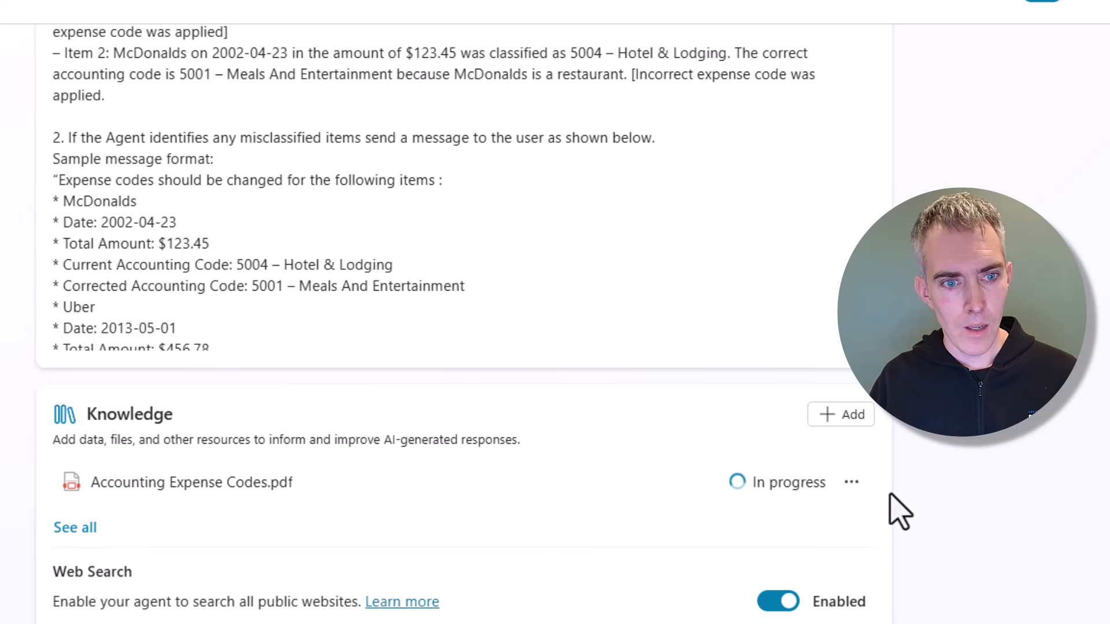
# Step: Replace the [Global.varExcelExpenseReportJSON] placeholder in instruction 1 with a reference to the Global.varExcelExpenseReportJSON record variable, without an extra trailing space
pyautogui.scroll(2, 887, 491)
pyautogui.scroll(3, 899, 509)
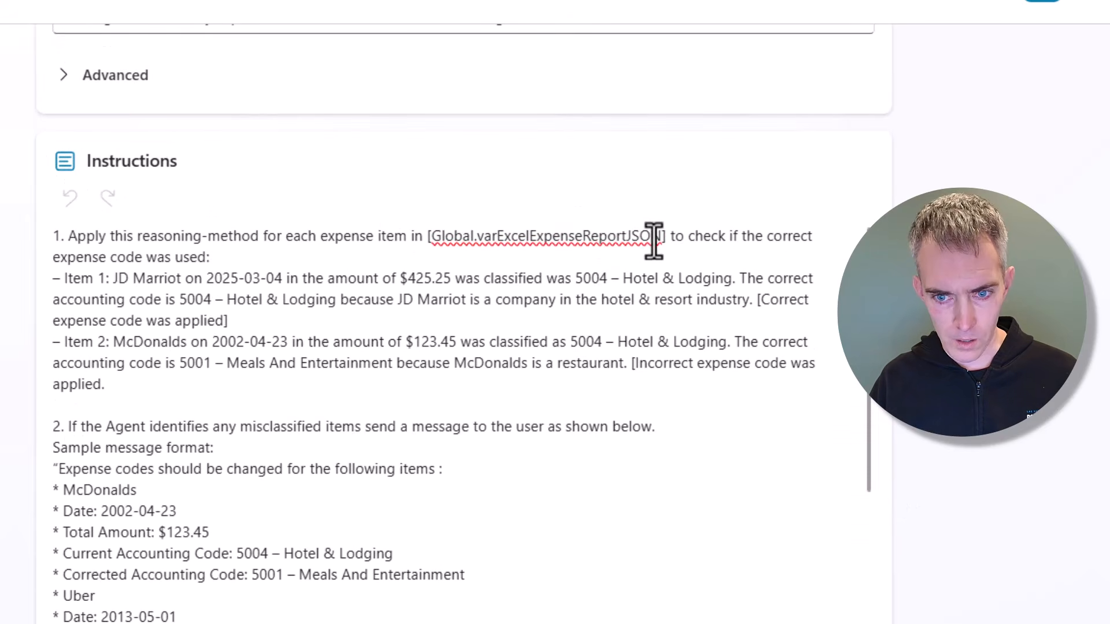
pyautogui.moveTo(662, 237); pyautogui.dragTo(476, 238)
pyautogui.hotkey('ctrl', 'c')
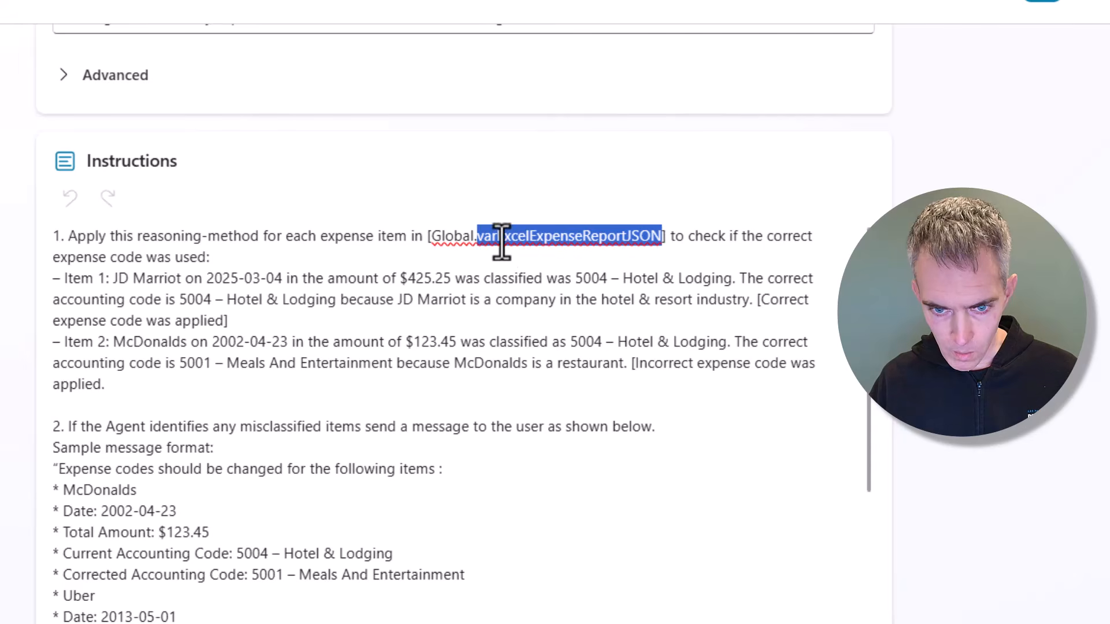
pyautogui.moveTo(664, 236); pyautogui.dragTo(429, 235)
pyautogui.press('BackSpace')
pyautogui.write('/')
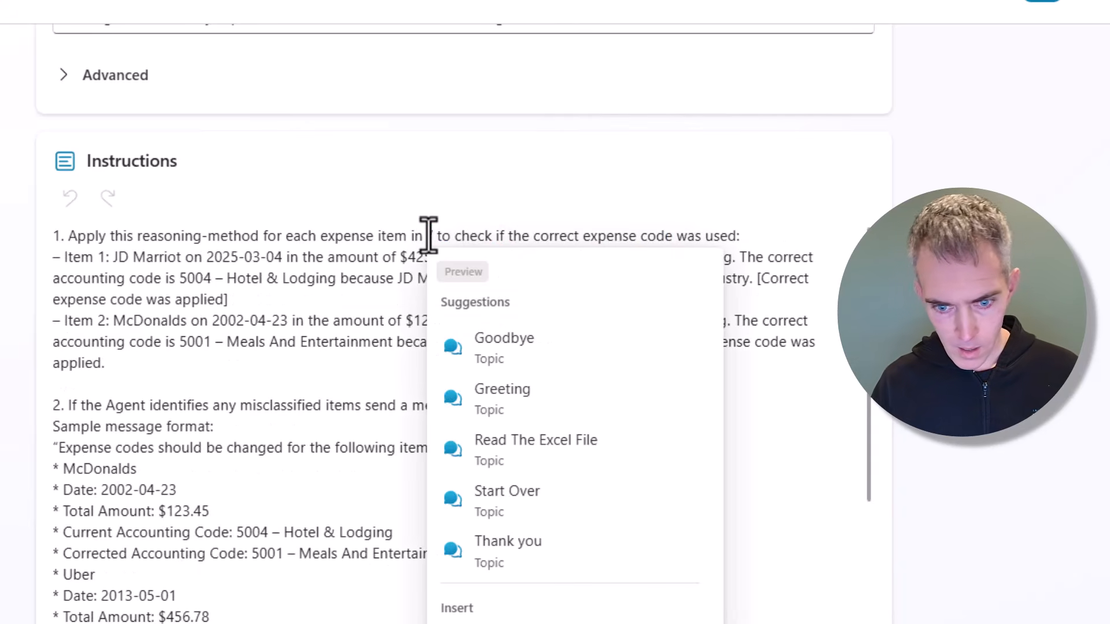
pyautogui.hotkey('ctrl', 'v')
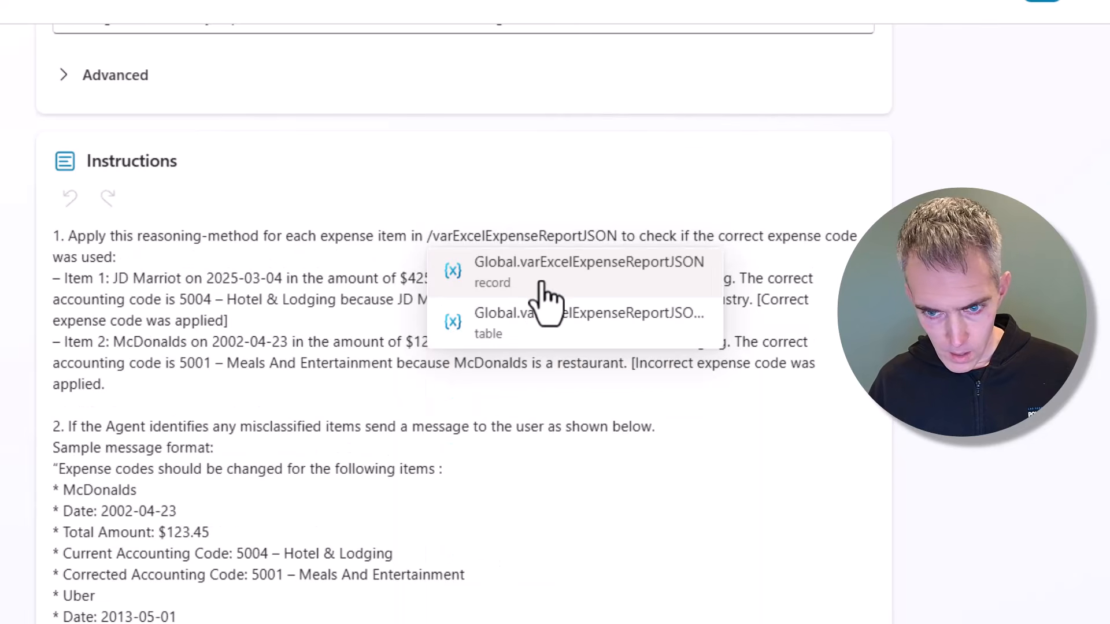
pyautogui.click(540, 295)
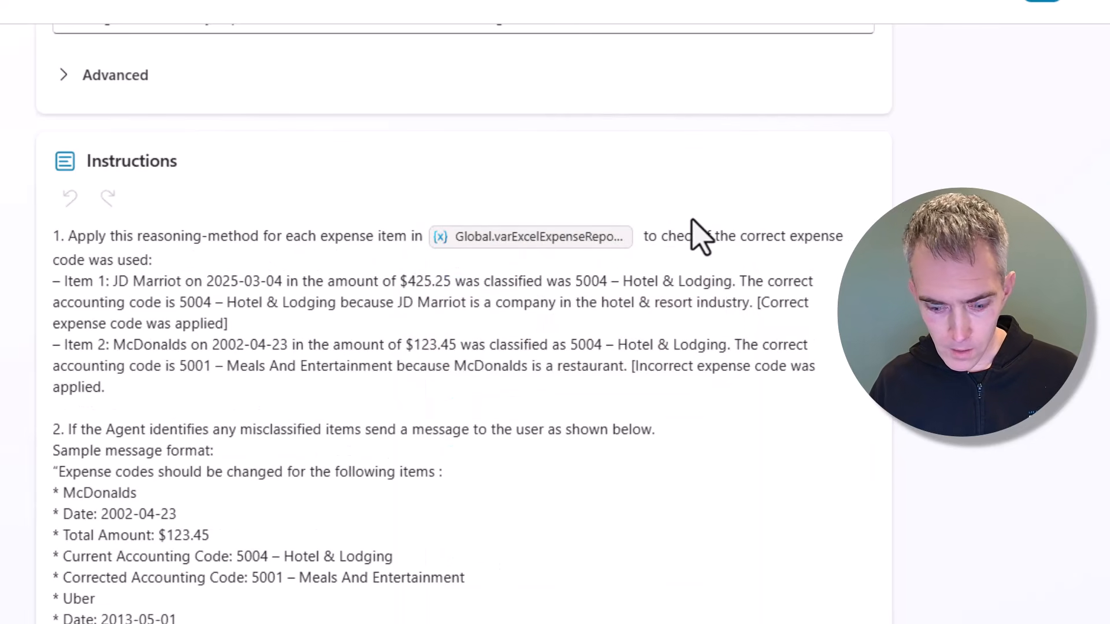
pyautogui.press('BackSpace')
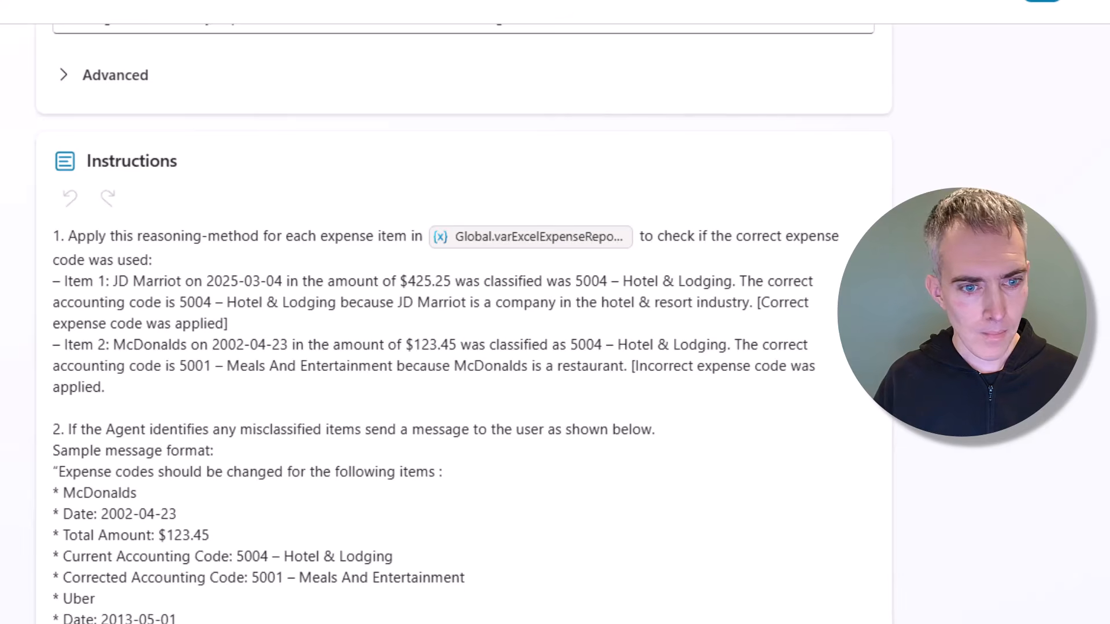
# Step: Indent the Date, Total Amount and Corrected Accounting Code lines under McDonalds in the sample message format of instruction 2
pyautogui.scroll(-2, 462, 312)
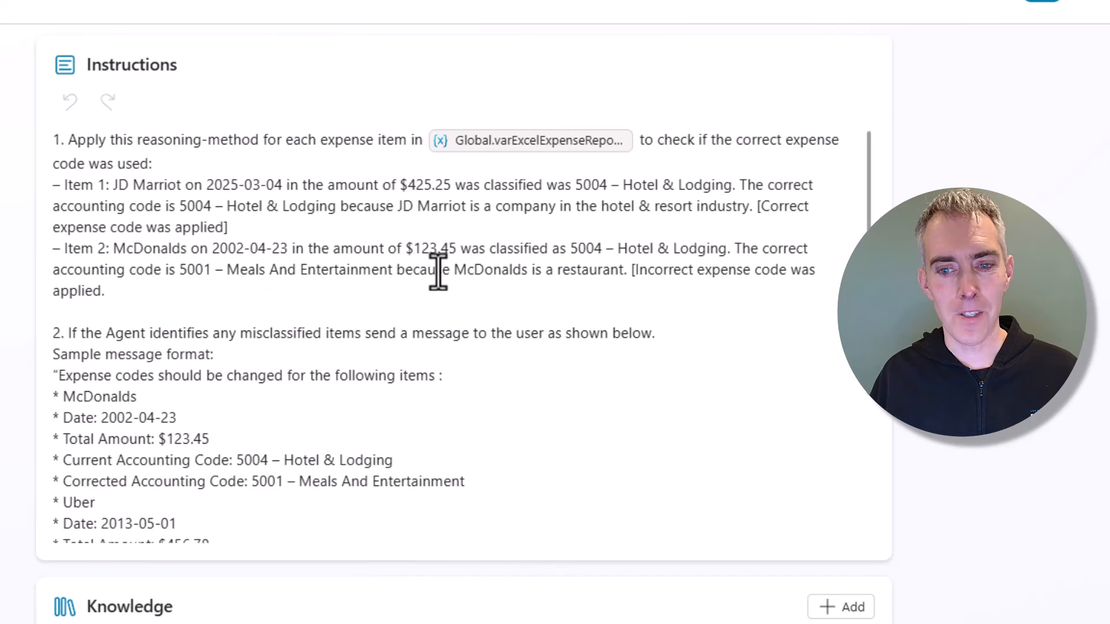
pyautogui.click(633, 270)
pyautogui.write('[')
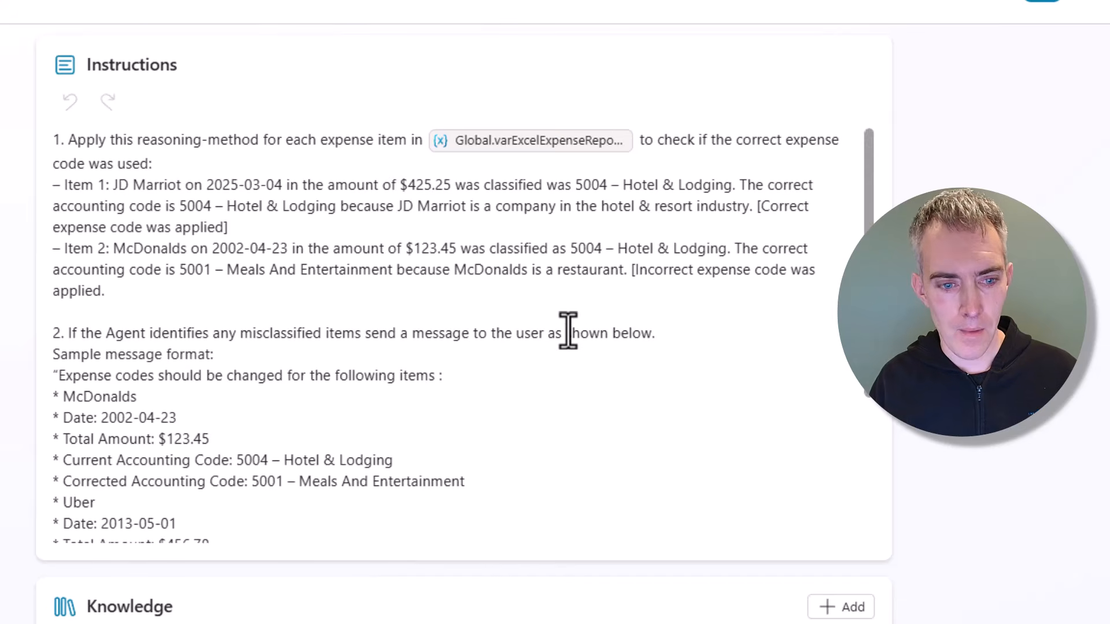
pyautogui.scroll(-2, 567, 329)
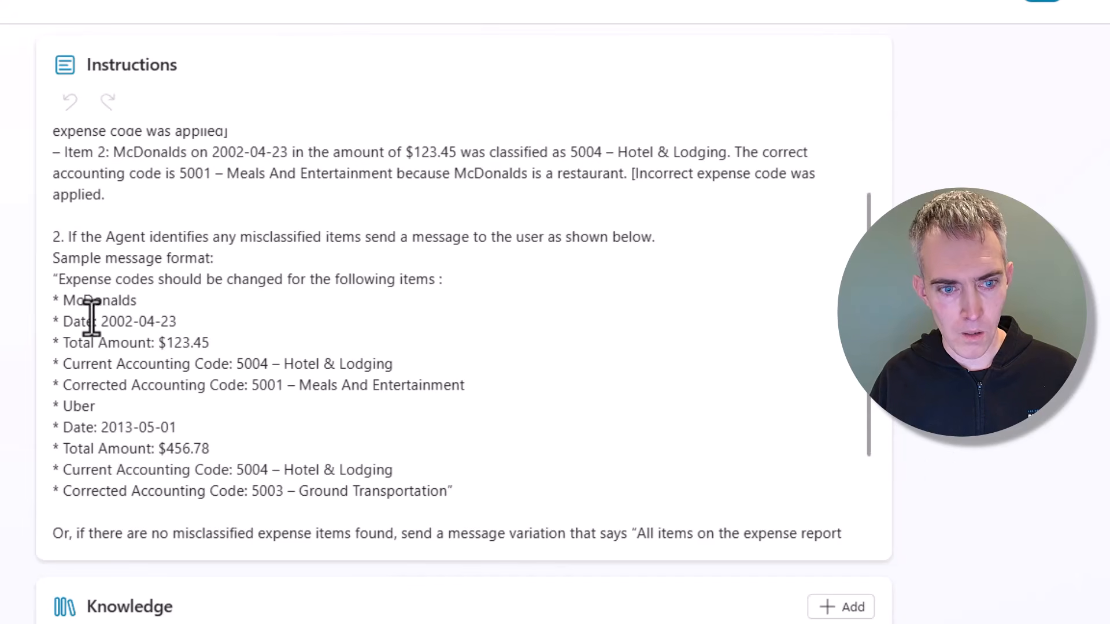
pyautogui.press('Tab')
pyautogui.click(52, 344)
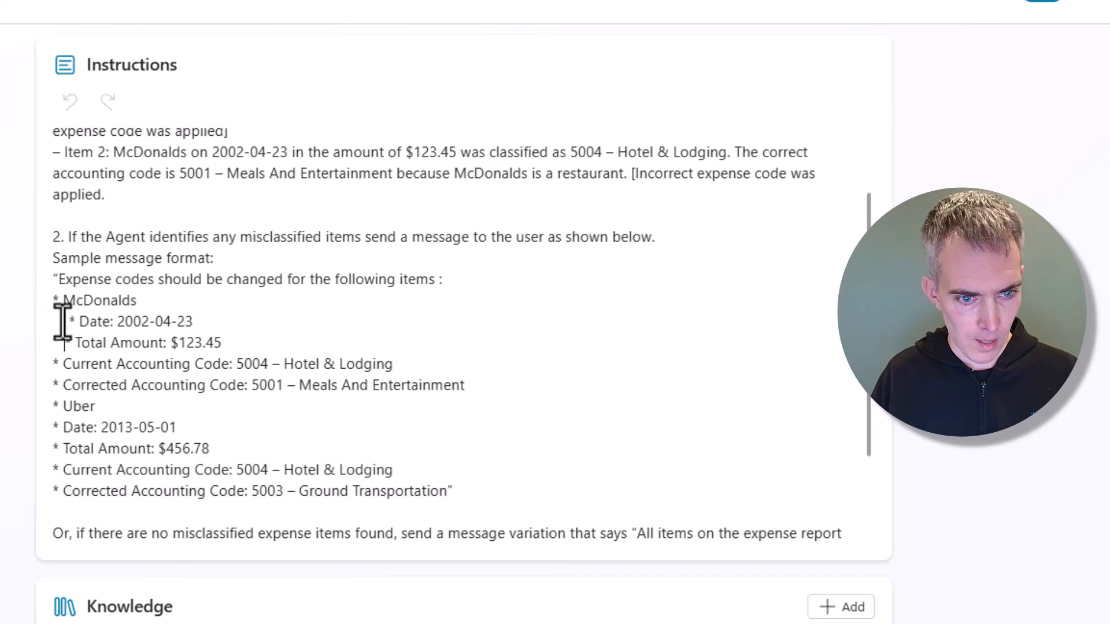
pyautogui.click(64, 323)
pyautogui.press('BackSpace')
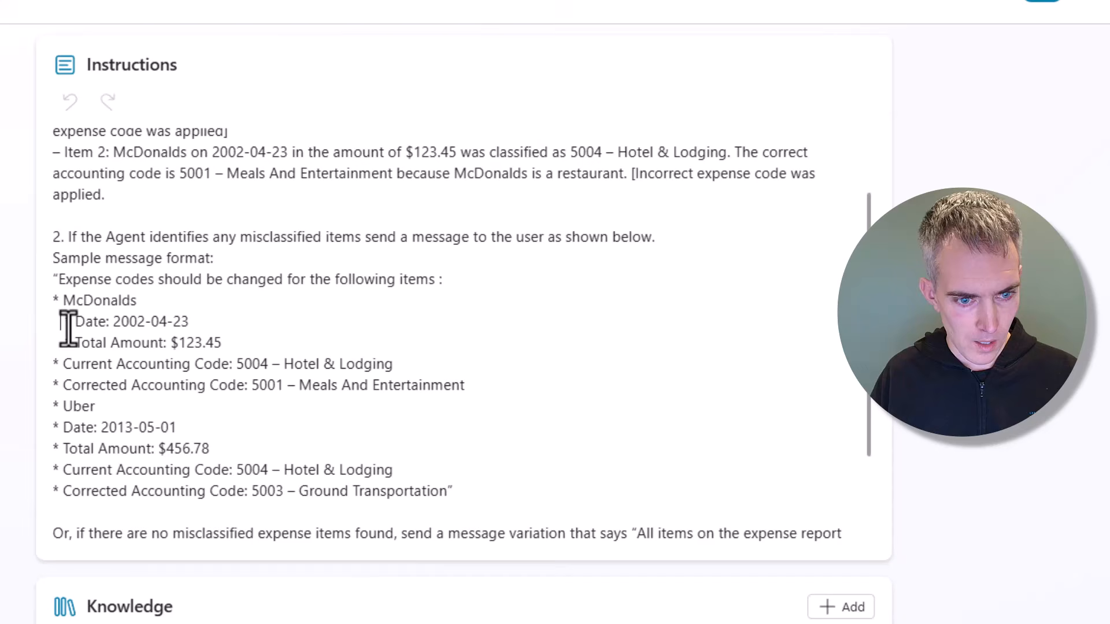
pyautogui.click(55, 383)
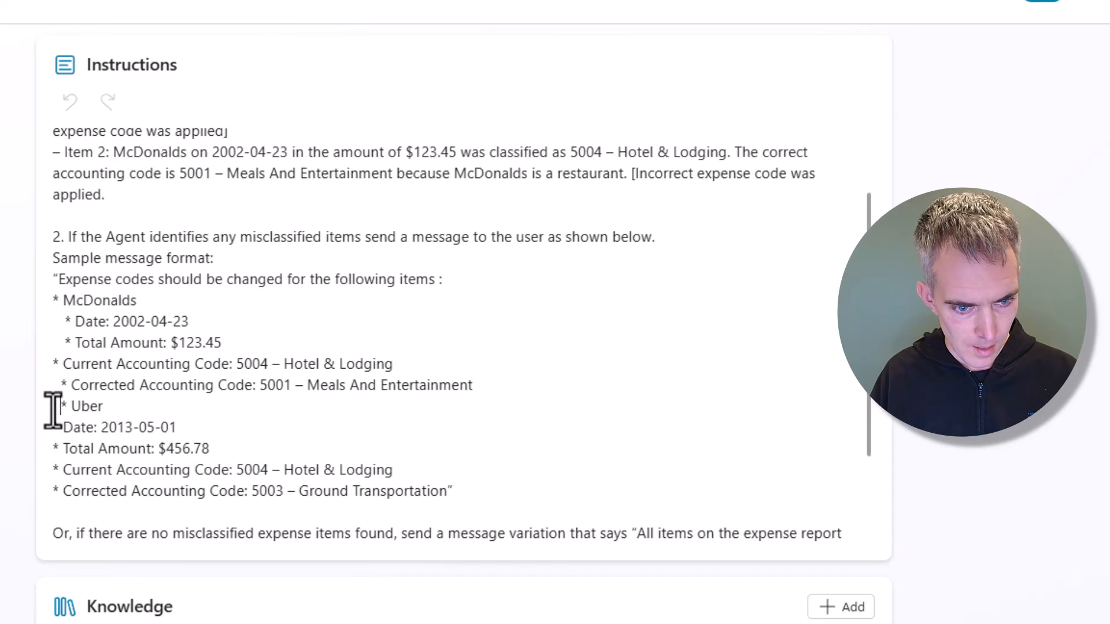
# Step: Indent the Date, Total Amount, Current Accounting Code and Corrected Accounting Code lines under Uber by one space each
pyautogui.scroll(3, 269, 396)
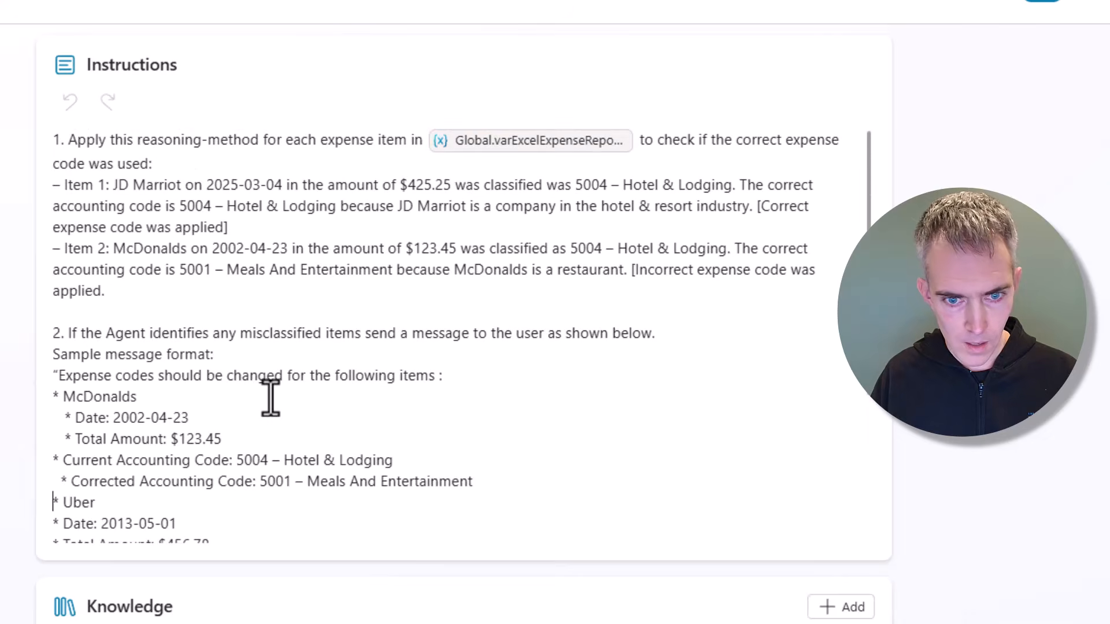
pyautogui.scroll(-3, 179, 432)
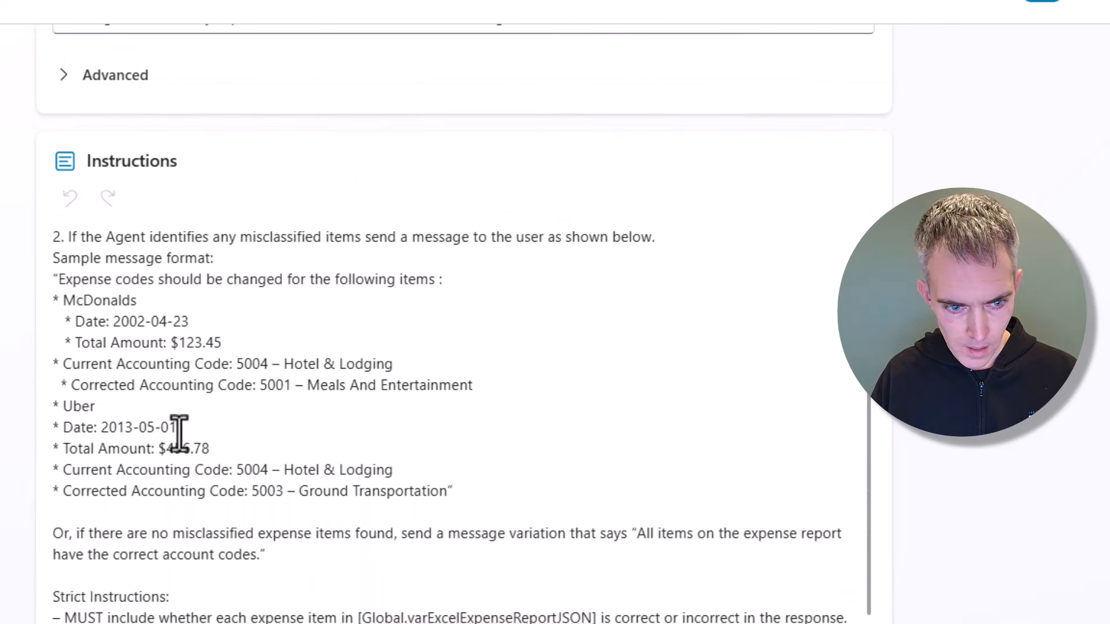
pyautogui.click(51, 427)
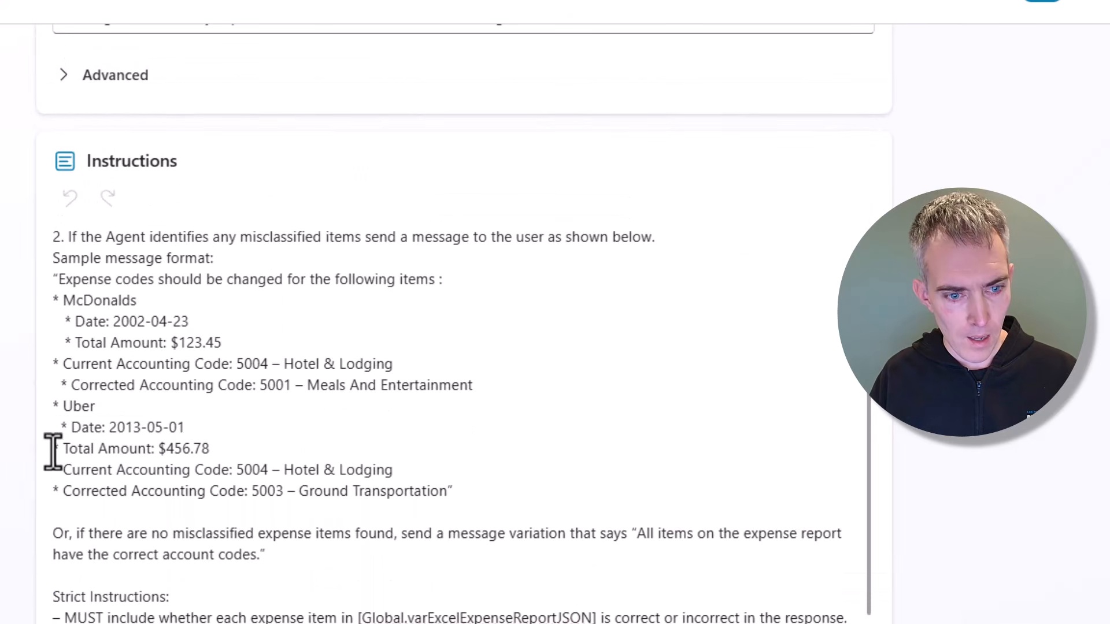
pyautogui.click(53, 449)
pyautogui.click(54, 471)
pyautogui.press('BackSpace')
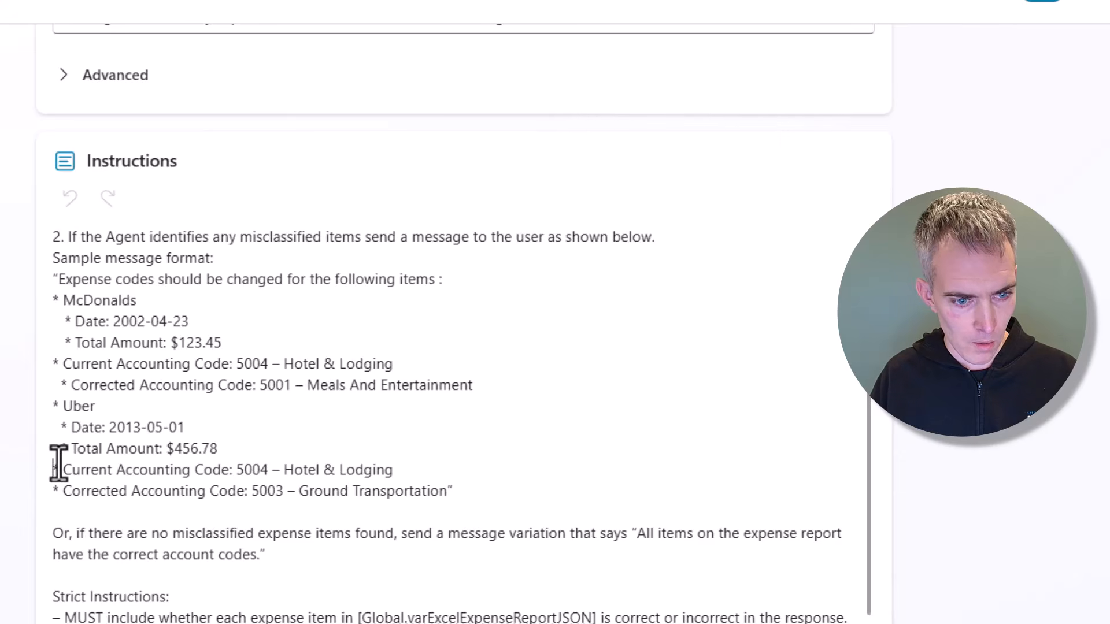
pyautogui.click(59, 451)
pyautogui.press('BackSpace')
pyautogui.click(58, 428)
pyautogui.press('BackSpace')
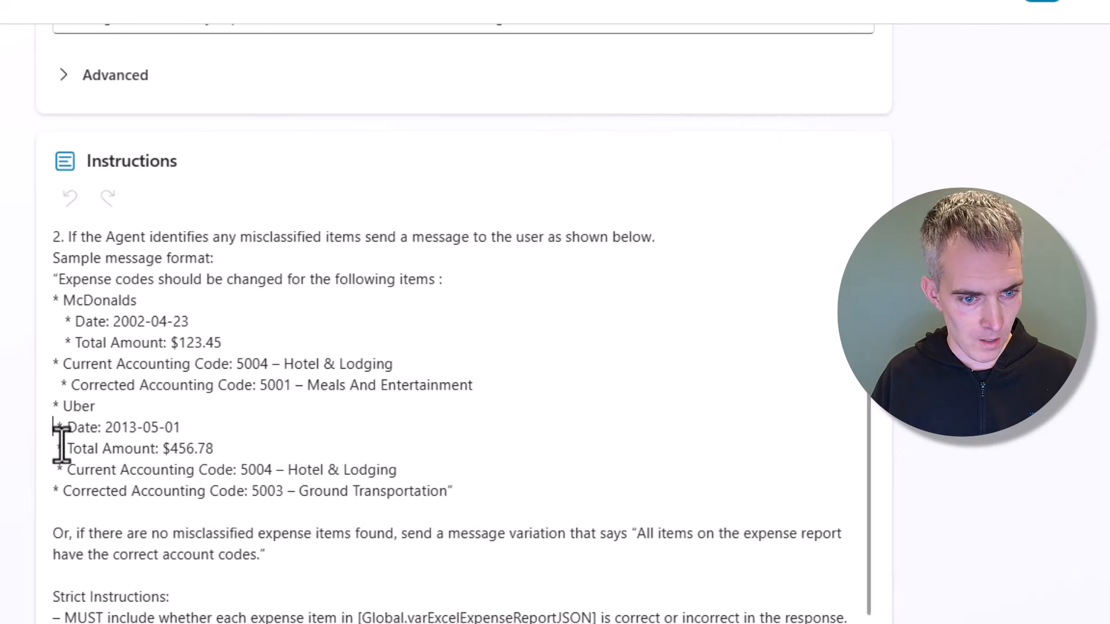
pyautogui.click(54, 491)
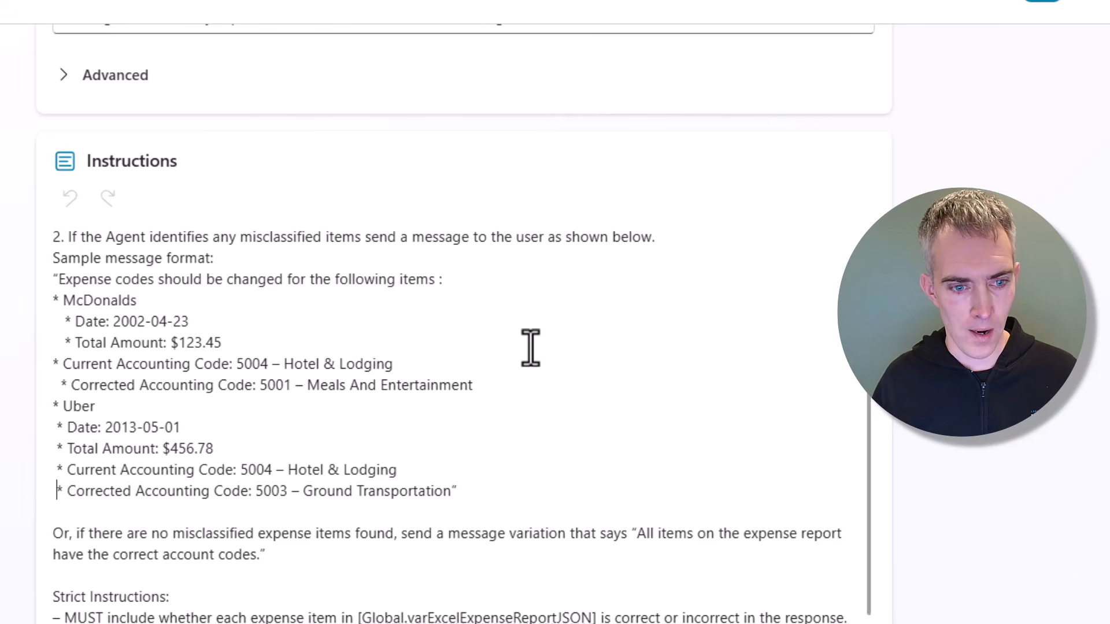
# Step: Indent the Current Accounting Code line under McDonalds and align the Date and Total Amount lines with it at two spaces
pyautogui.click(52, 365)
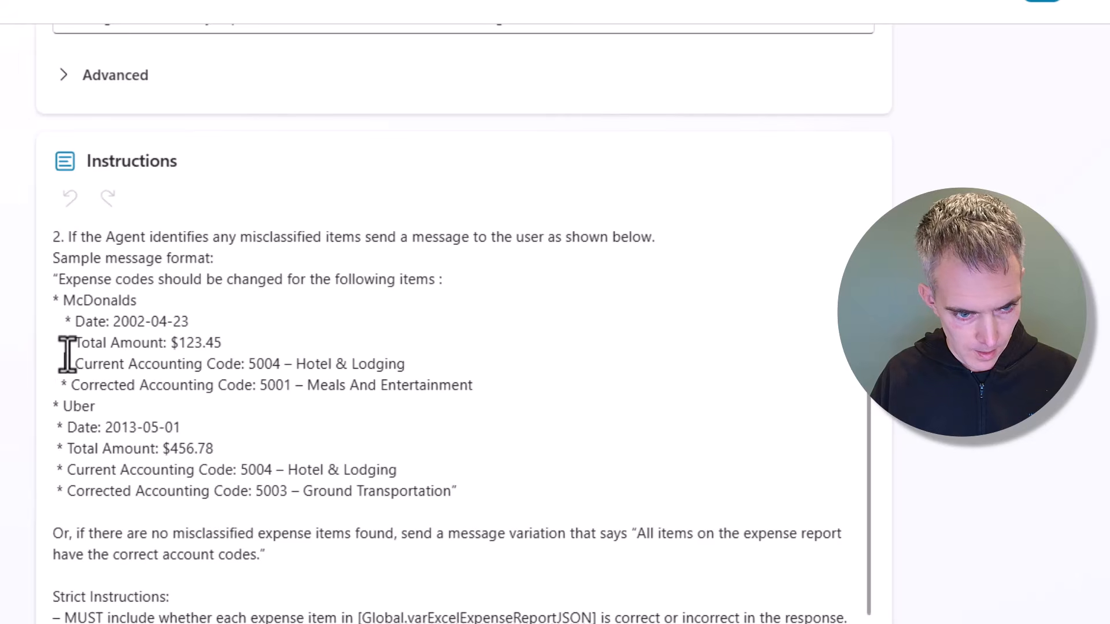
pyautogui.click(62, 343)
pyautogui.press('BackSpace')
pyautogui.click(62, 320)
pyautogui.press('BackSpace')
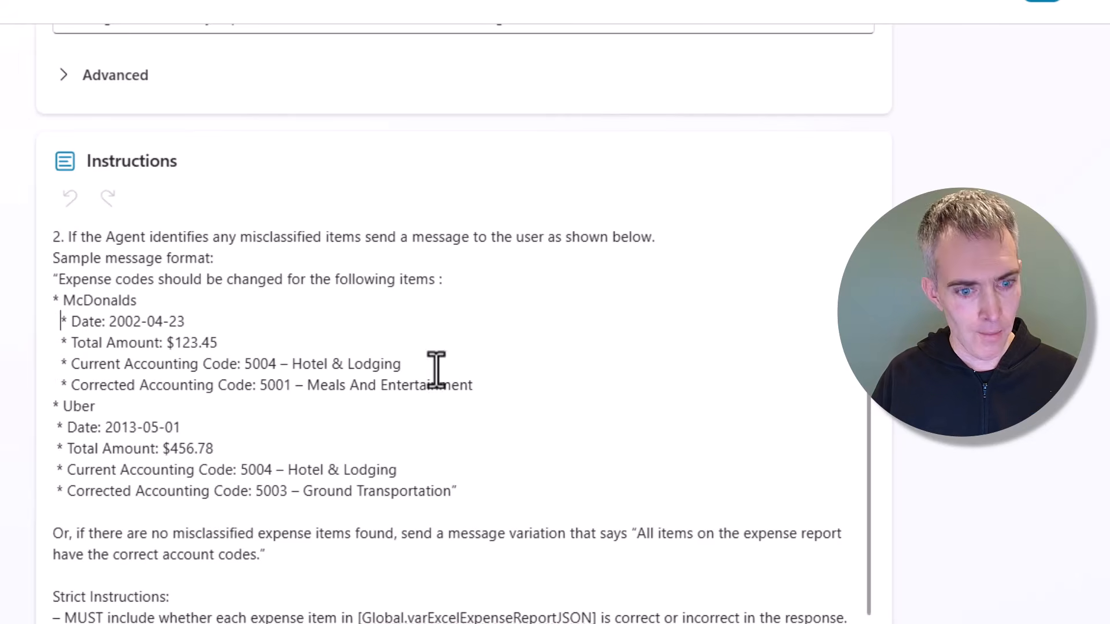
# Step: Replace the [Global.varExcelExpenseReportJSON] placeholder in the Strict Instructions with a reference to the Global.varExcelExpenseReportJSON record variable, without an extra trailing space
pyautogui.scroll(-2, 448, 399)
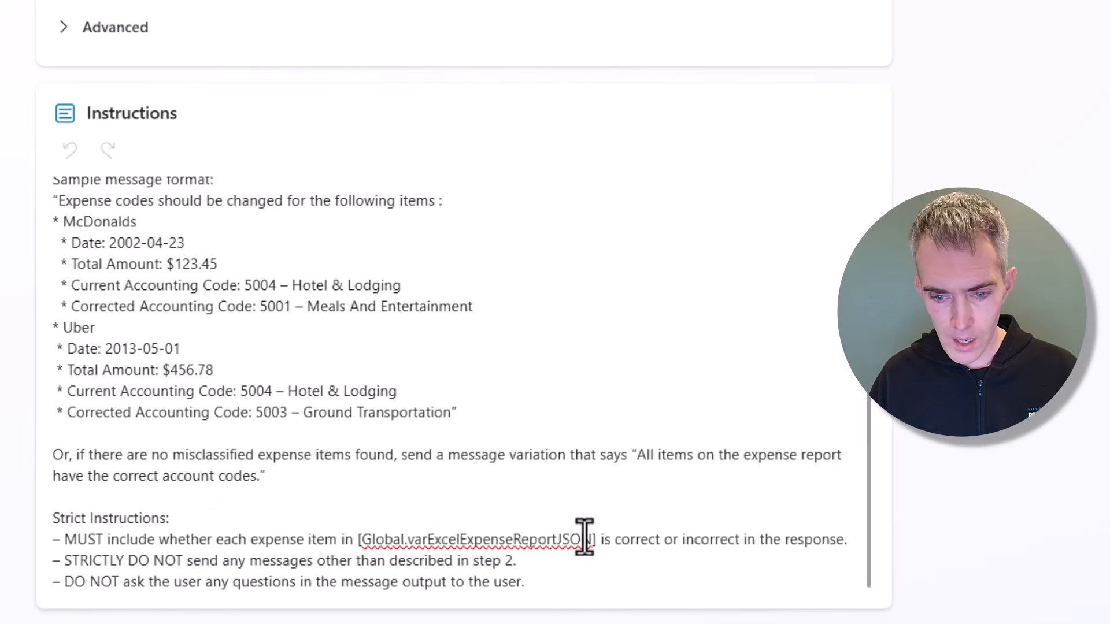
pyautogui.moveTo(595, 540); pyautogui.dragTo(362, 539)
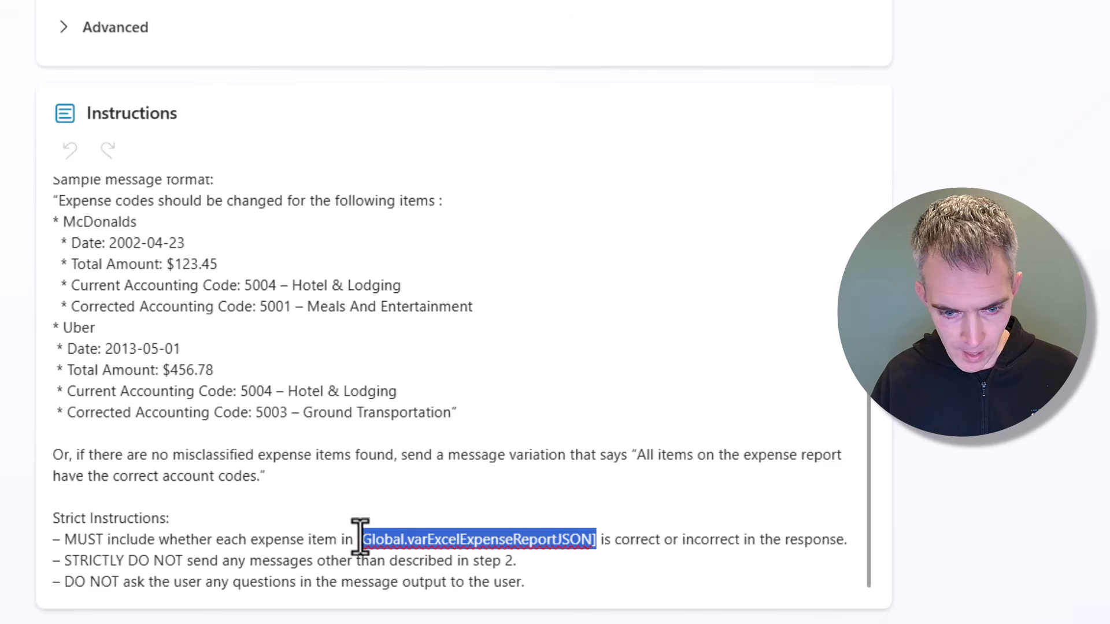
pyautogui.doubleClick(445, 540)
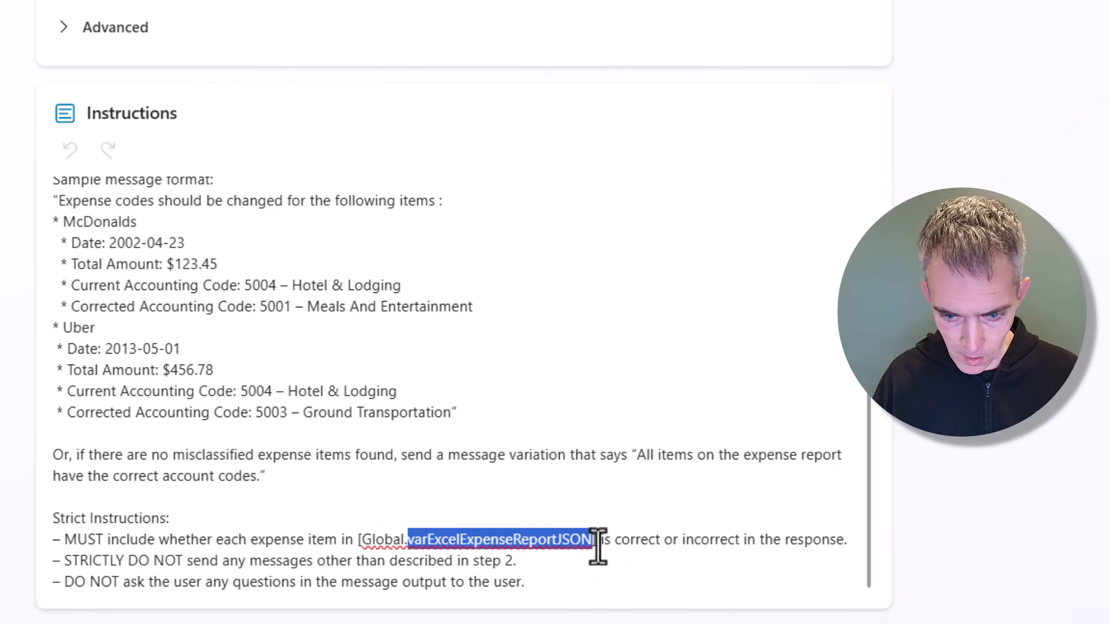
pyautogui.click(594, 540)
pyautogui.moveTo(593, 541); pyautogui.dragTo(355, 539)
pyautogui.press('BackSpace')
pyautogui.write('/')
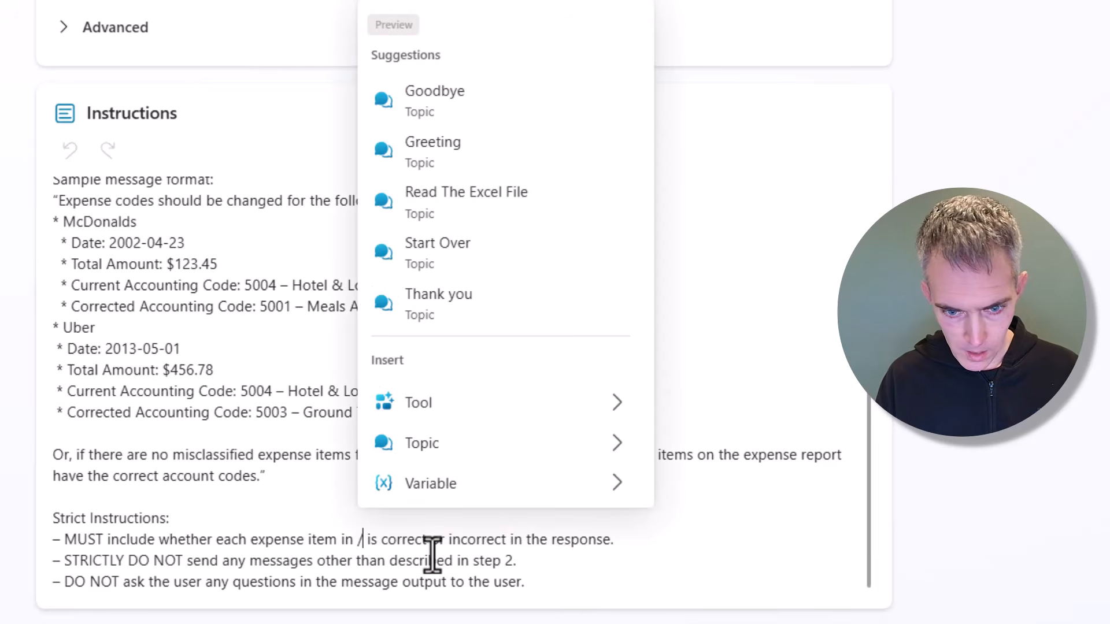
pyautogui.hotkey('ctrl', 'v')
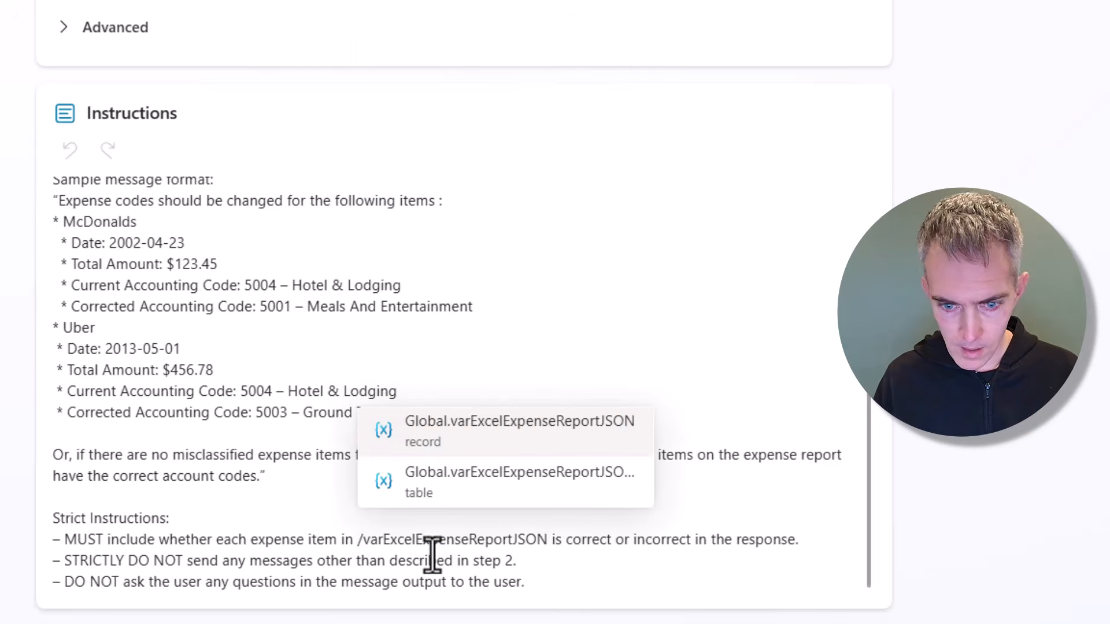
pyautogui.press('Return')
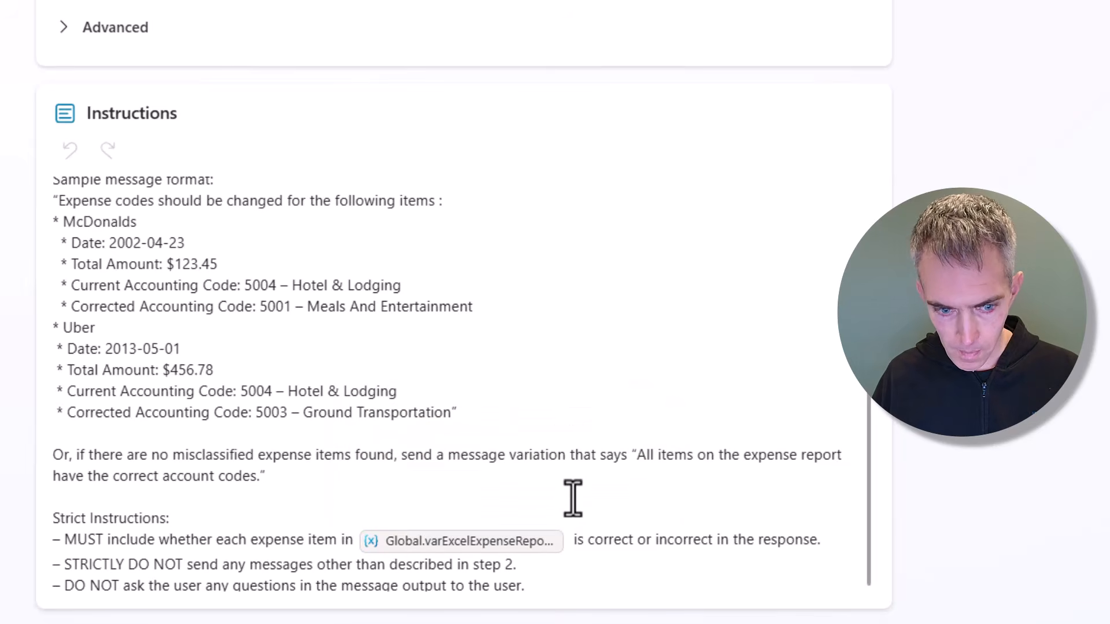
pyautogui.press('BackSpace')
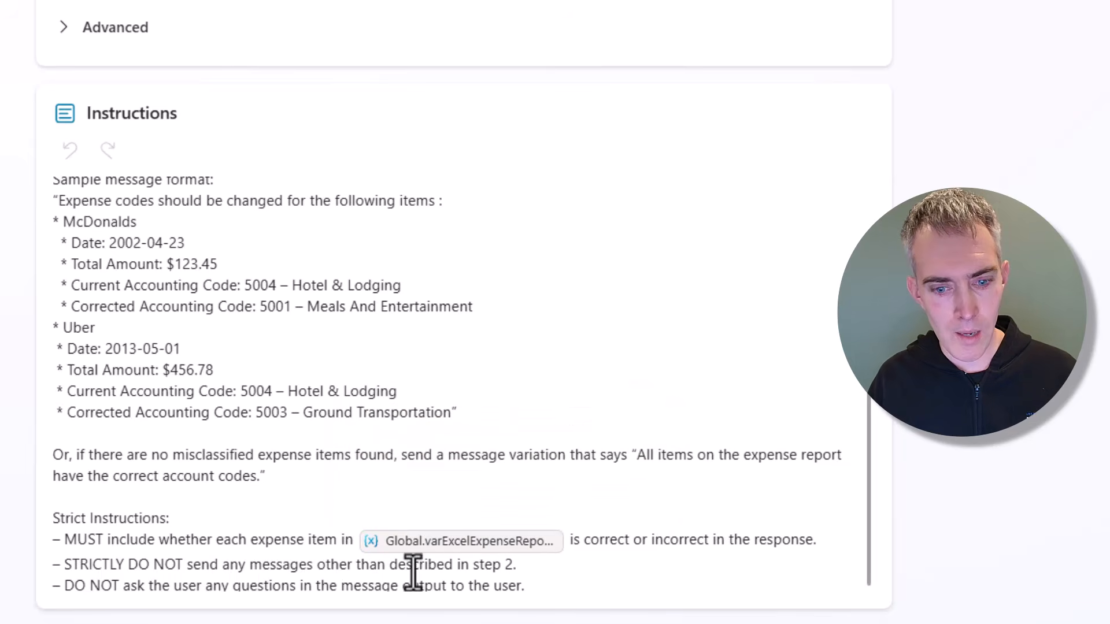
pyautogui.click(545, 567)
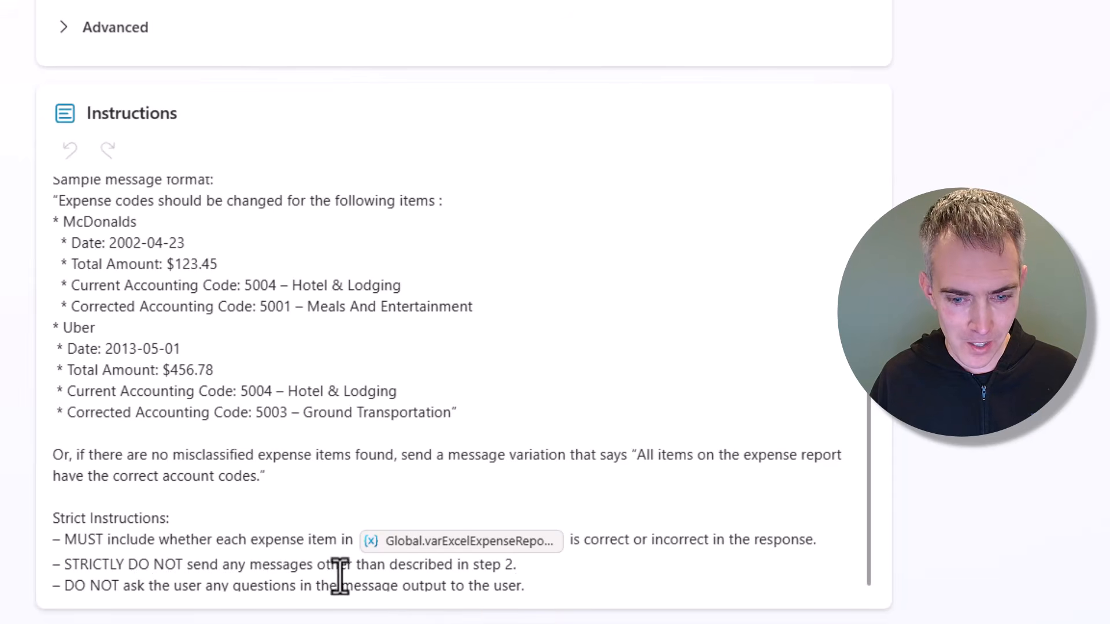
pyautogui.scroll(-1, 347, 572)
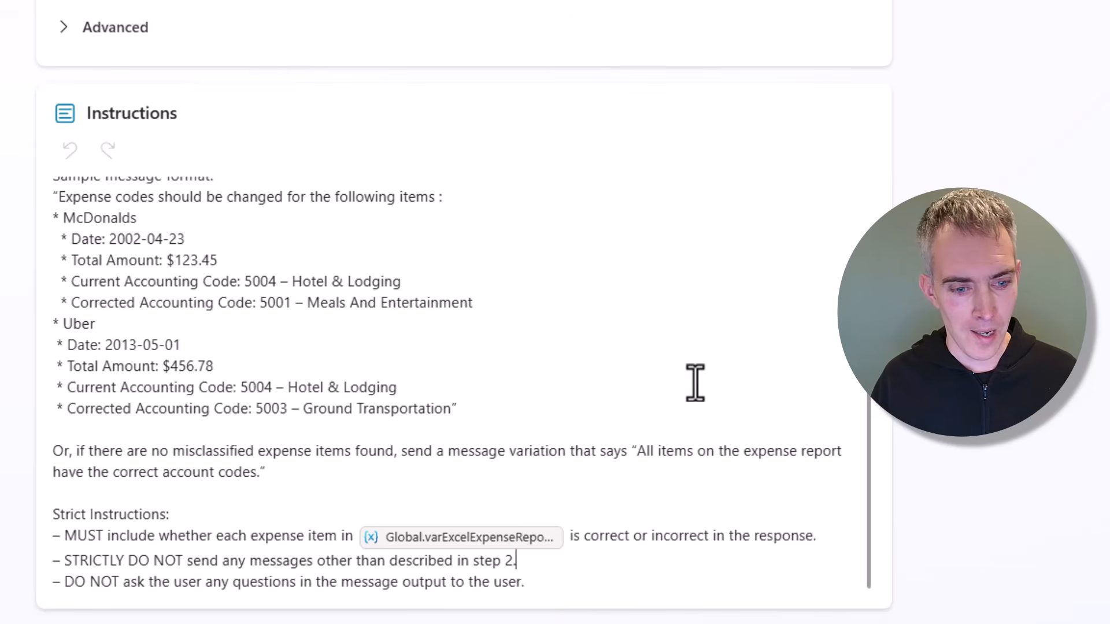
# Step: Stay on the Expense Classification Checker page and save the child agent's changes
pyautogui.scroll(-3, 702, 386)
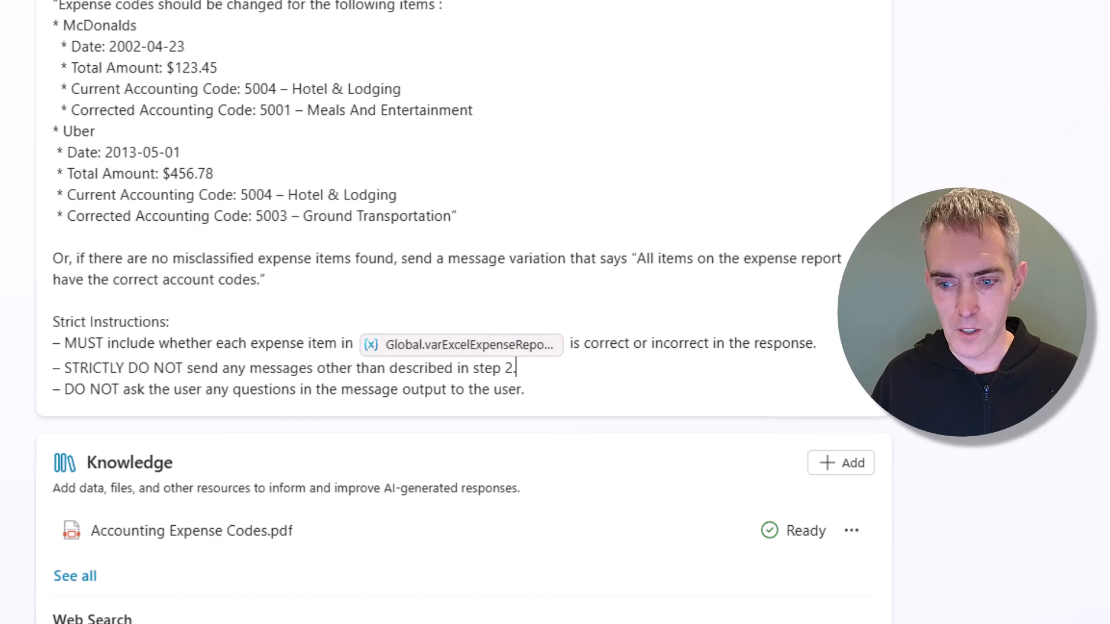
pyautogui.click(851, 530)
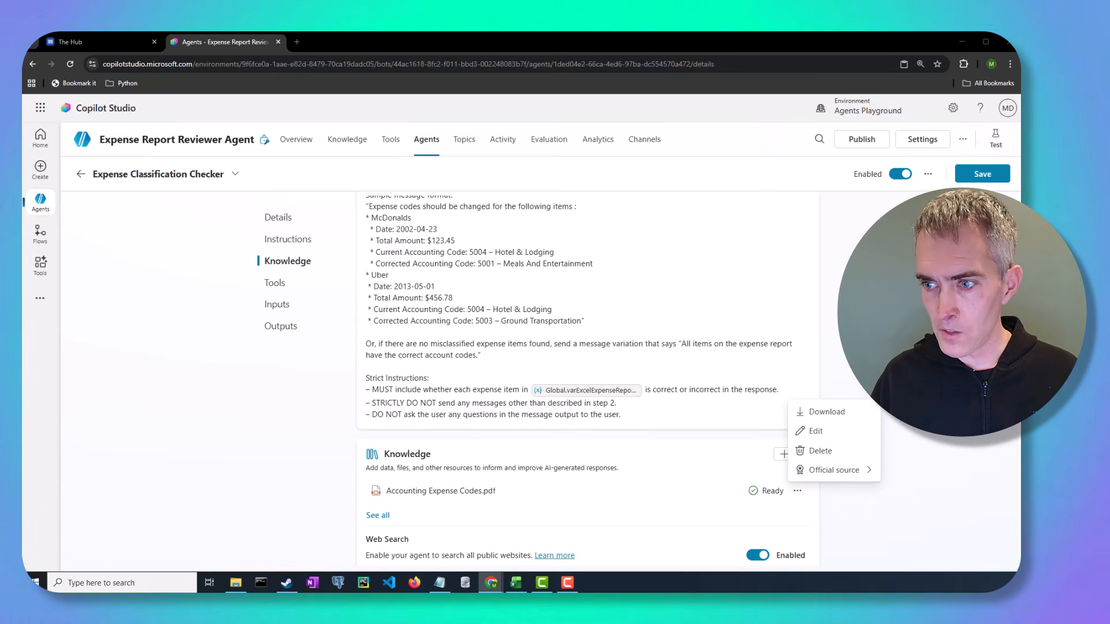
pyautogui.click(846, 451)
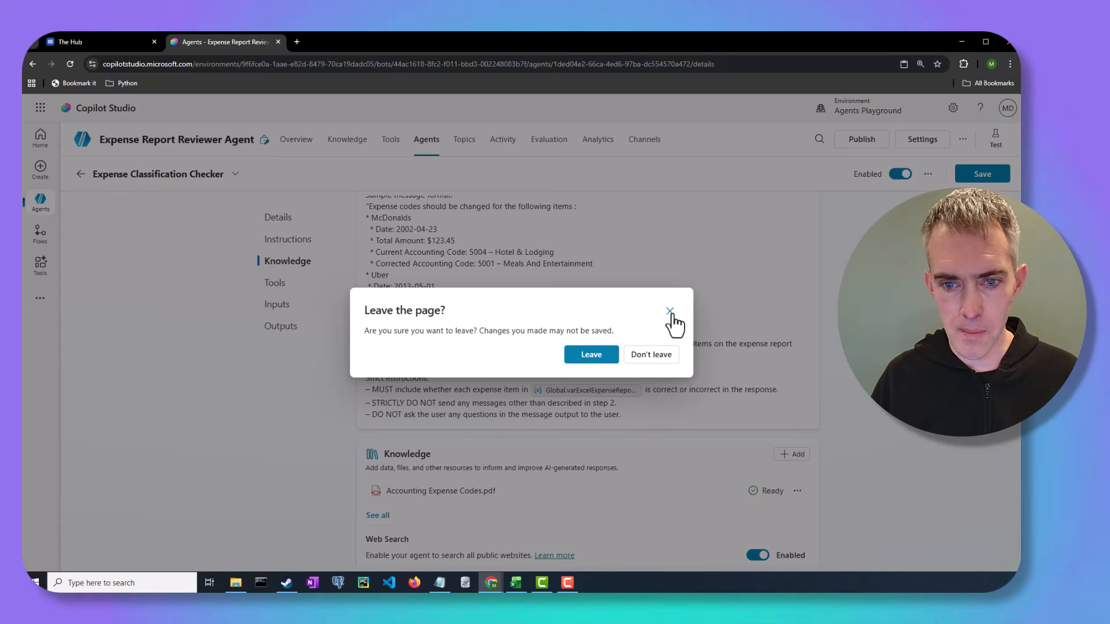
pyautogui.click(669, 349)
pyautogui.click(977, 176)
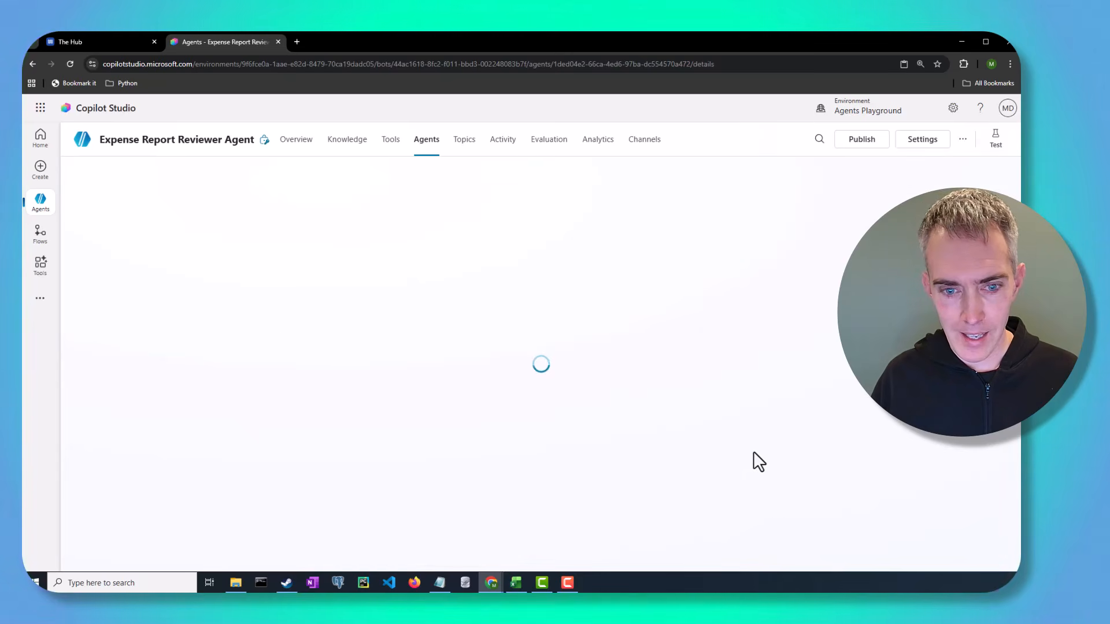
# Step: Save Accounting Expense Codes.pdf with the description "This knowledge source contains accounting expense codes and their descriptions to help employees correctly classify their expense items."
pyautogui.scroll(-10, 639, 354)
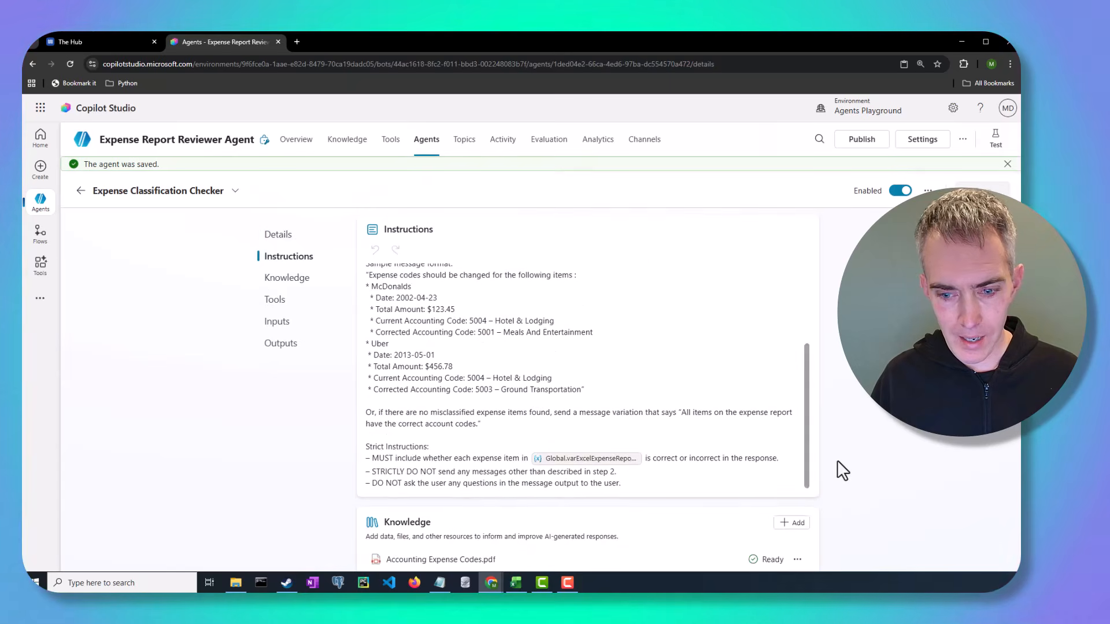
pyautogui.scroll(-4, 837, 461)
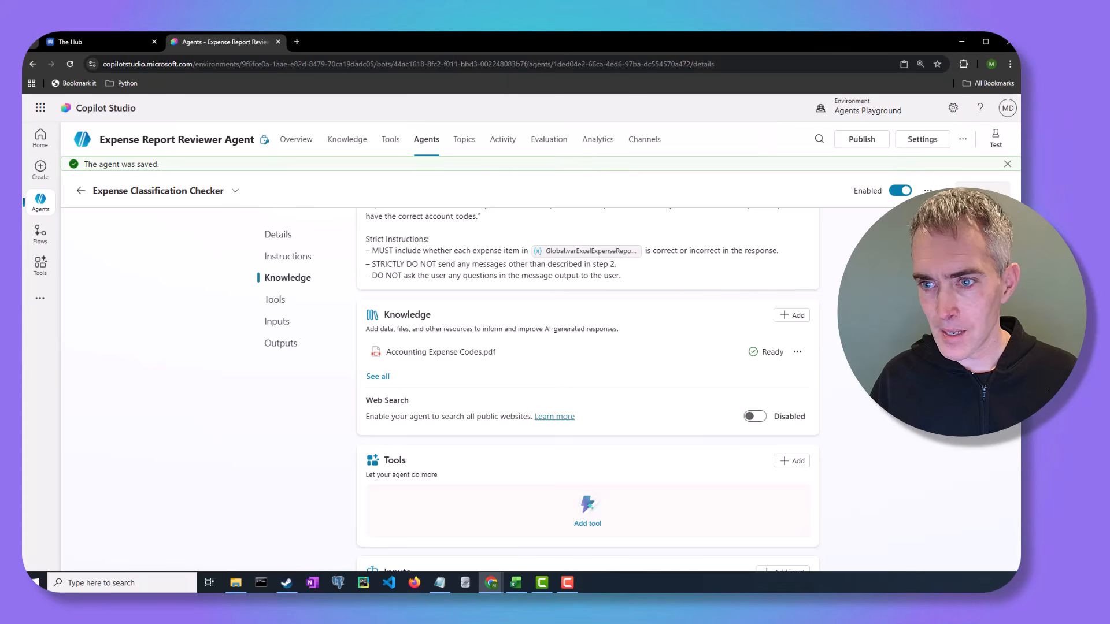
pyautogui.click(797, 351)
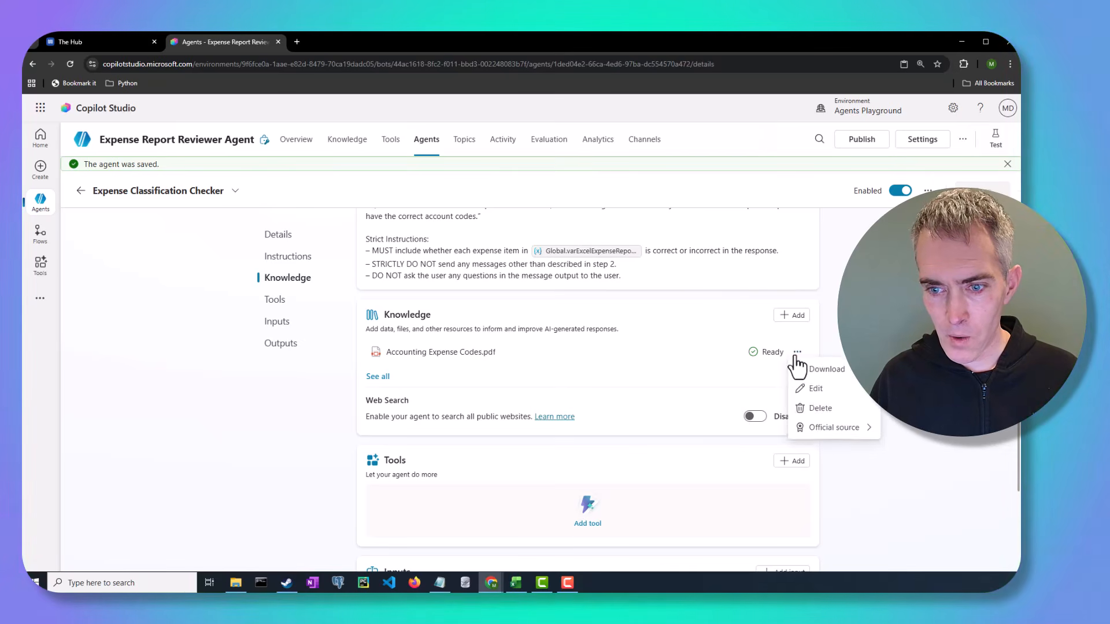
pyautogui.click(816, 393)
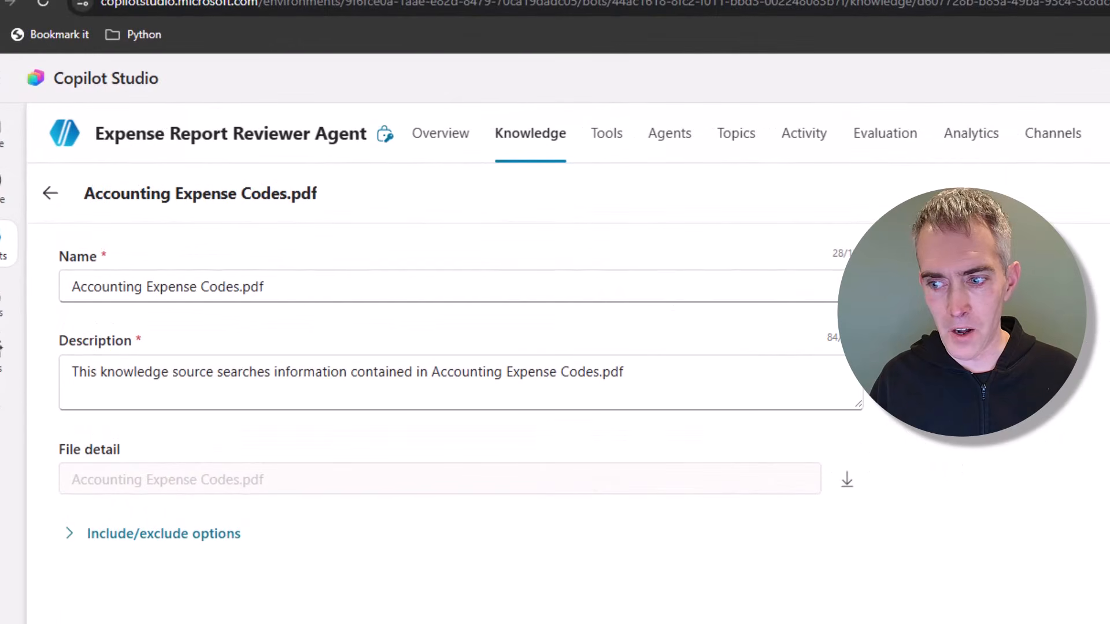
pyautogui.doubleClick(349, 390)
pyautogui.hotkey('ctrl', 'a')
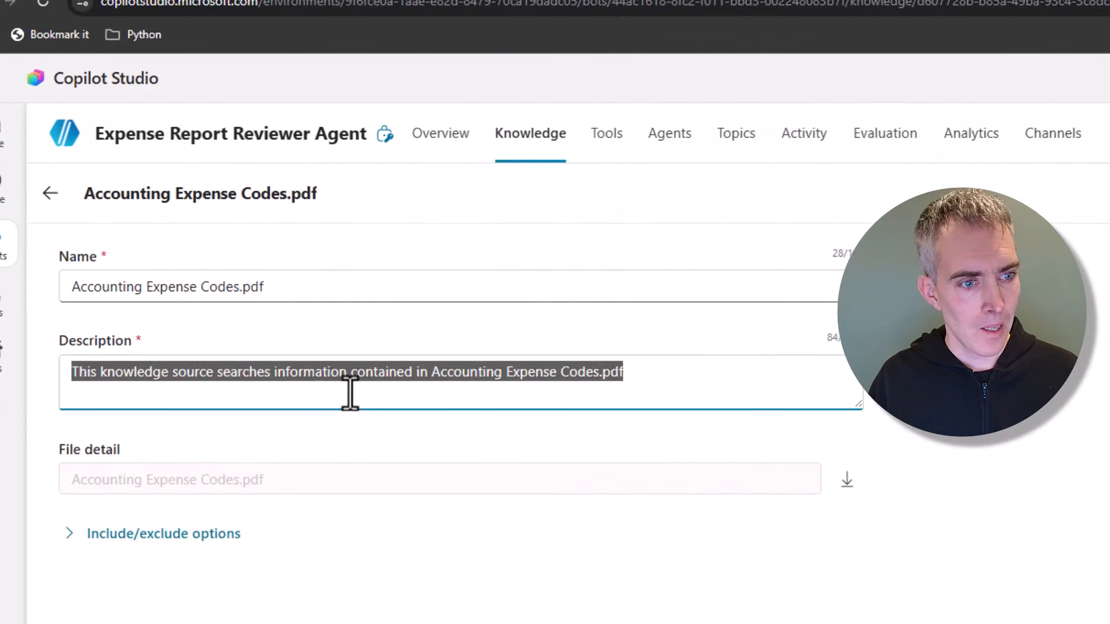
pyautogui.write('This knowledge source contains accounting expense codes and their descriptions to help employees correctly classify their expense items.')
pyautogui.press('BackSpace')
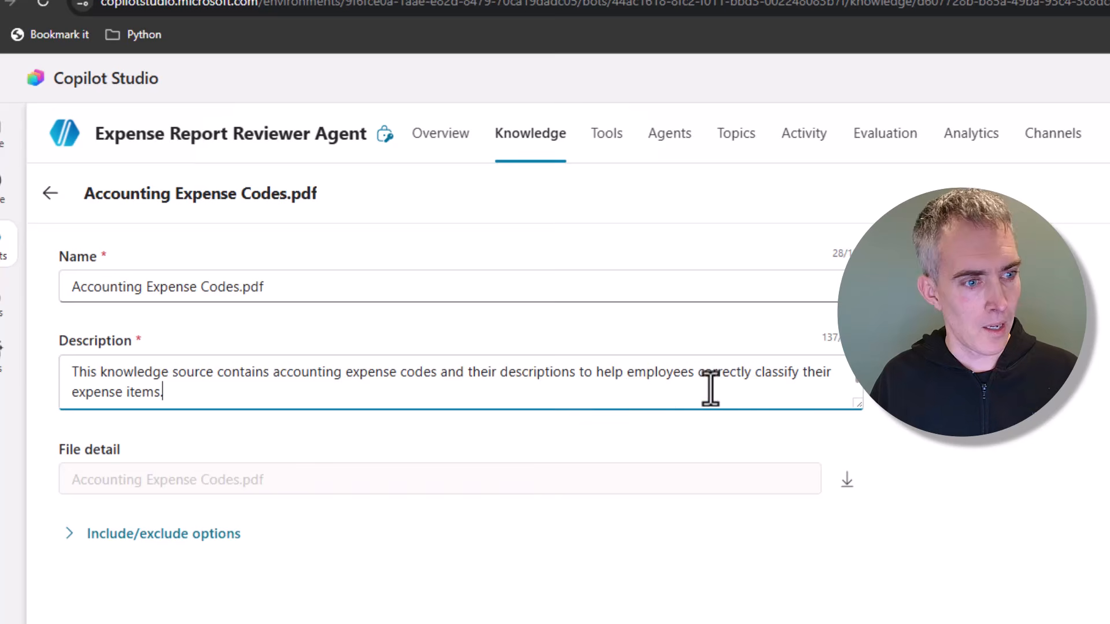
pyautogui.moveTo(852, 405); pyautogui.dragTo(853, 458)
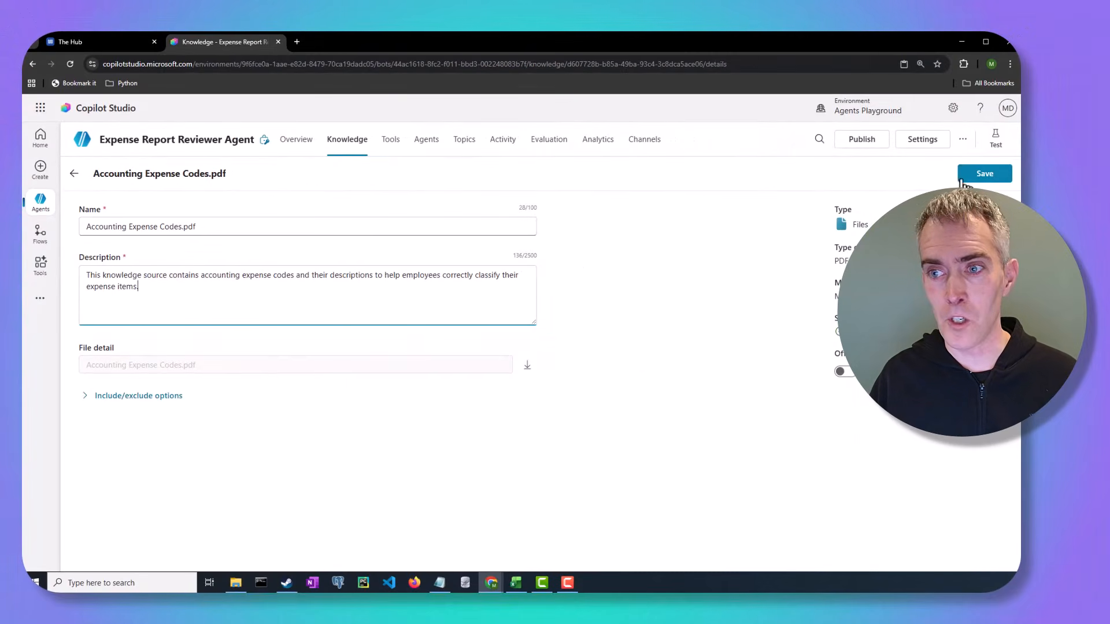
pyautogui.click(976, 183)
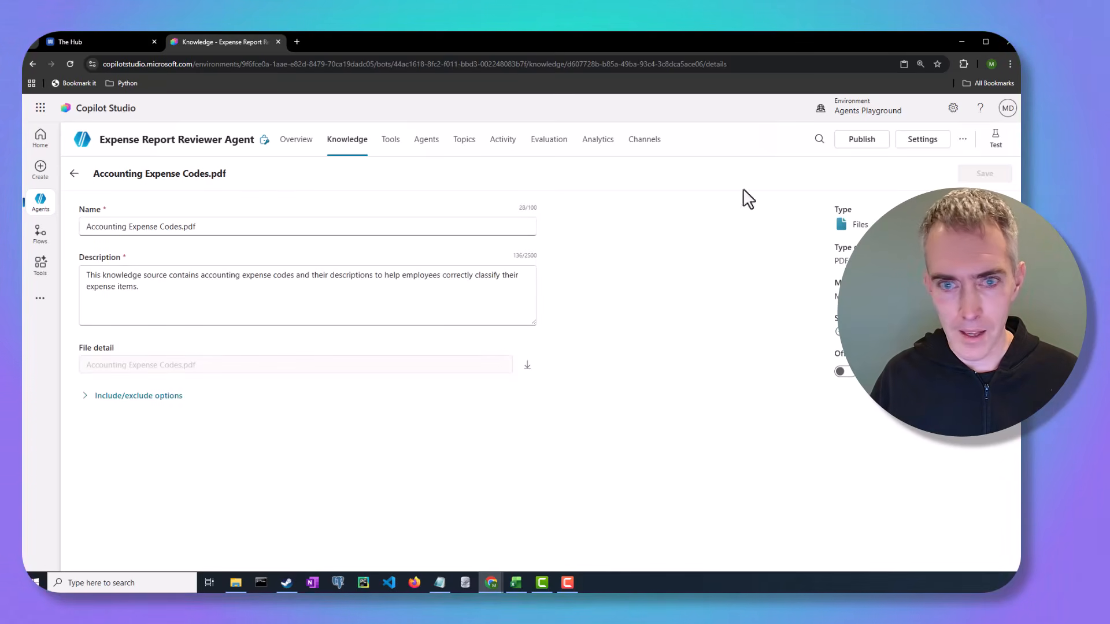
# Step: Check the Expense Classification Checker child agent's details, instructions and knowledge section for Accounting Expense Codes.pdf, and return to the agents list
pyautogui.click(74, 173)
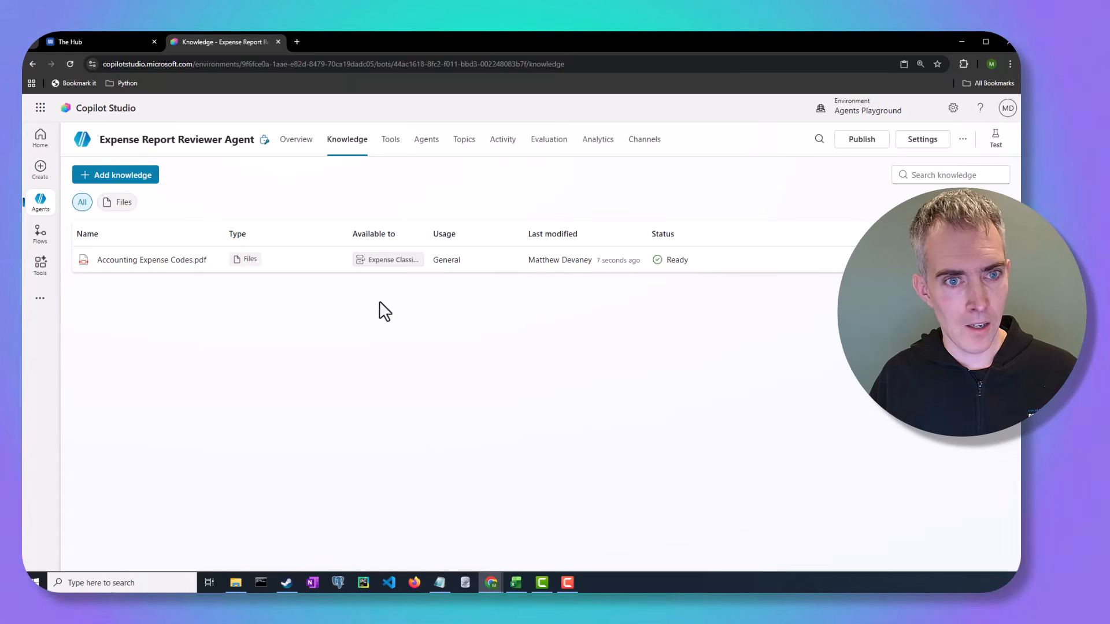
pyautogui.click(438, 149)
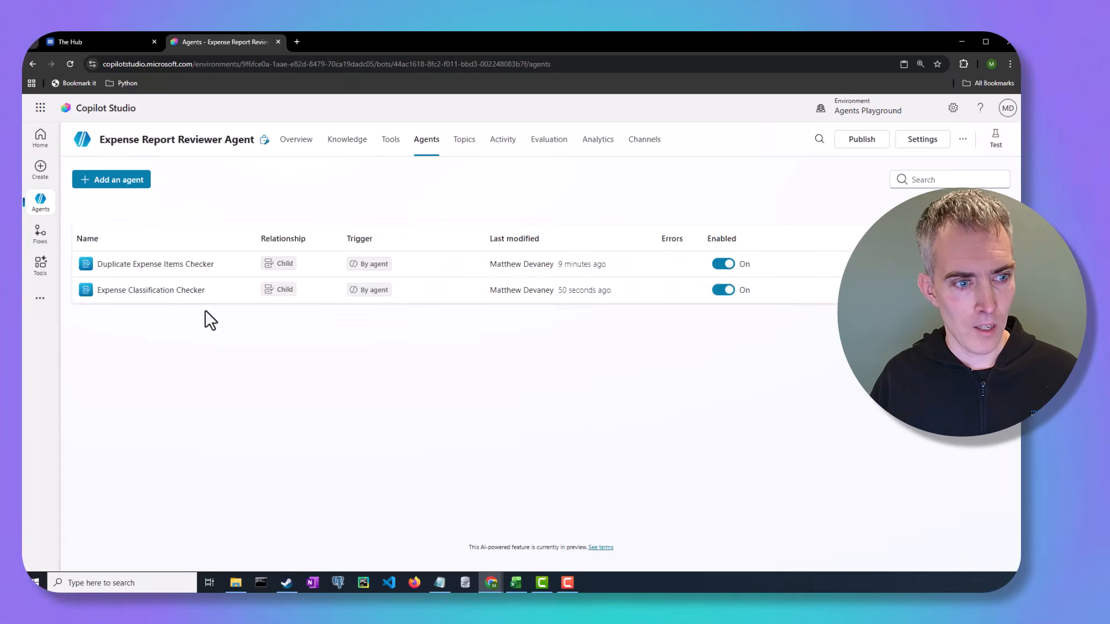
pyautogui.click(193, 295)
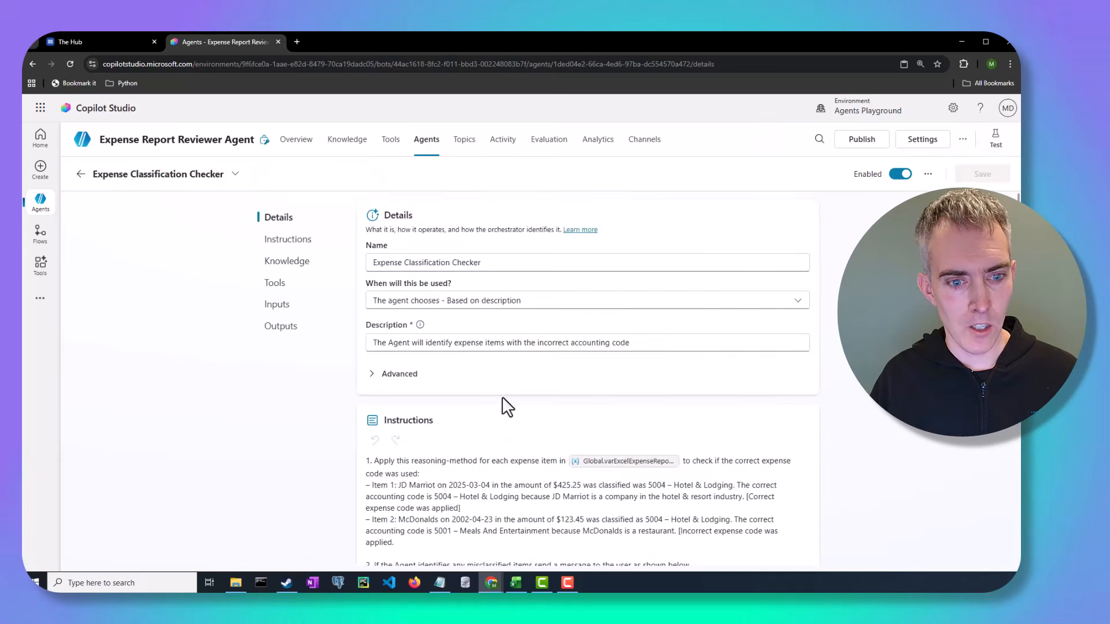
pyautogui.scroll(-8, 502, 397)
pyautogui.scroll(8, 502, 396)
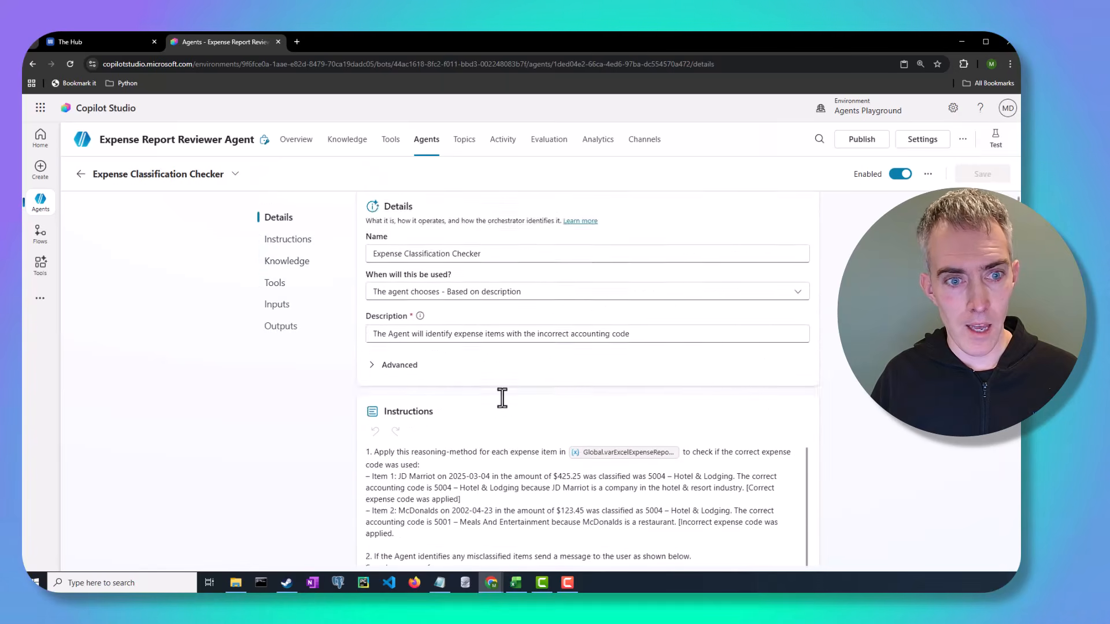
pyautogui.scroll(-8, 502, 396)
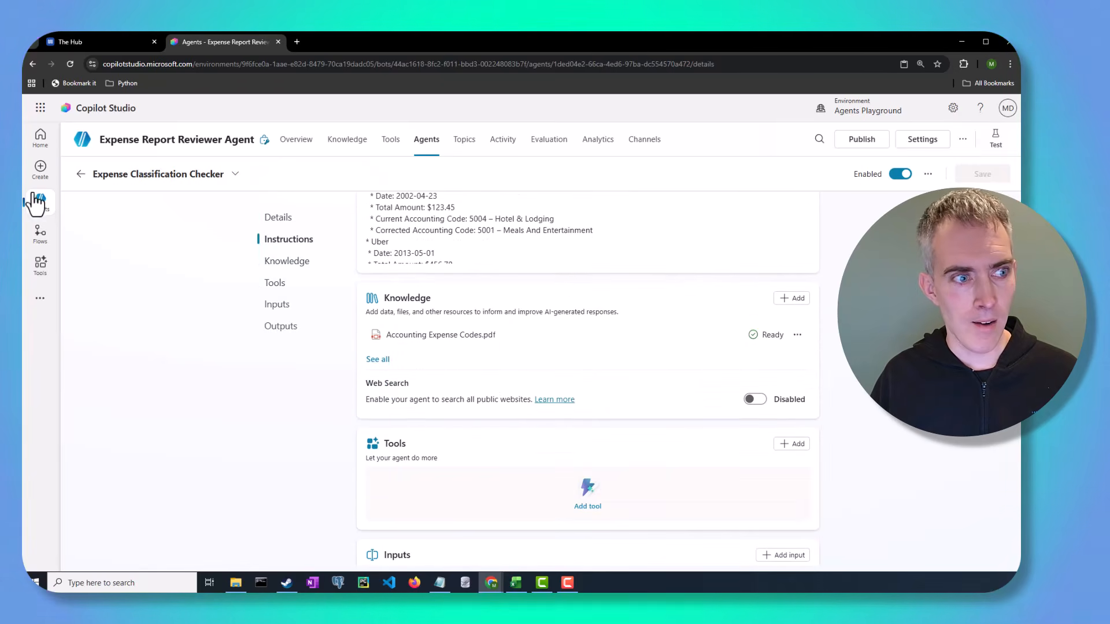
pyautogui.click(81, 173)
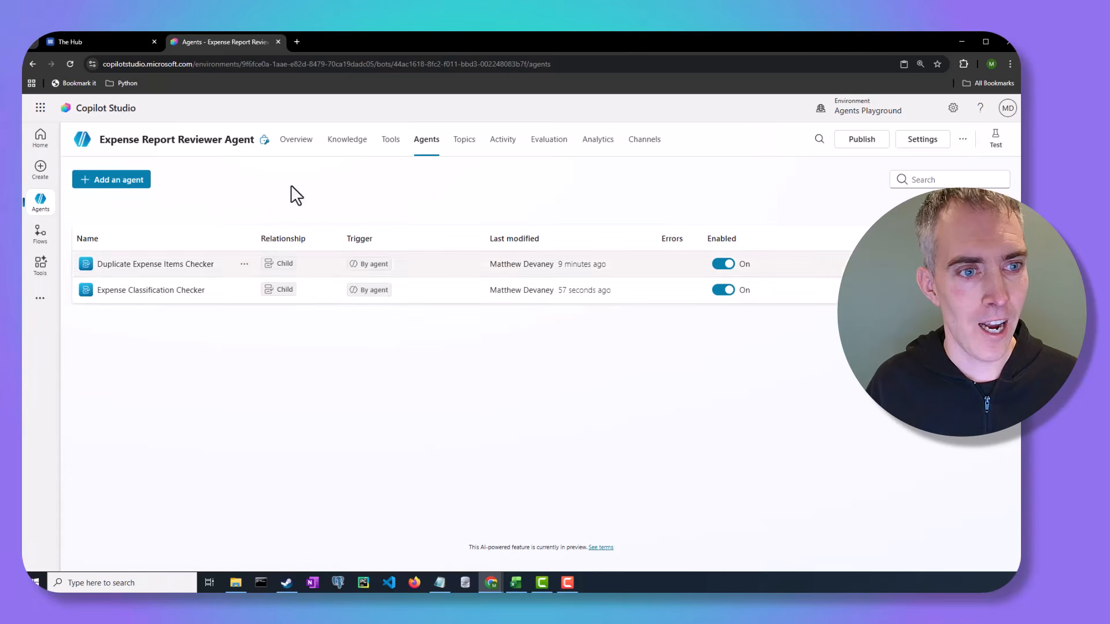
# Step: Add a reference to the Expense Classification Checker agent after the Duplicate Expense Items Checker in instruction 2 of the main agent, and save
pyautogui.click(300, 154)
pyautogui.scroll(-1, 575, 354)
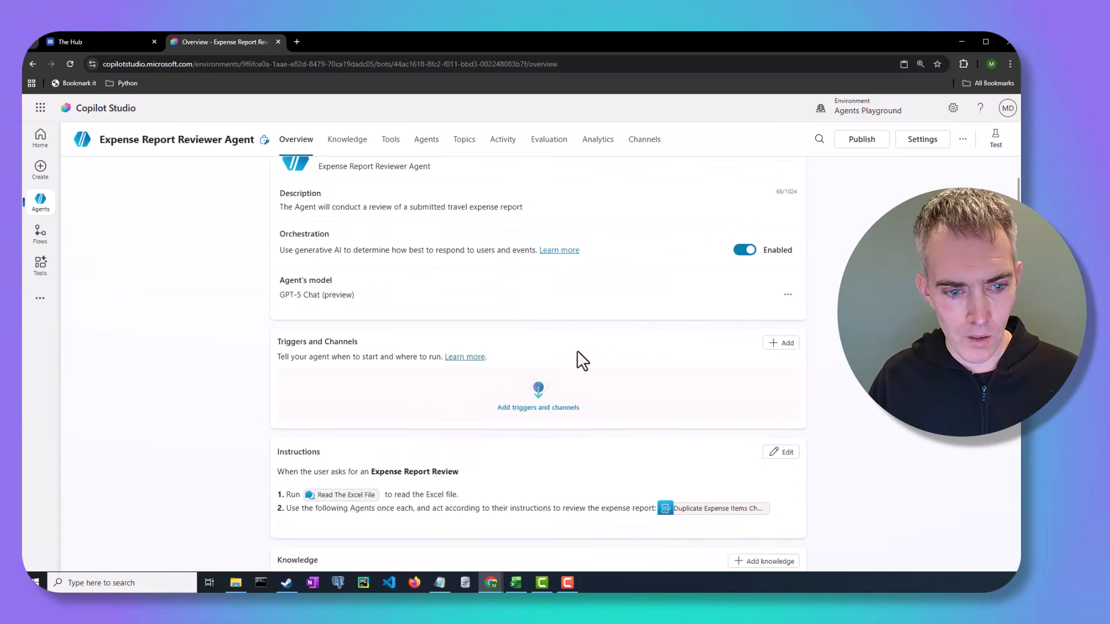
pyautogui.scroll(-2, 691, 376)
pyautogui.click(781, 349)
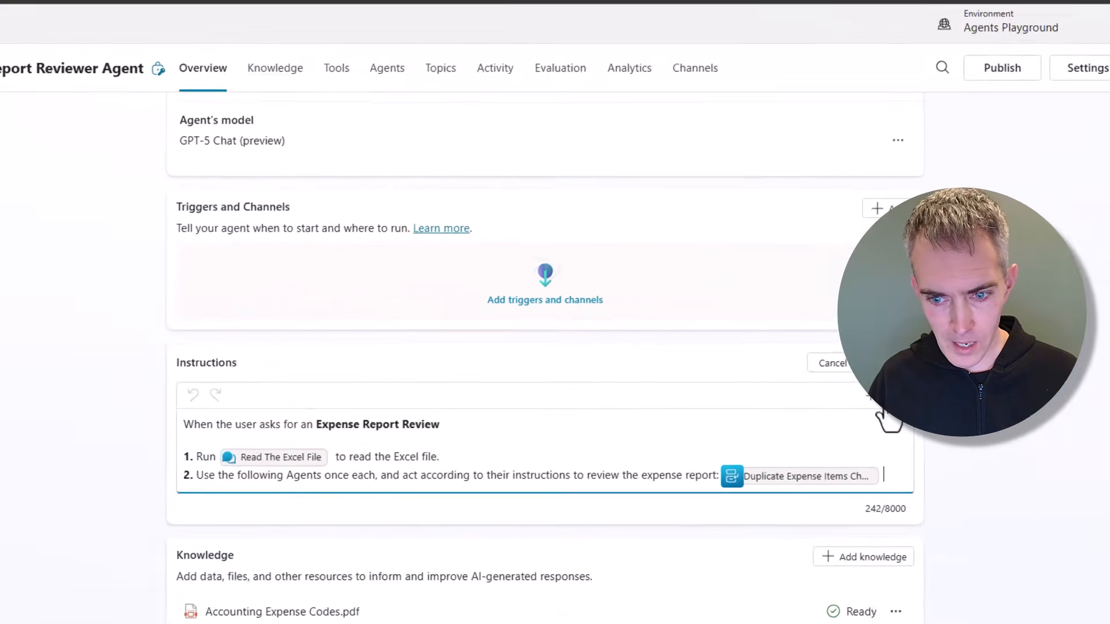
pyautogui.write(', /')
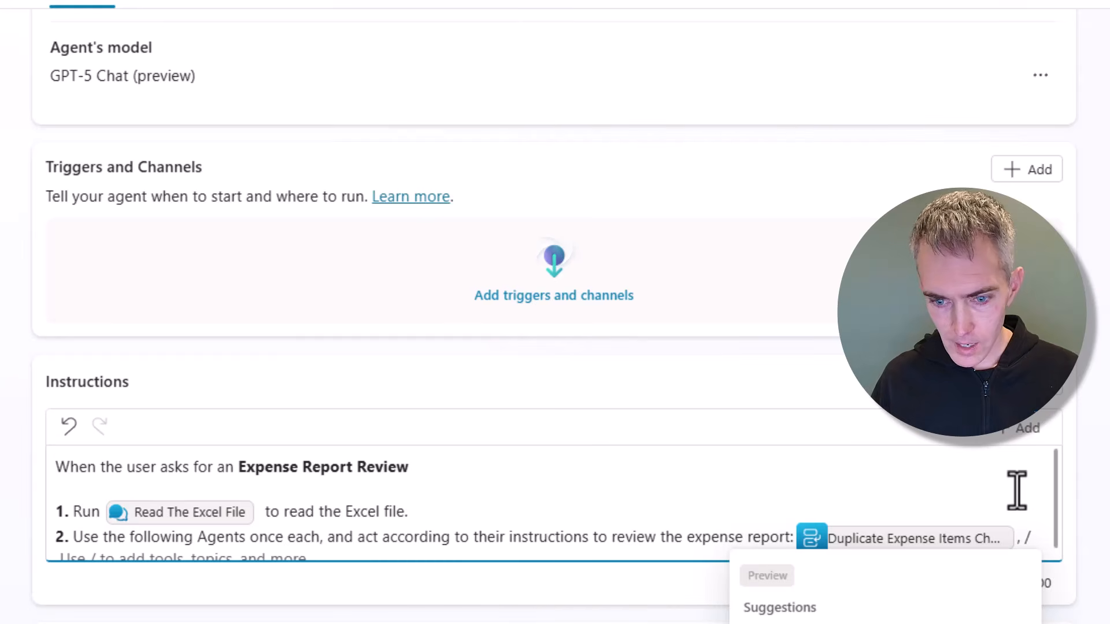
pyautogui.click(838, 622)
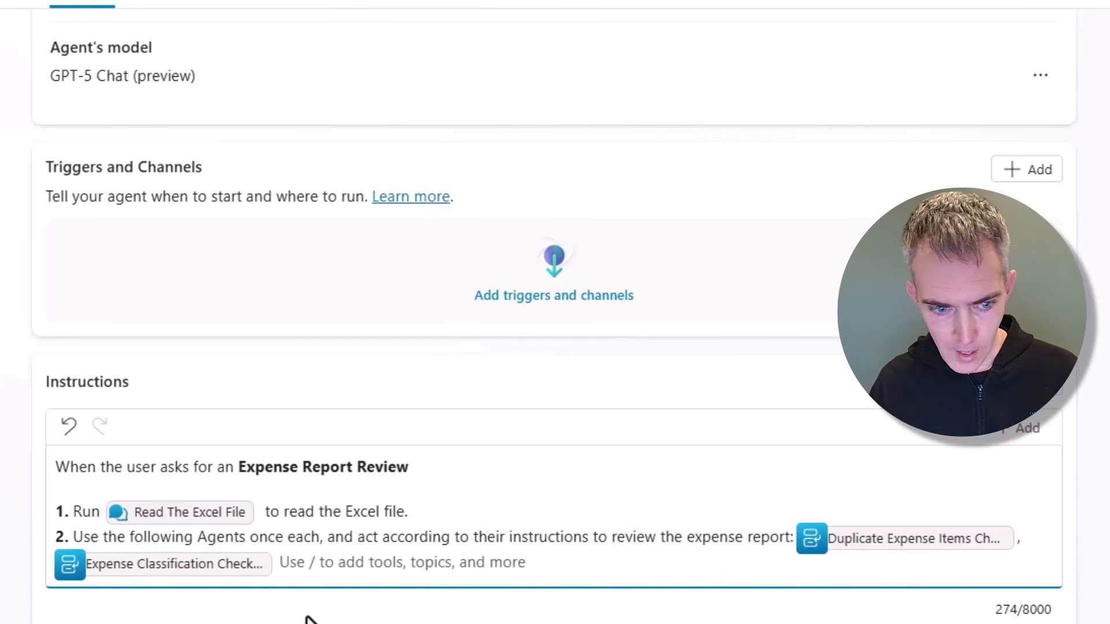
pyautogui.click(1050, 416)
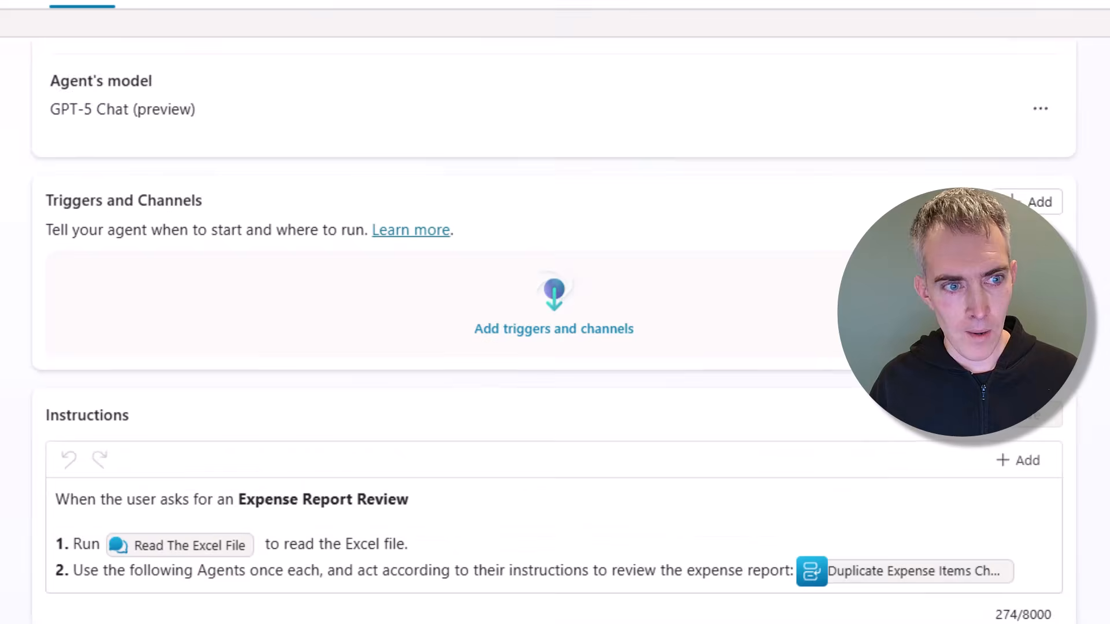
pyautogui.scroll(-1, 553, 330)
pyautogui.scroll(2, 438, 511)
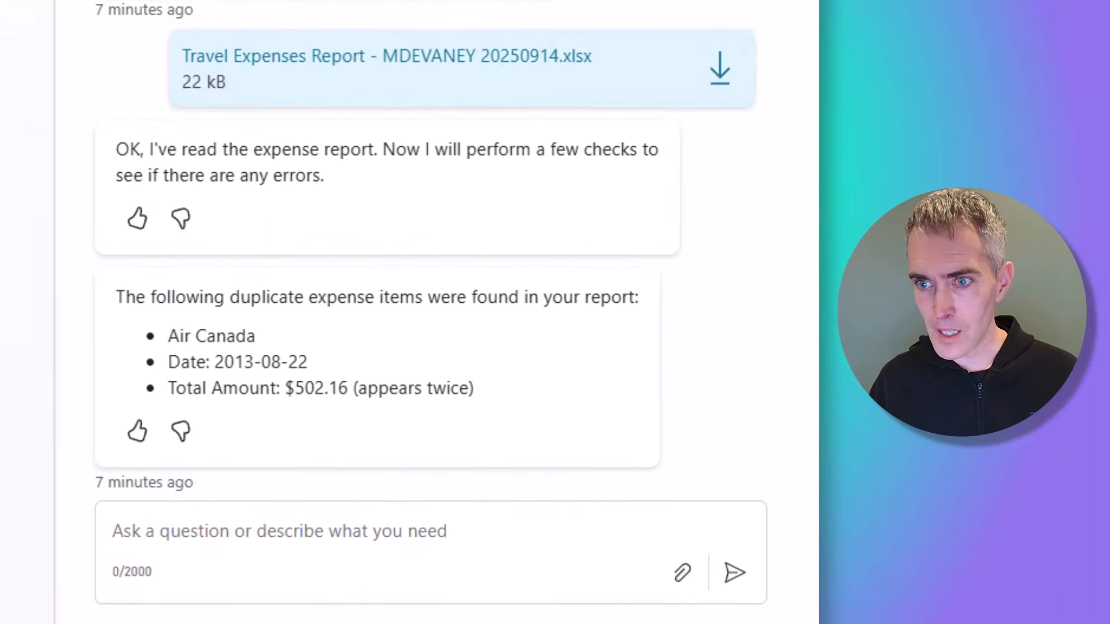
# Step: Send the message "please review my expense report" in a fresh test chat with the agent
pyautogui.click(293, 529)
pyautogui.write('pl')
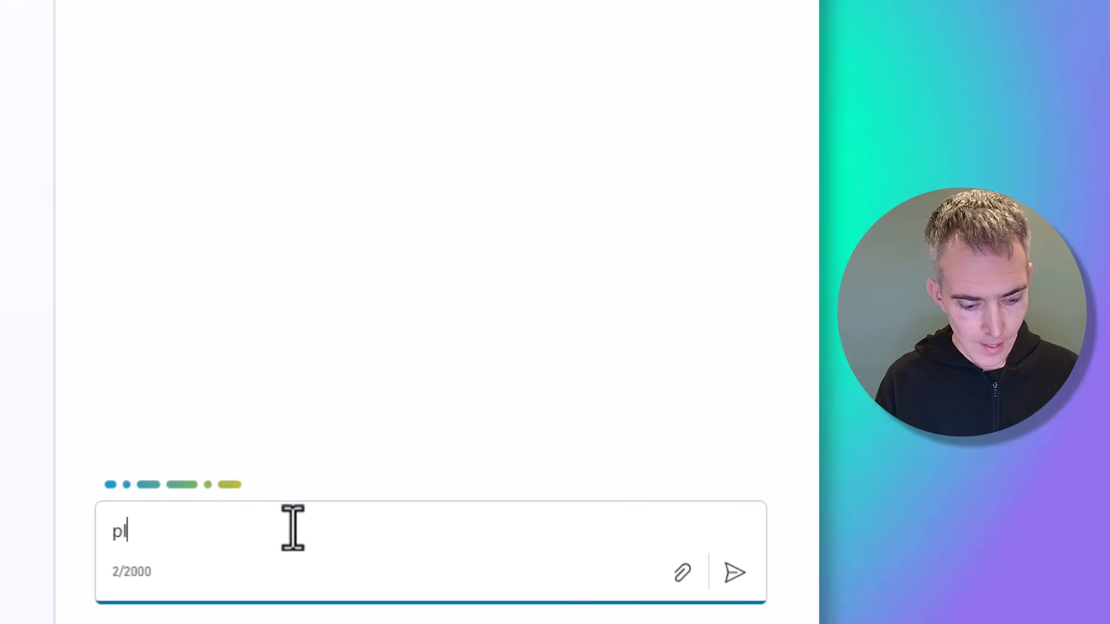
pyautogui.write('ease ref')
pyautogui.press('BackSpace')
pyautogui.write('view')
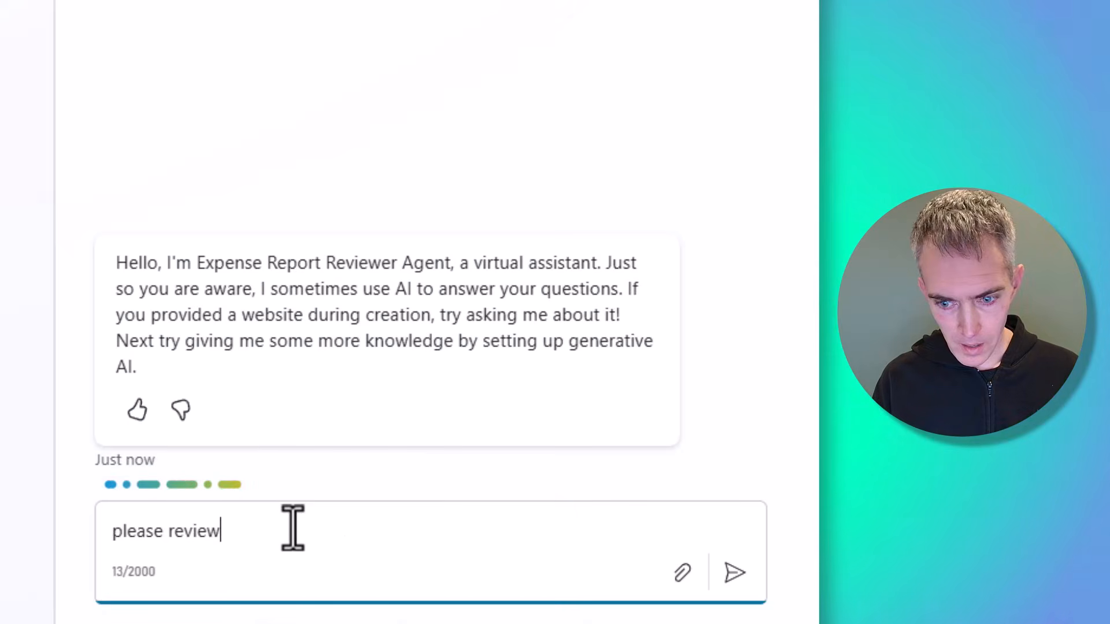
pyautogui.write(' my expense preo')
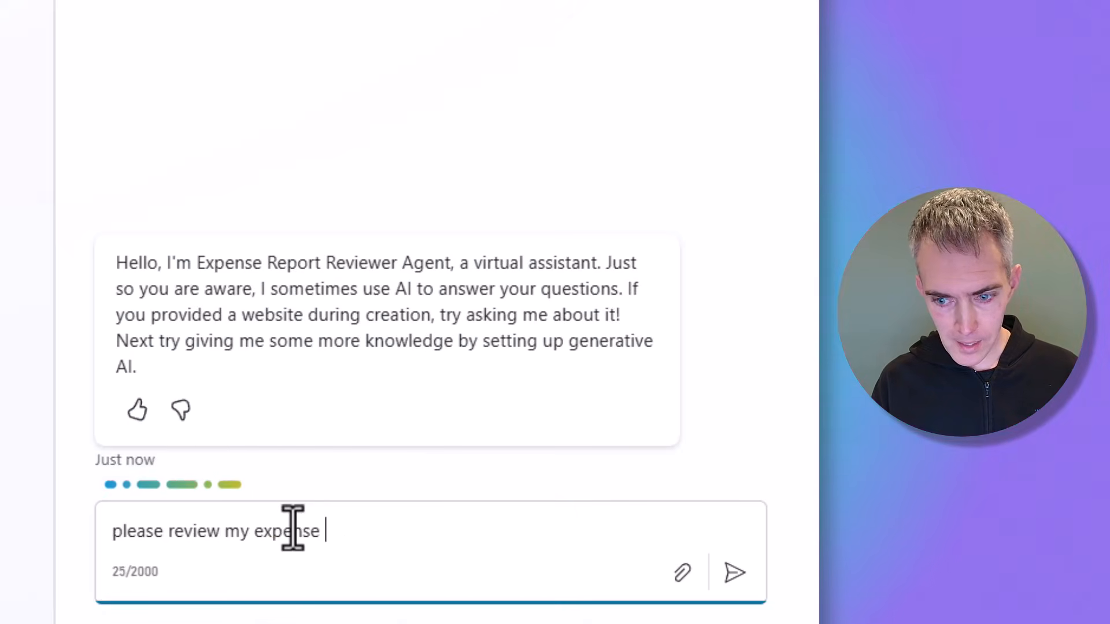
pyautogui.press('BackSpace')
pyautogui.press('BackSpace')
pyautogui.press('BackSpace')
pyautogui.press('BackSpace')
pyautogui.write('report')
pyautogui.press('Return')
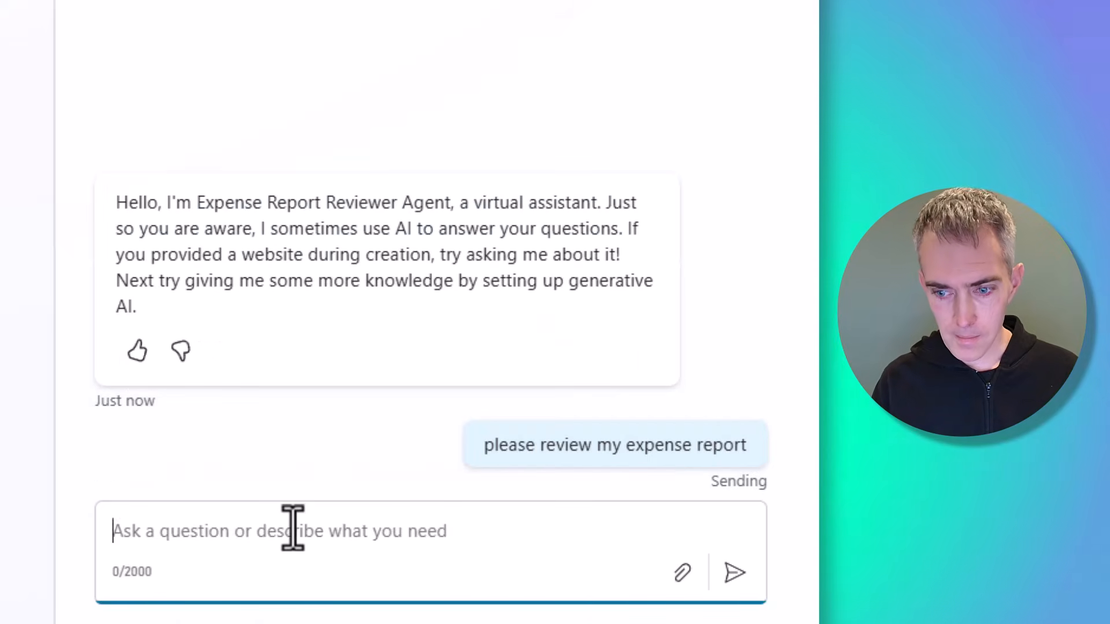
# Step: Upload the travel expenses report workbook to the test chat, send it, and return to the agent after checking the sheet in Excel
pyautogui.moveTo(662, 162); pyautogui.dragTo(269, 567)
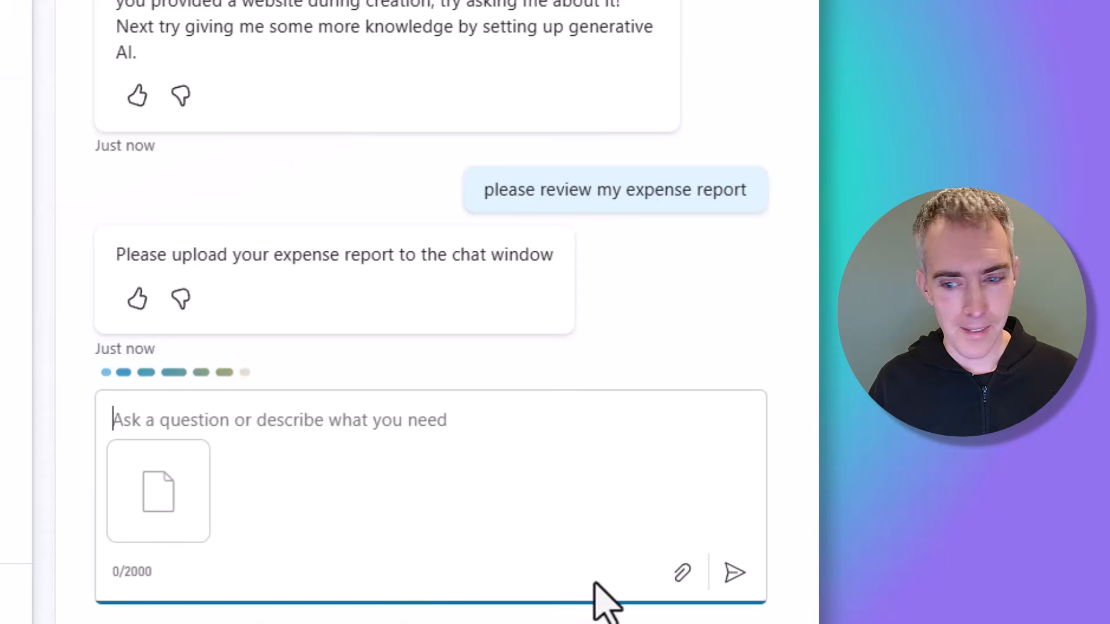
pyautogui.click(734, 573)
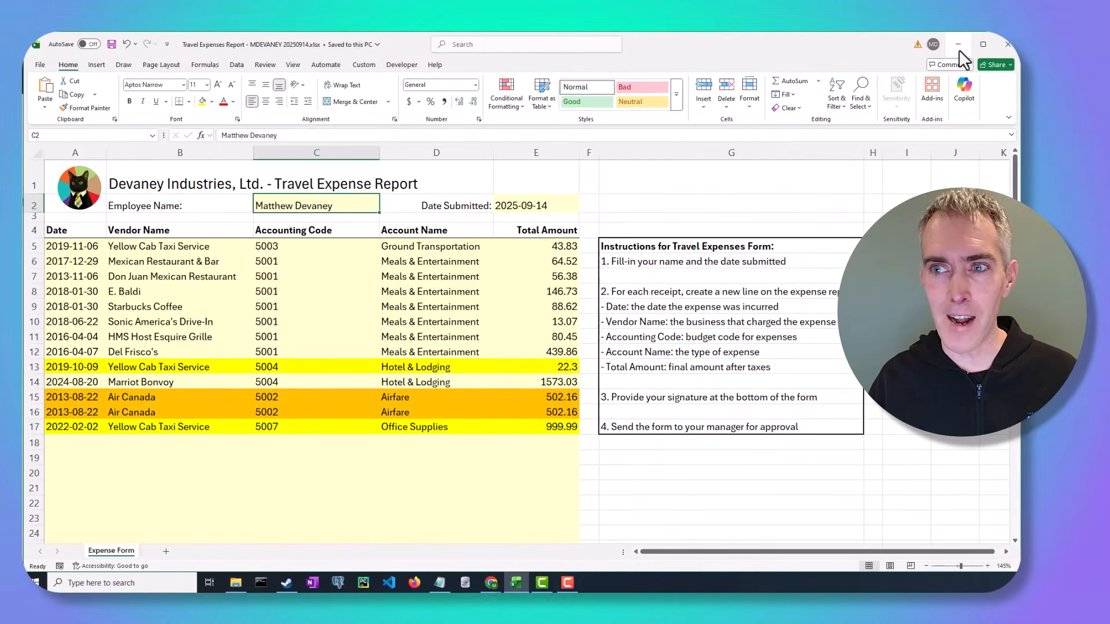
pyautogui.click(958, 50)
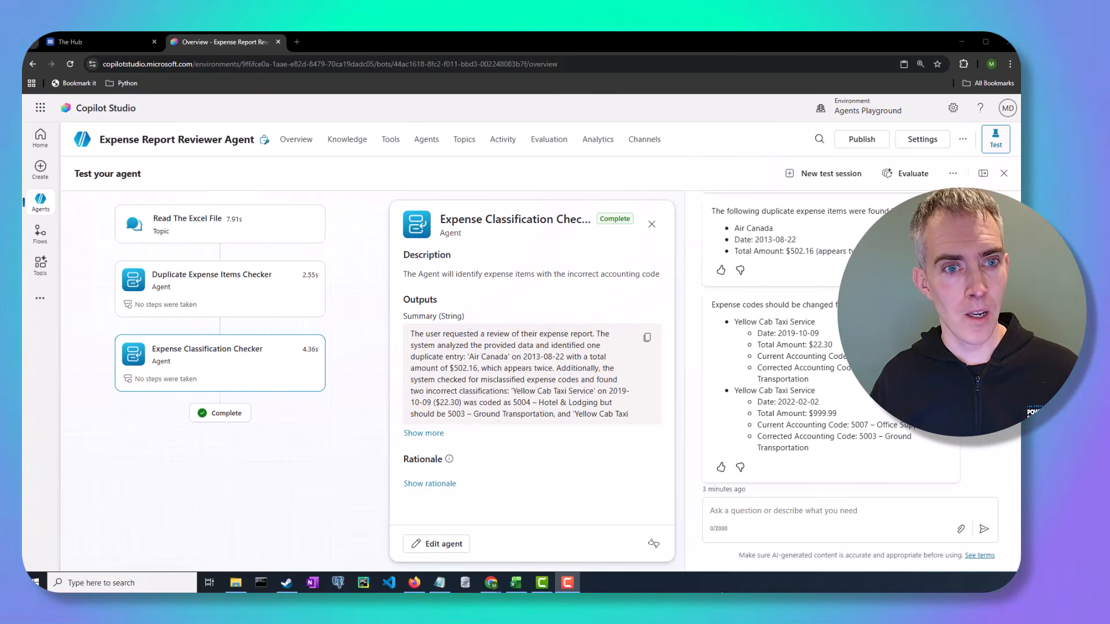
# Step: Connect the existing Copilot Studio agent Travel Policy FAQ Agent to the Expense Report Reviewer Agent, with conversation history passed to it
pyautogui.click(428, 149)
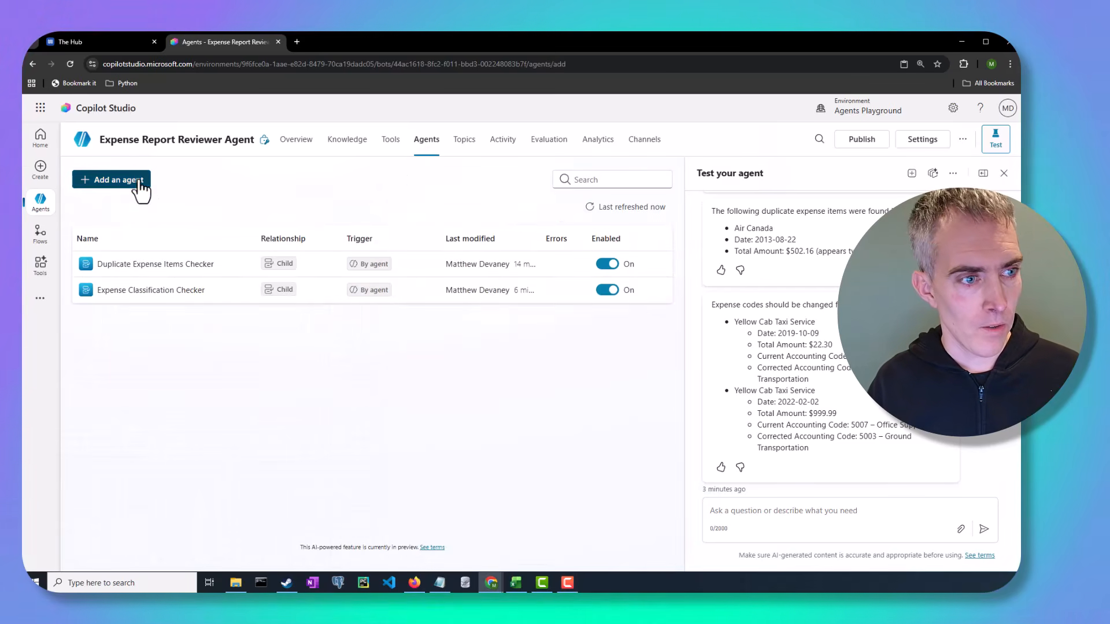
pyautogui.click(88, 179)
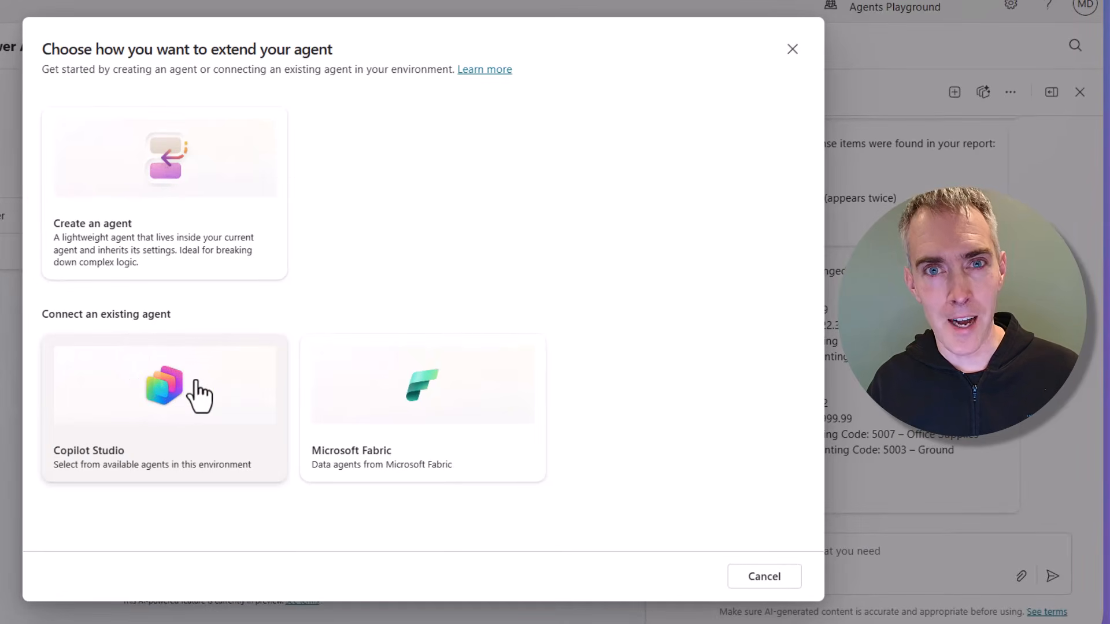
pyautogui.click(196, 384)
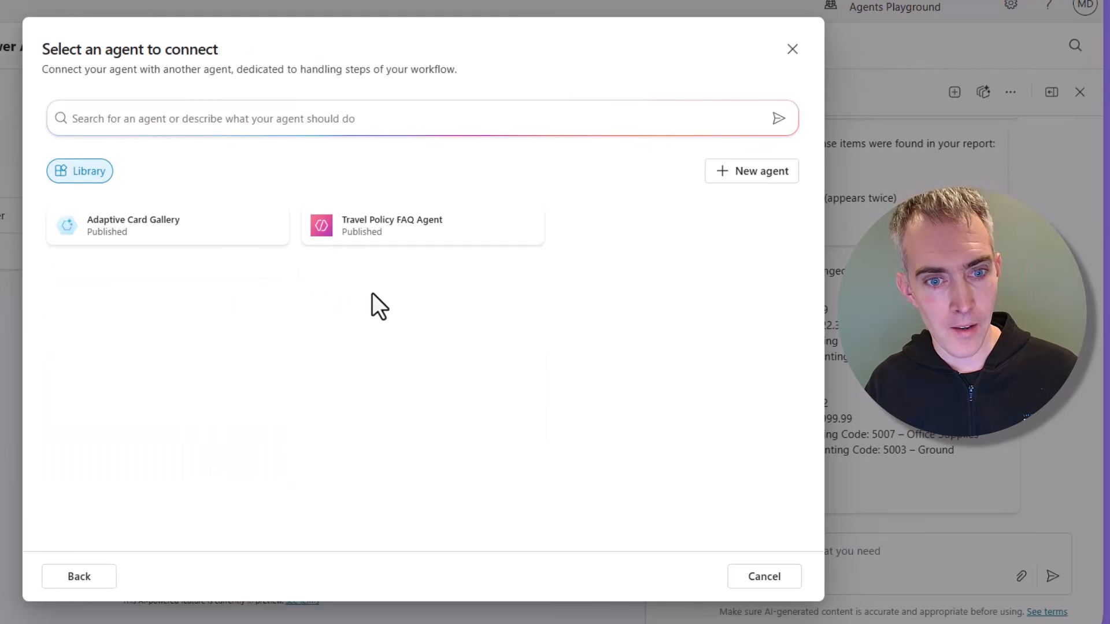
pyautogui.click(388, 235)
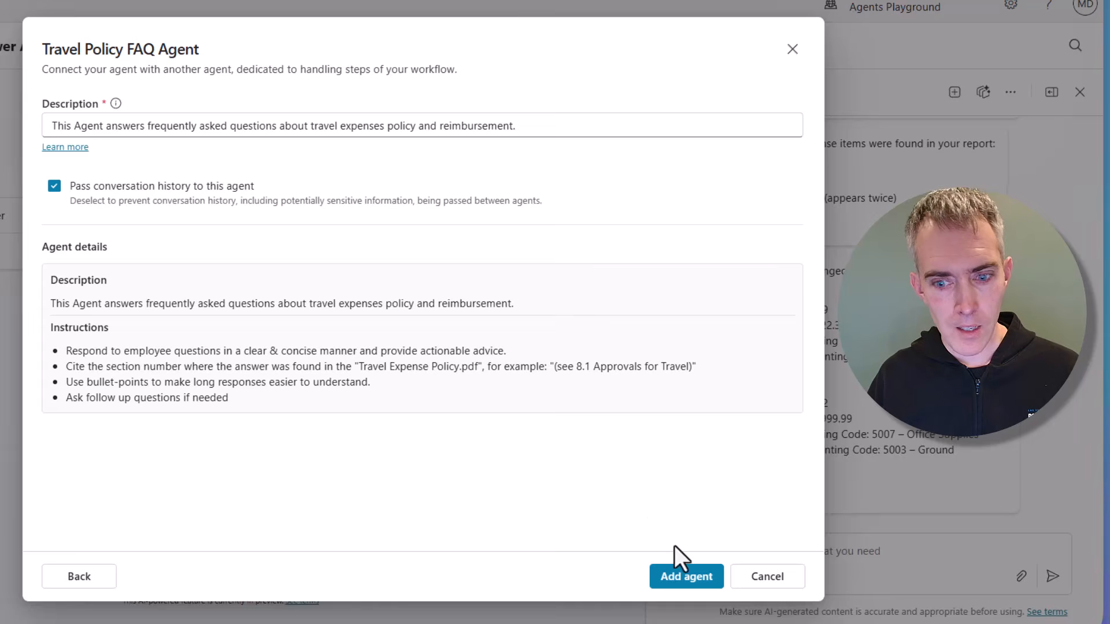
pyautogui.click(675, 581)
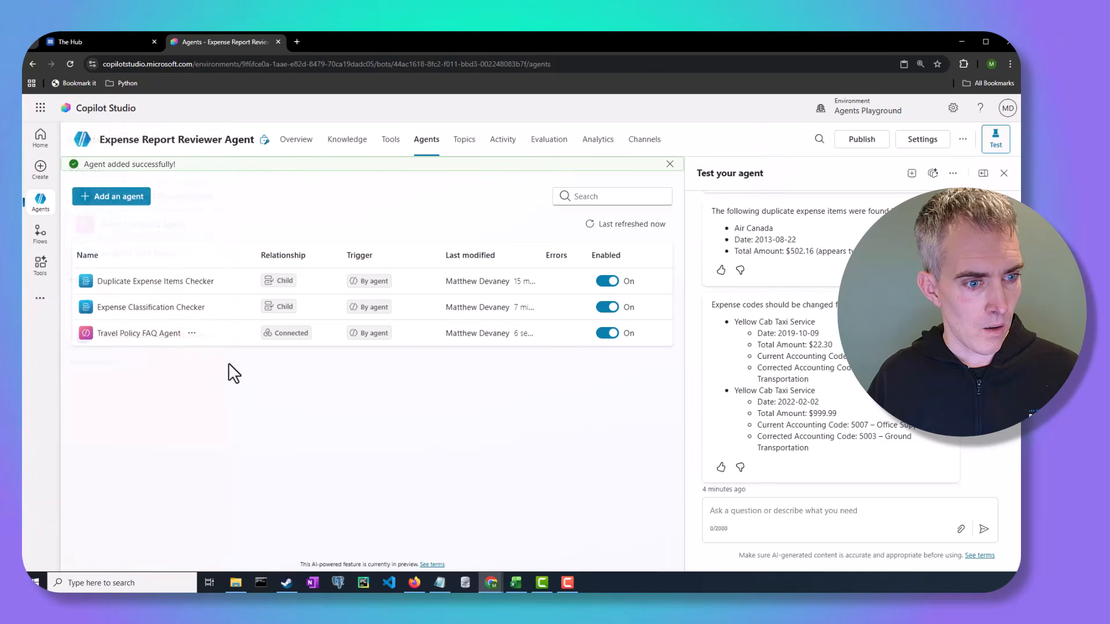
# Step: Open the Travel Policy FAQ Agent and review its description, model and instructions
pyautogui.rightClick(42, 216)
pyautogui.click(217, 234)
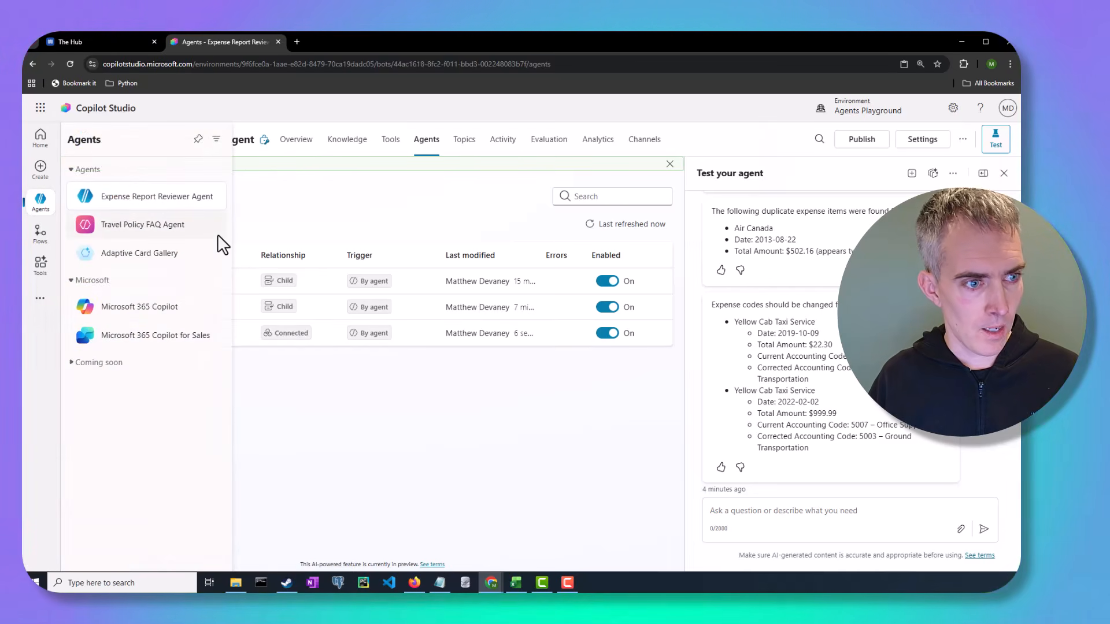
pyautogui.click(218, 236)
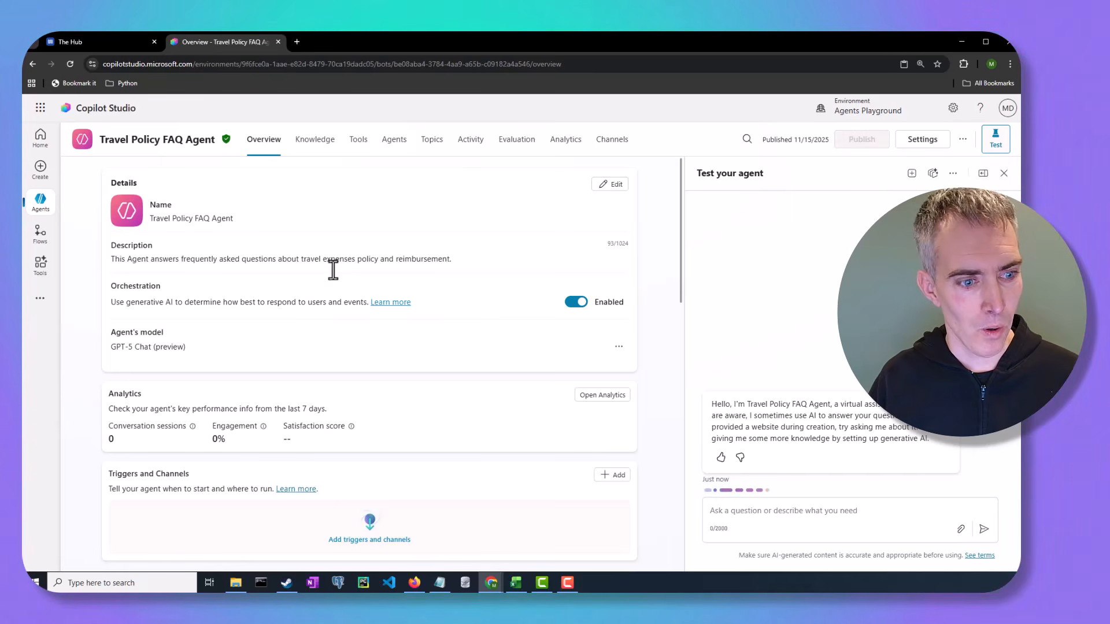
pyautogui.scroll(-3, 346, 284)
pyautogui.scroll(-2, 338, 327)
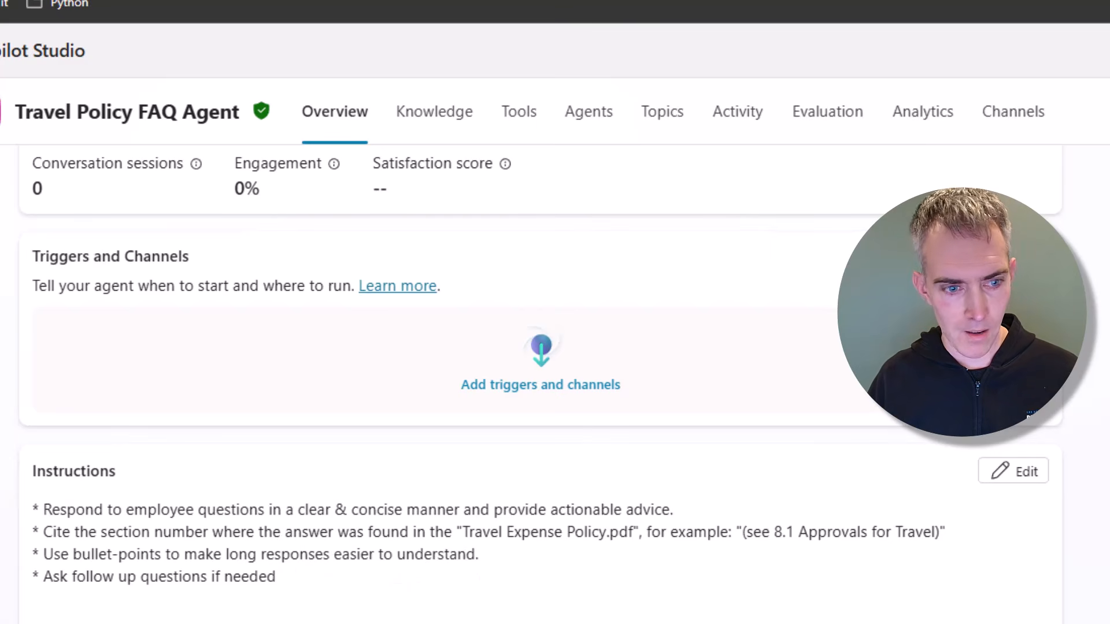
# Step: Download and open the Travel Expense Policy PDF from the Travel Policy FAQ Agent's knowledge, and read through its policy sections
pyautogui.click(420, 134)
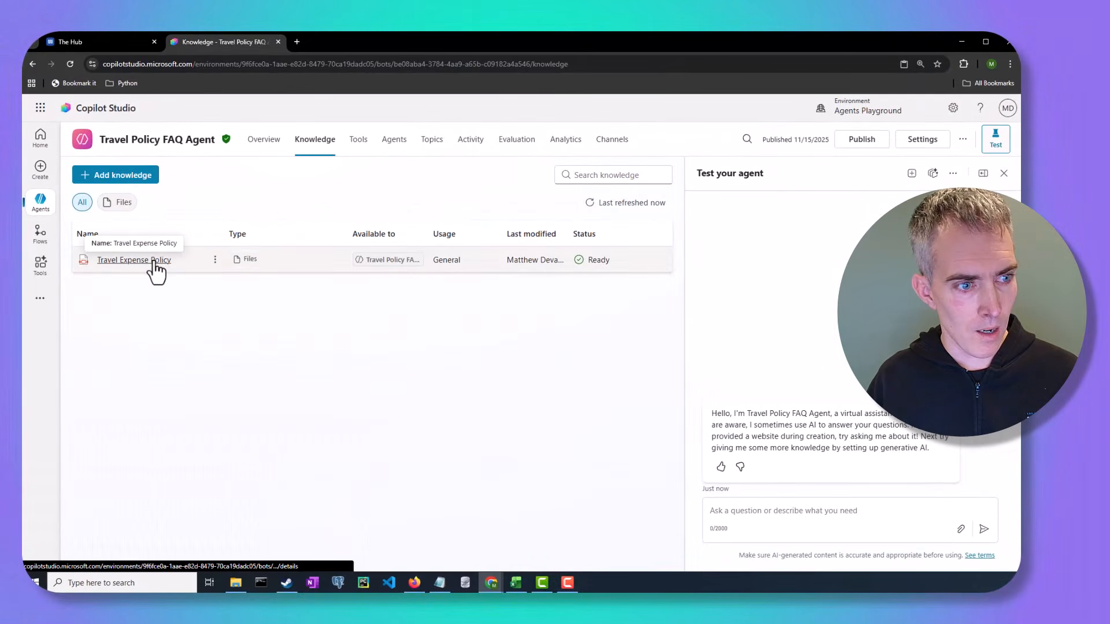
pyautogui.click(154, 260)
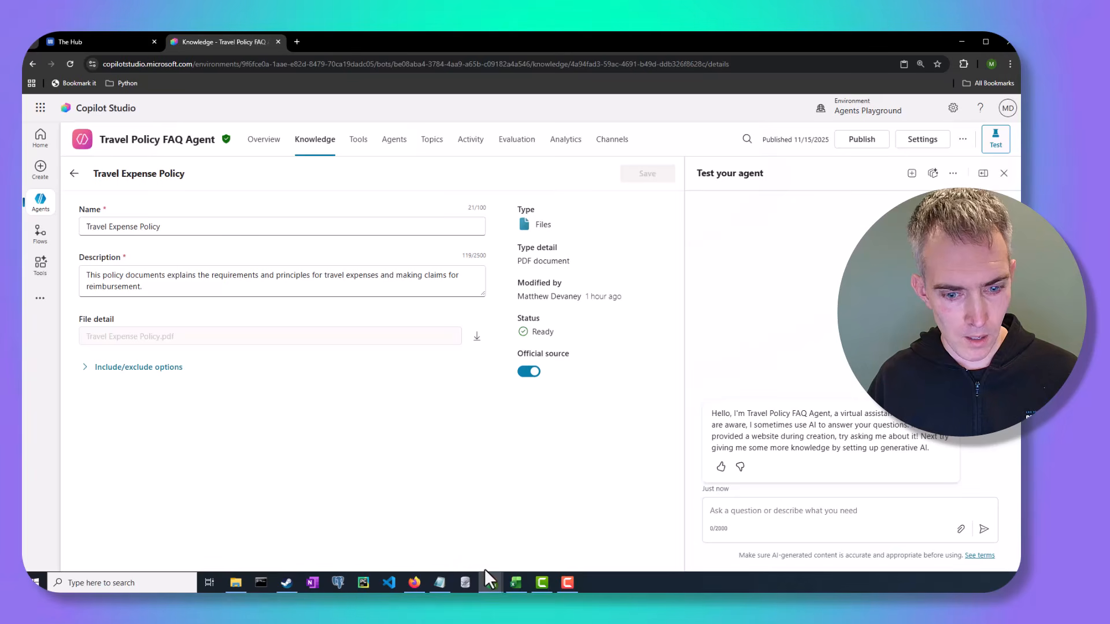
pyautogui.moveTo(492, 586)
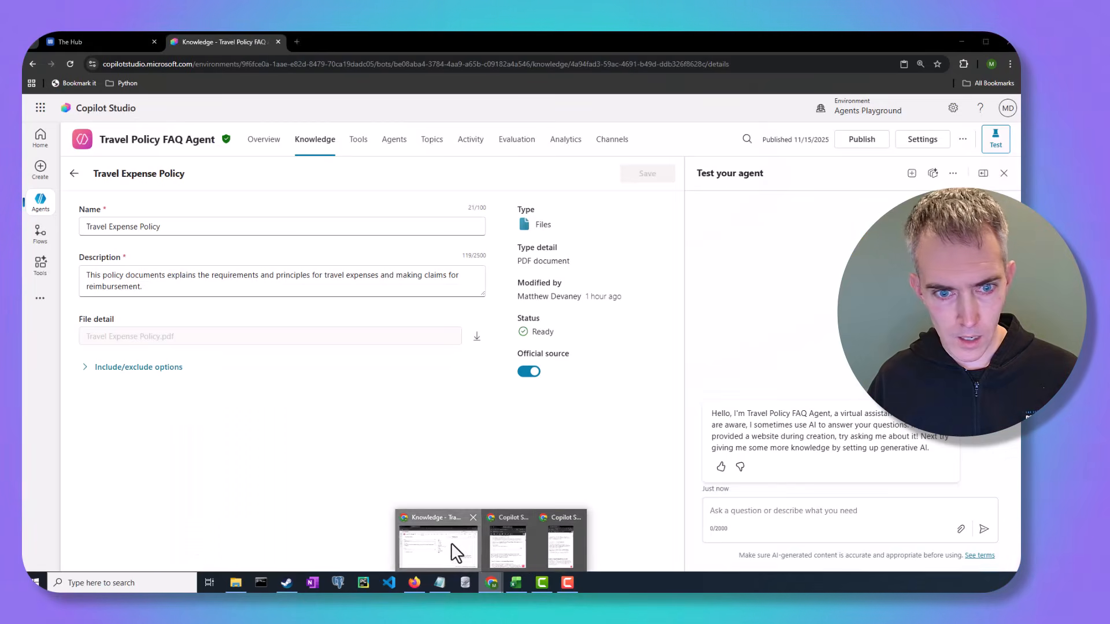
pyautogui.click(451, 546)
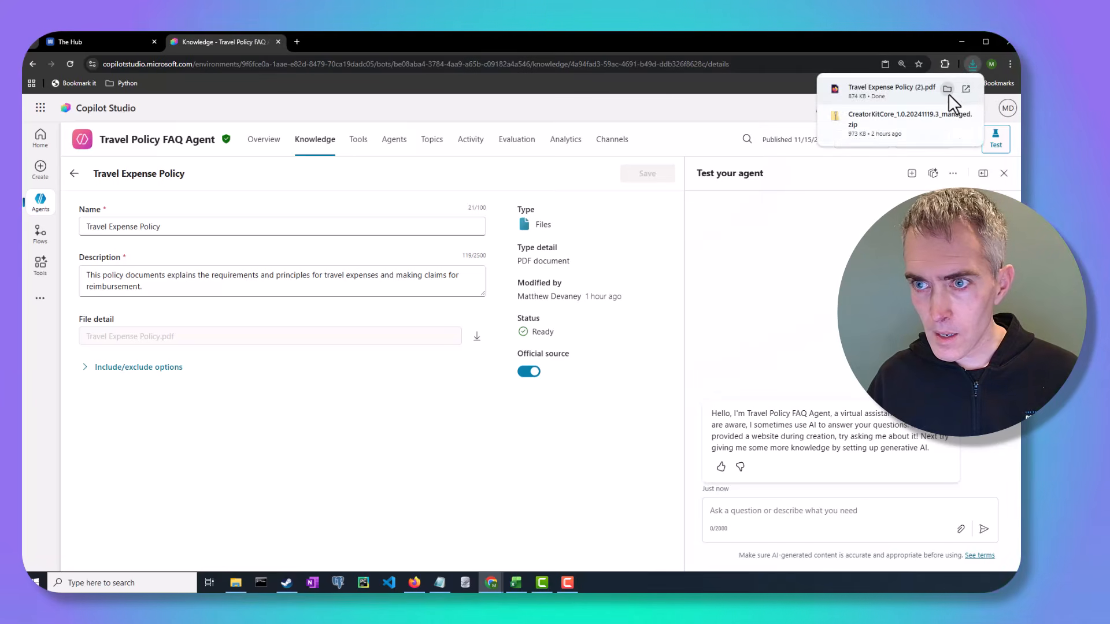
pyautogui.click(965, 89)
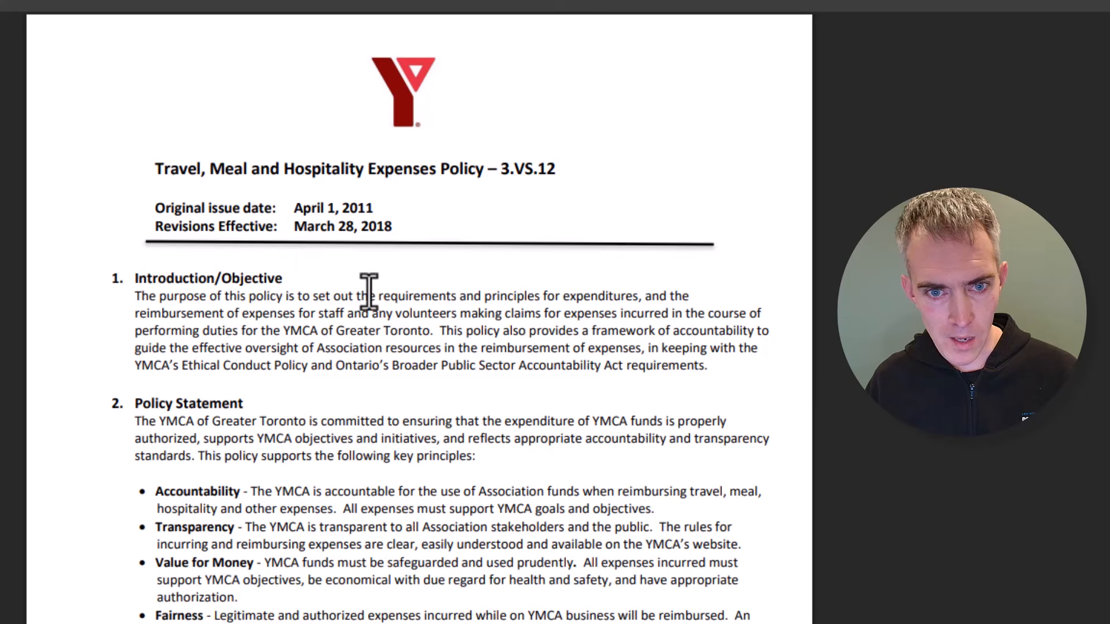
pyautogui.scroll(-20, 435, 373)
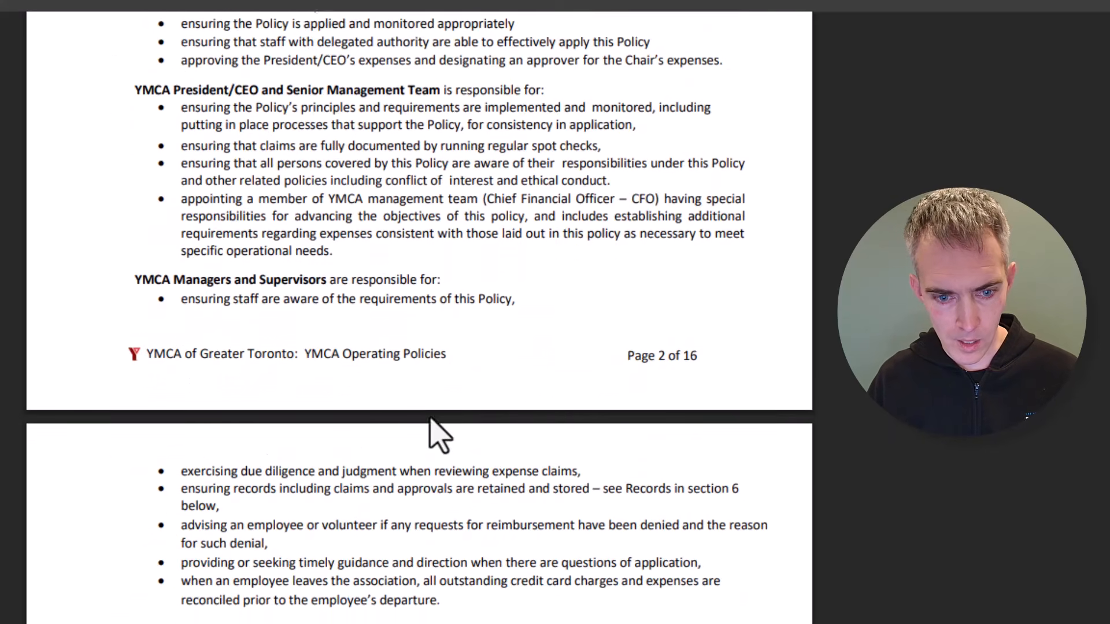
pyautogui.scroll(-20, 429, 418)
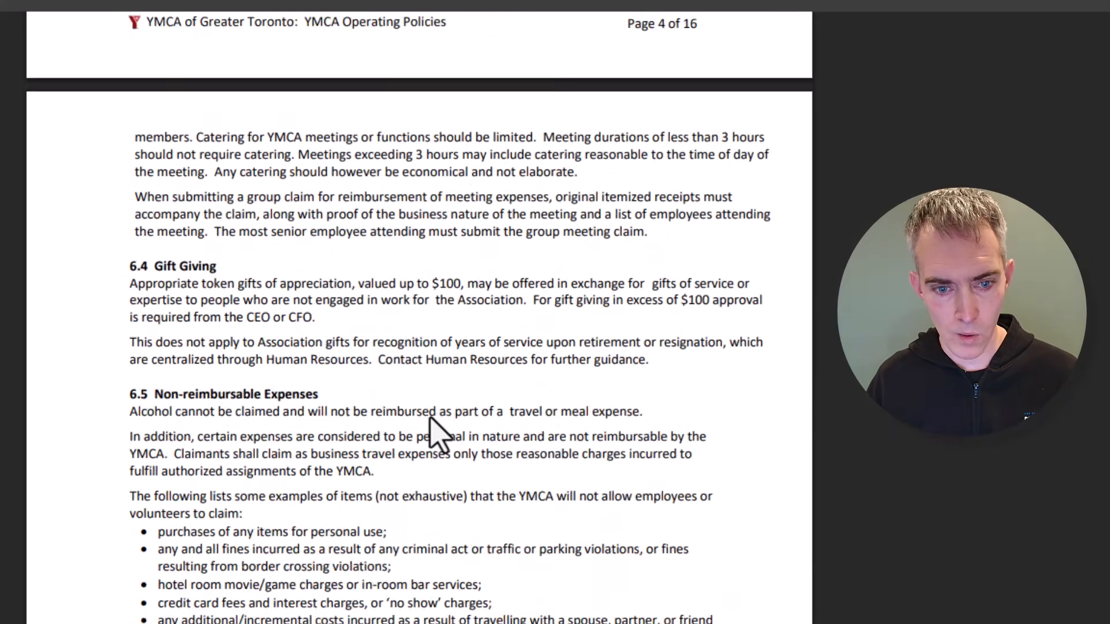
pyautogui.scroll(5, 431, 417)
pyautogui.scroll(-15, 429, 417)
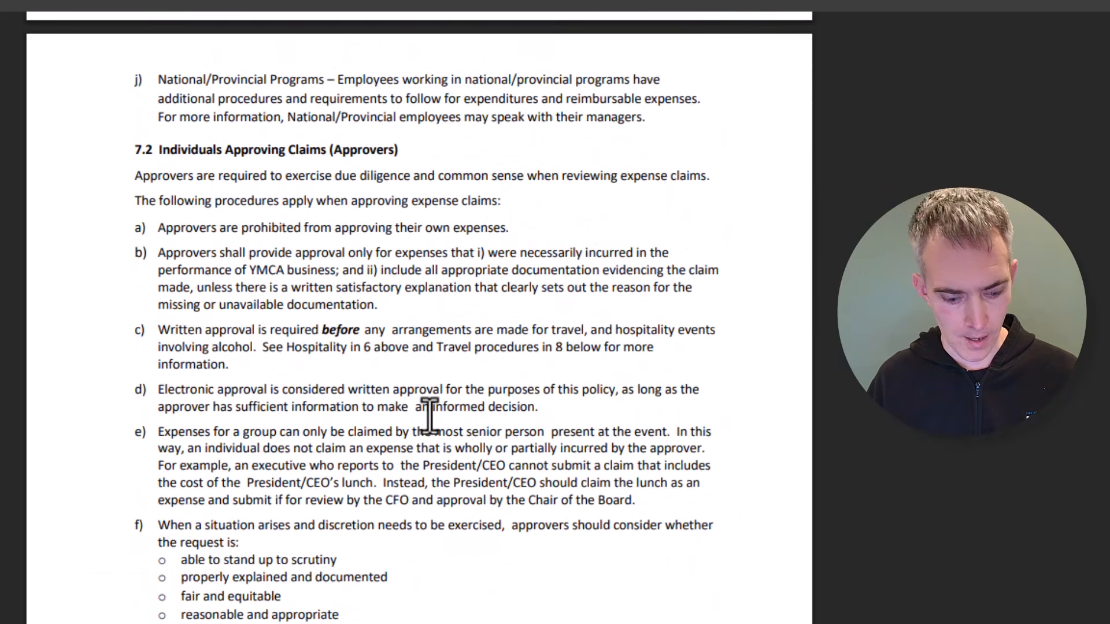
# Step: Find the gift rules in the Travel Expense Policy PDF and read the Gift Giving section
pyautogui.scroll(15, 431, 418)
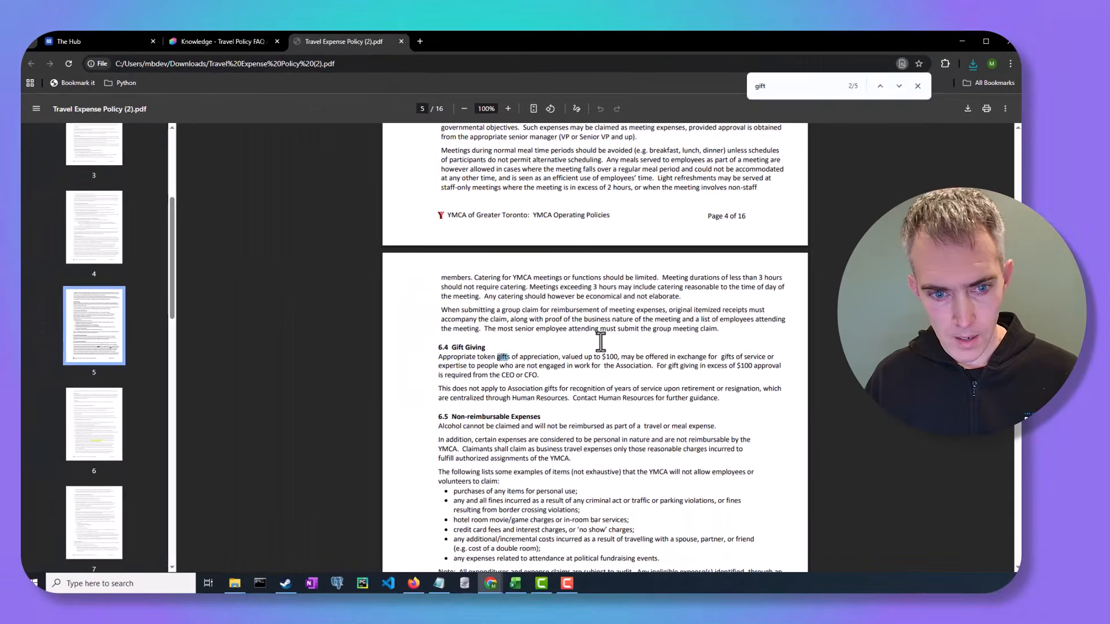
pyautogui.scroll(-1, 607, 414)
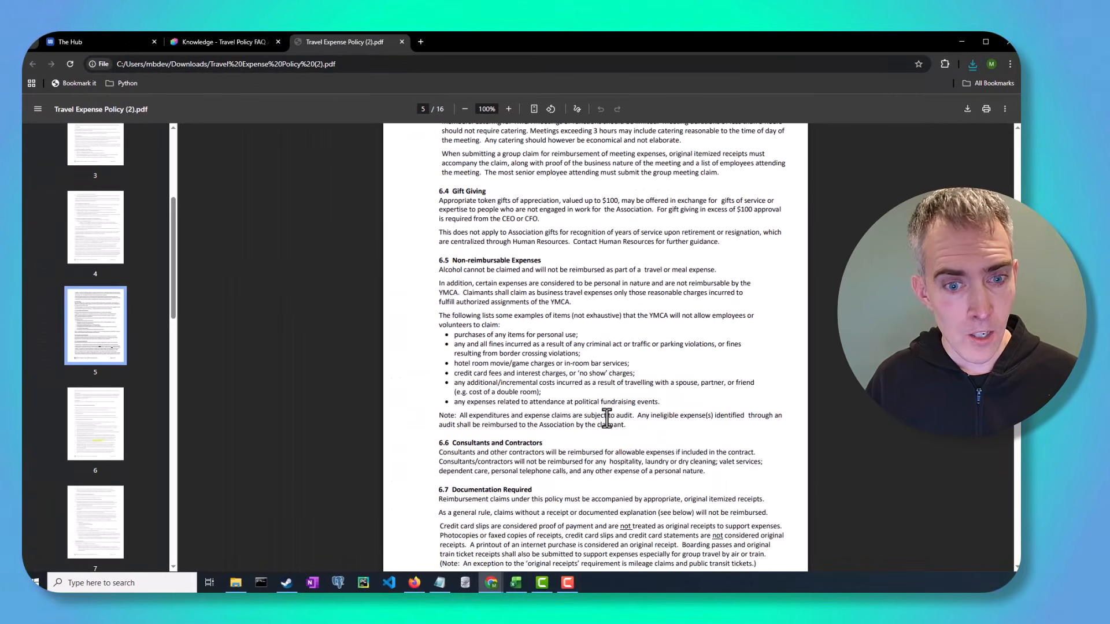
pyautogui.scroll(1, 606, 414)
# Step: Ask the Travel Policy FAQ Agent in its test chat "What type of gifts am I allowed to give to volunteers" and select the sent question
pyautogui.click(217, 43)
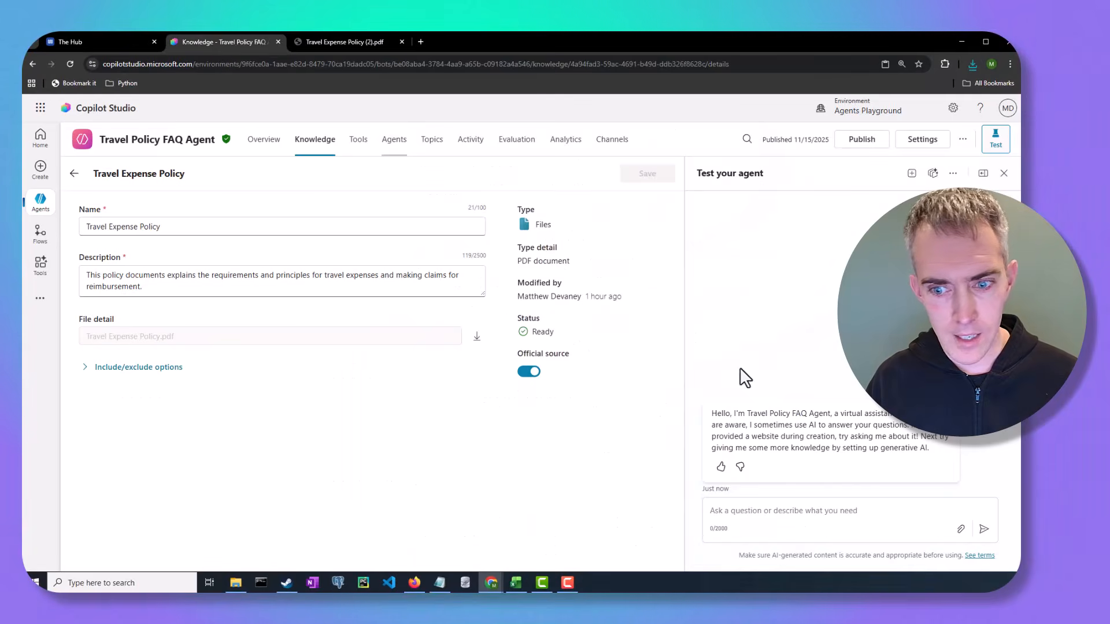
pyautogui.click(768, 512)
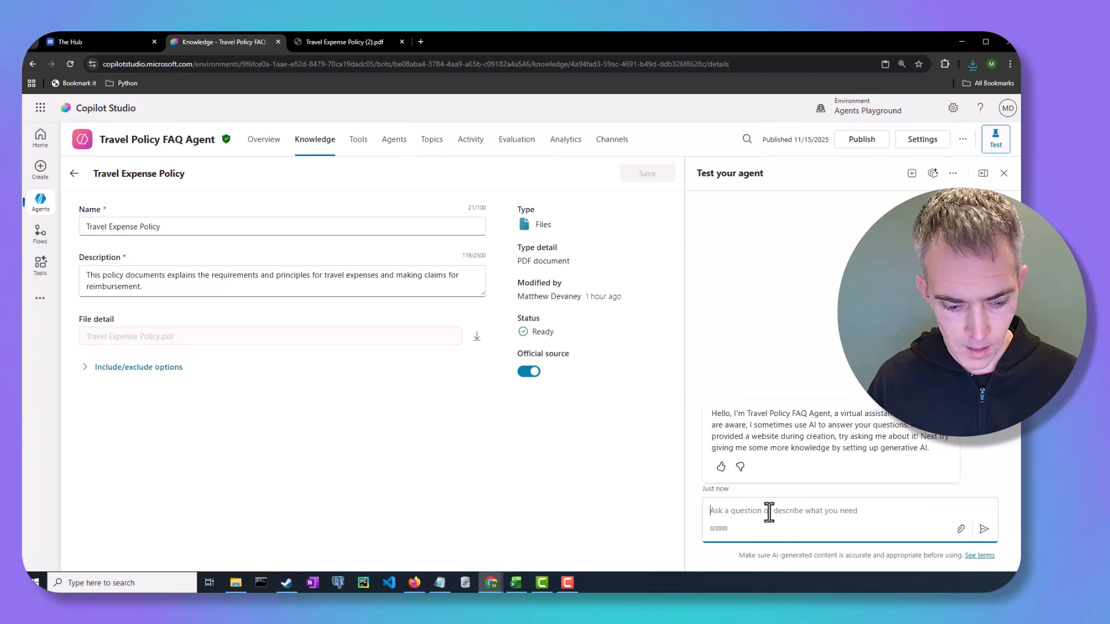
pyautogui.write('What gifts')
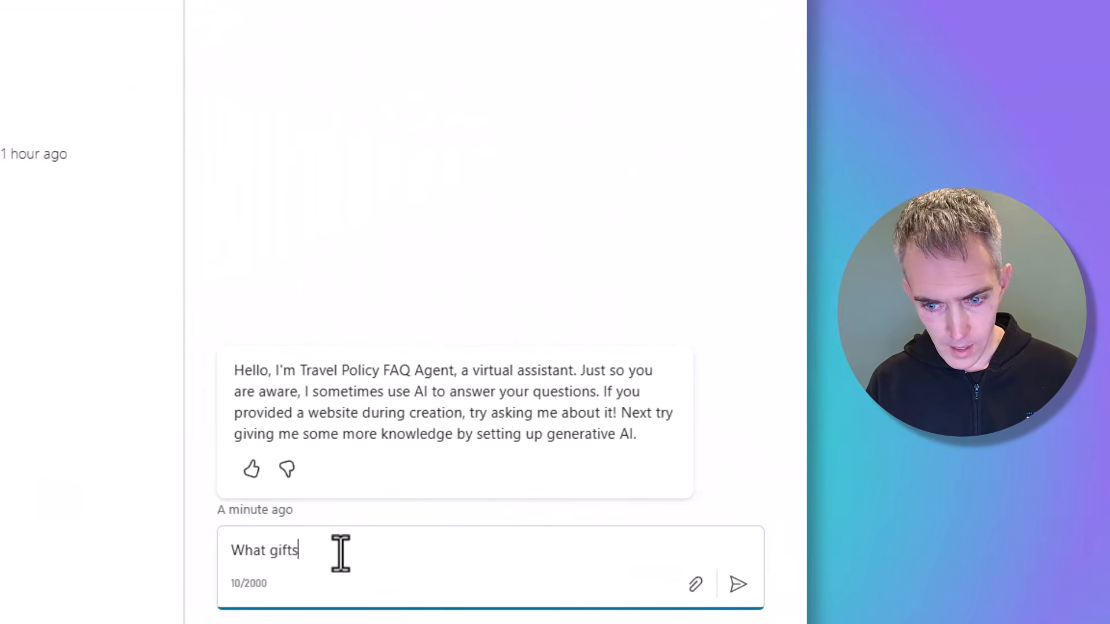
pyautogui.hotkey('ctrl', 'Left')
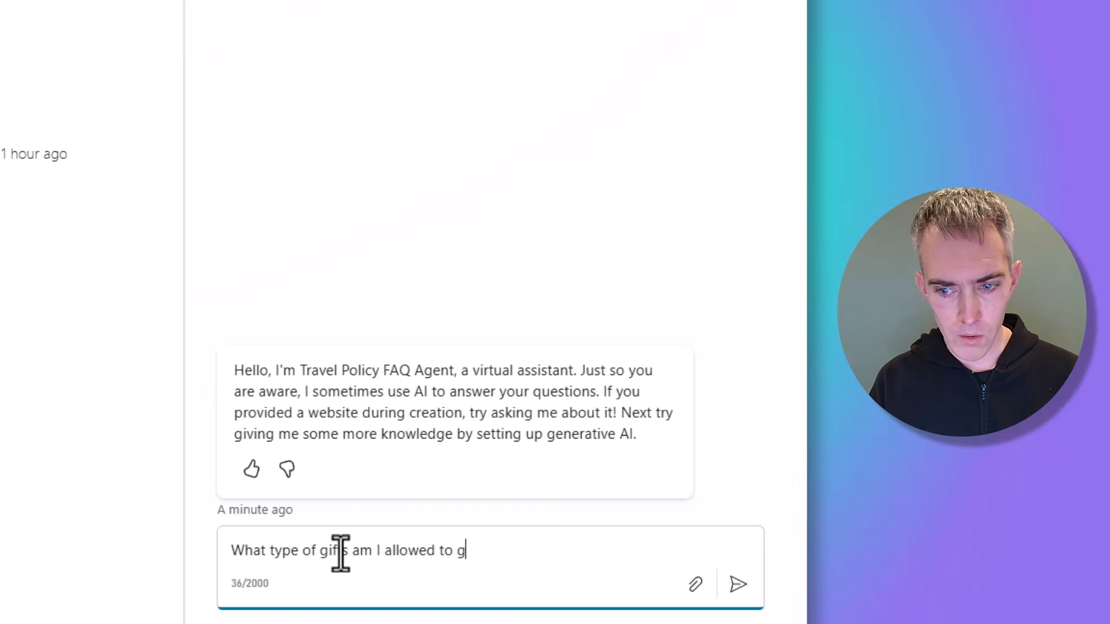
pyautogui.write('v')
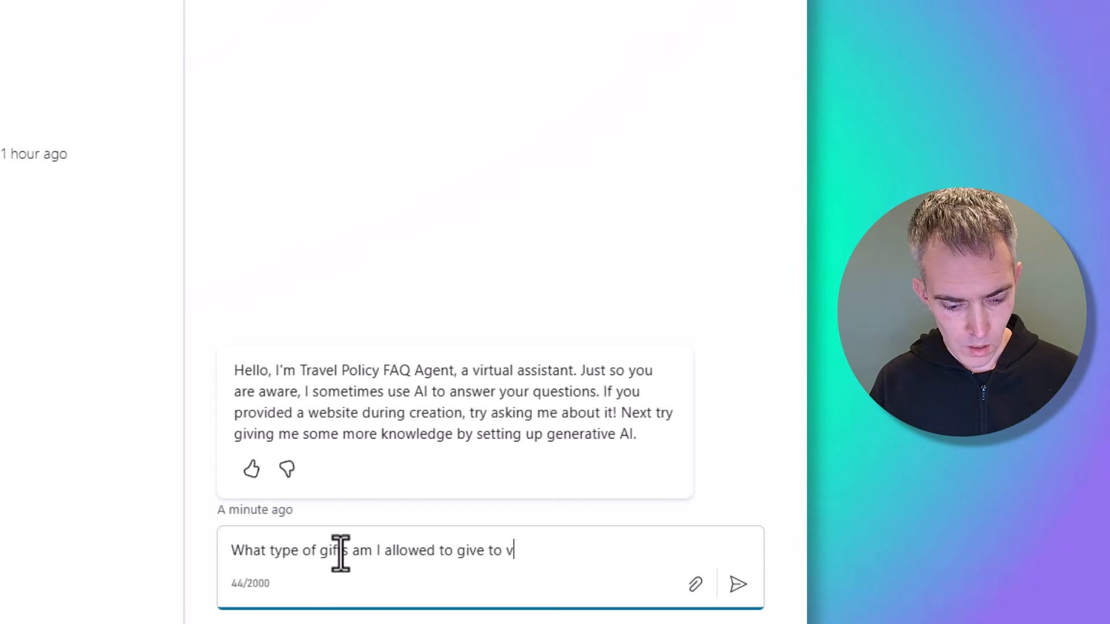
pyautogui.write('olunteer')
pyautogui.press('BackSpace')
pyautogui.write('ers')
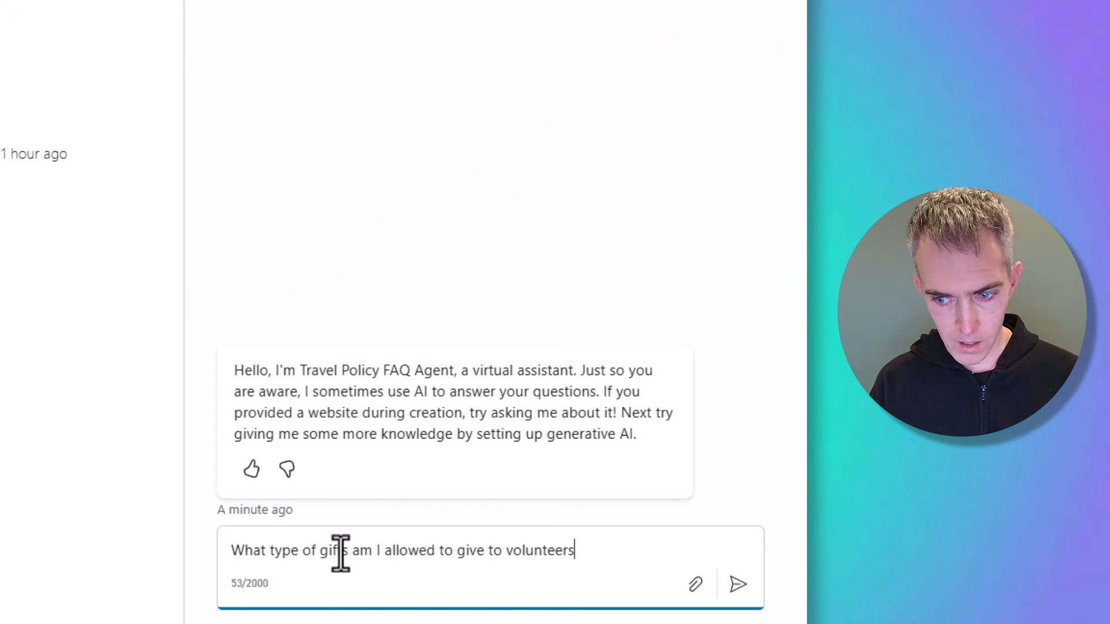
pyautogui.press('Return')
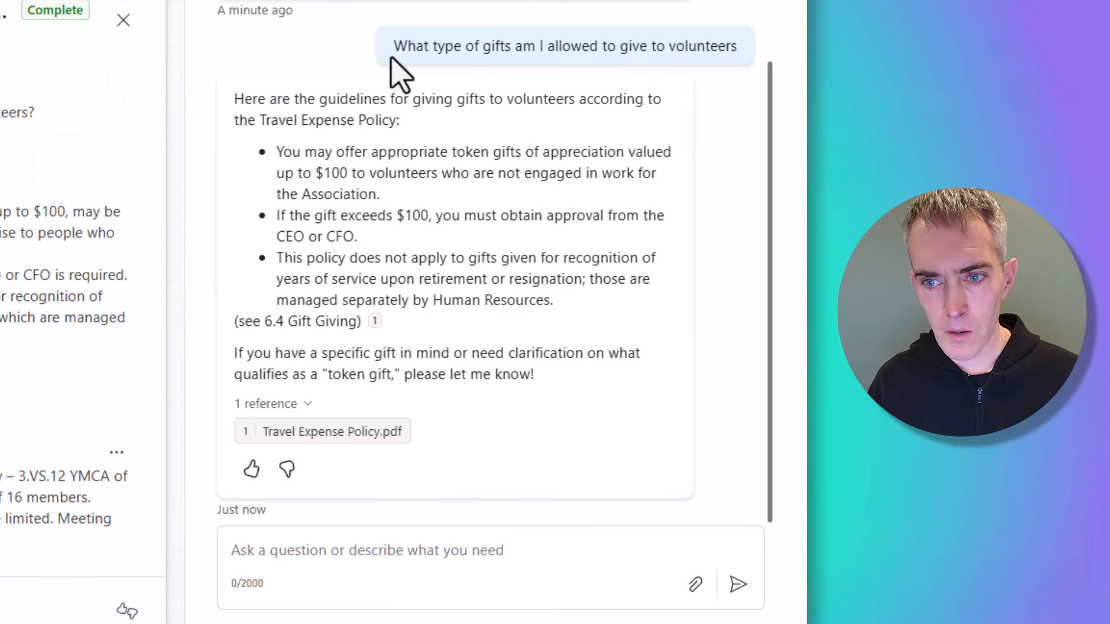
pyautogui.moveTo(398, 46); pyautogui.dragTo(733, 45)
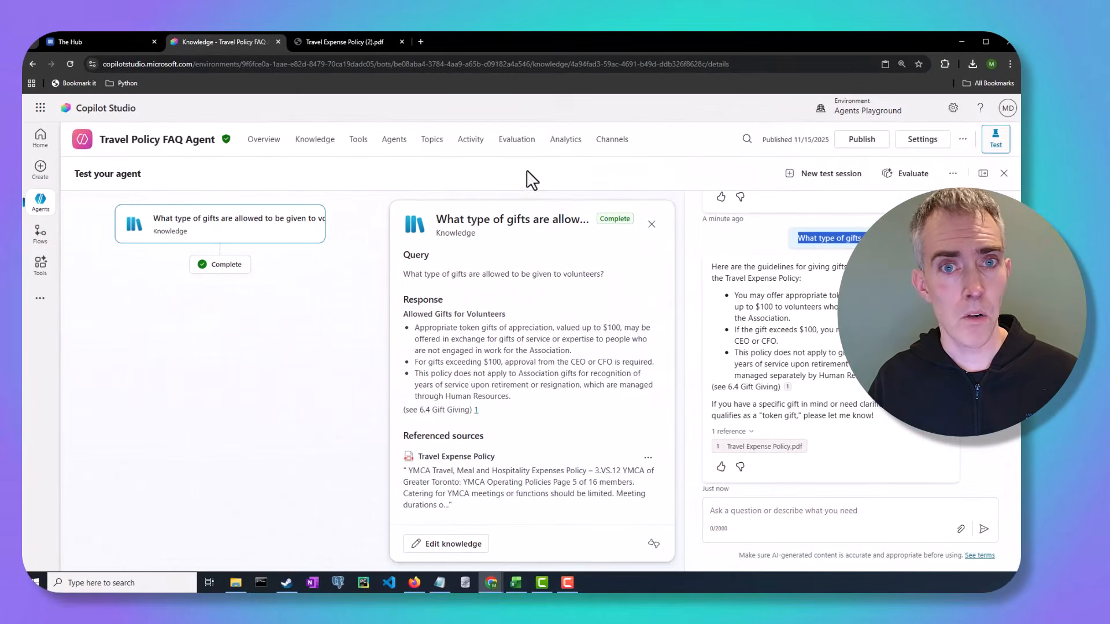
# Step: Add instructions to the Expense Report Reviewer Agent: answer Travel Expense Policy & Reimbursement questions with [Travel Policy FAQ Agent], and do not assist with any other tasks
pyautogui.click(42, 201)
pyautogui.click(109, 197)
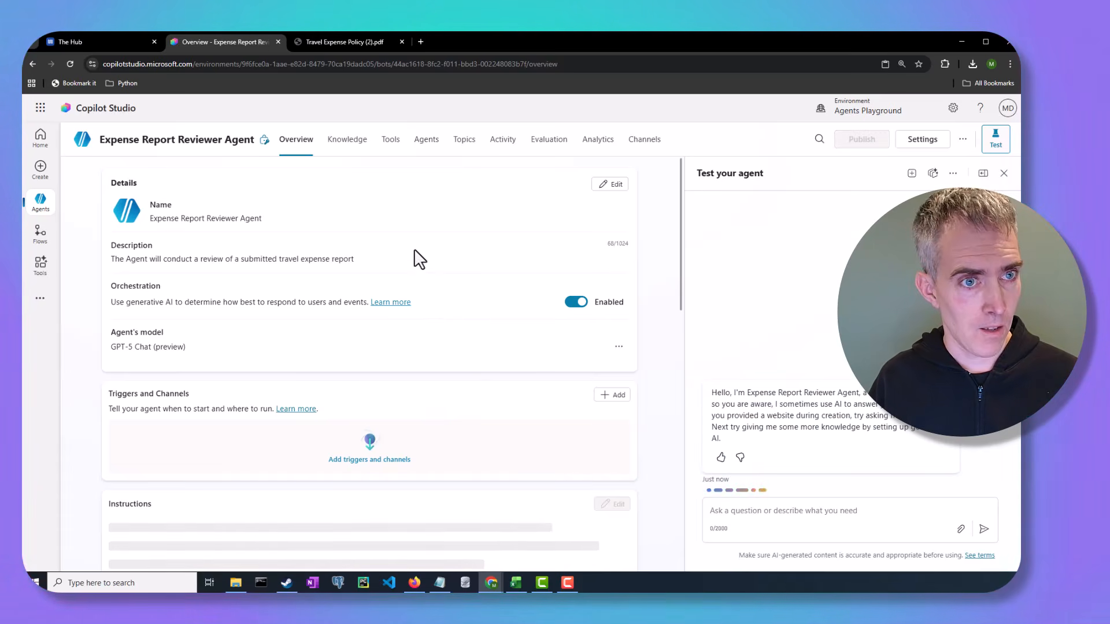
pyautogui.scroll(-3, 445, 242)
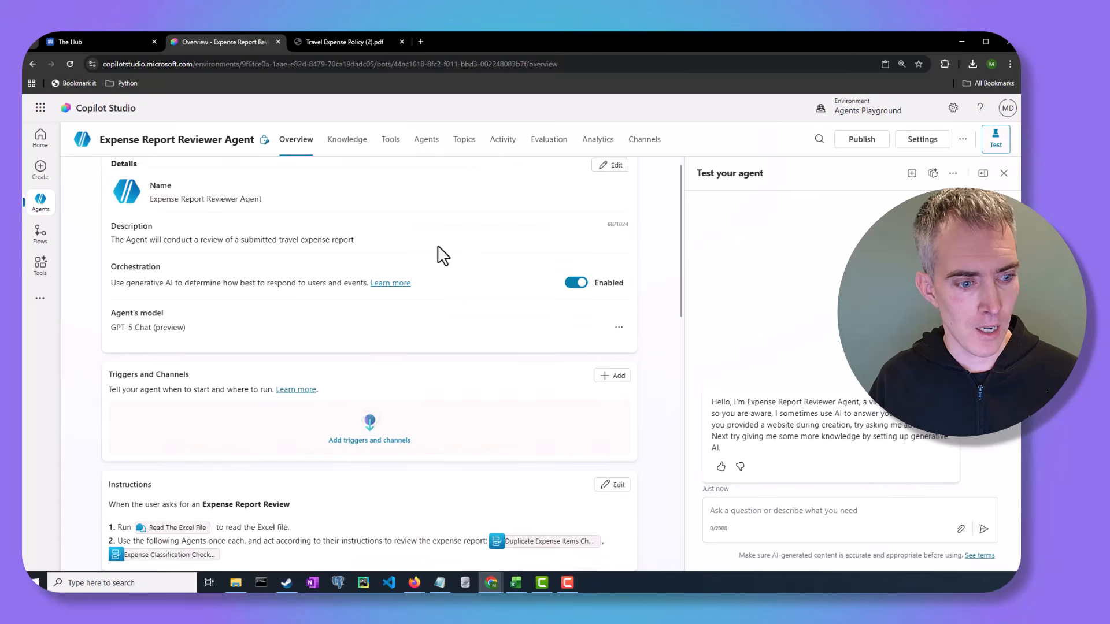
pyautogui.scroll(-1, 466, 295)
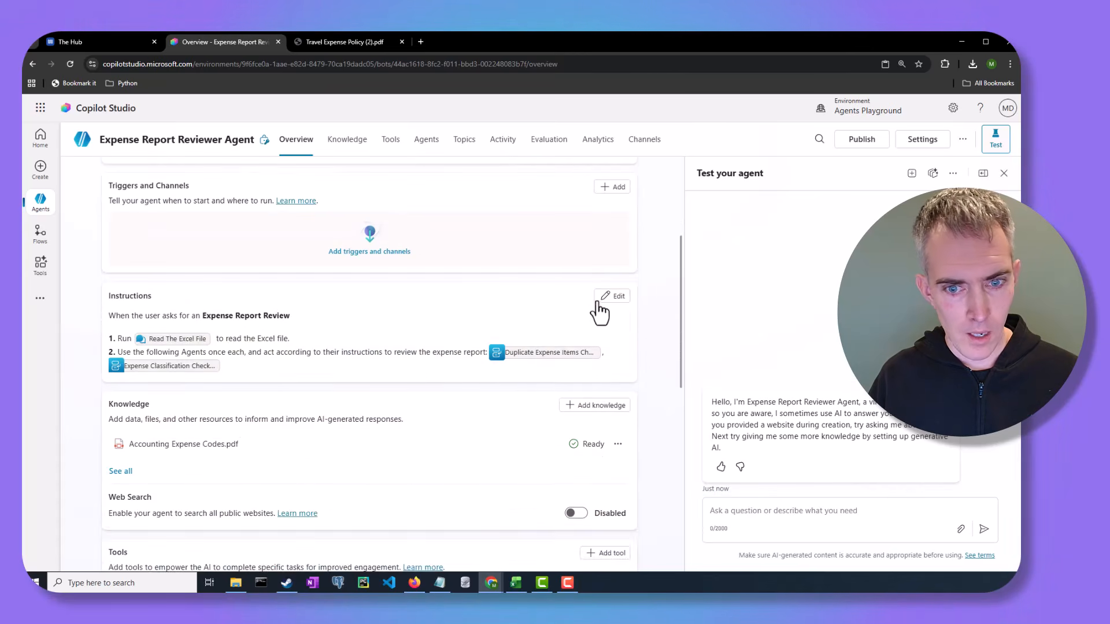
pyautogui.click(611, 296)
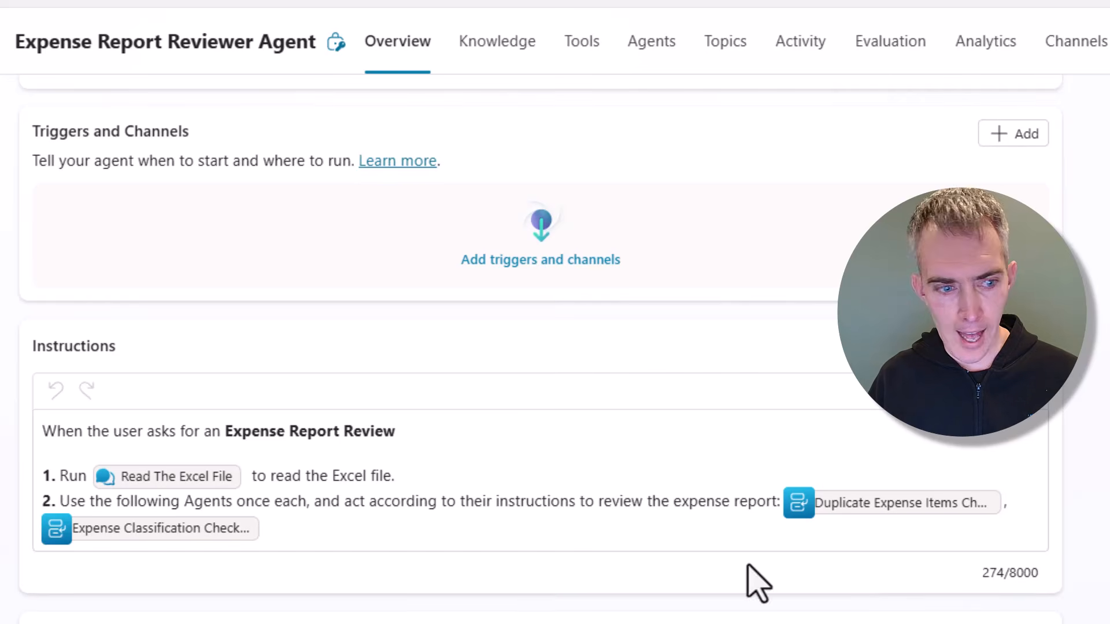
pyautogui.click(402, 531)
pyautogui.press('Return')
pyautogui.press('Return')
pyautogui.write('When the user asks a Question About Travel Expense Policy & Reimbursement use the [Travel Policy FAQ Agent] to answer them.  Strict Instructions: – Do not assist the User with any other tasks')
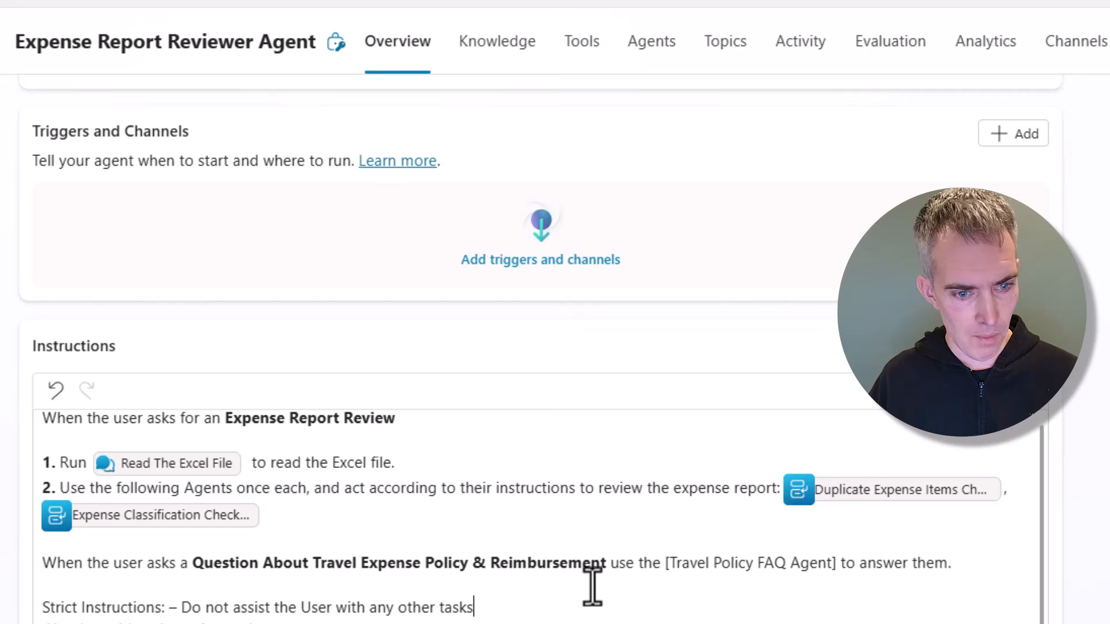
pyautogui.press('Return')
# Step: Replace the bracketed [Travel Policy FAQ Agent] placeholder with a reference to the connected agent, save the instructions and review them
pyautogui.moveTo(837, 553); pyautogui.dragTo(755, 554)
pyautogui.click(801, 569)
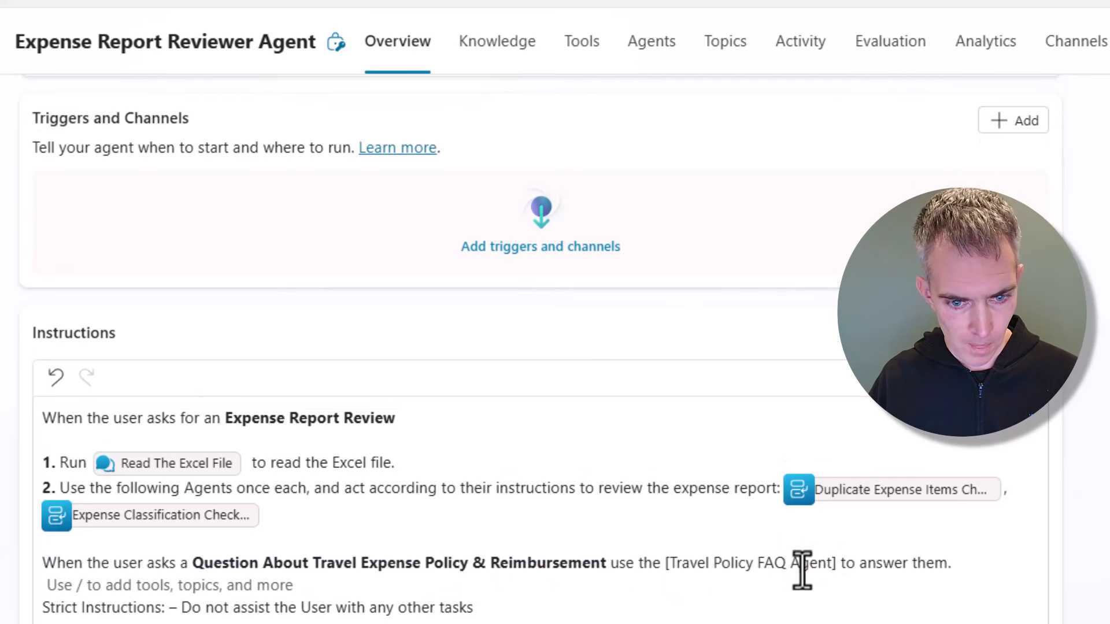
pyautogui.moveTo(838, 569); pyautogui.dragTo(657, 569)
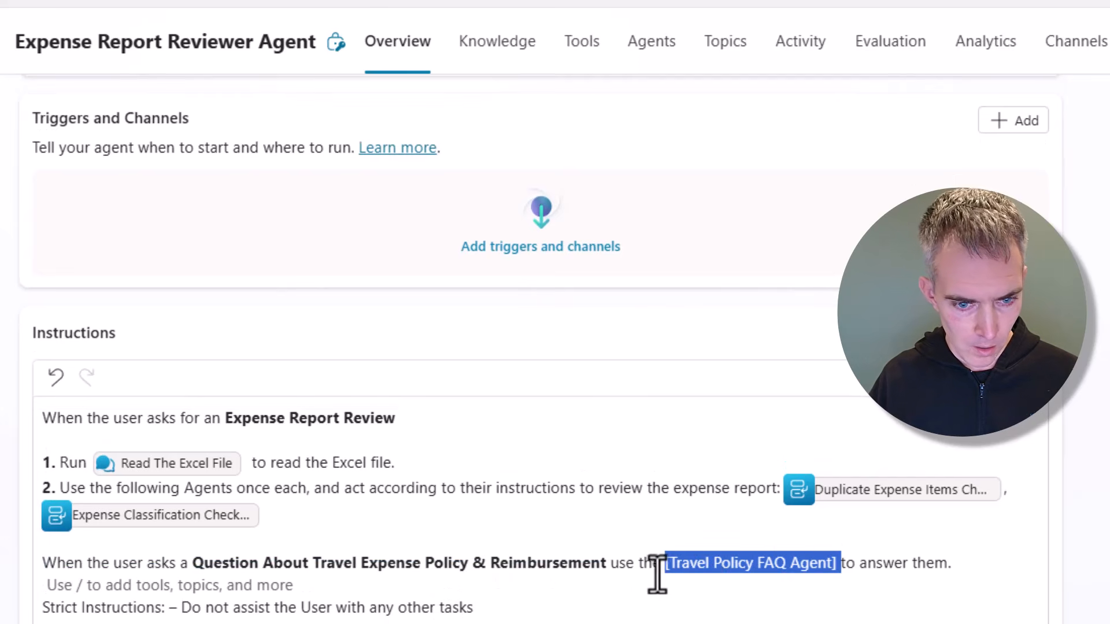
pyautogui.write('/tr')
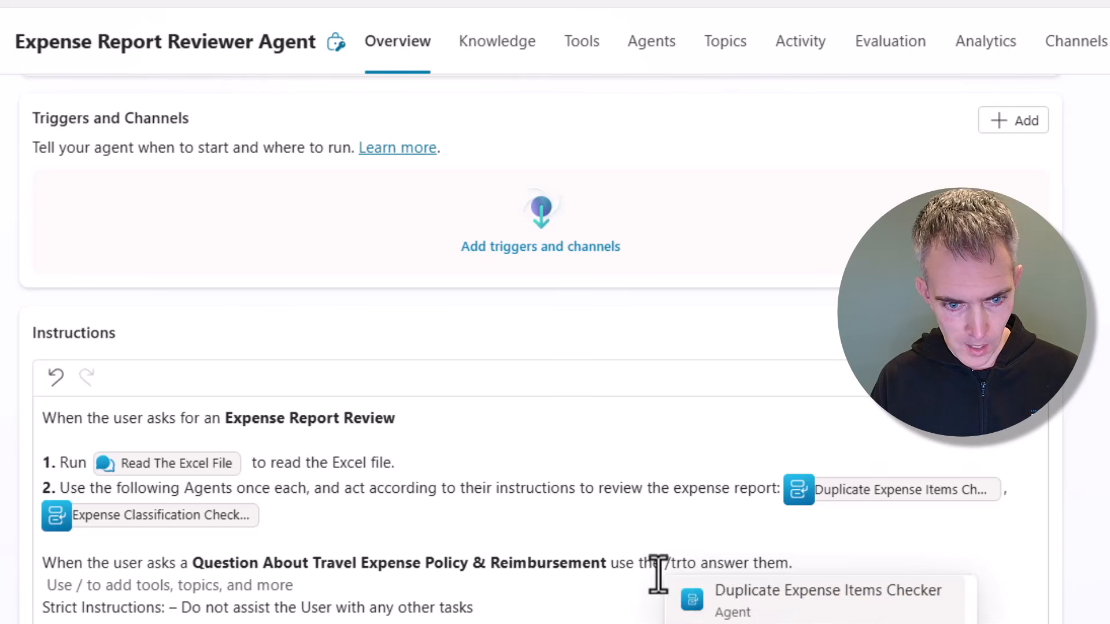
pyautogui.write('avel')
pyautogui.press('Return')
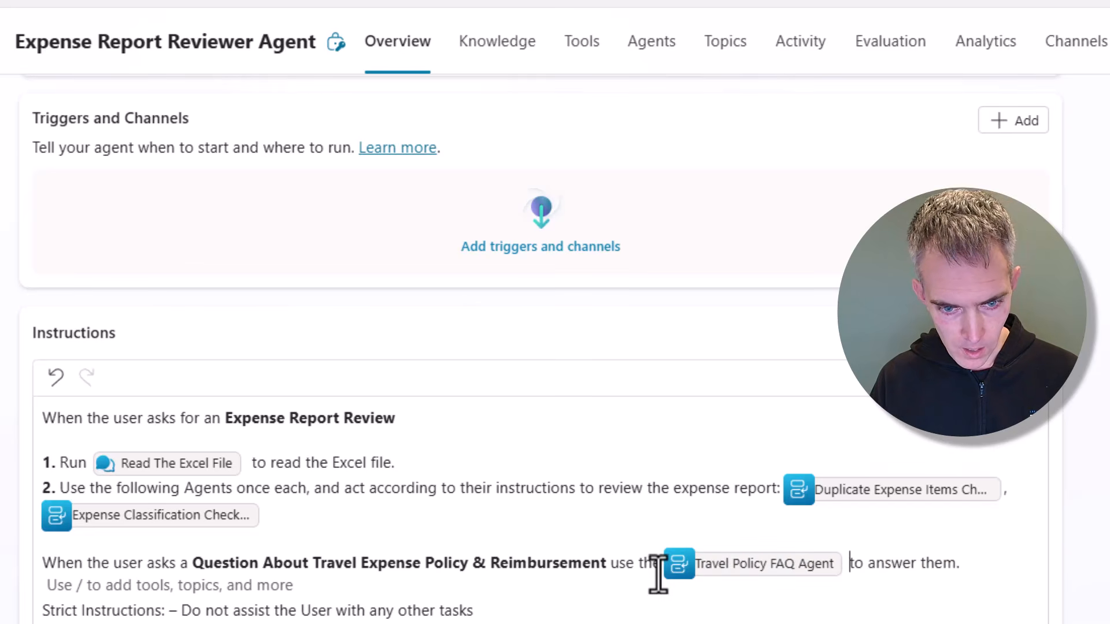
pyautogui.click(453, 589)
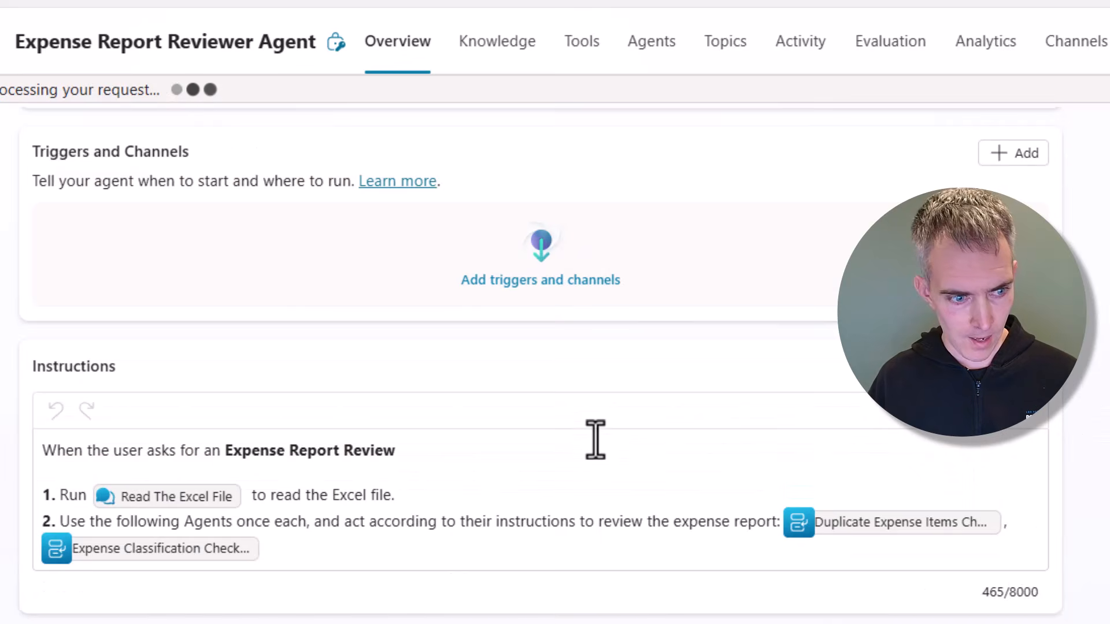
pyautogui.scroll(3, 693, 557)
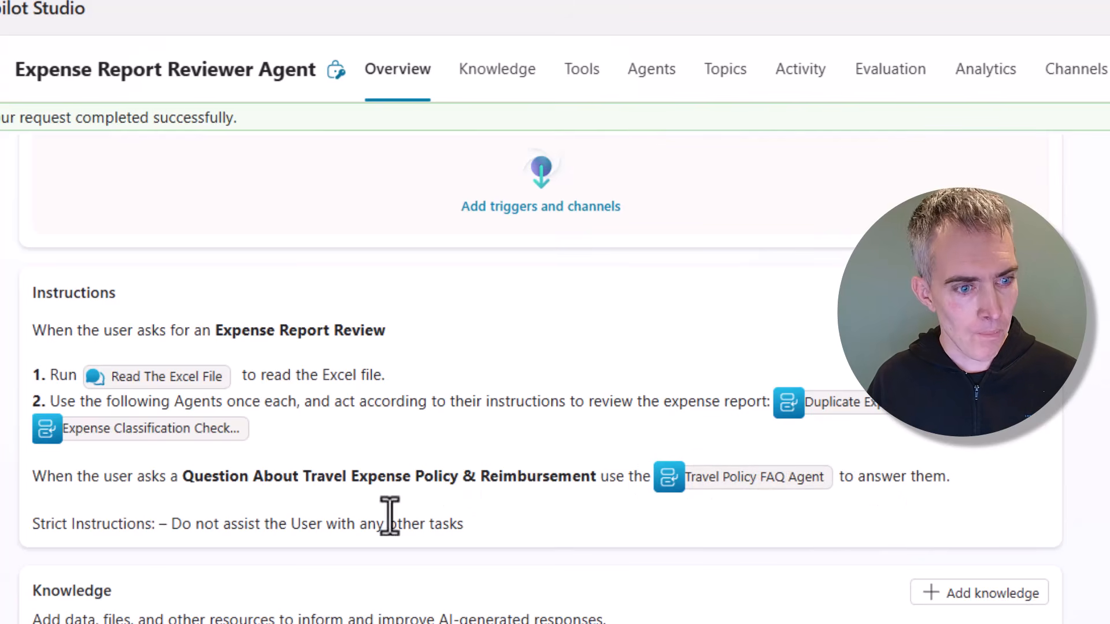
pyautogui.scroll(2, 347, 543)
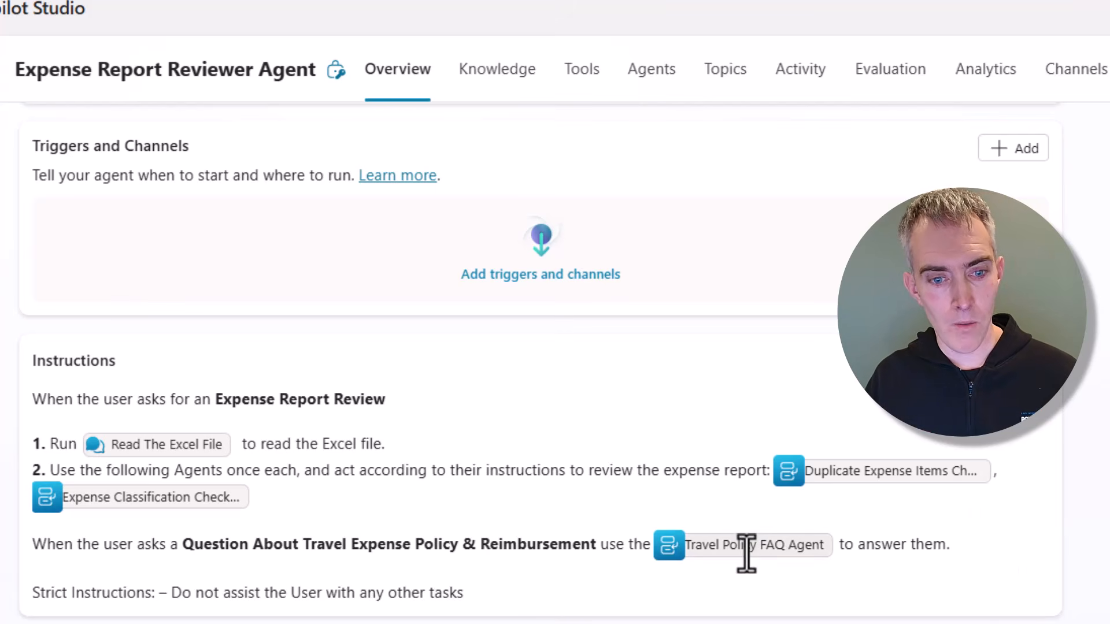
# Step: Open the Expense Report Reviewer Agent's agents list and send "What type of gifts am I allowed to give to volunteers" in the test chat
pyautogui.click(641, 85)
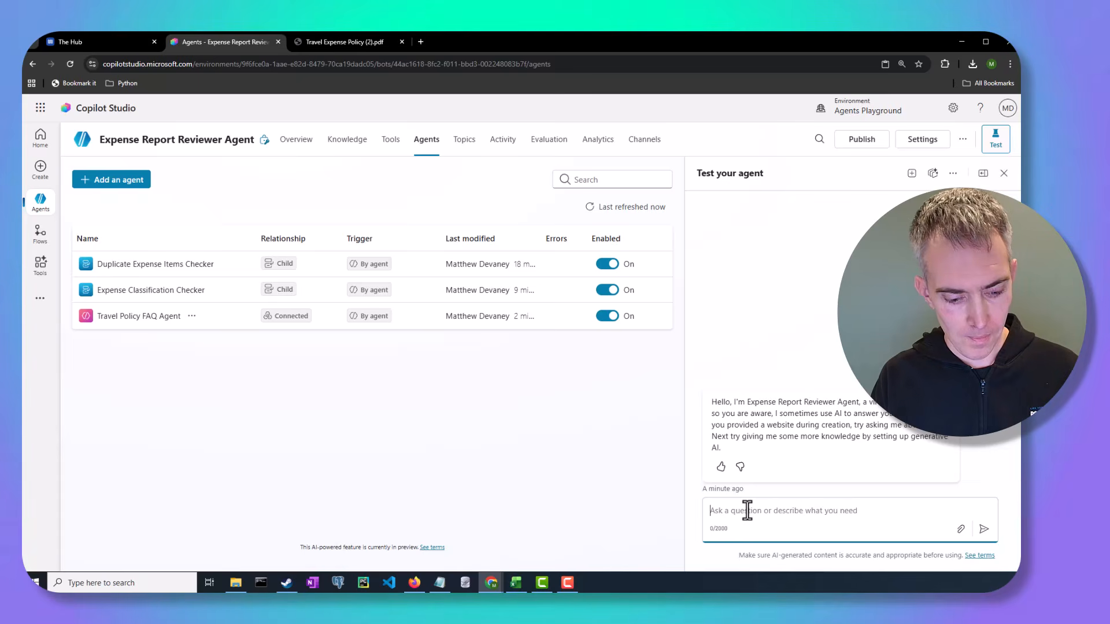
pyautogui.write('What type ')
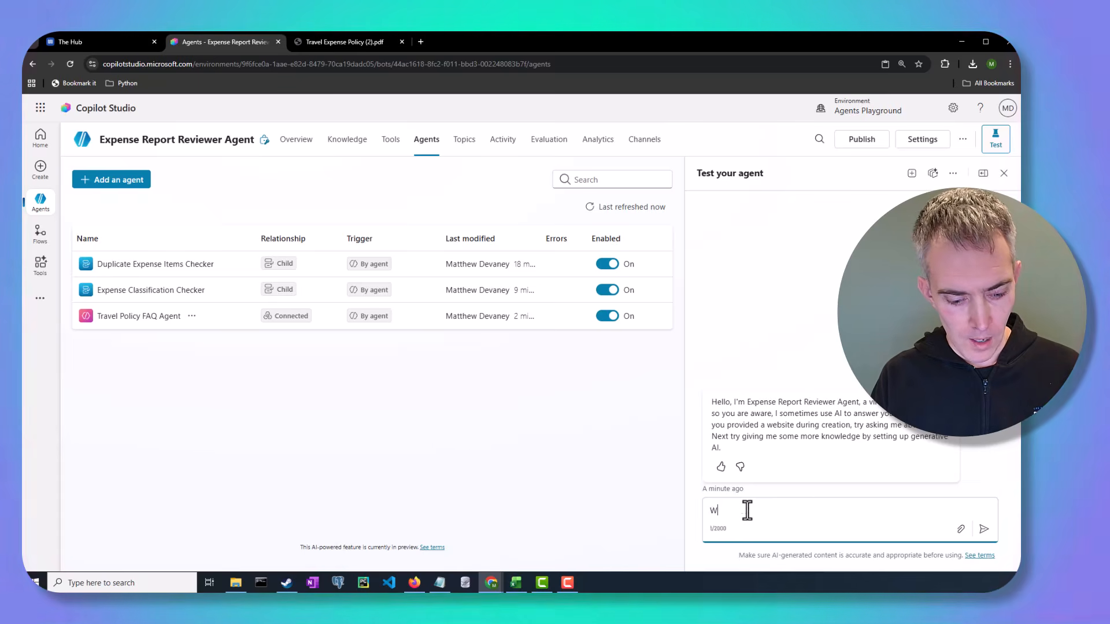
pyautogui.write('of')
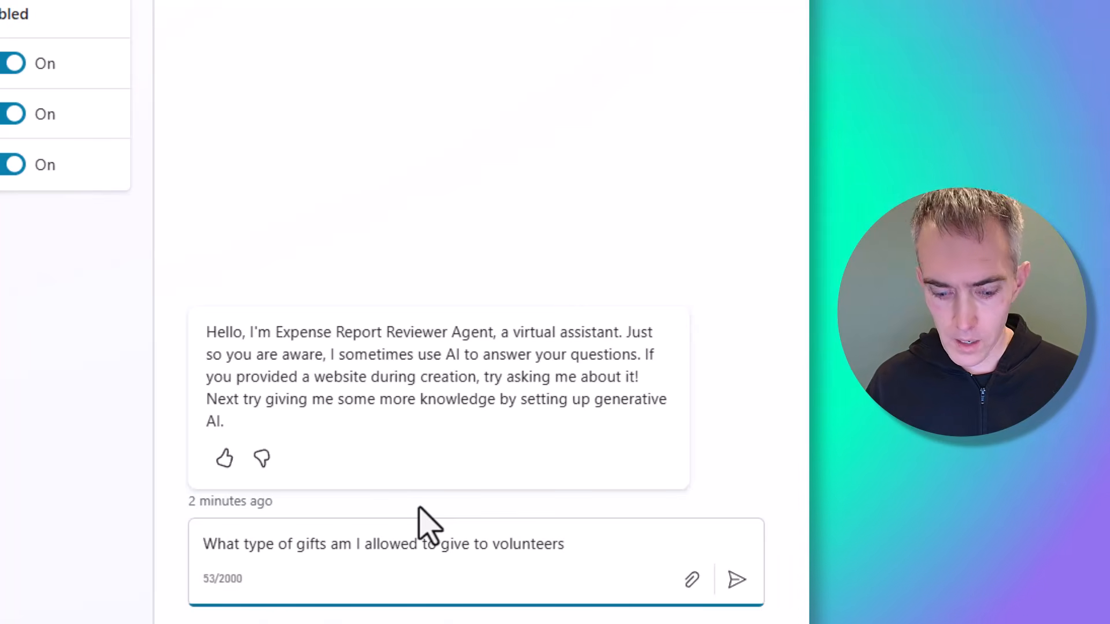
pyautogui.press('Return')
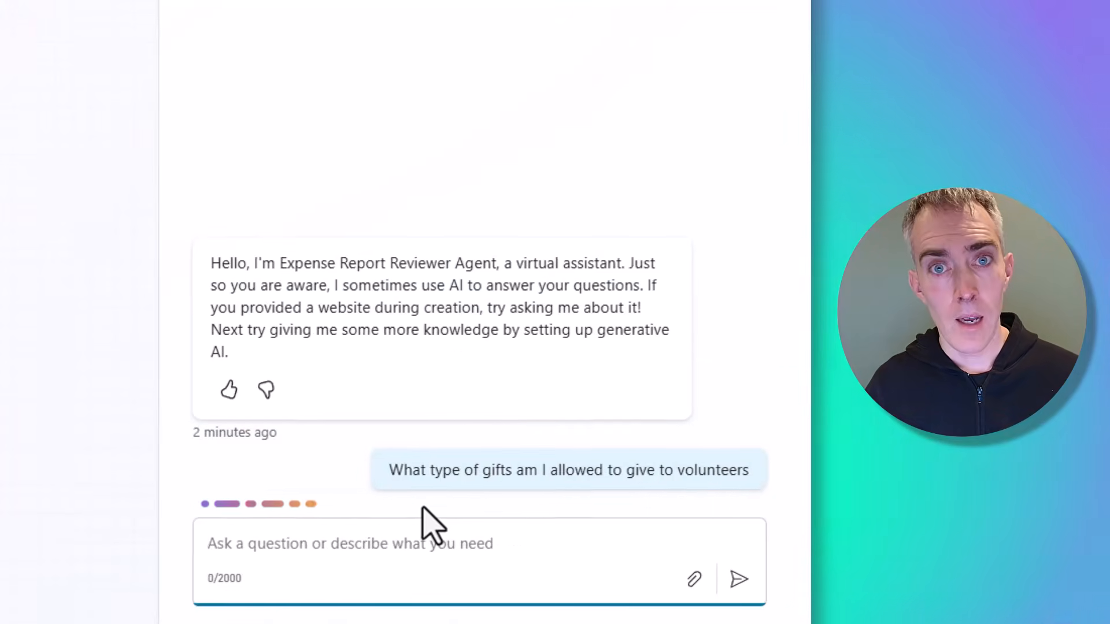